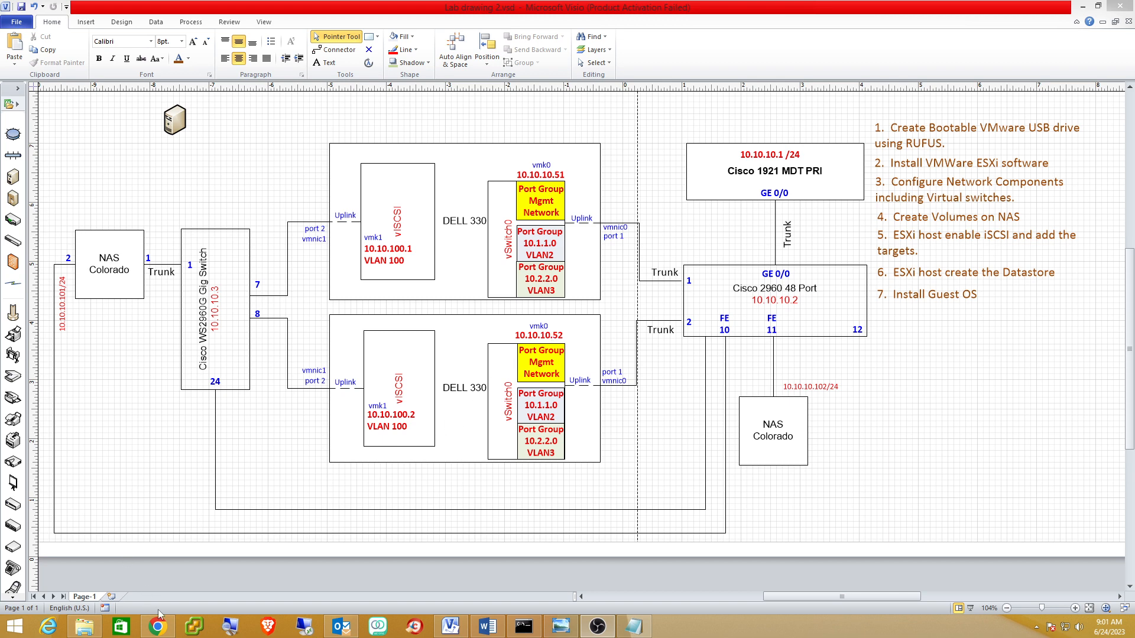
# Switch from the Visio lab diagram to the Rufus download page in Chrome.
pyautogui.moveTo(152, 631)
pyautogui.click(196, 566)
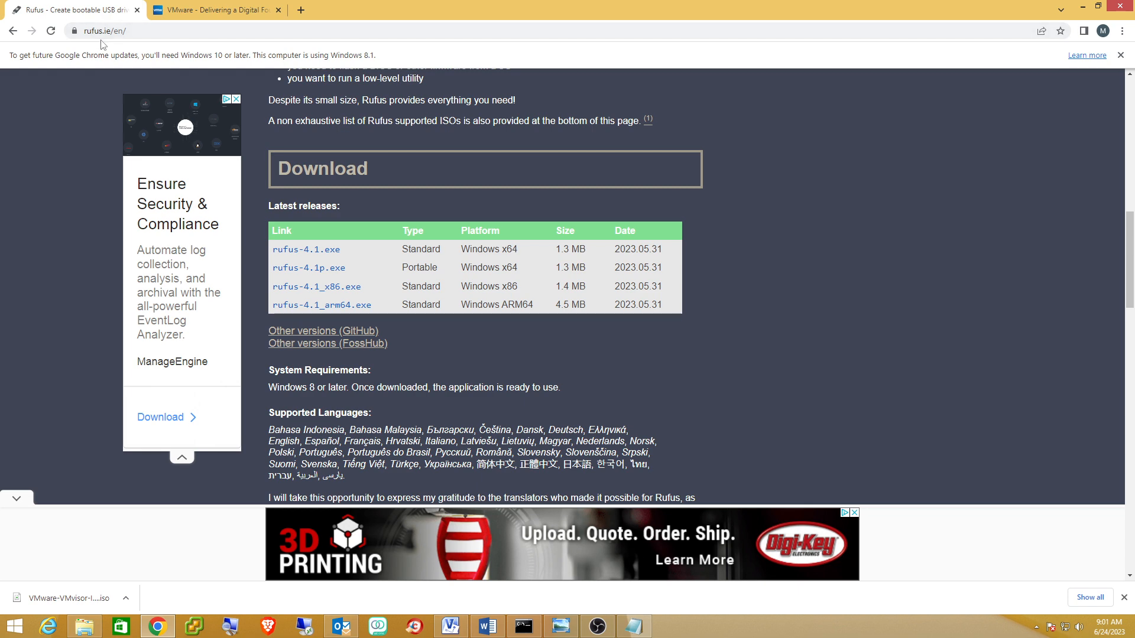
# Scroll through the Rufus releases, then switch to the VMware website tab.
pyautogui.scroll(12, 615, 123)
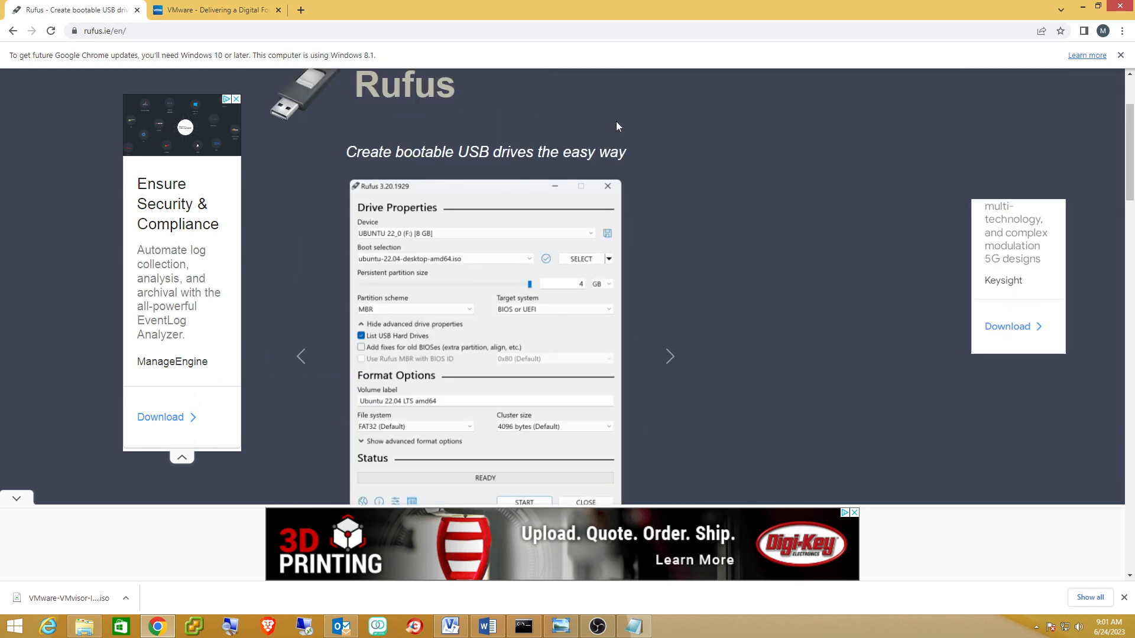
pyautogui.scroll(-9, 615, 123)
pyautogui.scroll(-3, 570, 161)
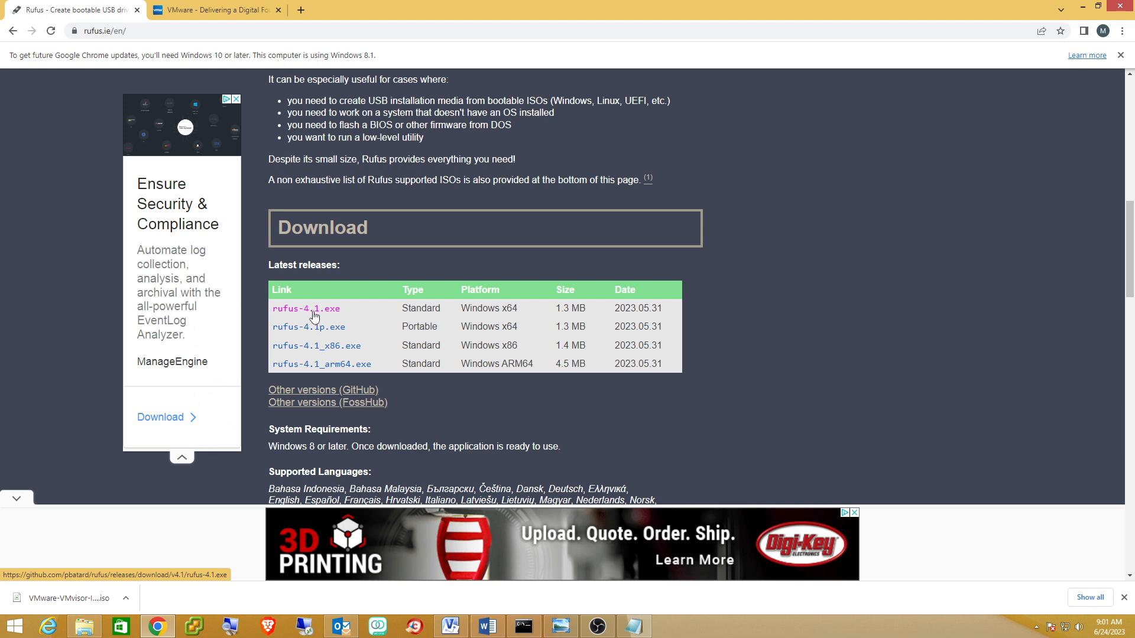
pyautogui.click(199, 11)
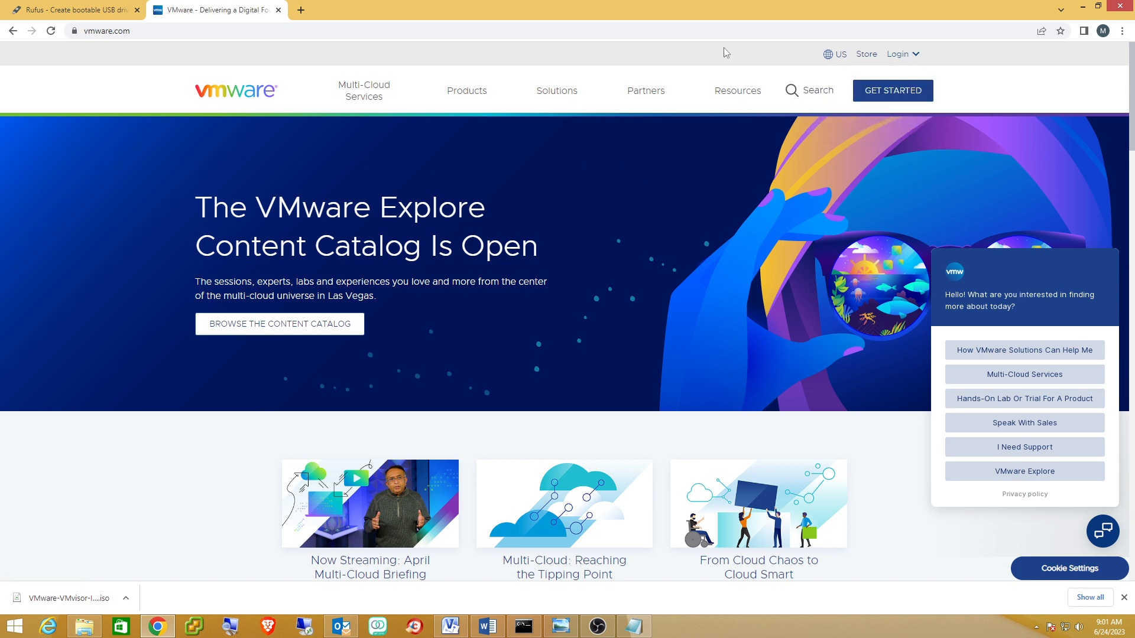
# Go to the Customer Connect sign-in page from the VMware Login menu.
pyautogui.click(891, 57)
pyautogui.click(892, 58)
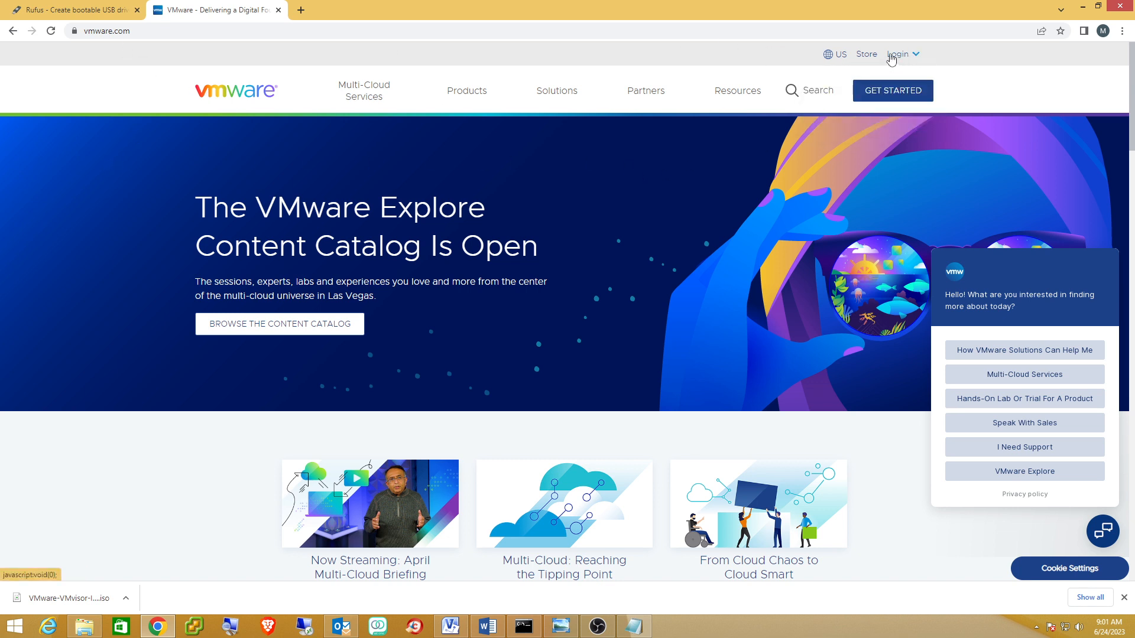
pyautogui.click(891, 57)
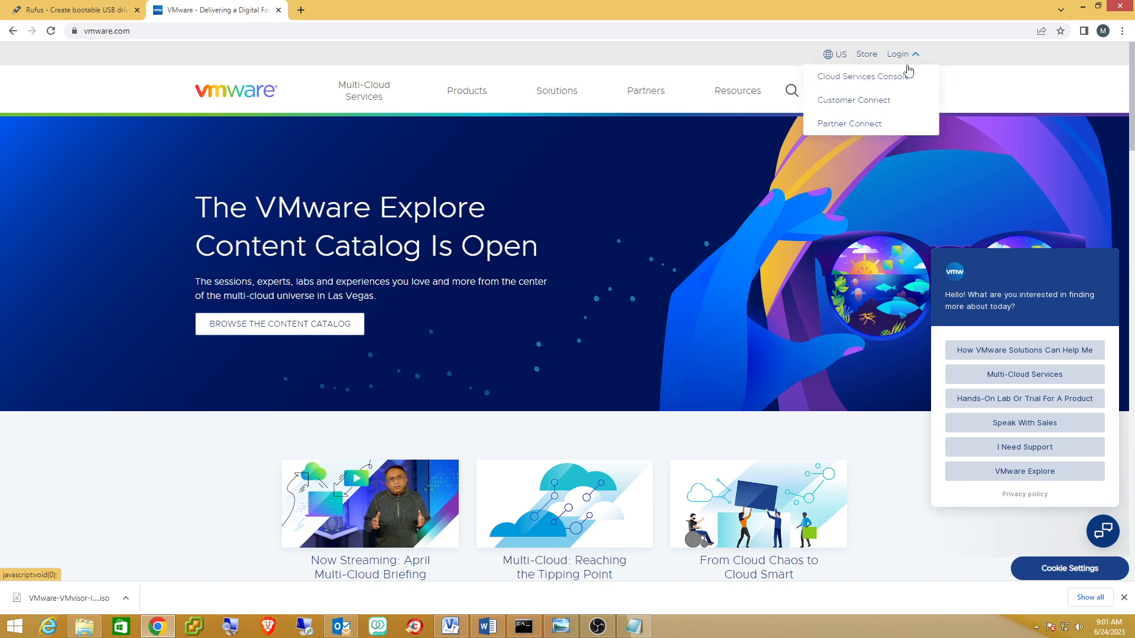
pyautogui.click(864, 104)
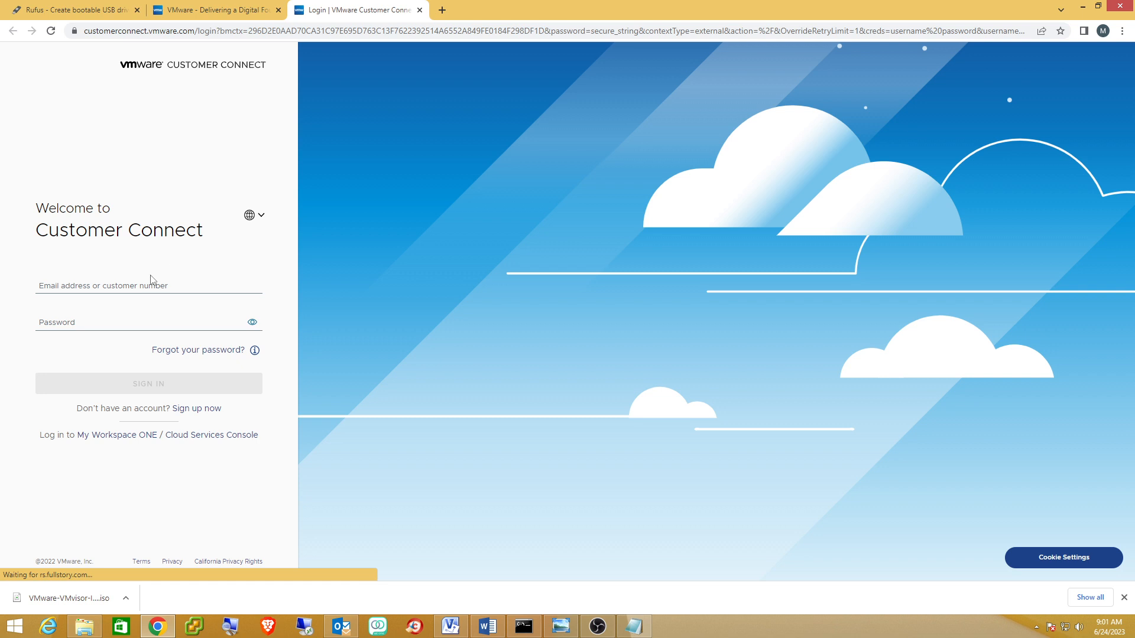
# Sign in with the account e-mail address and password.
pyautogui.click(136, 289)
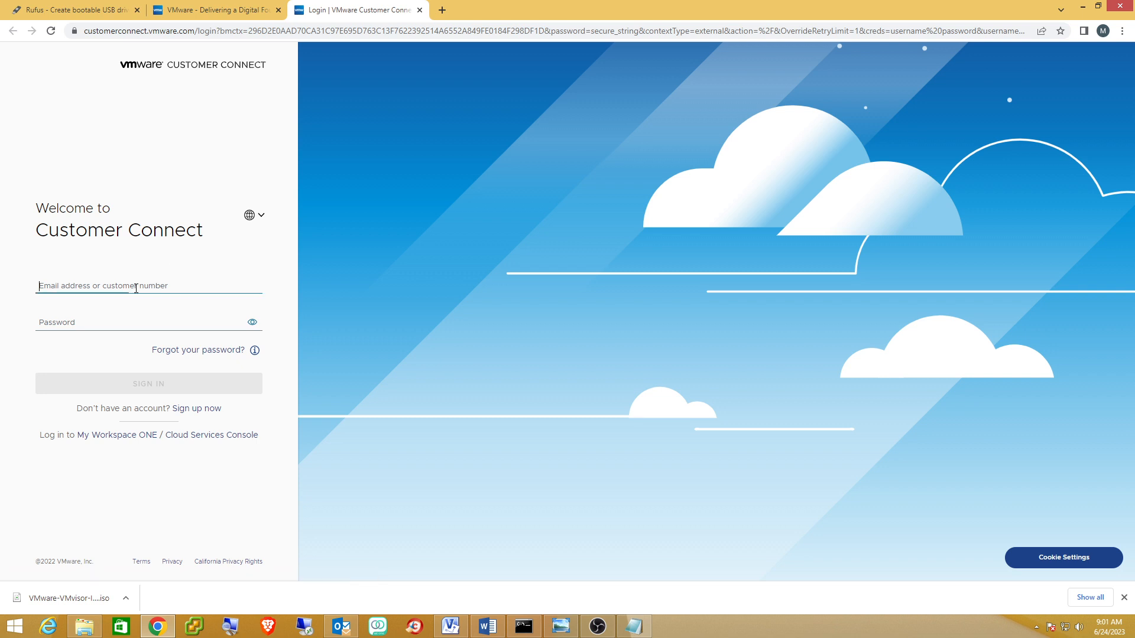
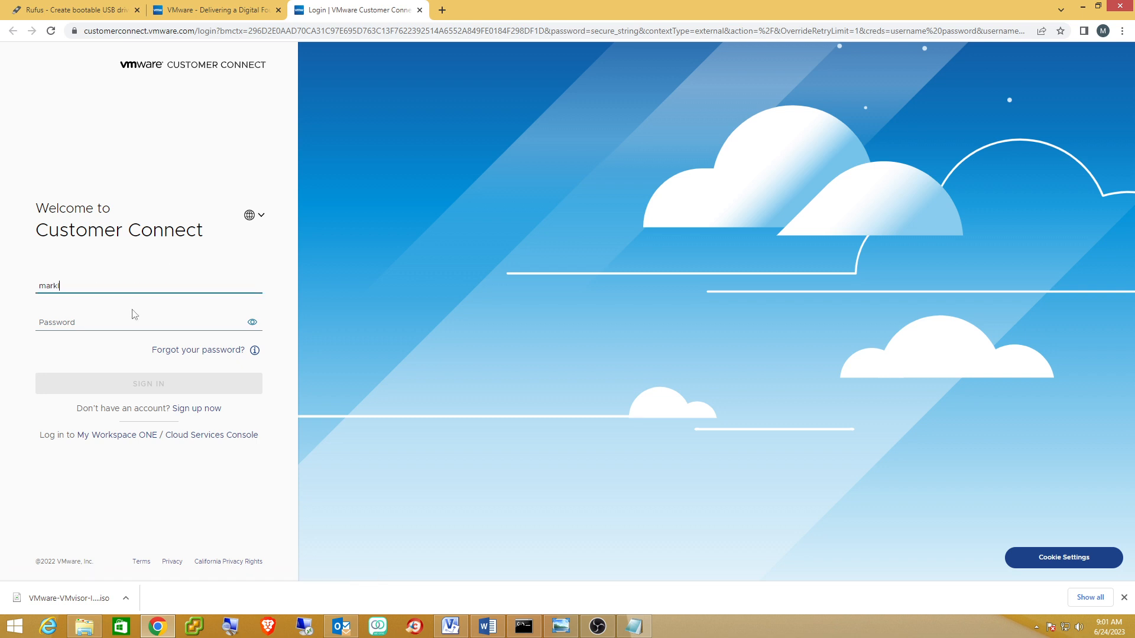
pyautogui.click(116, 326)
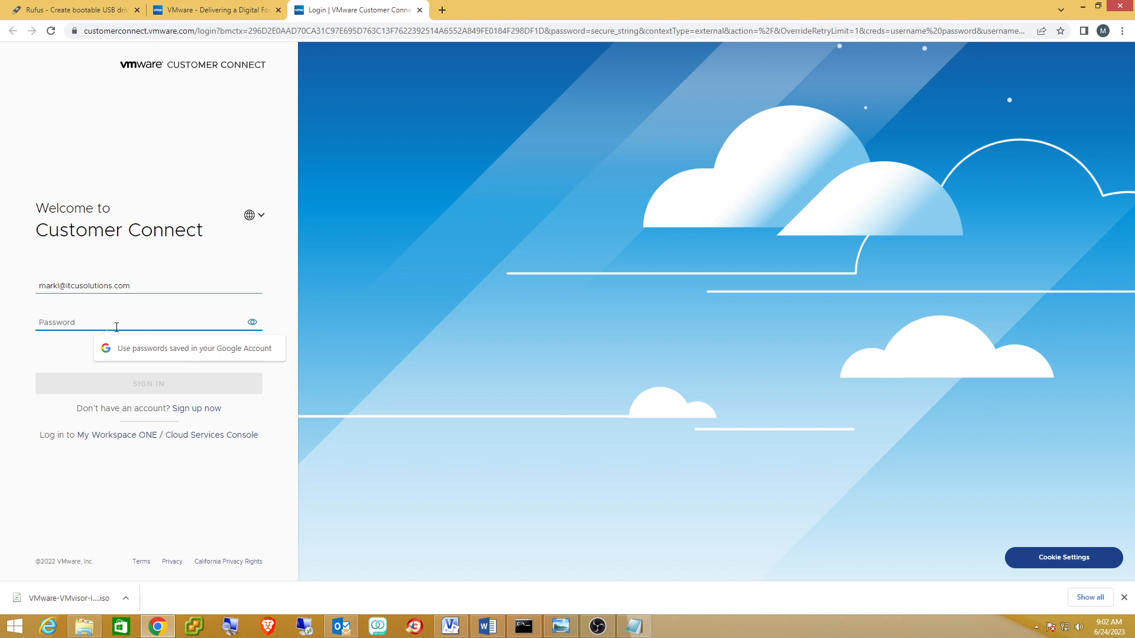
pyautogui.write('*********')
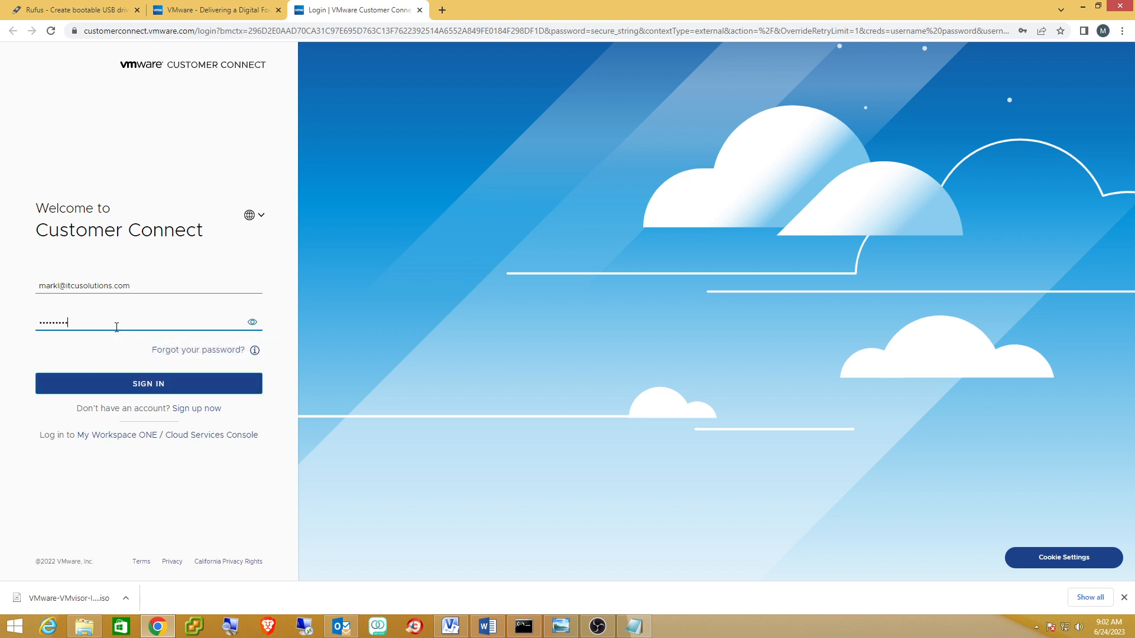
pyautogui.write('****')
pyautogui.press('Return')
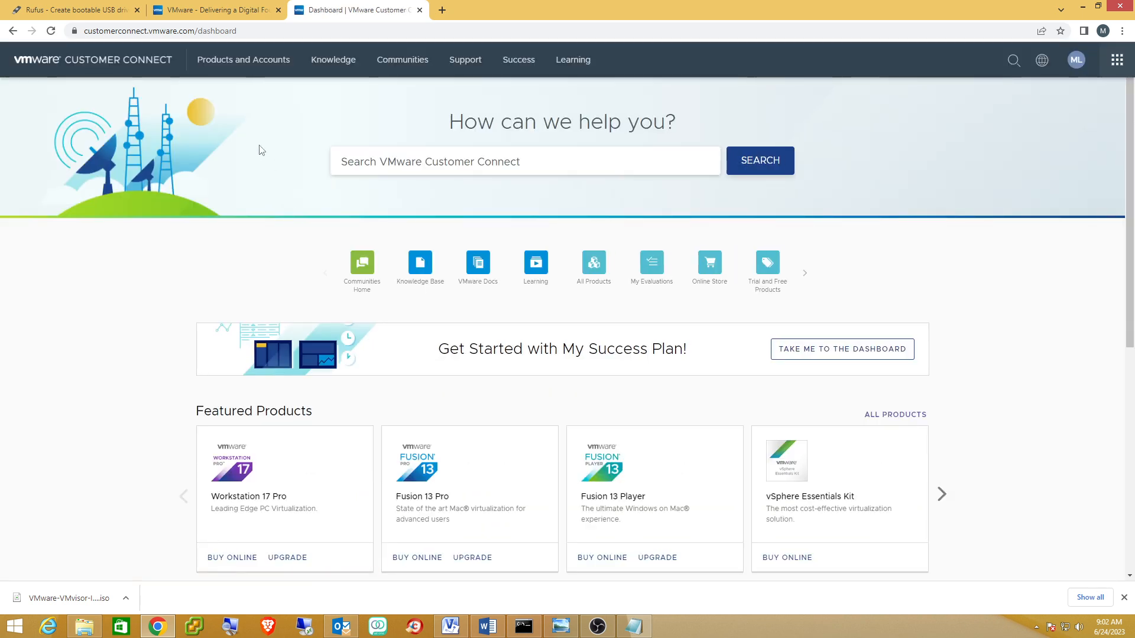
# Navigate via All Products to the vSphere Hypervisor (ESXi) 7.0 download and license page.
pyautogui.click(234, 70)
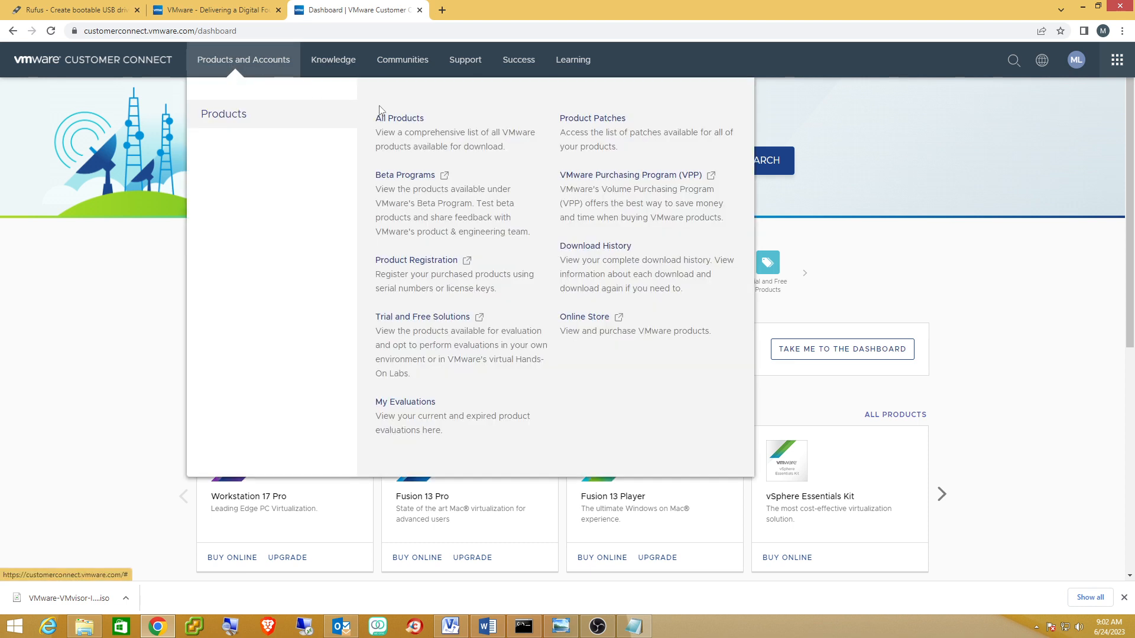
pyautogui.click(392, 125)
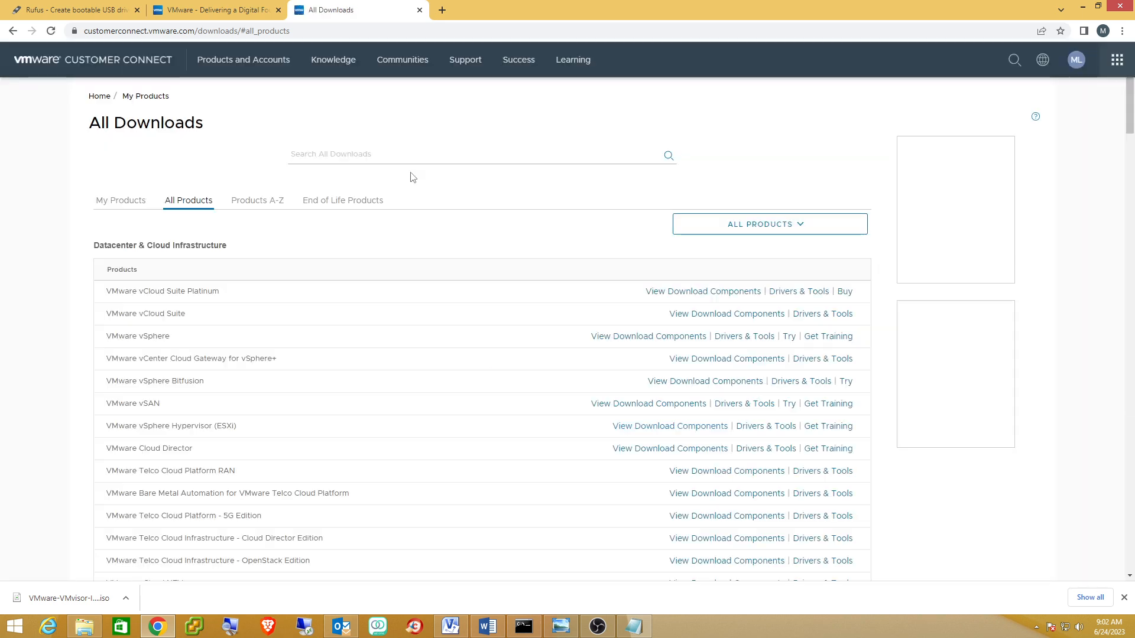
pyautogui.scroll(-1, 395, 228)
pyautogui.scroll(-2, 395, 227)
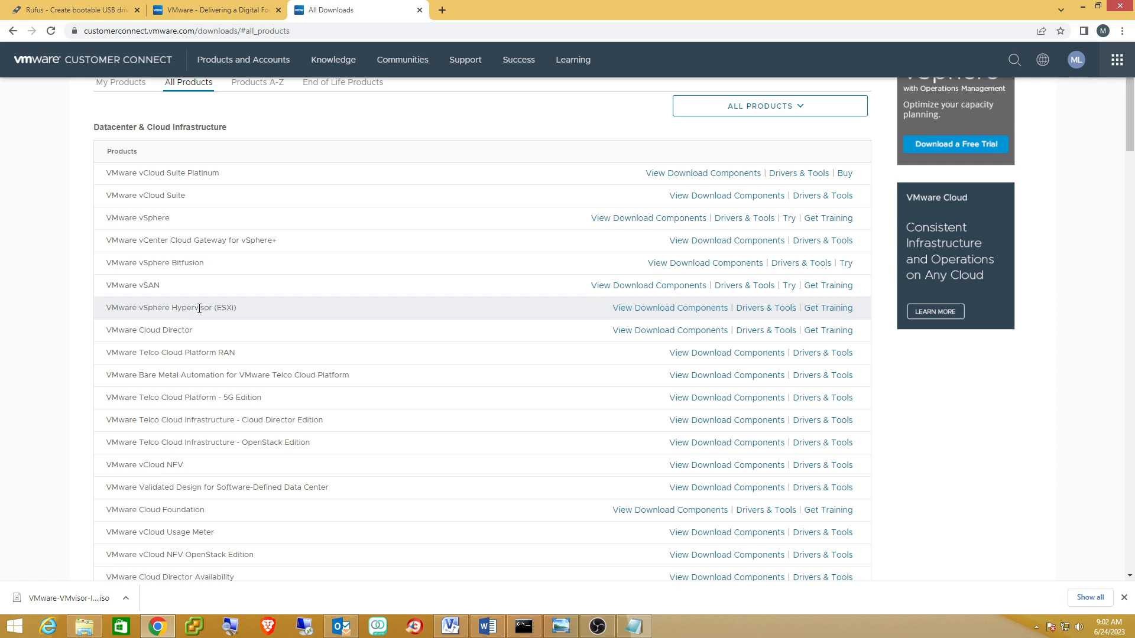
pyautogui.click(652, 309)
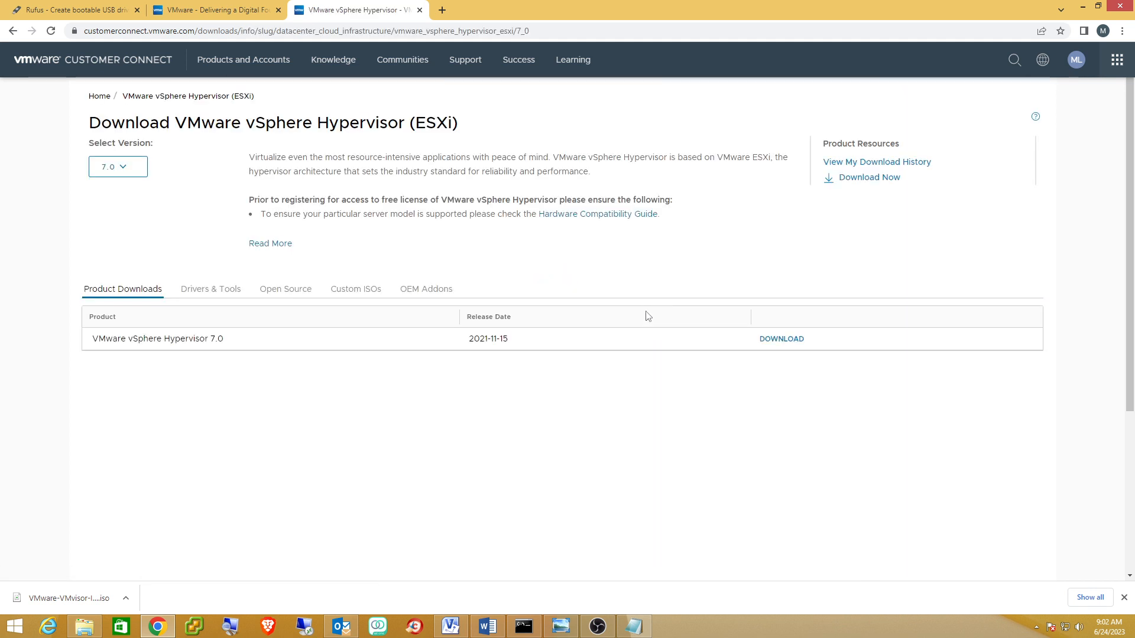
pyautogui.click(773, 344)
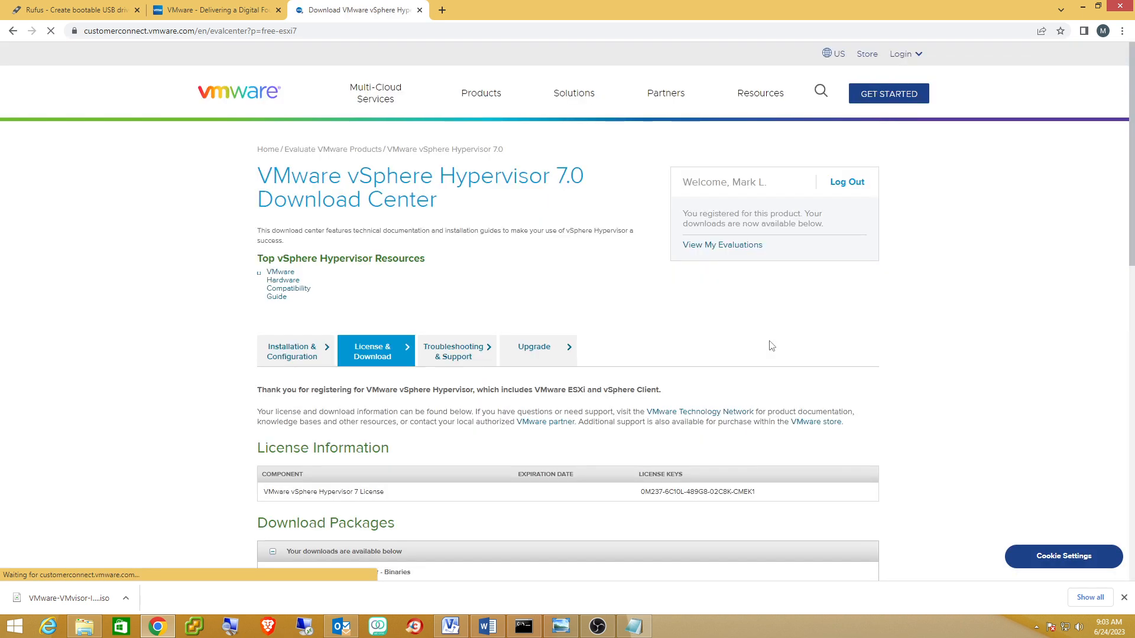
# Select the vSphere Hypervisor 7 license key, then minimise Chrome.
pyautogui.scroll(-3, 768, 346)
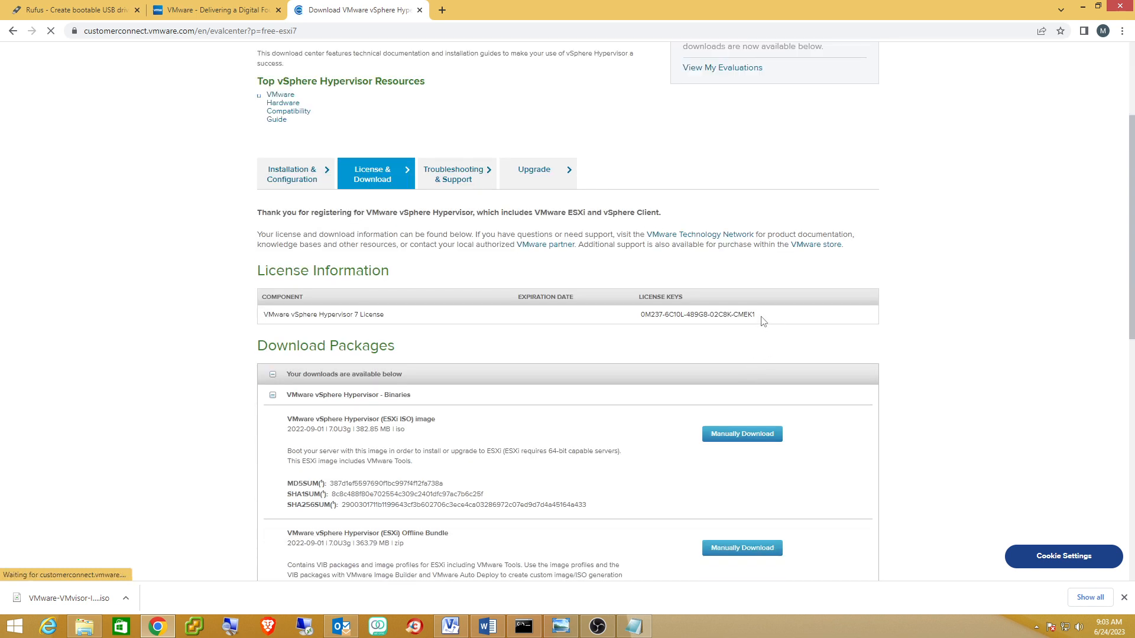
pyautogui.moveTo(762, 321); pyautogui.dragTo(643, 318)
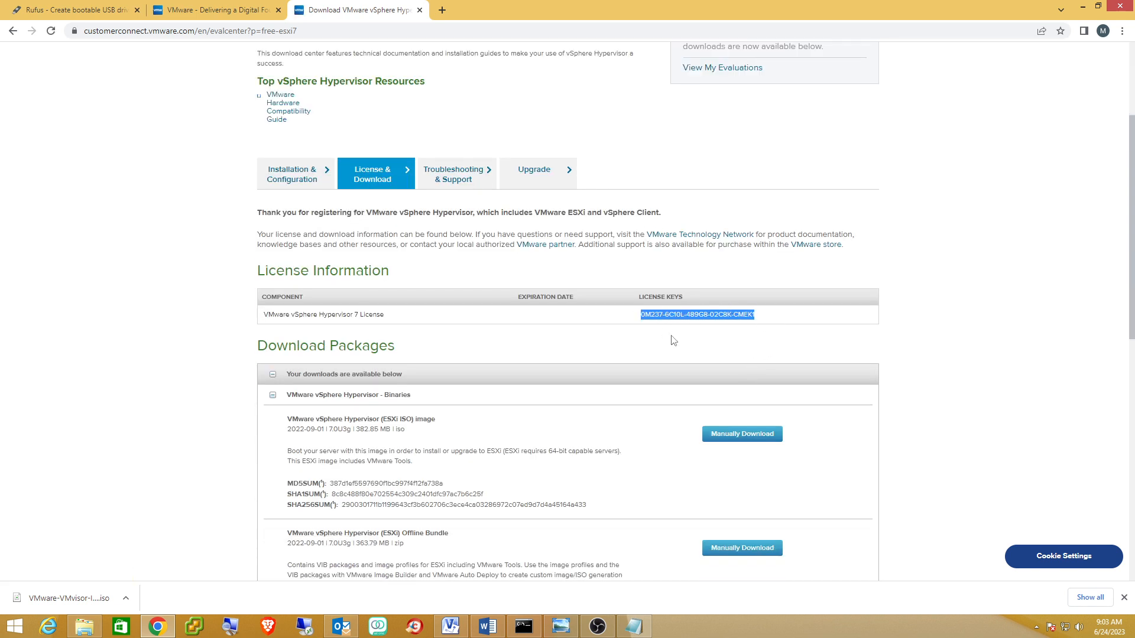
pyautogui.click(634, 627)
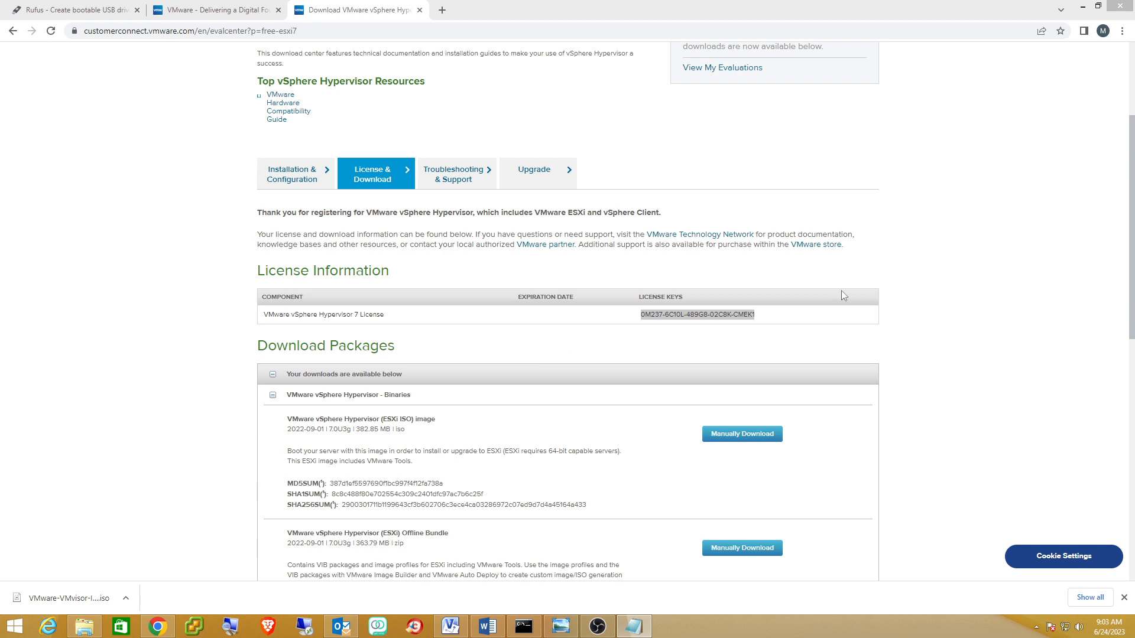
pyautogui.click(1083, 7)
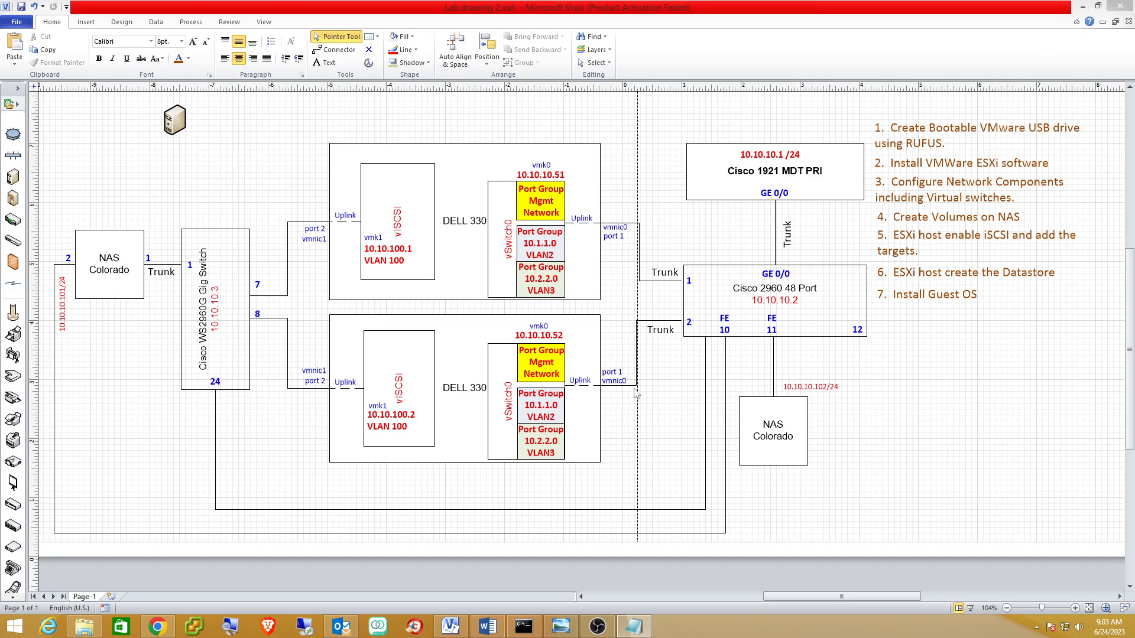
# Launch rufus-4.1.exe from the tools folder on FreeAgent Drive (E:).
pyautogui.moveTo(90, 631)
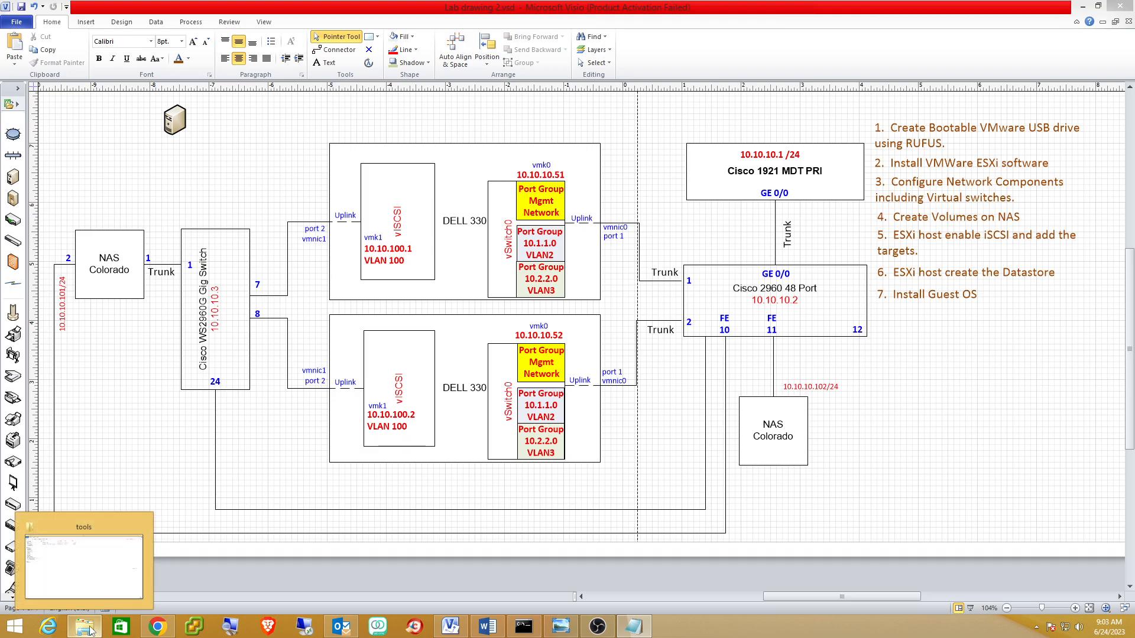
pyautogui.click(100, 577)
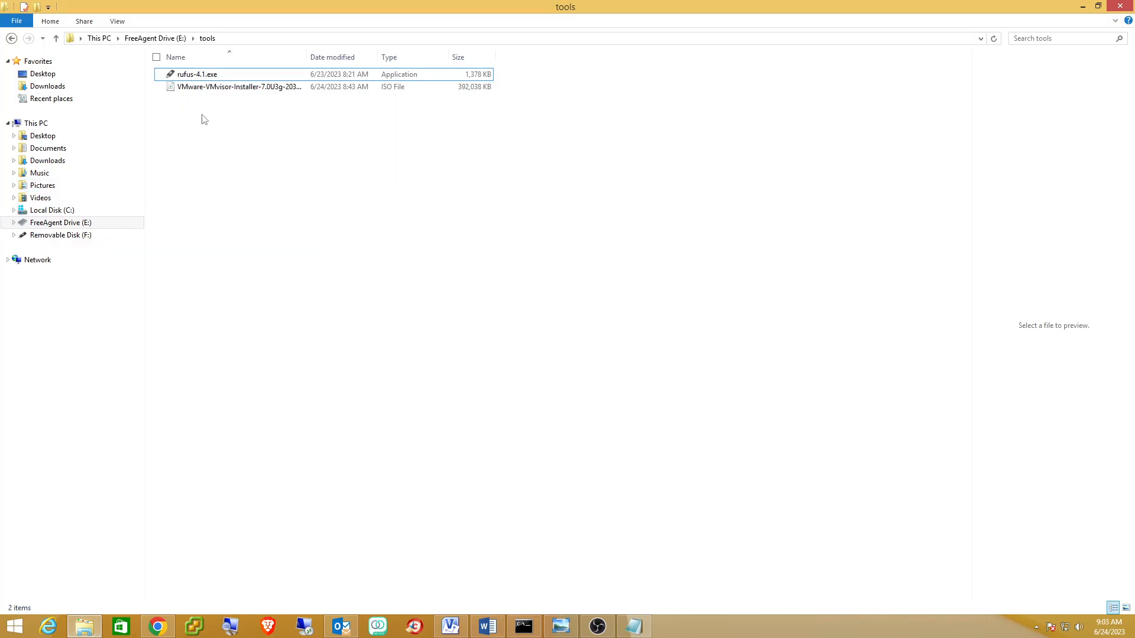
pyautogui.doubleClick(195, 80)
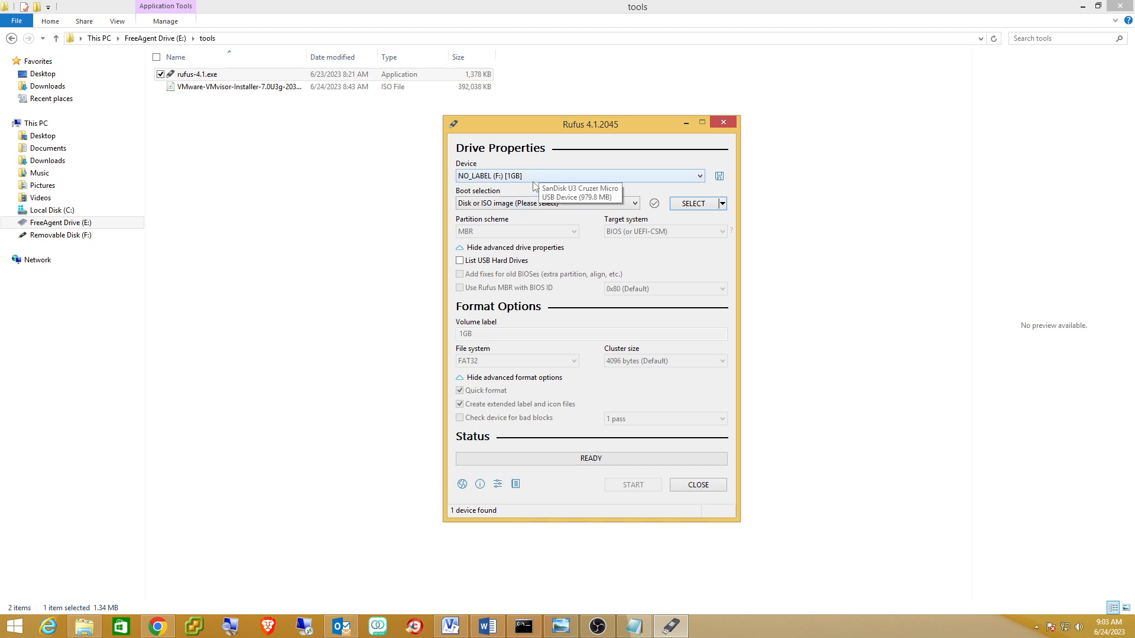
# Load VMware-VMvisor-Installer-7.0U3g-20328353.x86_64.iso from Downloads as Rufus's boot image.
pyautogui.click(690, 207)
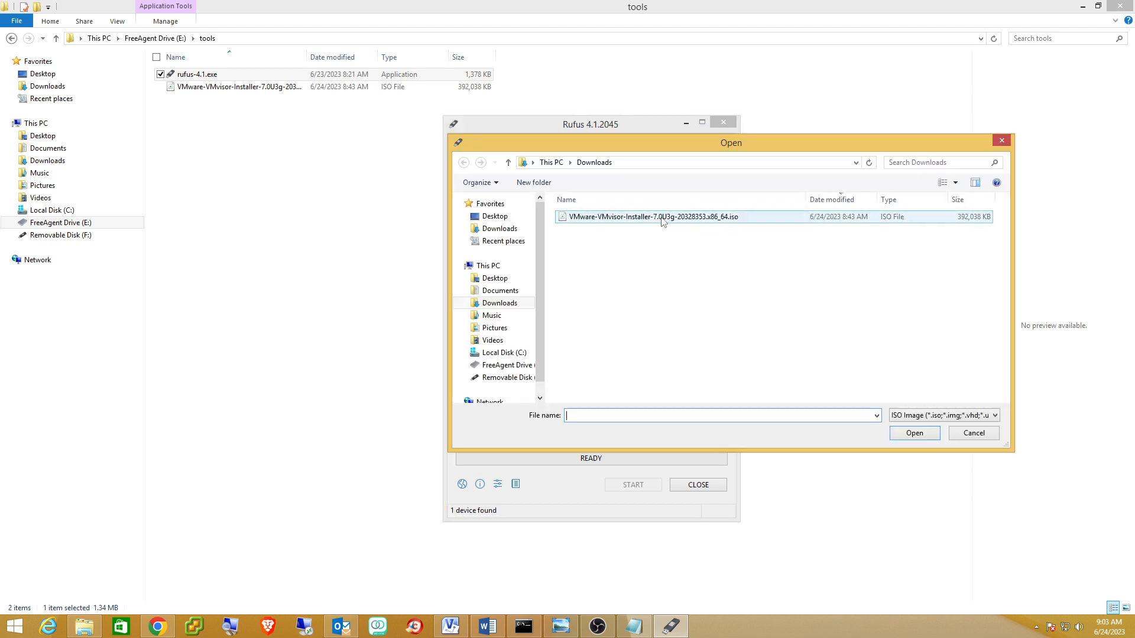
pyautogui.click(661, 218)
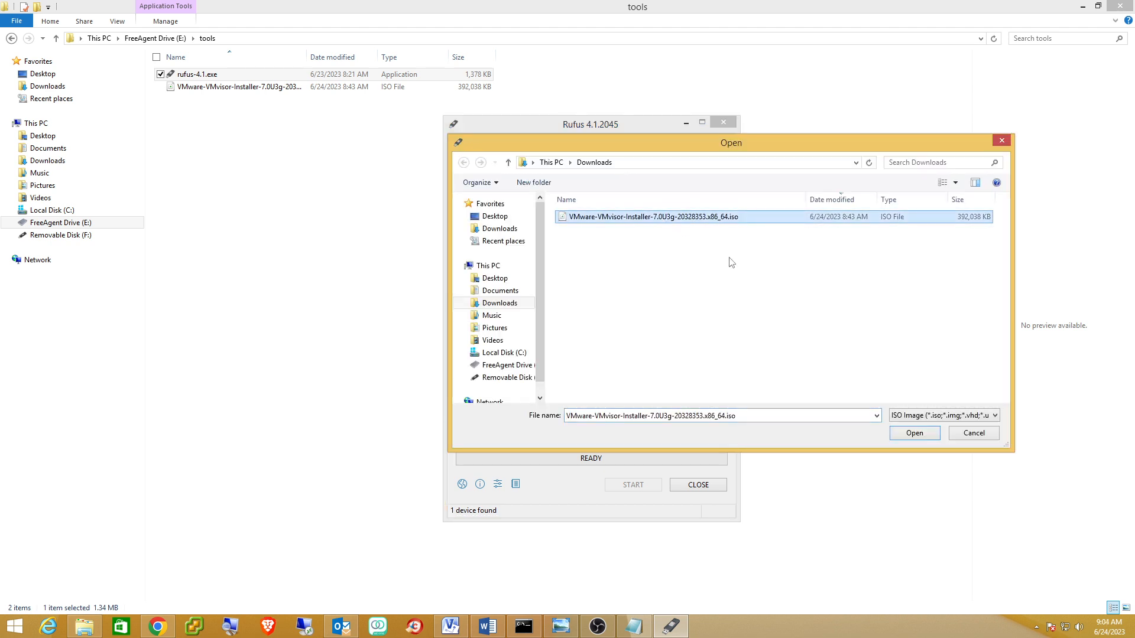
pyautogui.click(915, 435)
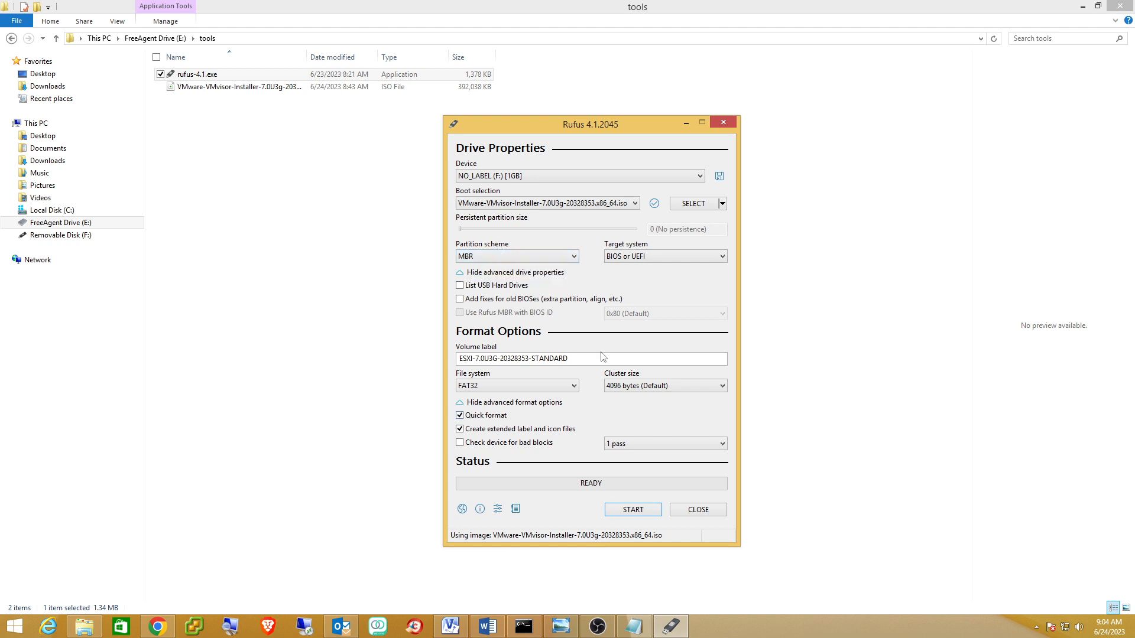
# Write the ESXi ISO to the USB drive, accepting the menu.c32 download and erase warning.
pyautogui.click(632, 510)
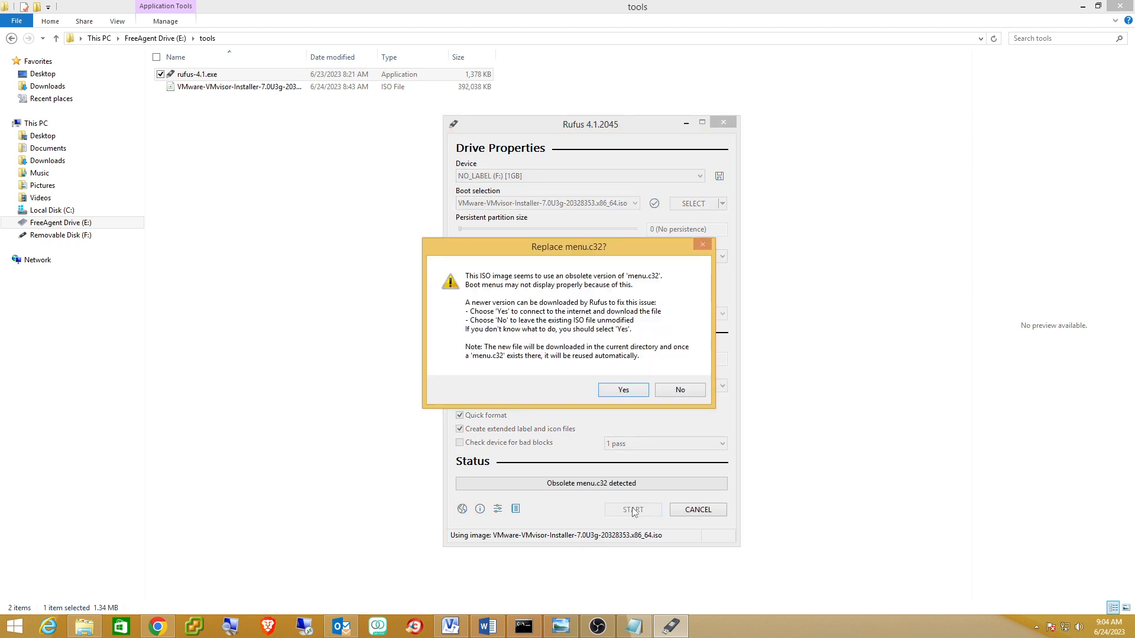
pyautogui.click(623, 391)
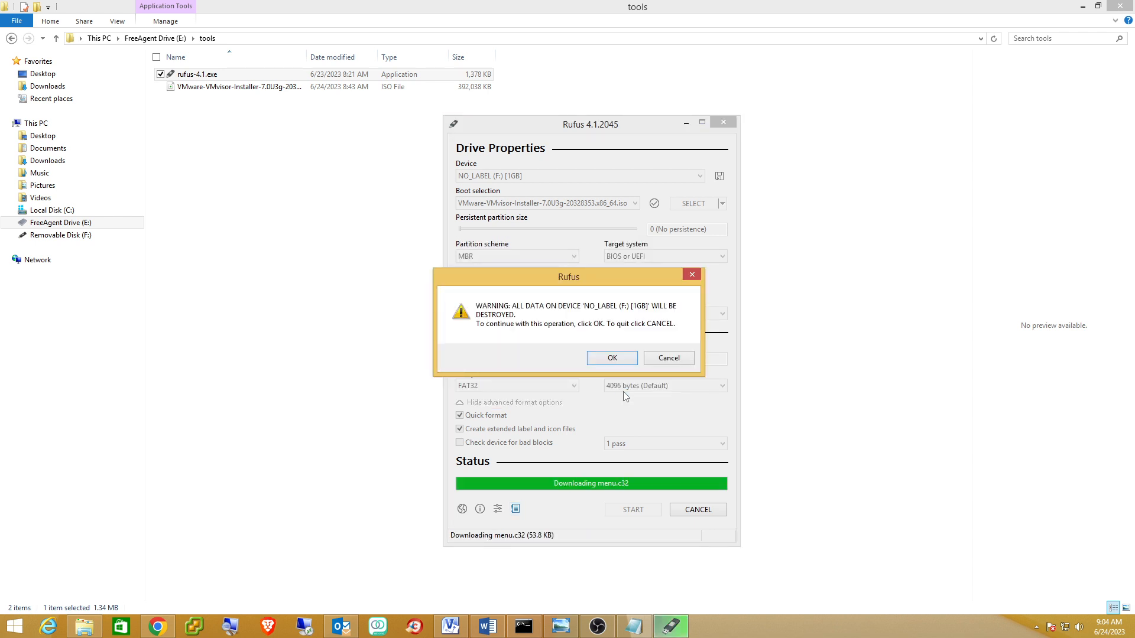
pyautogui.click(612, 359)
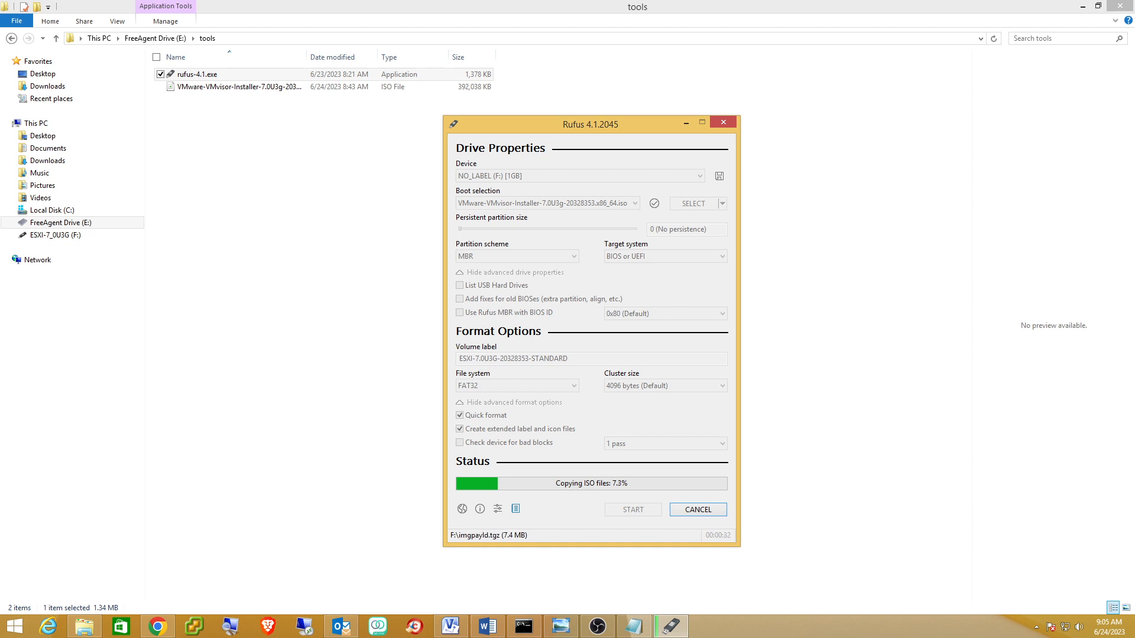
pyautogui.hotkey('alt', 'Tab')
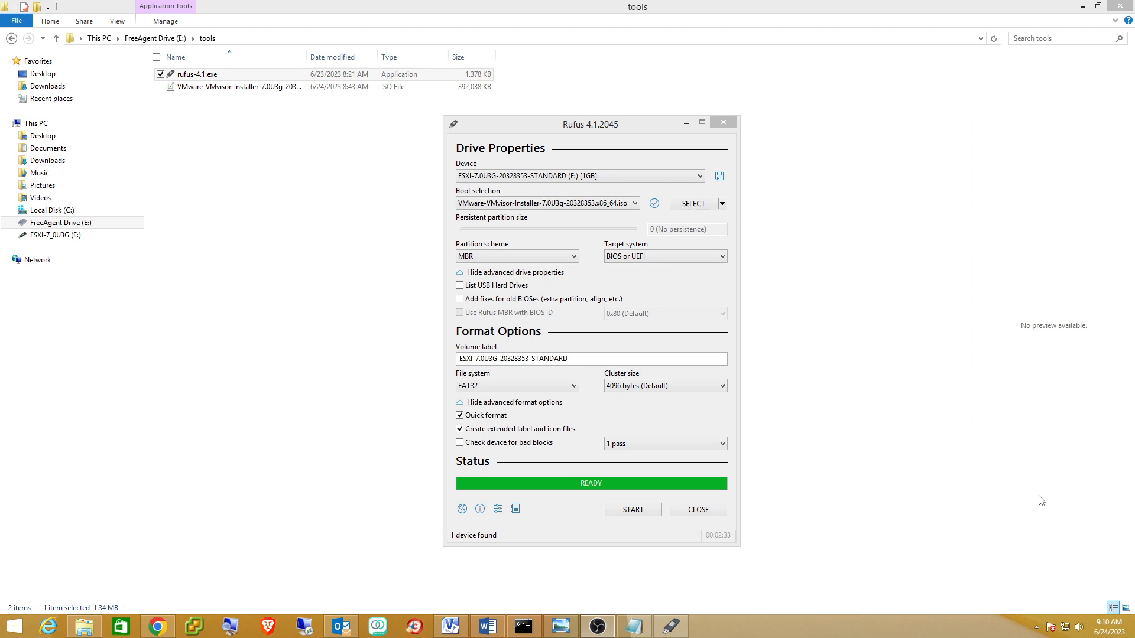
pyautogui.click(449, 625)
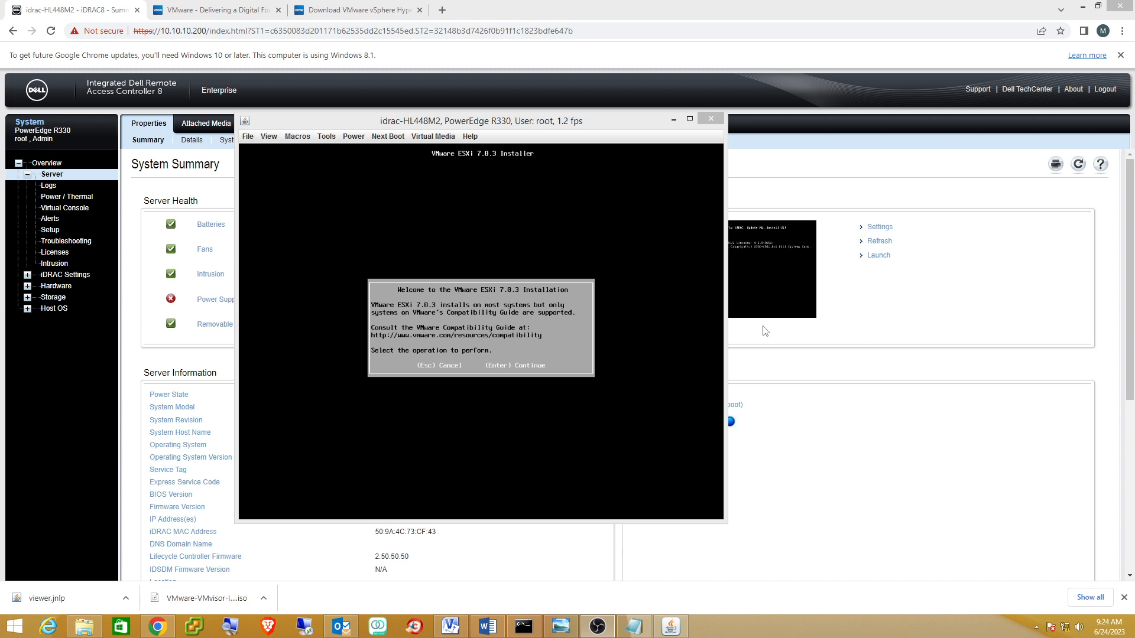
# Continue past the ESXi installer welcome screen and accept the EULA with F11.
pyautogui.click(596, 258)
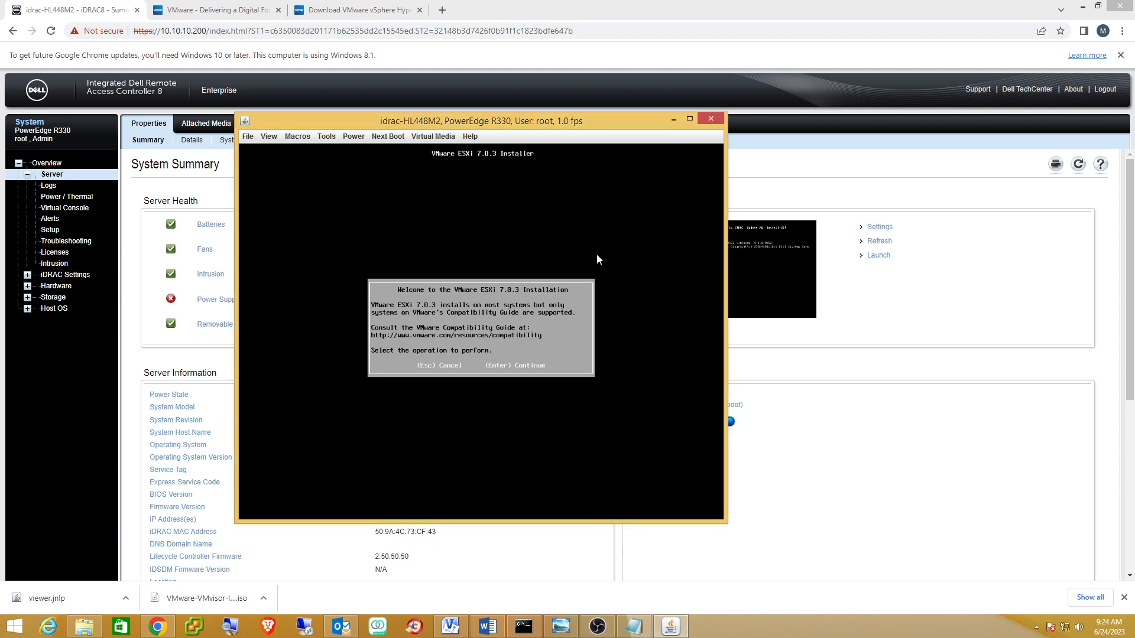
pyautogui.press('Return')
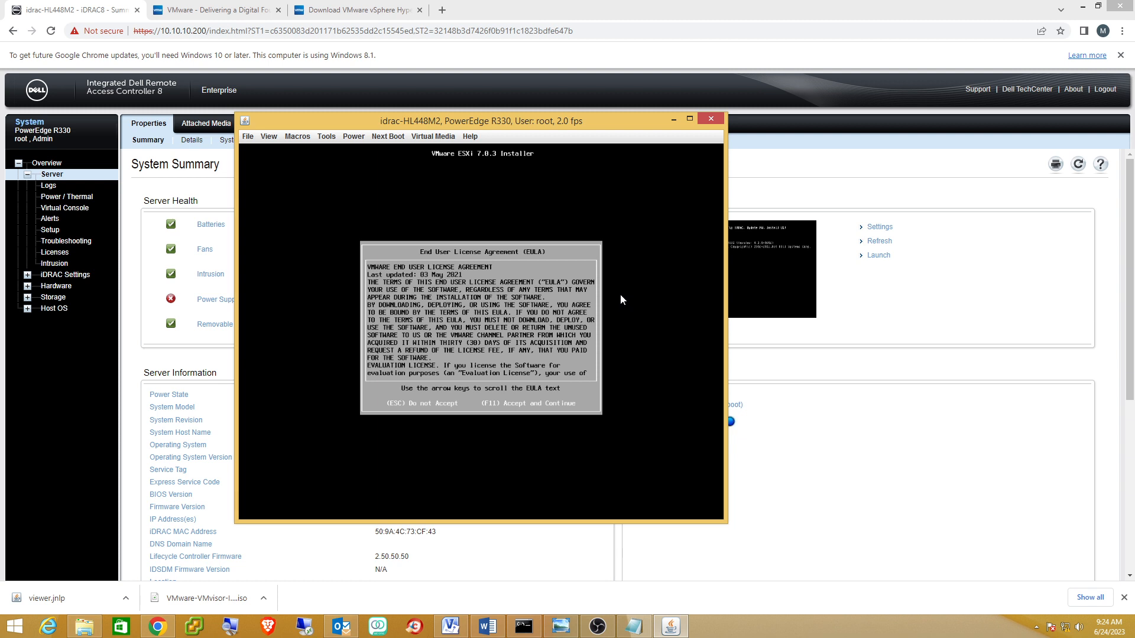
pyautogui.press('F11')
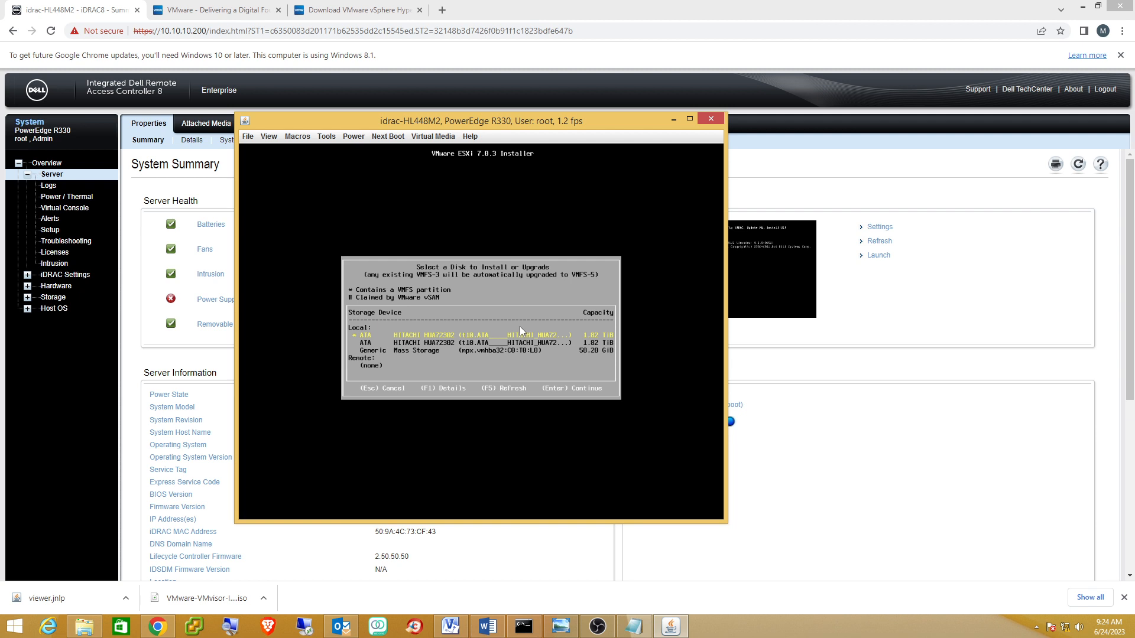
# Install ESXi on the first Hitachi disk, overwriting VMFS, with US Default keyboard and a root password.
pyautogui.press('Return')
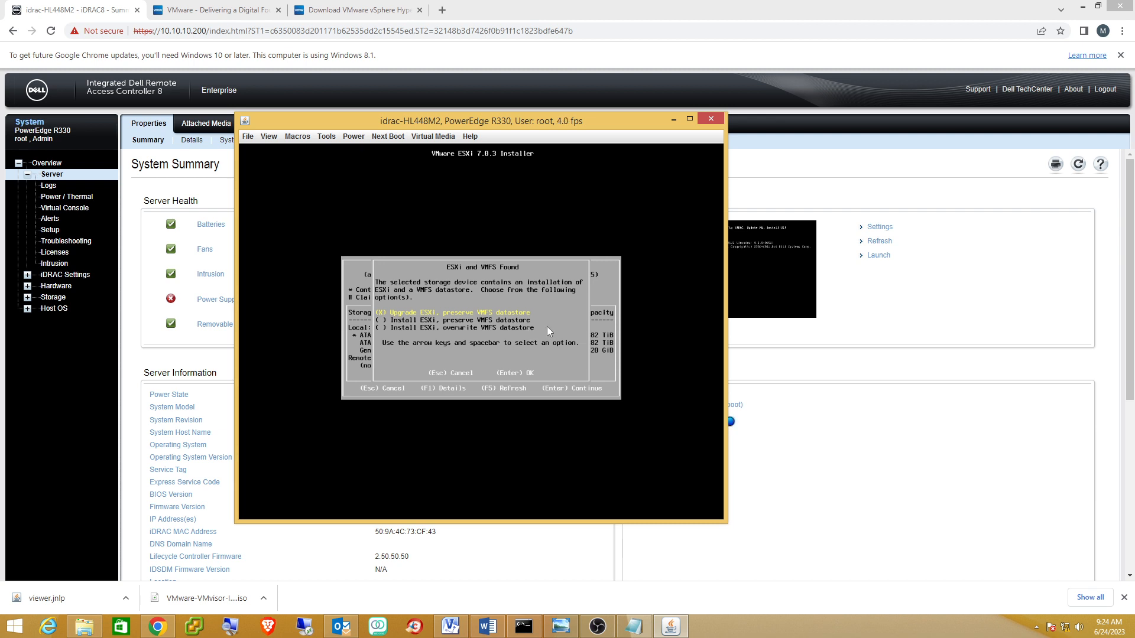
pyautogui.press('Down')
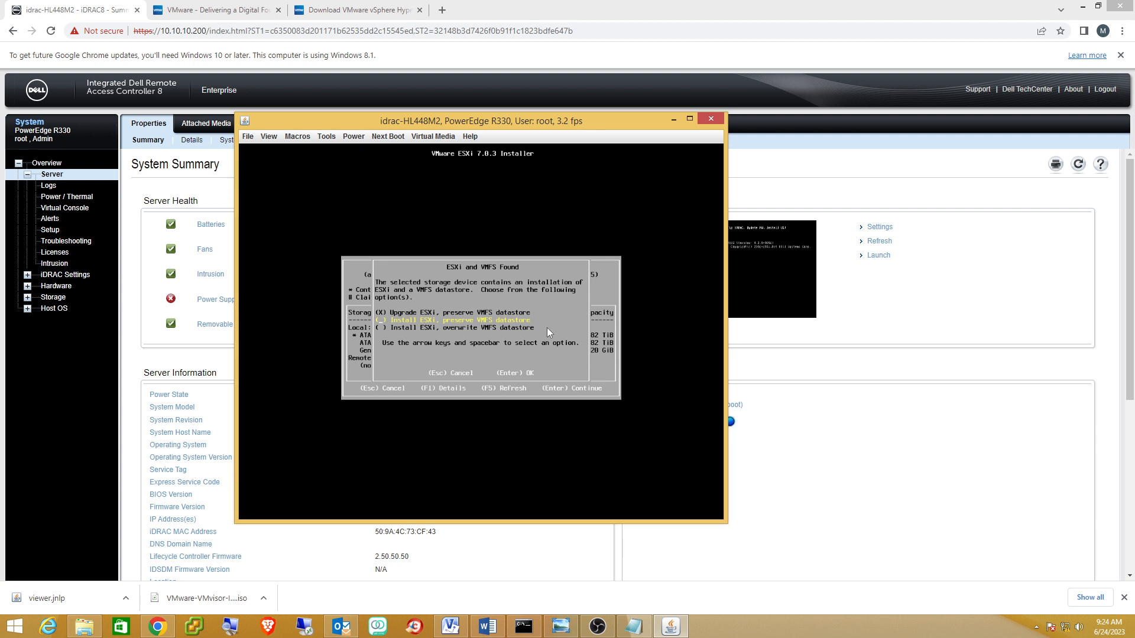
pyautogui.press('Down')
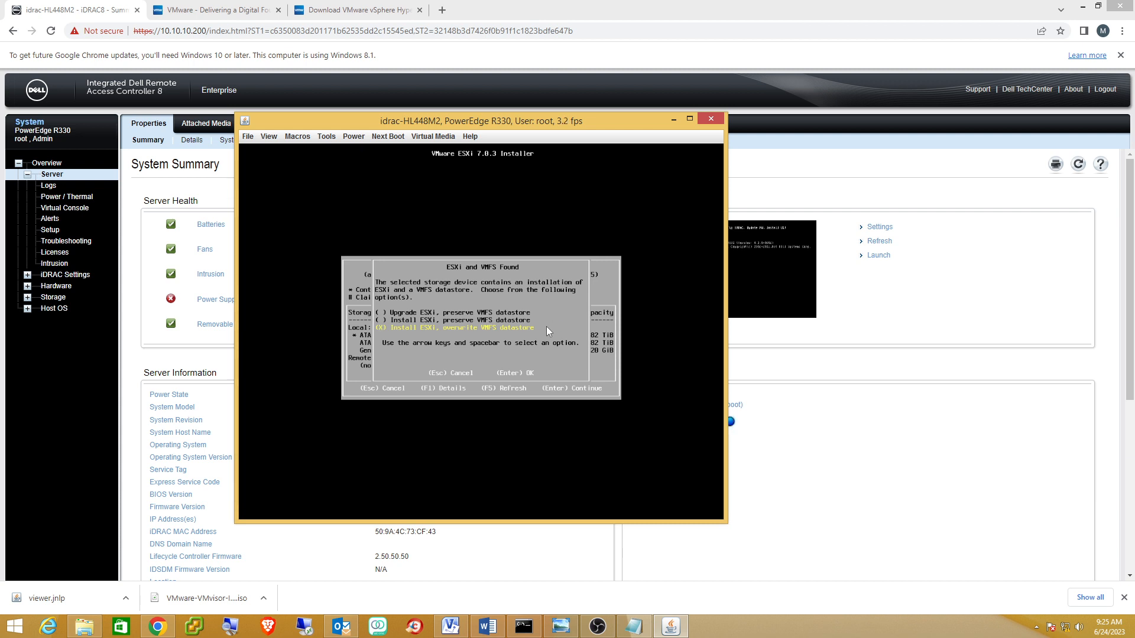
pyautogui.press('Return')
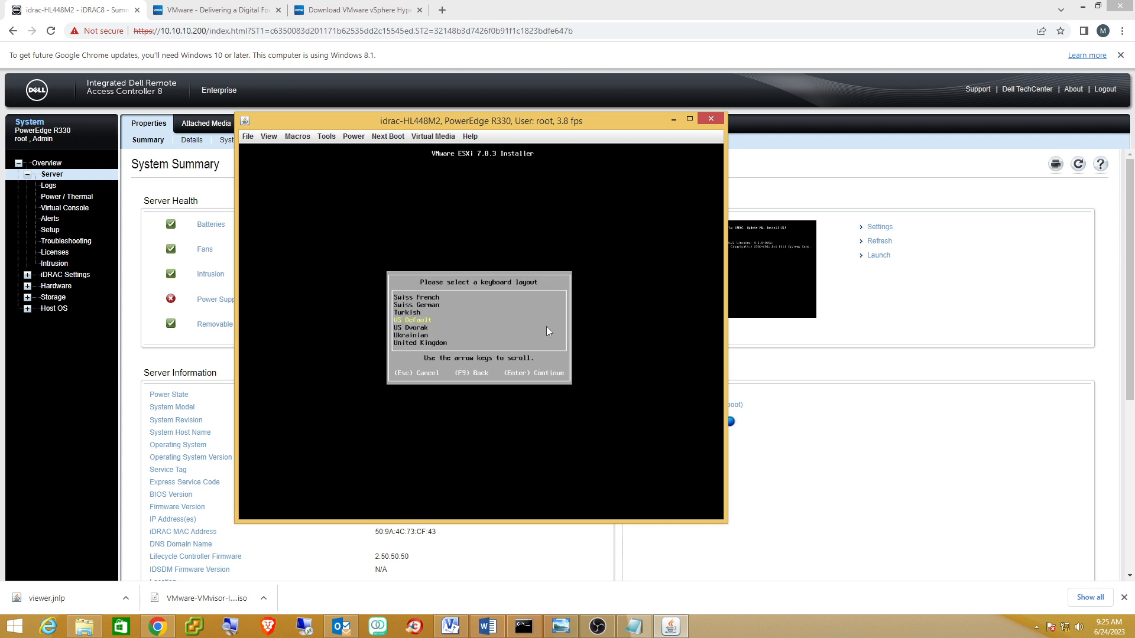
pyautogui.press('Return')
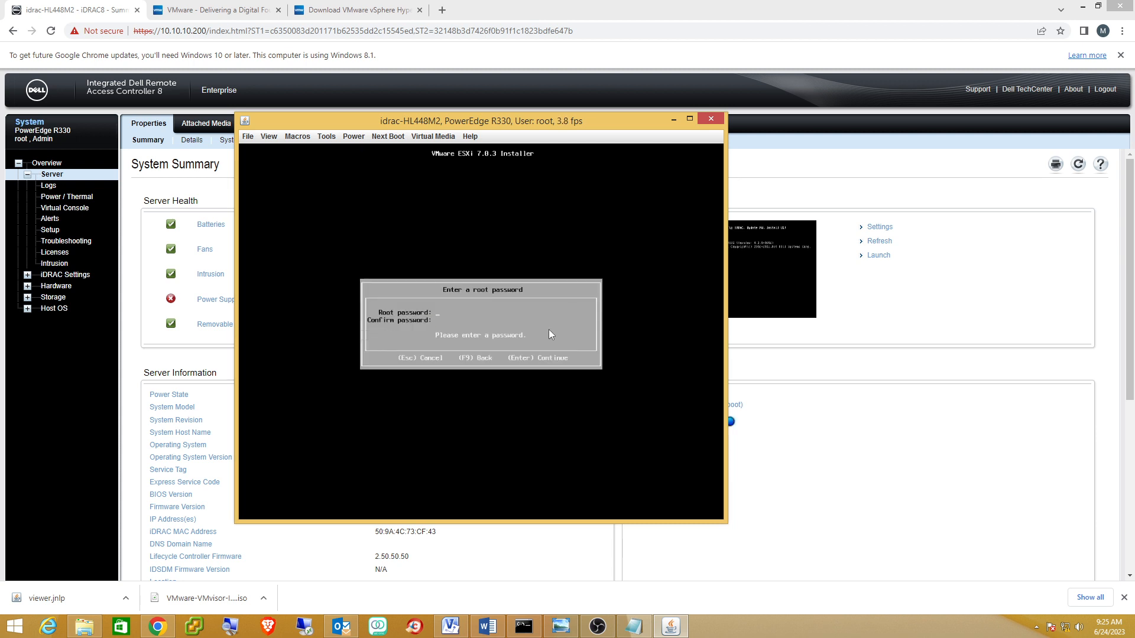
pyautogui.write('**********')
pyautogui.press('Return')
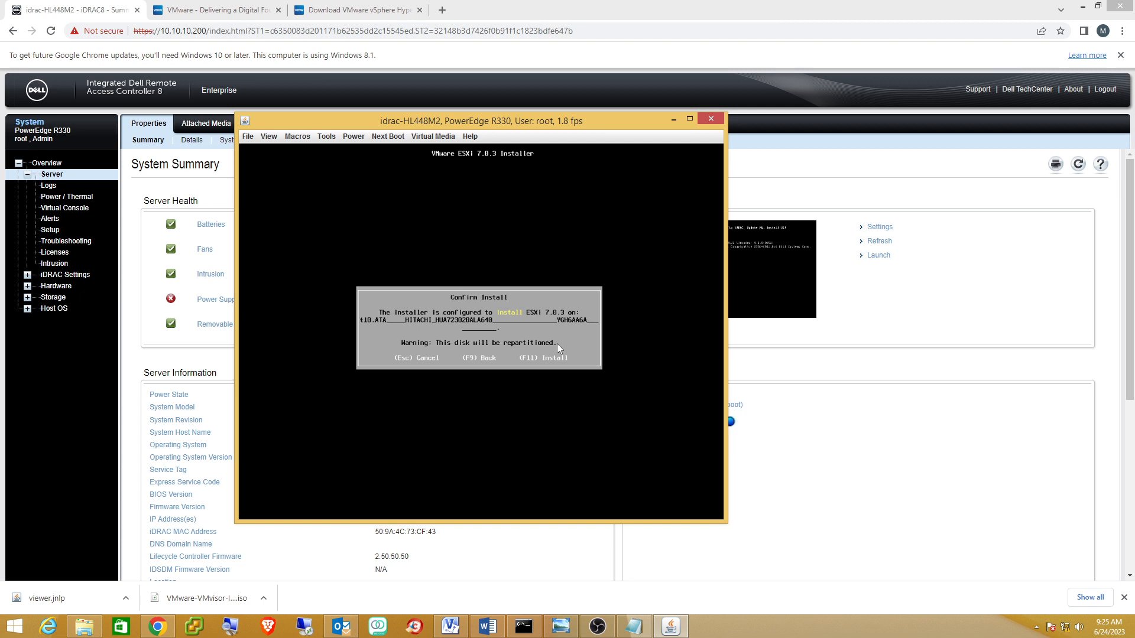
pyautogui.press('F11')
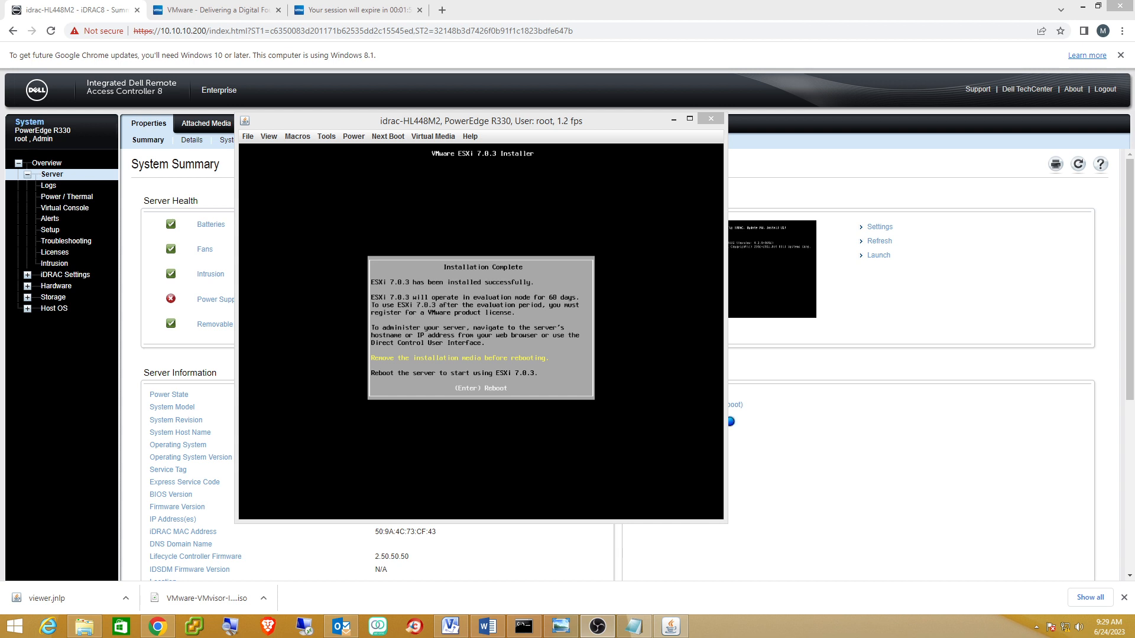
# Wait for the ESXi installation to finish, then focus the rebooted host's console.
pyautogui.click(488, 354)
# Reboot the server into ESXi 7.0.3 and focus its console screen.
pyautogui.press('Return')
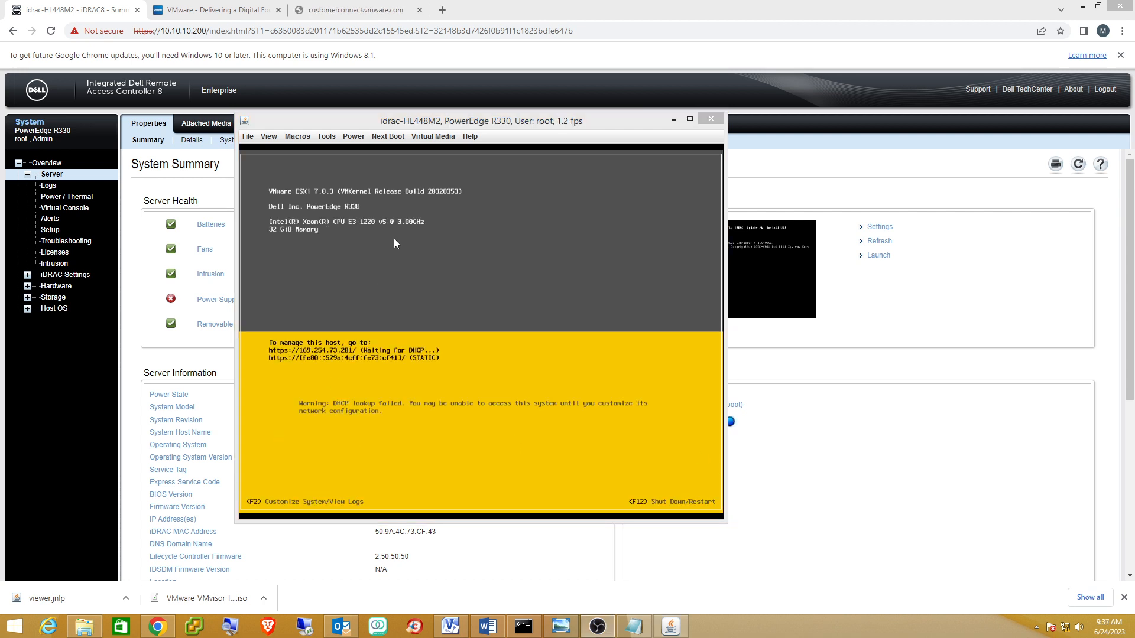
pyautogui.click(415, 272)
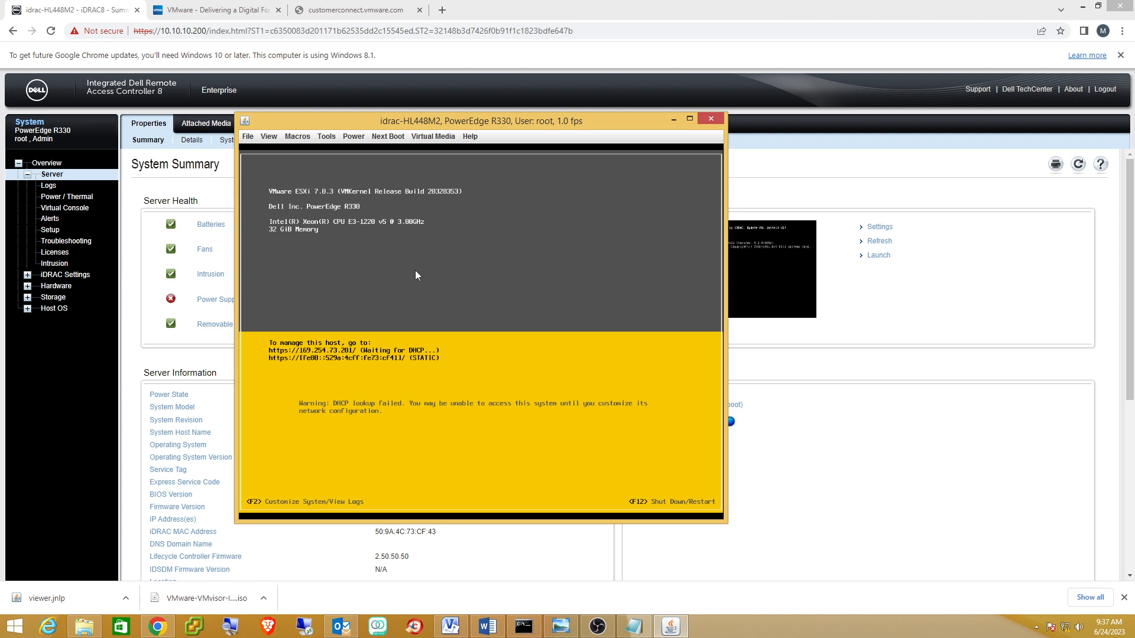
# Log in to ESXi System Customization as root with the root password.
pyautogui.press('F2')
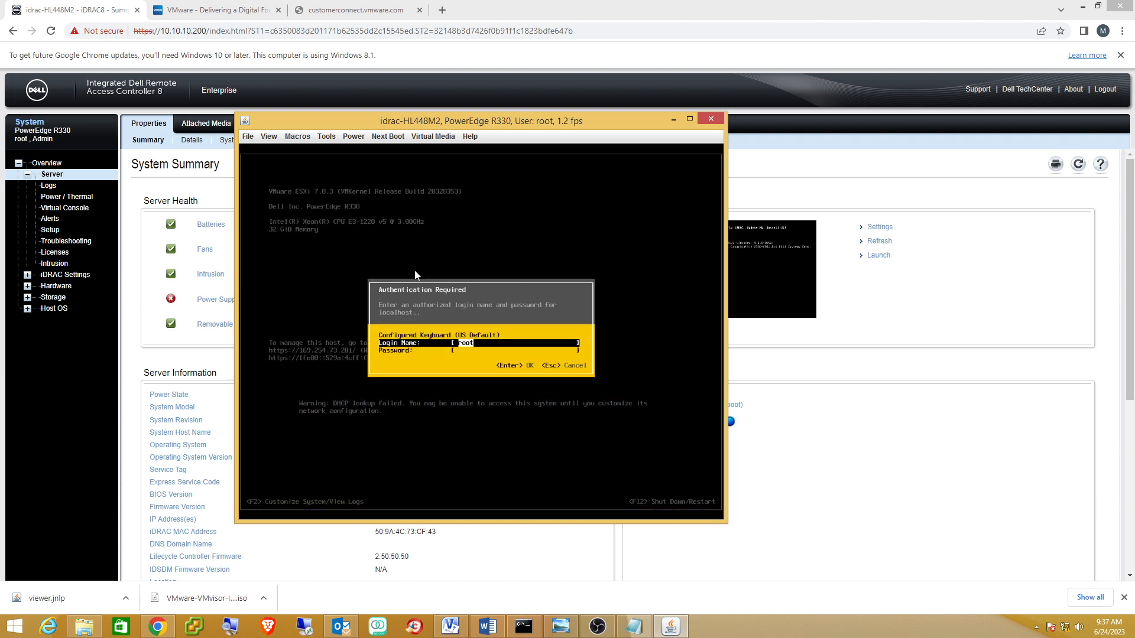
pyautogui.press('Tab')
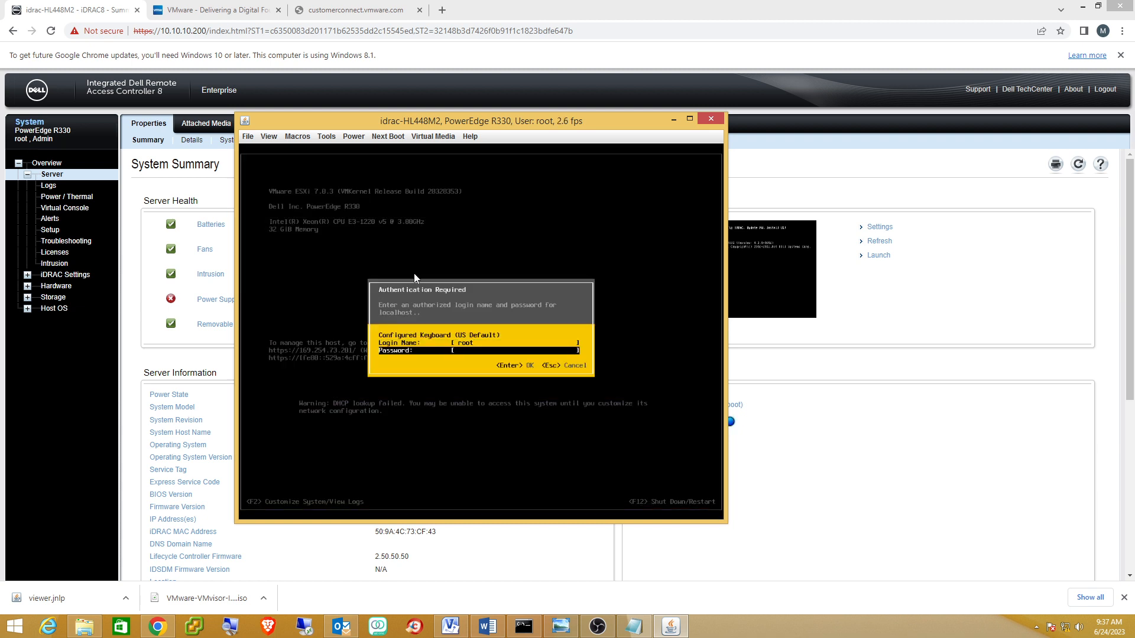
pyautogui.write('********')
pyautogui.press('Return')
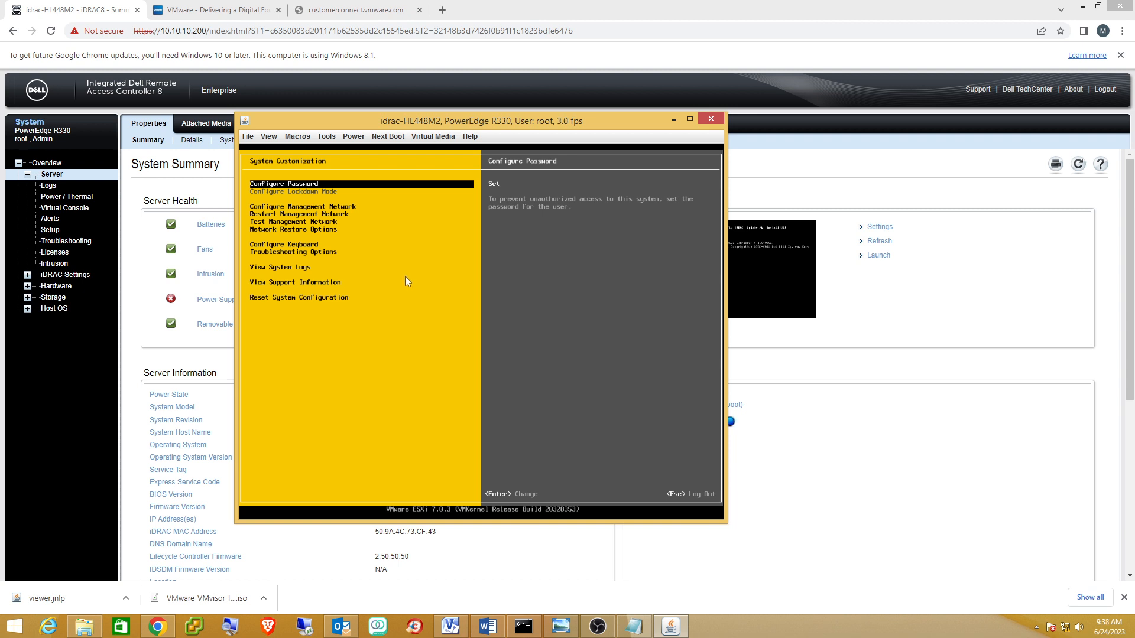
# Open the IPv4 Configuration of the ESXi management network.
pyautogui.press('Down')
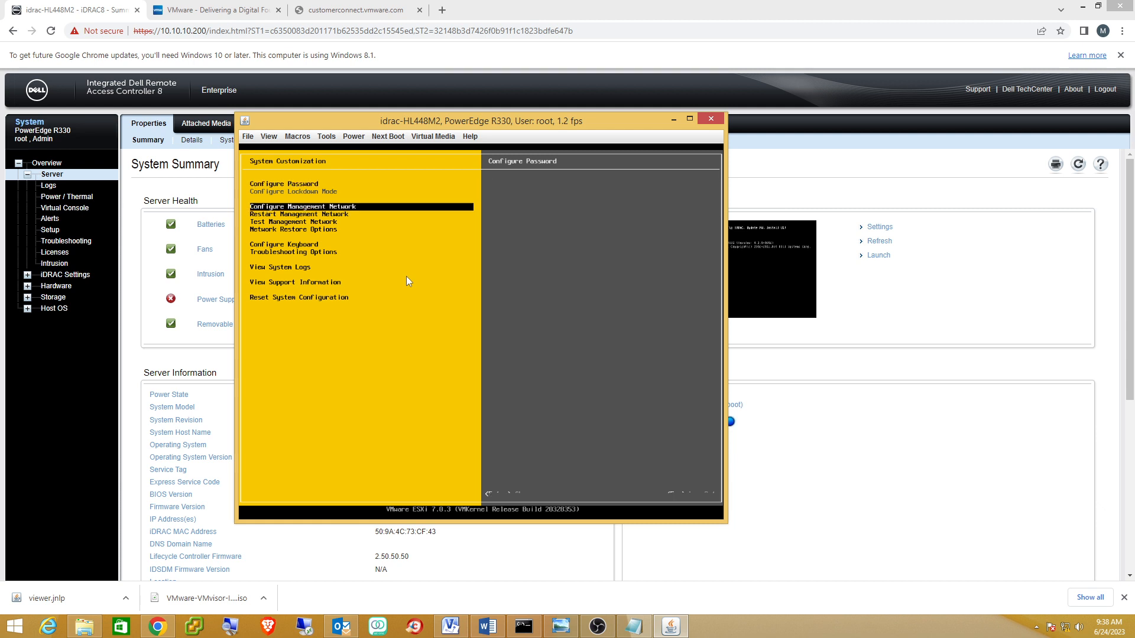
pyautogui.press('Return')
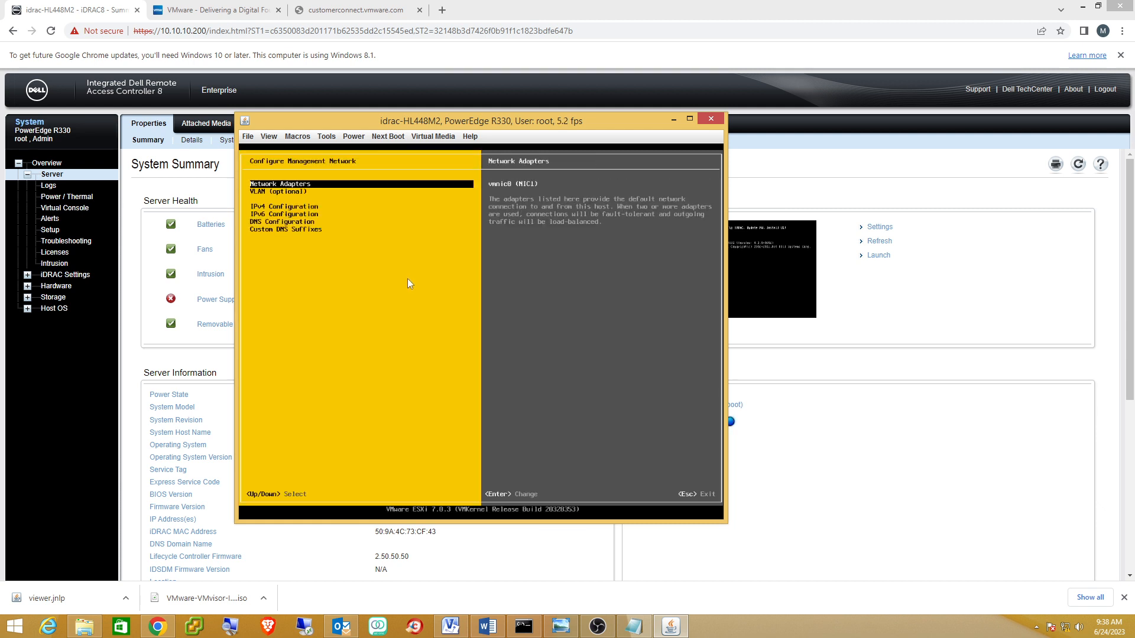
pyautogui.press('Down')
pyautogui.press('Down')
pyautogui.press('Return')
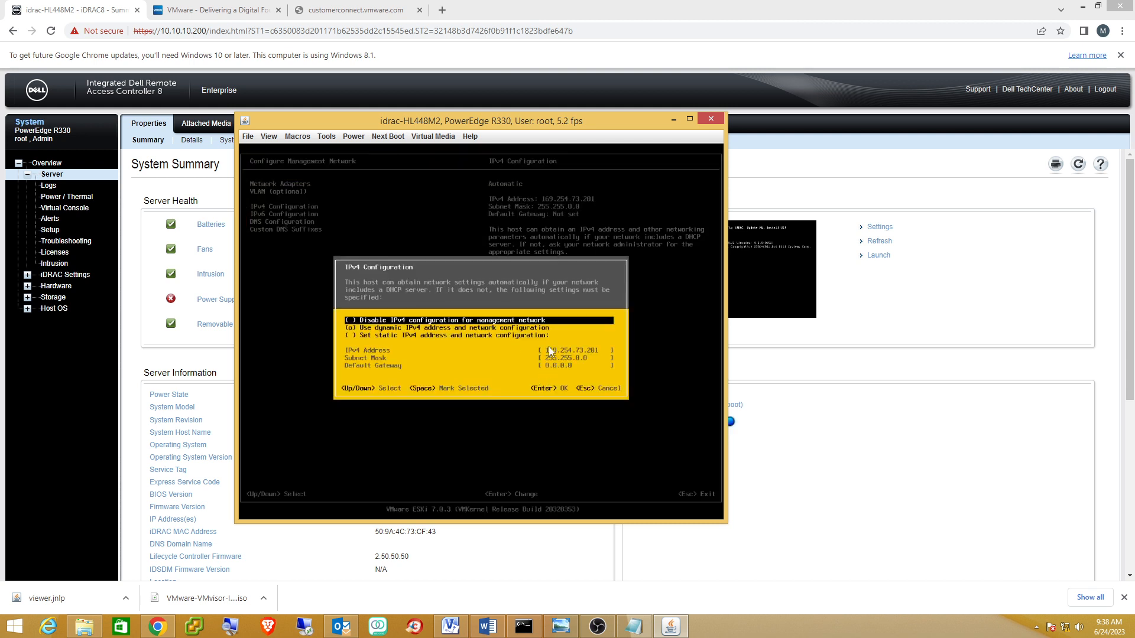
pyautogui.press('Down')
pyautogui.press('Down')
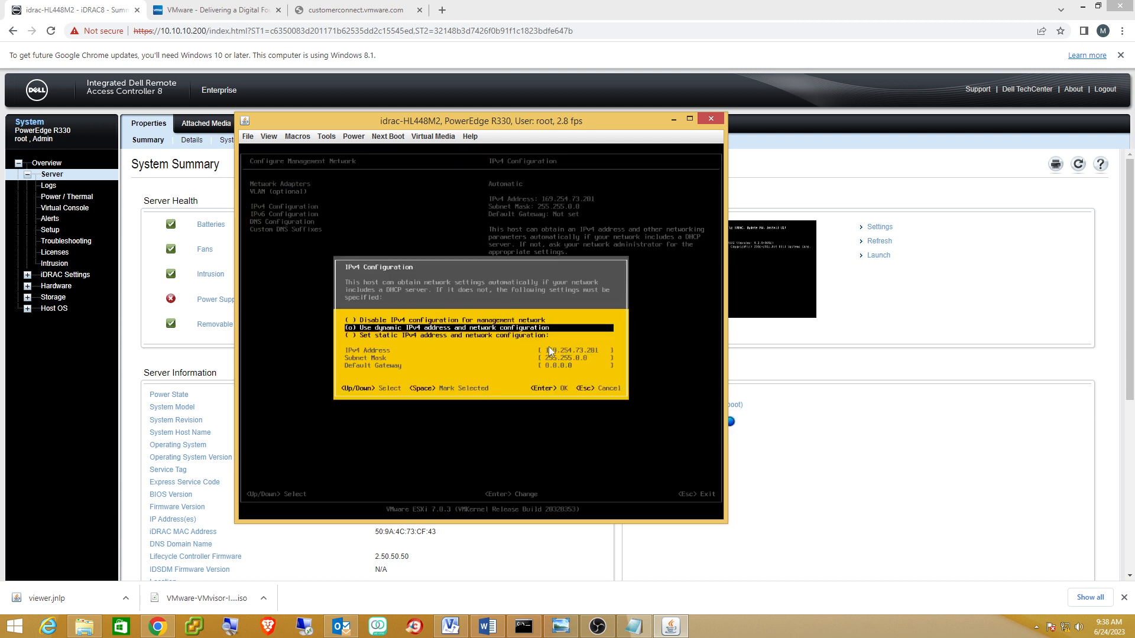
pyautogui.press('Escape')
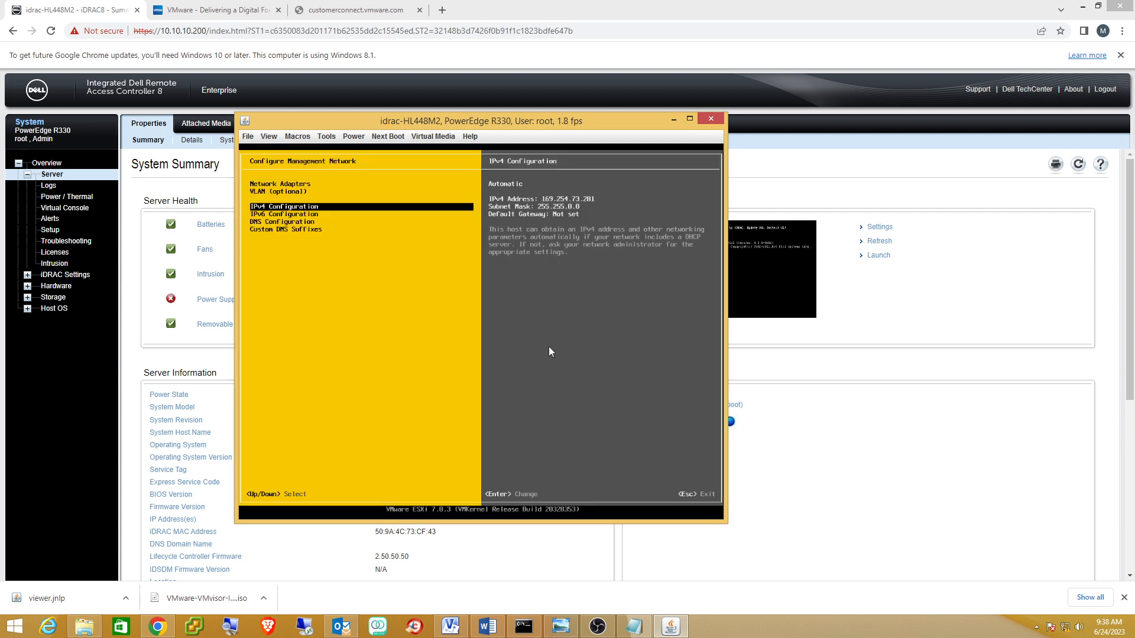
pyautogui.press('Return')
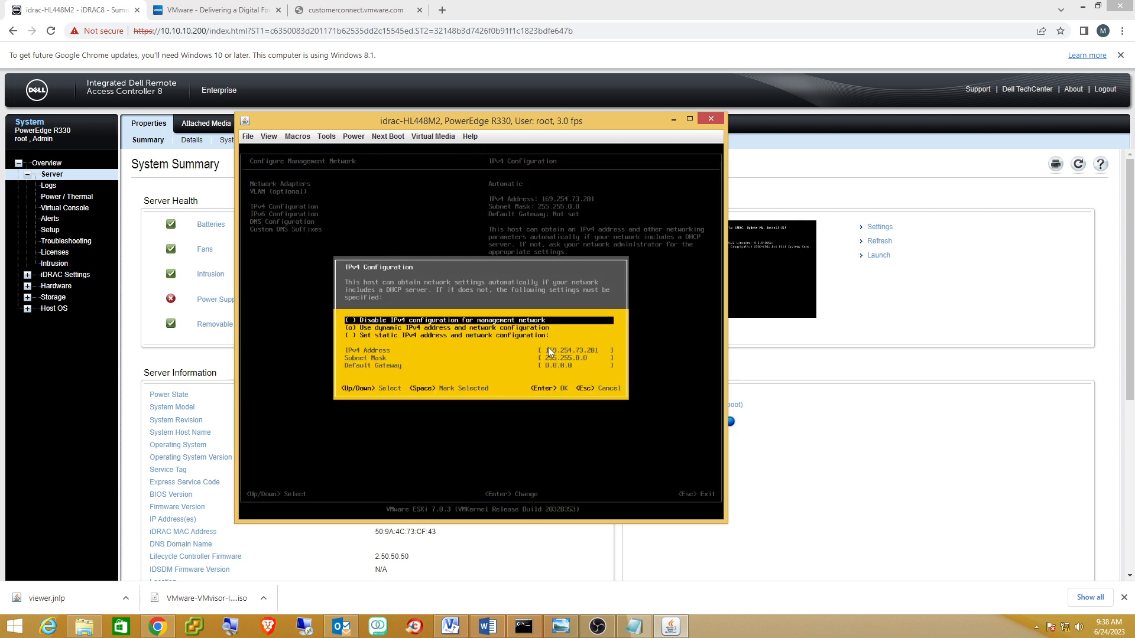
# Select 'Set static IPv4 address', begin the address with 10.10.10, and check the Visio diagram.
pyautogui.press('Down')
pyautogui.press('Down')
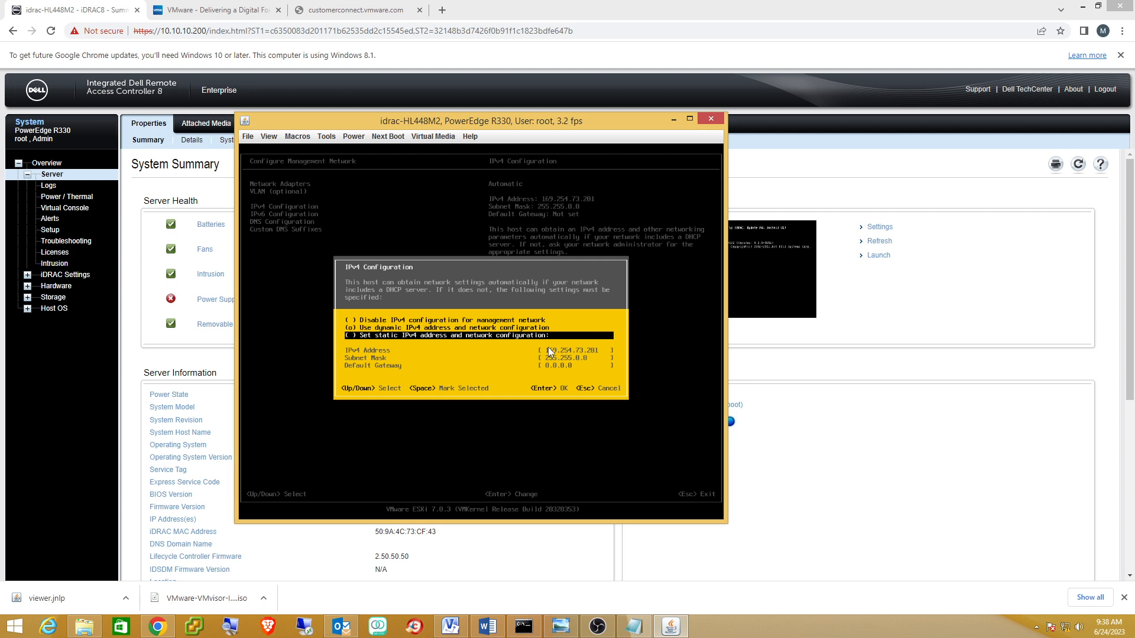
pyautogui.press('space')
pyautogui.press('Down')
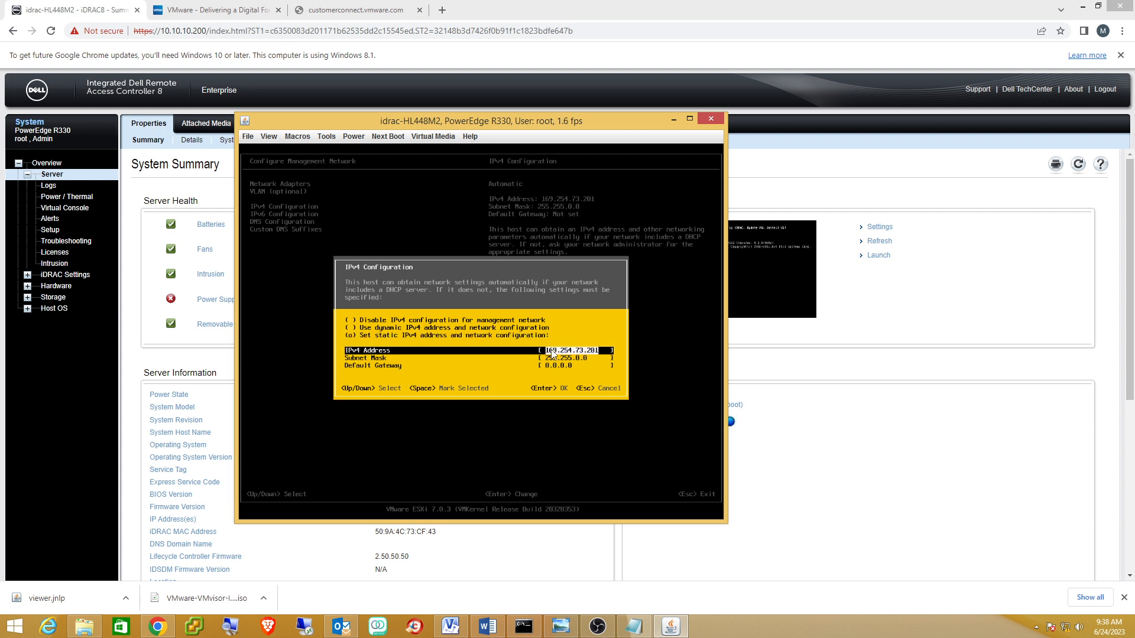
pyautogui.write('10.10.10')
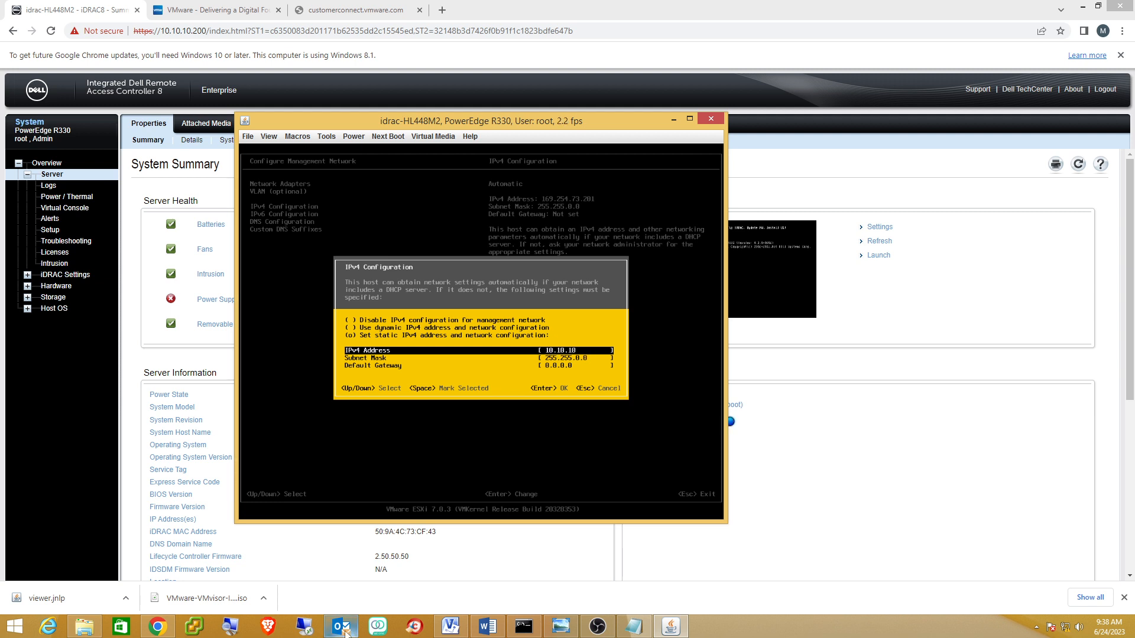
pyautogui.click(449, 628)
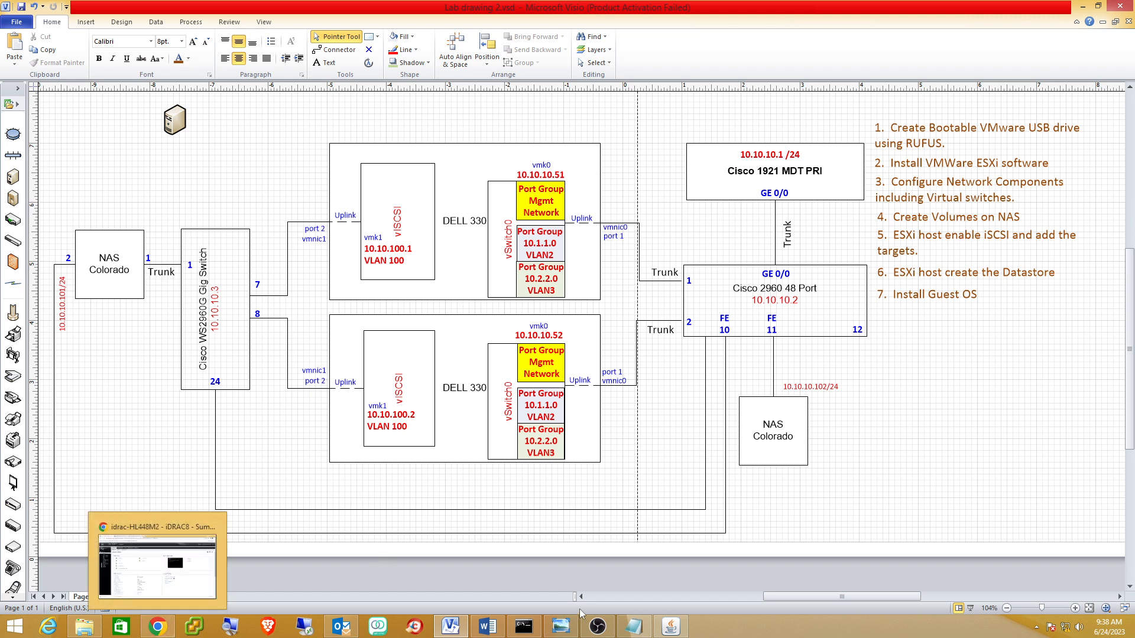
# Return to the iDRAC console to finish the IPv4 address as 10.10.10.52.
pyautogui.moveTo(157, 626)
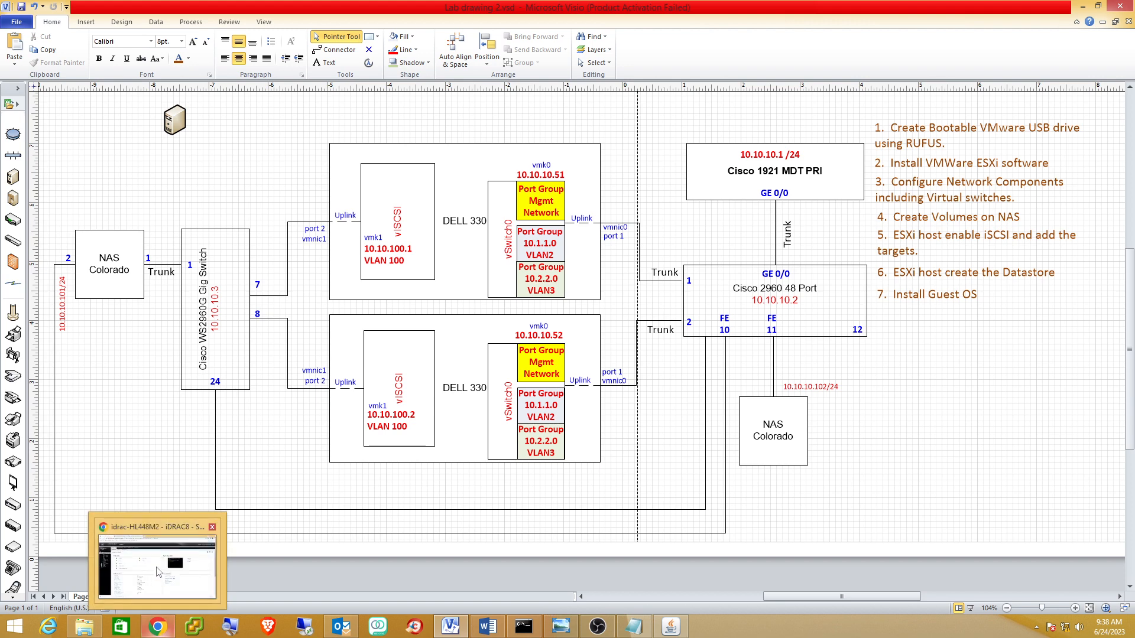
pyautogui.moveTo(157, 572)
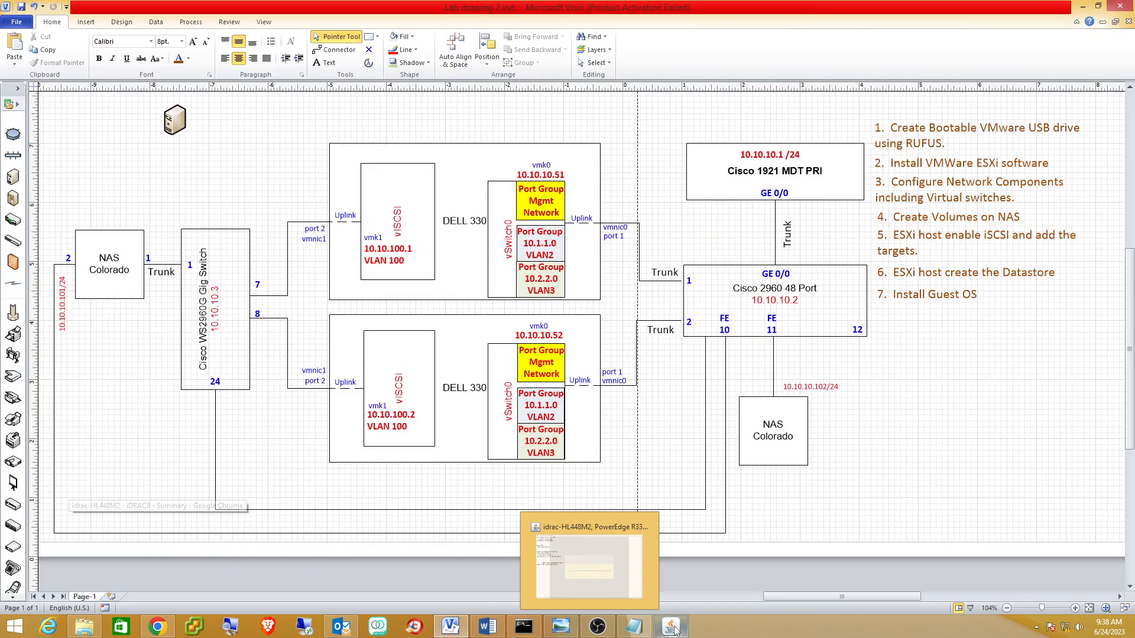
pyautogui.click(672, 625)
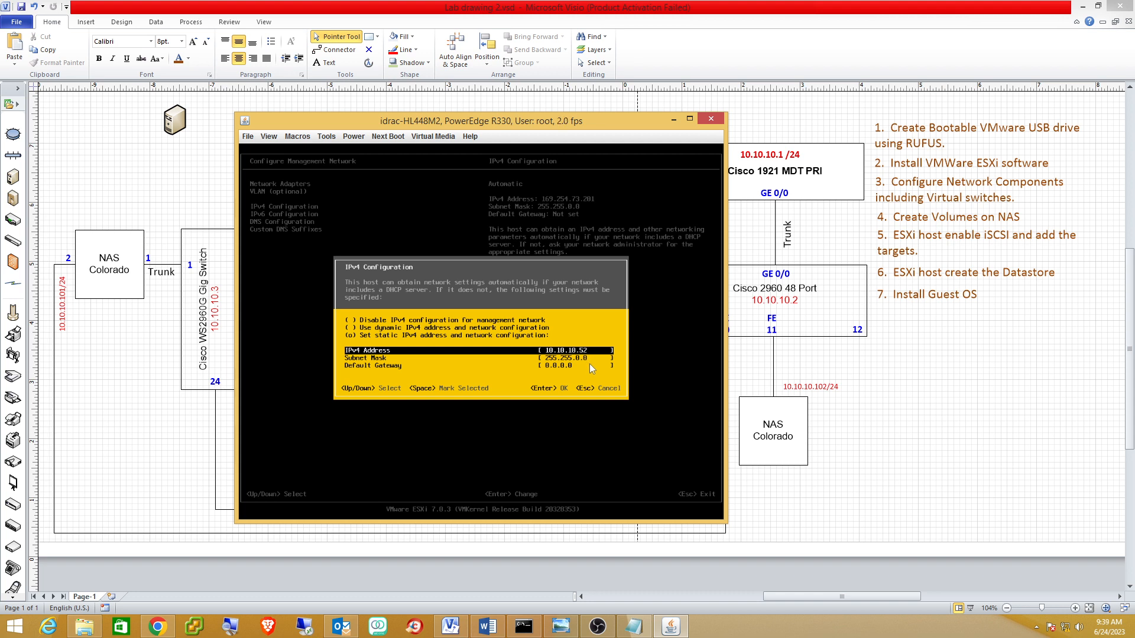
# Set subnet mask 255.255.255.0 and default gateway 10.10.10.1, and save the IPv4 settings.
pyautogui.press('Down')
pyautogui.press('Left')
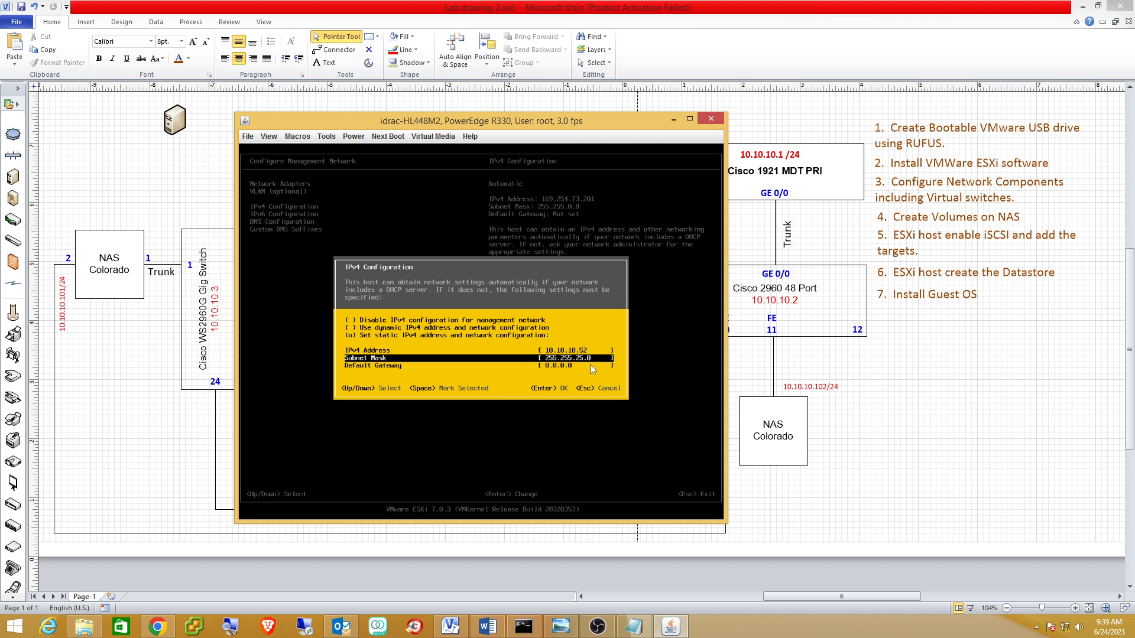
pyautogui.press('Down')
pyautogui.write('1')
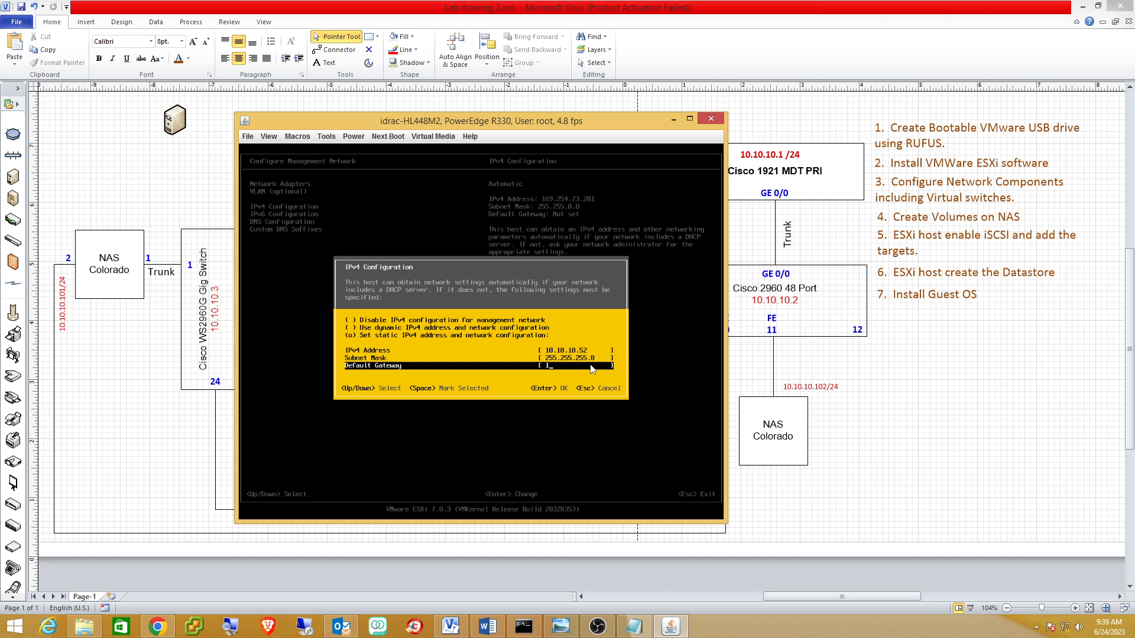
pyautogui.write('0.10.10.1')
pyautogui.press('Return')
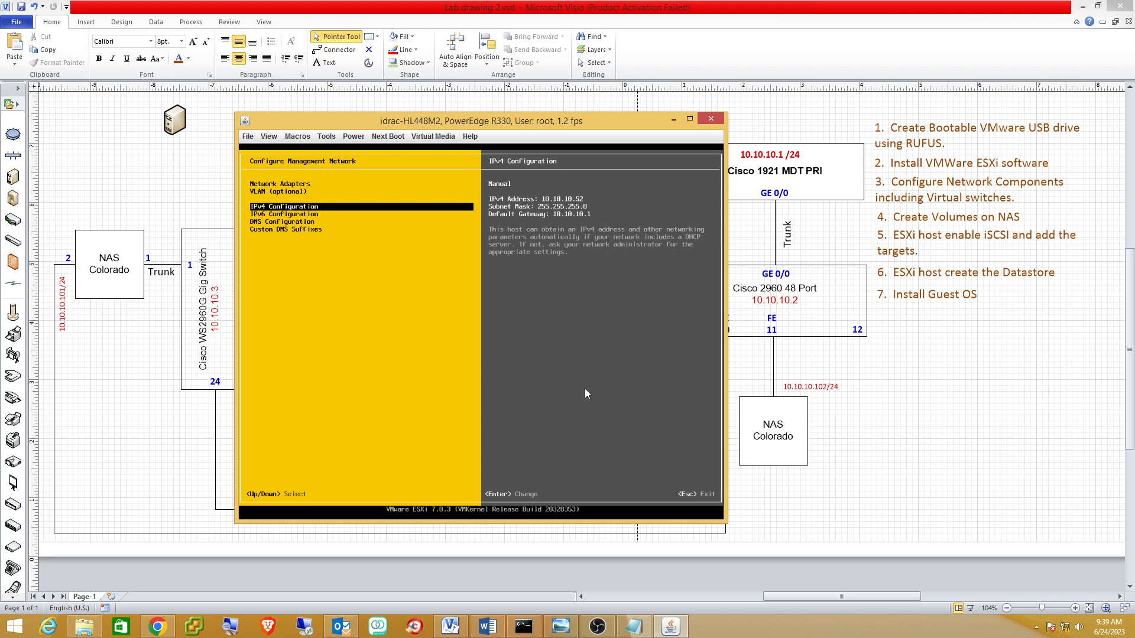
# Apply the changes, restart the management network, and return to System Customization.
pyautogui.press('Escape')
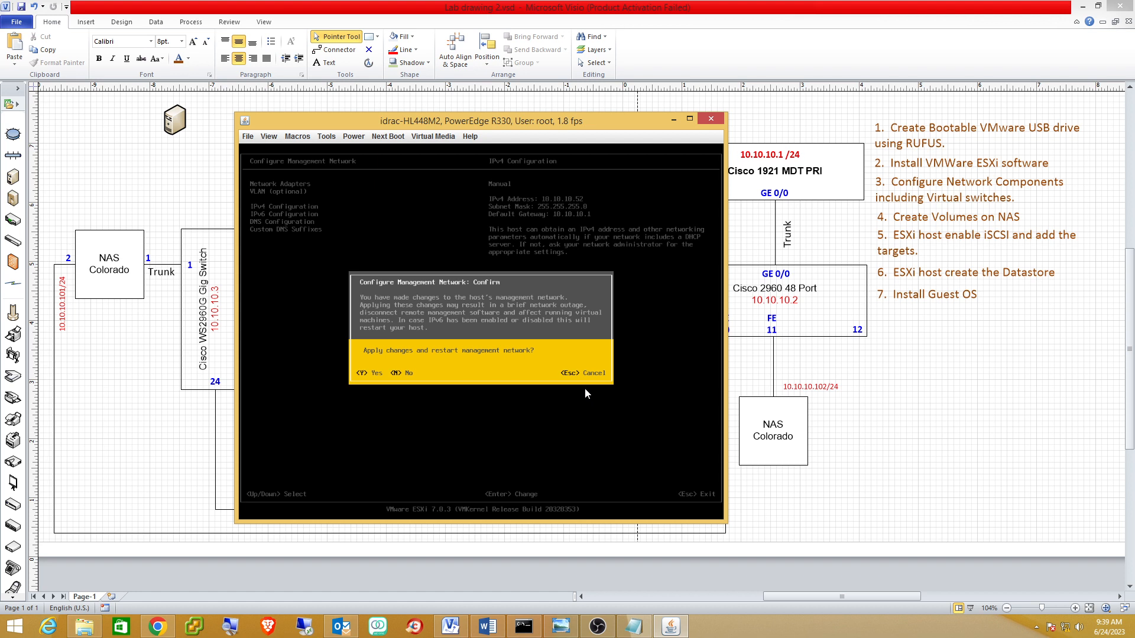
pyautogui.press('Escape')
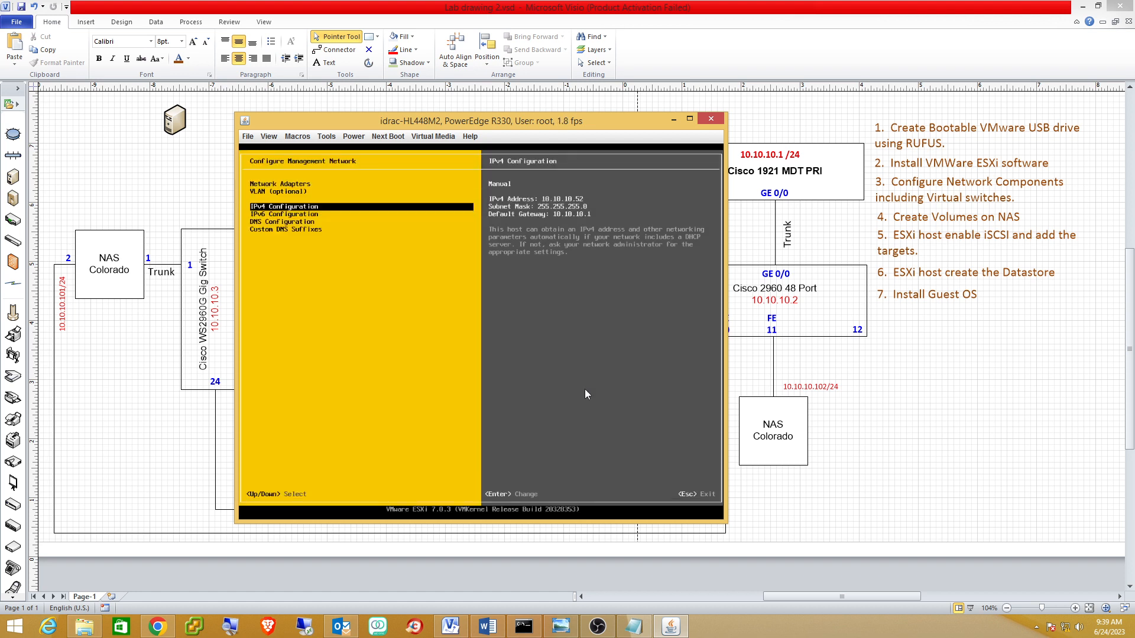
pyautogui.press('Escape')
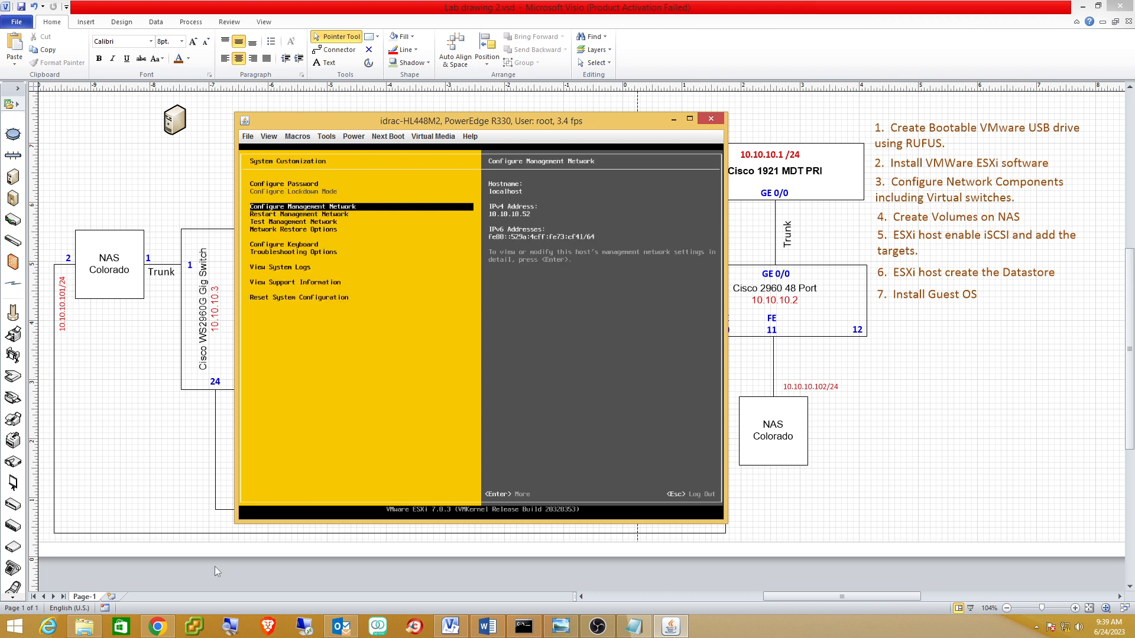
# Ping 10.10.10.52 from Command Prompt to confirm the host responds.
pyautogui.moveTo(155, 629)
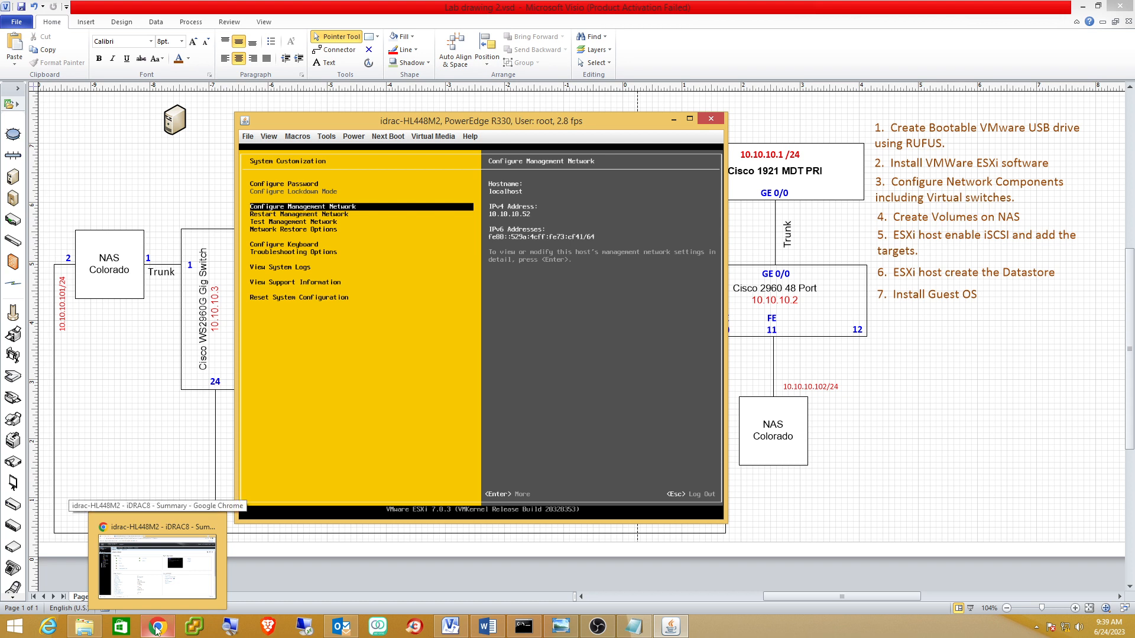
pyautogui.click(524, 626)
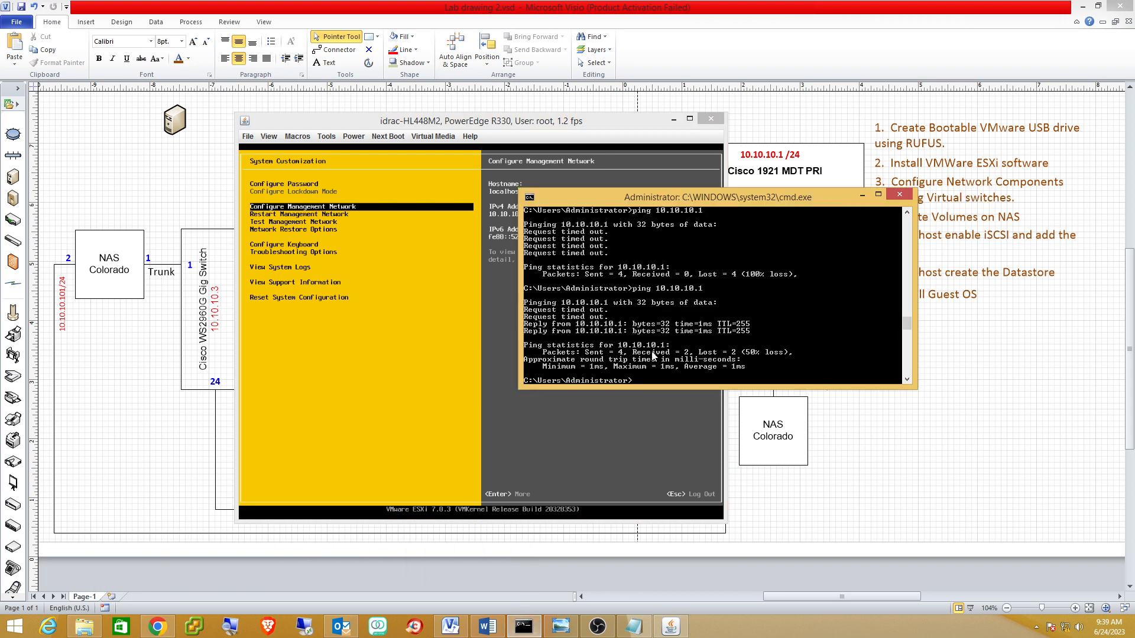
pyautogui.write('ping 10.10.10.52')
pyautogui.press('Return')
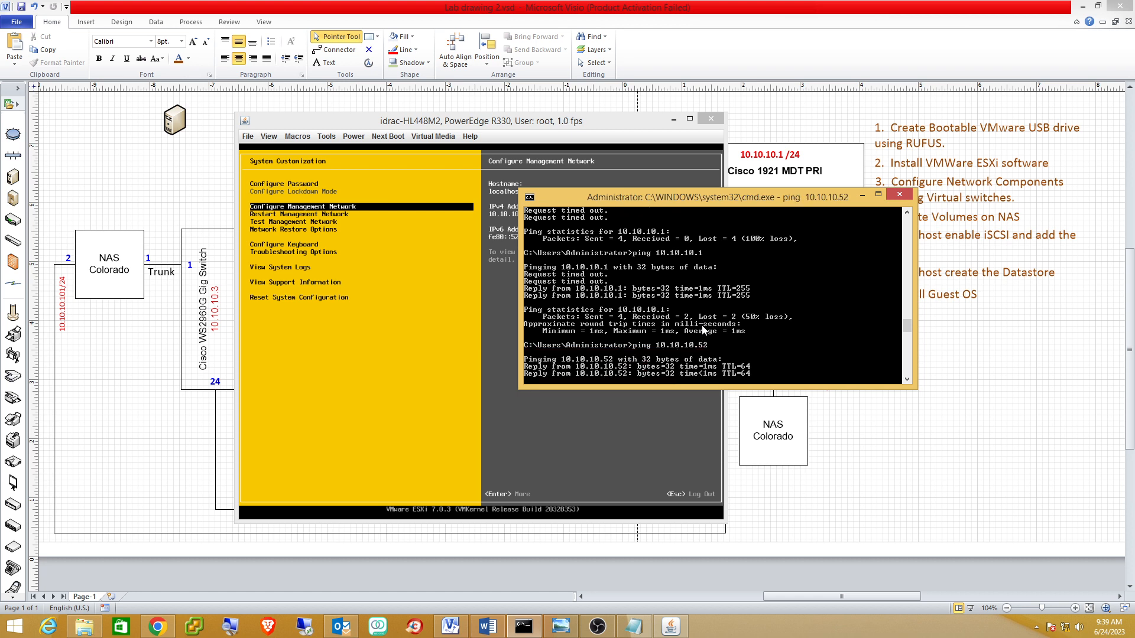
# Minimize Command Prompt and return to Chrome's VMware tab.
pyautogui.click(861, 196)
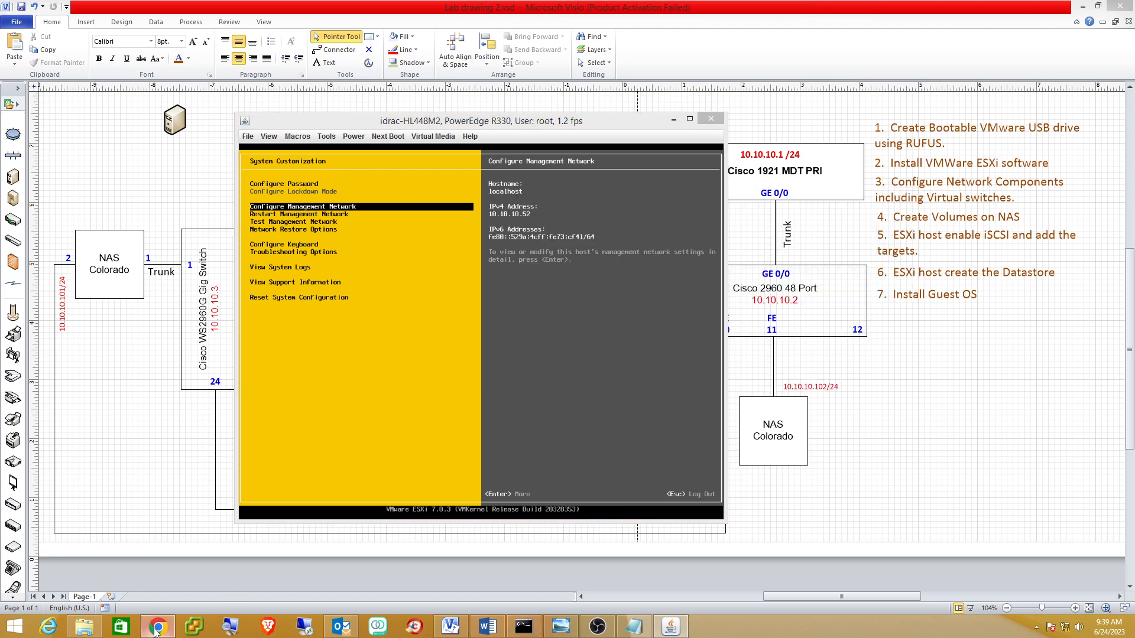
pyautogui.click(157, 627)
pyautogui.click(243, 10)
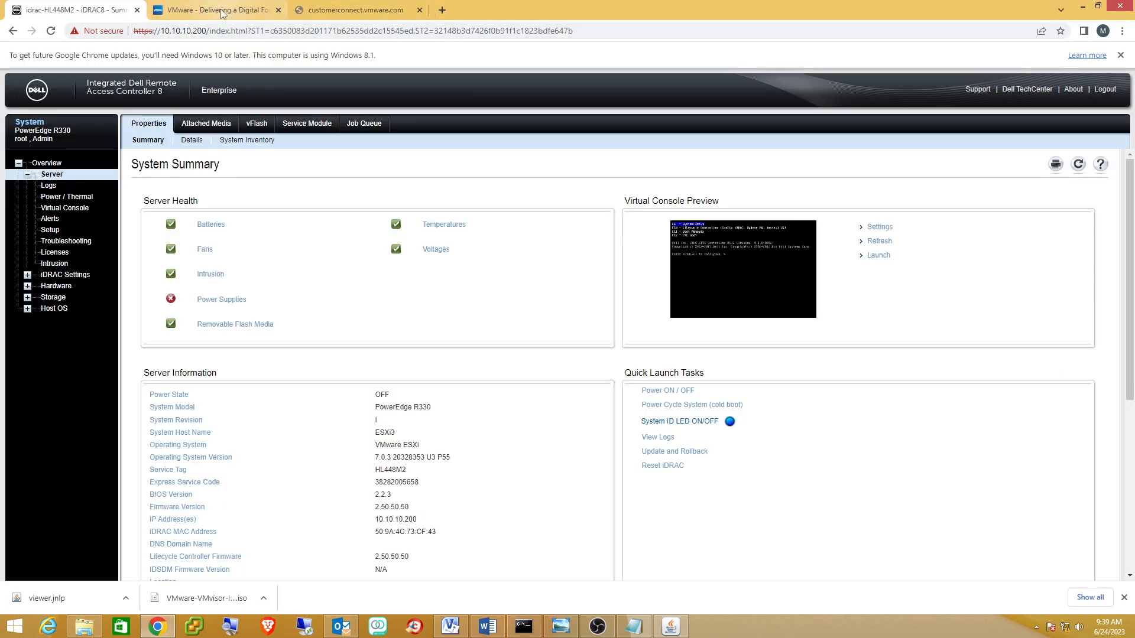
pyautogui.click(246, 32)
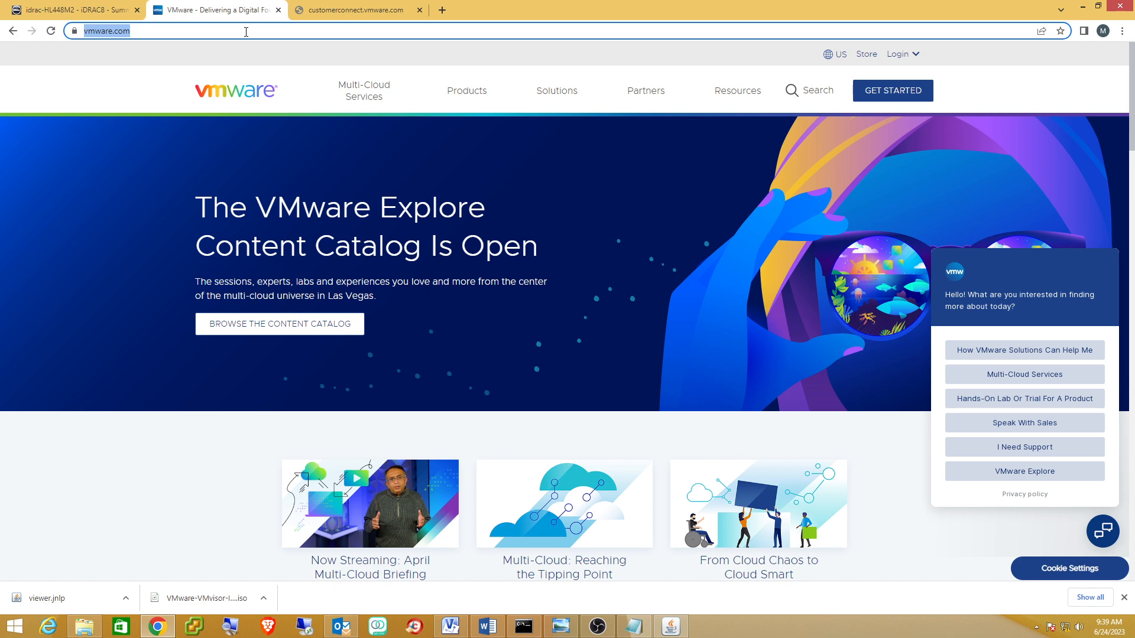
pyautogui.write('h')
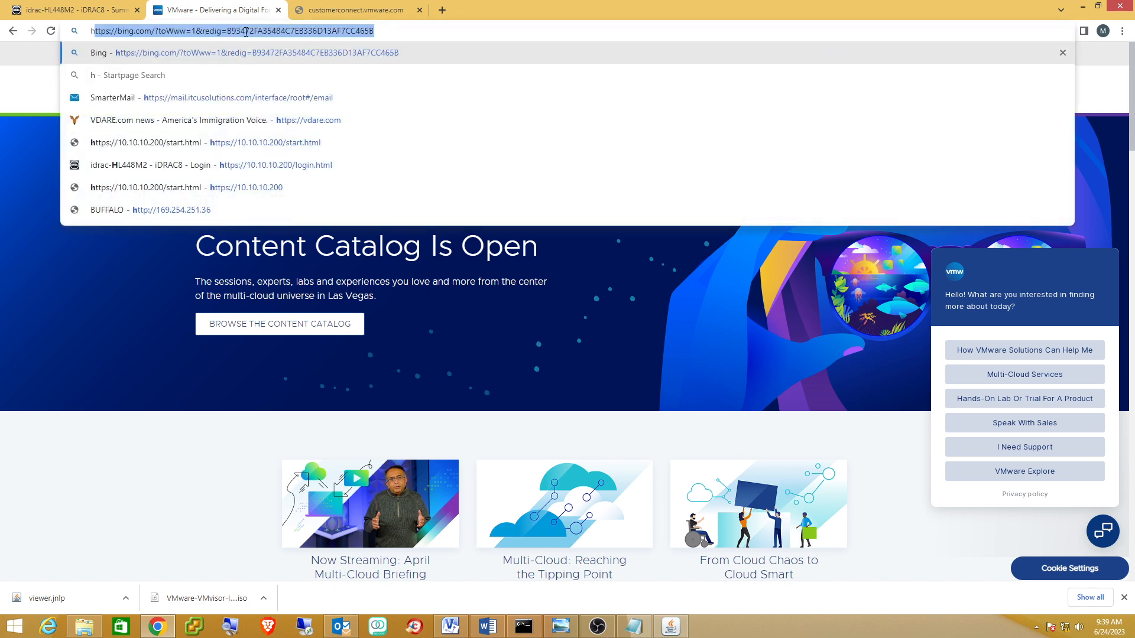
pyautogui.press('Right')
pyautogui.press('BackSpace')
pyautogui.press('BackSpace')
pyautogui.press('BackSpace')
pyautogui.press('BackSpace')
pyautogui.press('BackSpace')
pyautogui.press('BackSpace')
pyautogui.press('BackSpace')
pyautogui.press('BackSpace')
pyautogui.press('BackSpace')
pyautogui.press('BackSpace')
pyautogui.press('BackSpace')
pyautogui.press('BackSpace')
pyautogui.press('BackSpace')
pyautogui.press('BackSpace')
pyautogui.press('BackSpace')
pyautogui.press('BackSpace')
pyautogui.press('BackSpace')
pyautogui.press('BackSpace')
pyautogui.press('BackSpace')
pyautogui.press('BackSpace')
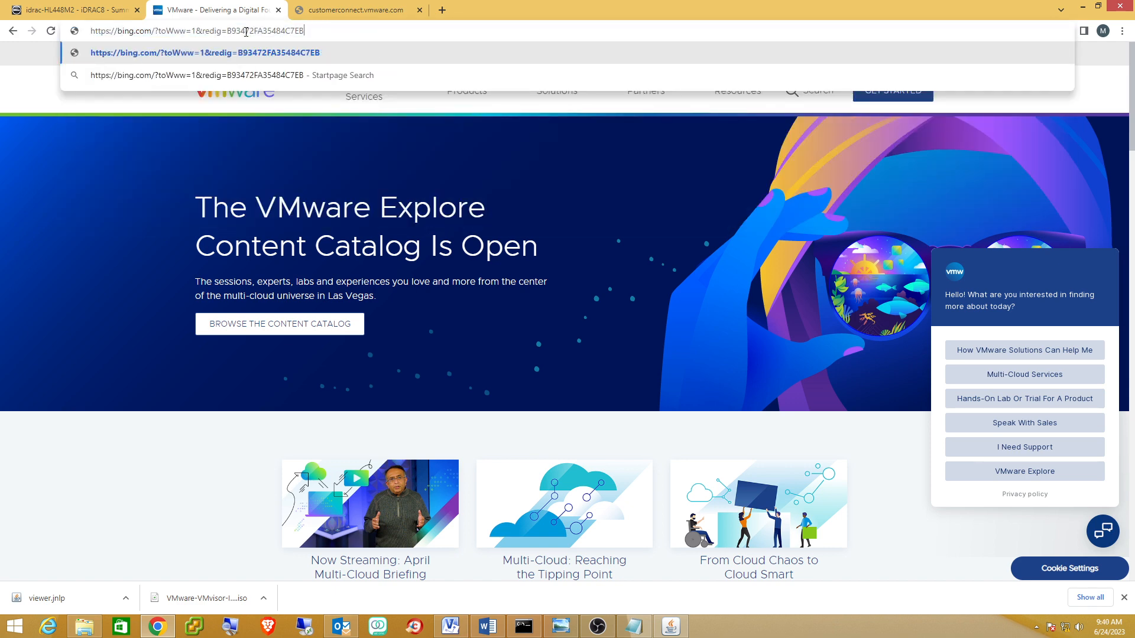
pyautogui.press('BackSpace')
pyautogui.press('BackSpace')
pyautogui.press('BackSpace')
pyautogui.press('BackSpace')
pyautogui.press('BackSpace')
pyautogui.press('BackSpace')
pyautogui.press('BackSpace')
pyautogui.press('BackSpace')
pyautogui.press('BackSpace')
pyautogui.press('BackSpace')
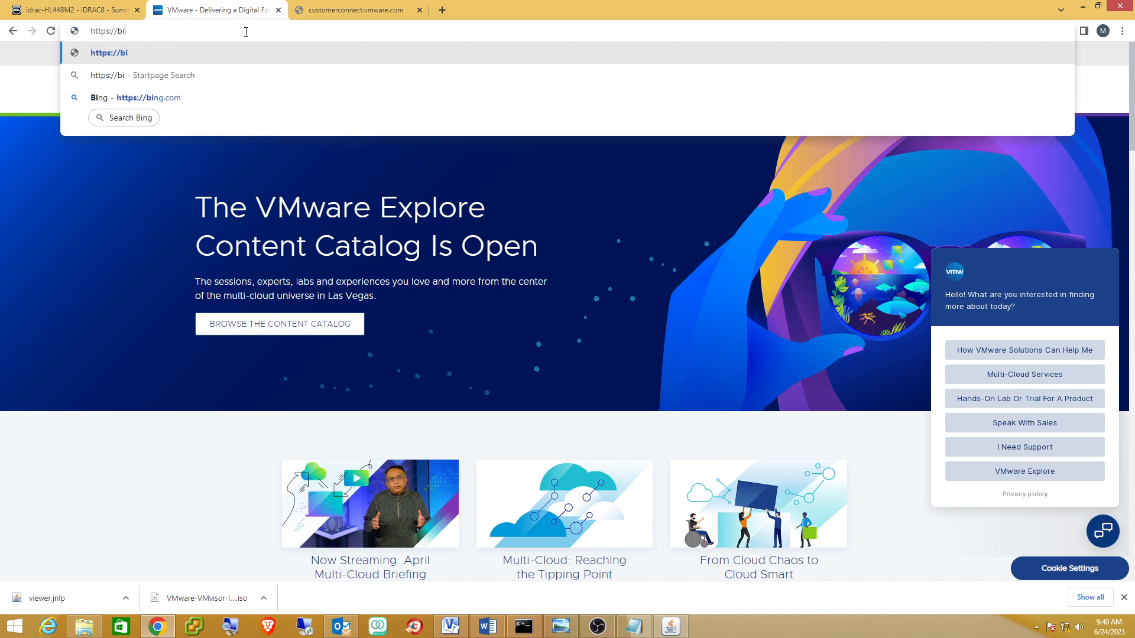
pyautogui.write('1')
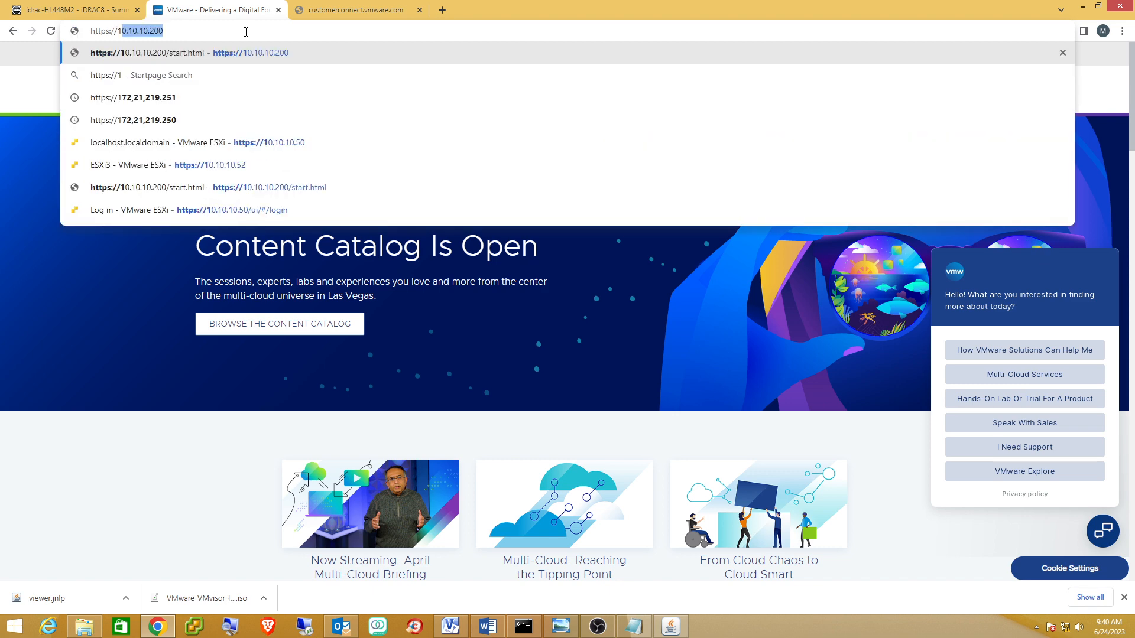
pyautogui.write('0.10.10.52')
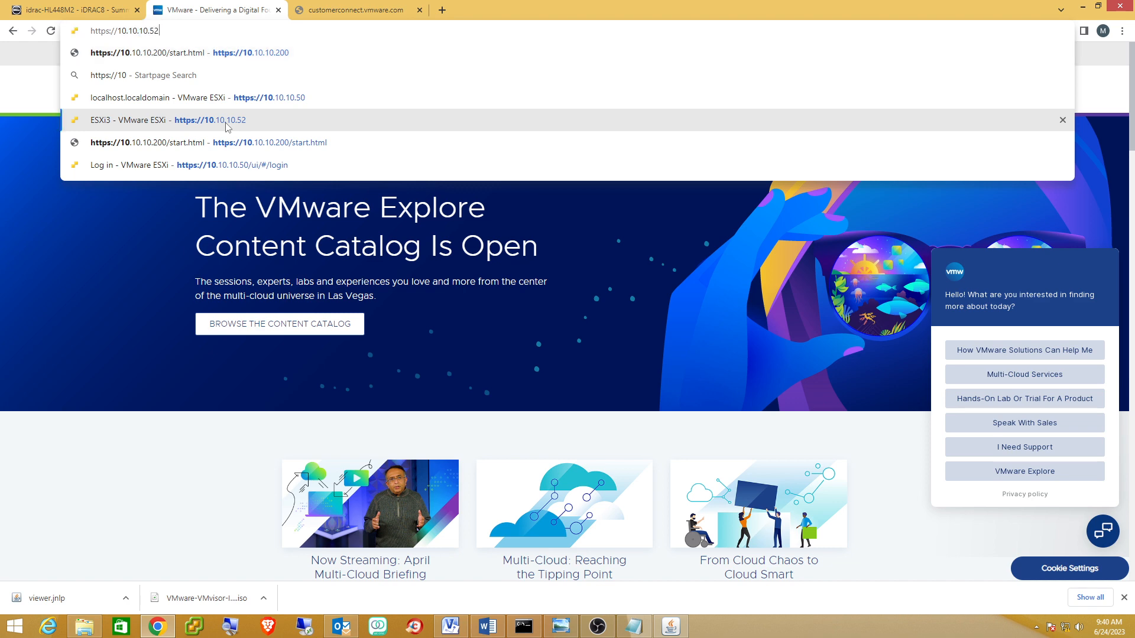
pyautogui.click(227, 121)
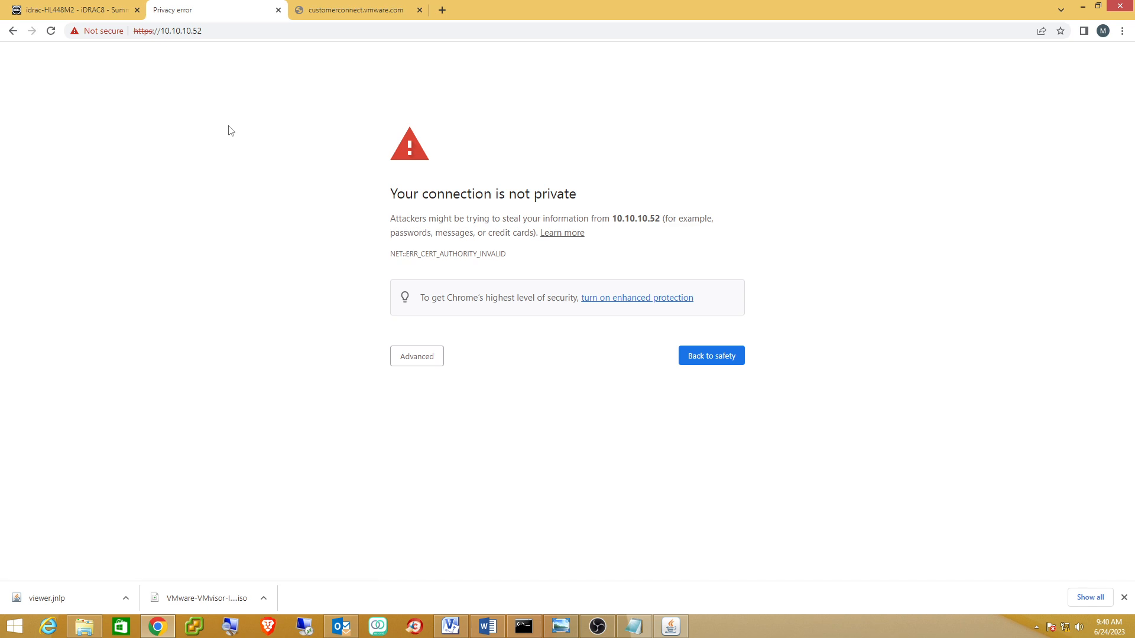
pyautogui.click(415, 364)
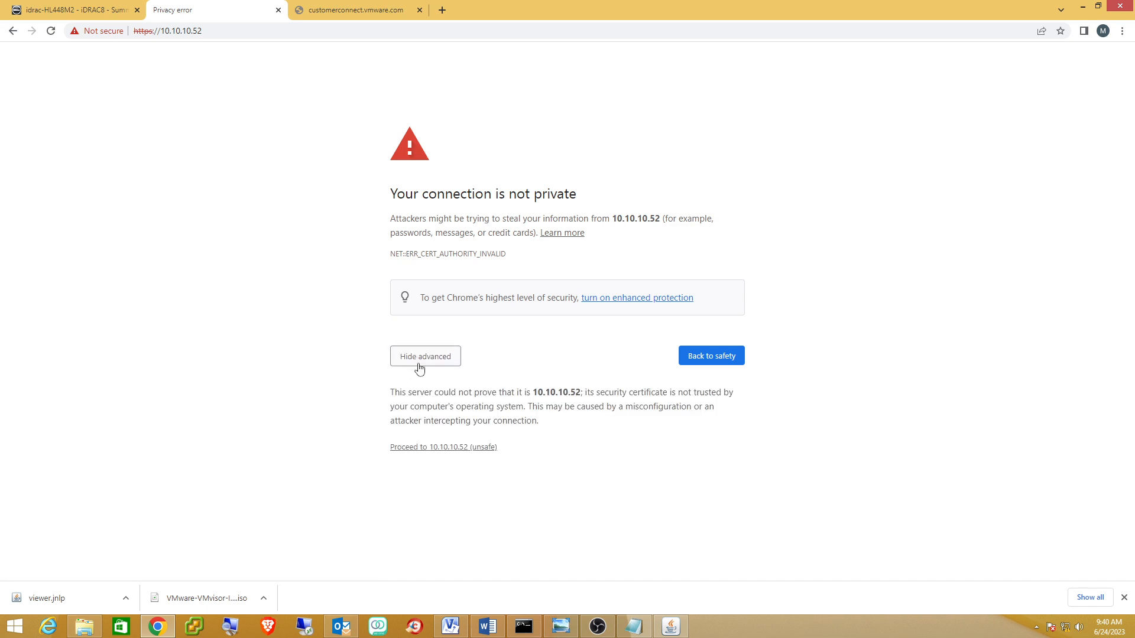
pyautogui.click(446, 448)
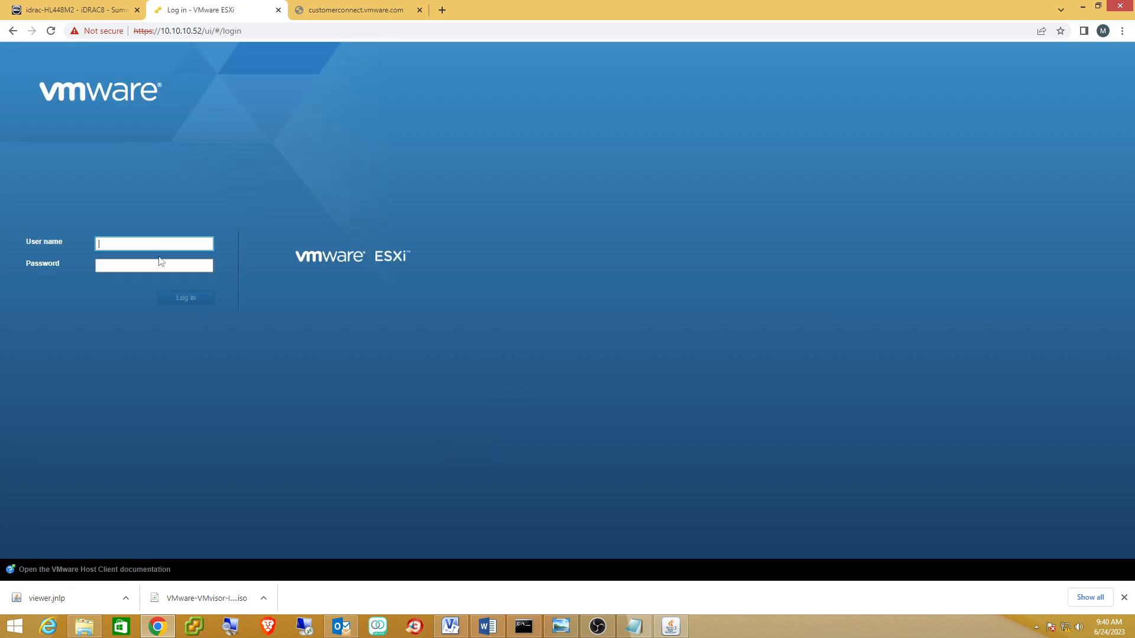
# Sign in to the ESXi Host Client as root with the host password.
pyautogui.write('root')
pyautogui.press('Tab')
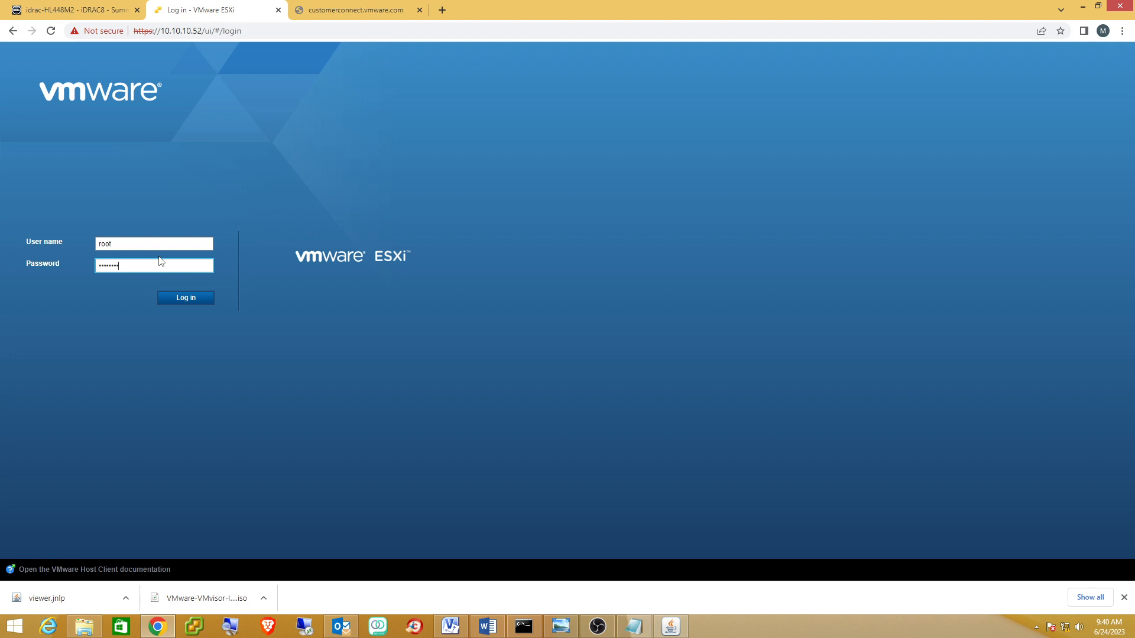
pyautogui.press('Return')
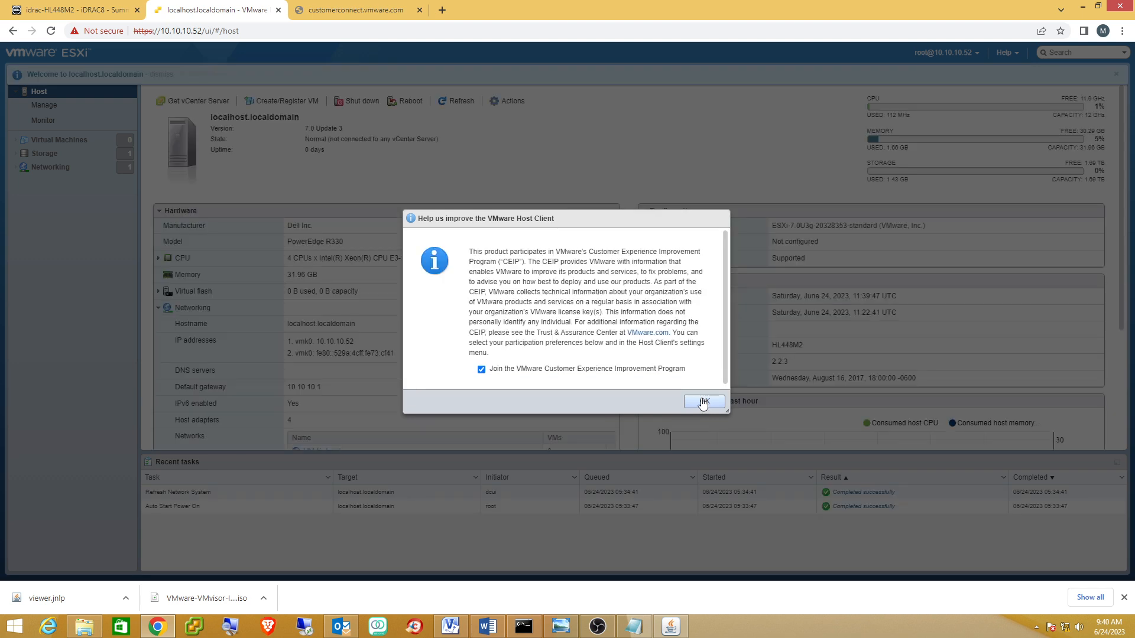
# Decline the Customer Experience Improvement Program, then briefly review and minimize the Visio drawing.
pyautogui.click(481, 369)
pyautogui.click(702, 402)
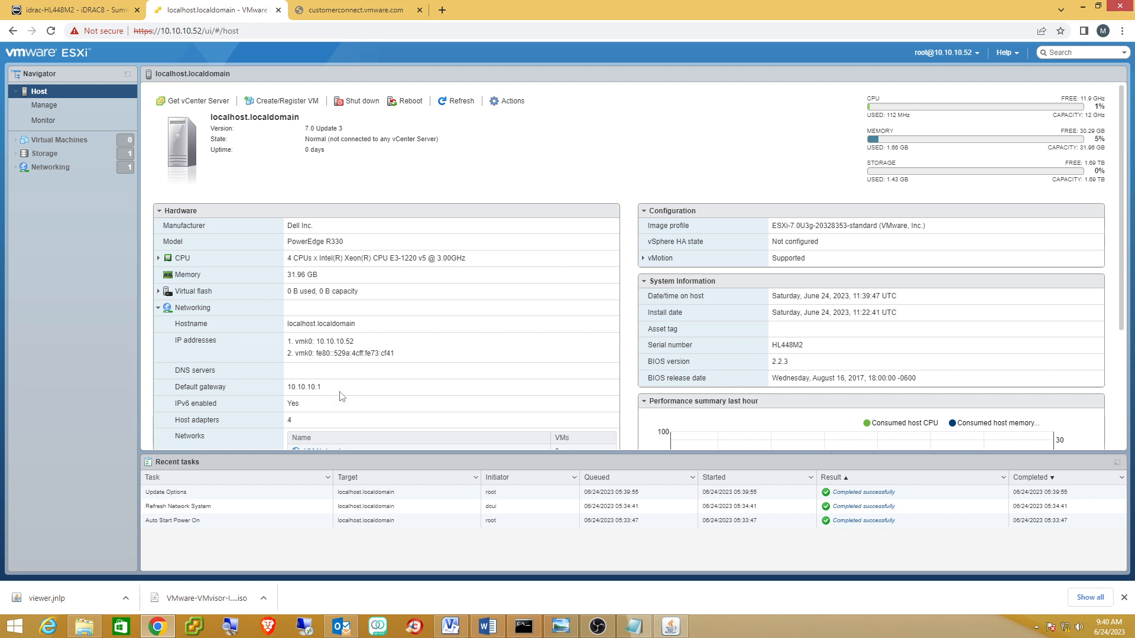
pyautogui.click(450, 626)
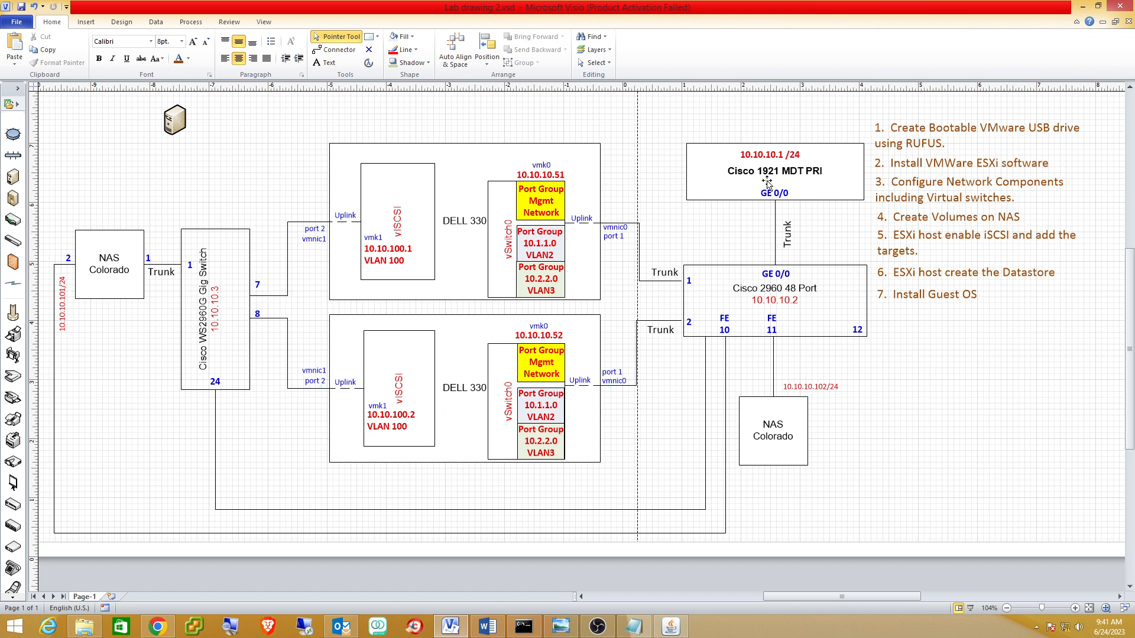
pyautogui.click(1082, 7)
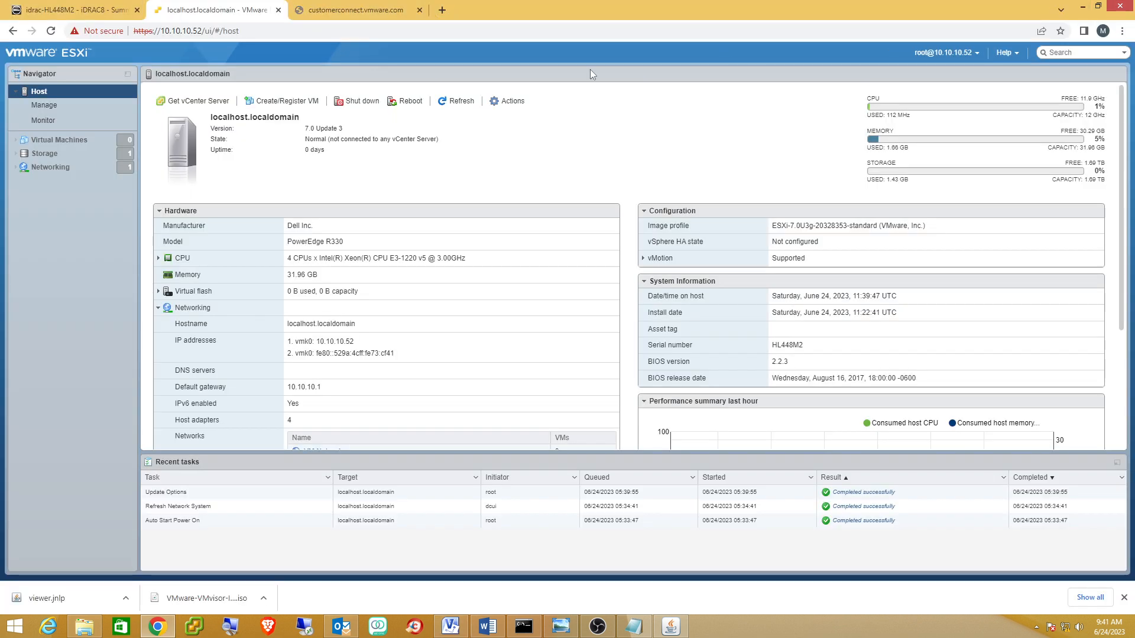
# Add a standard virtual switch named vSCSI with uplink vmnic1.
pyautogui.click(56, 169)
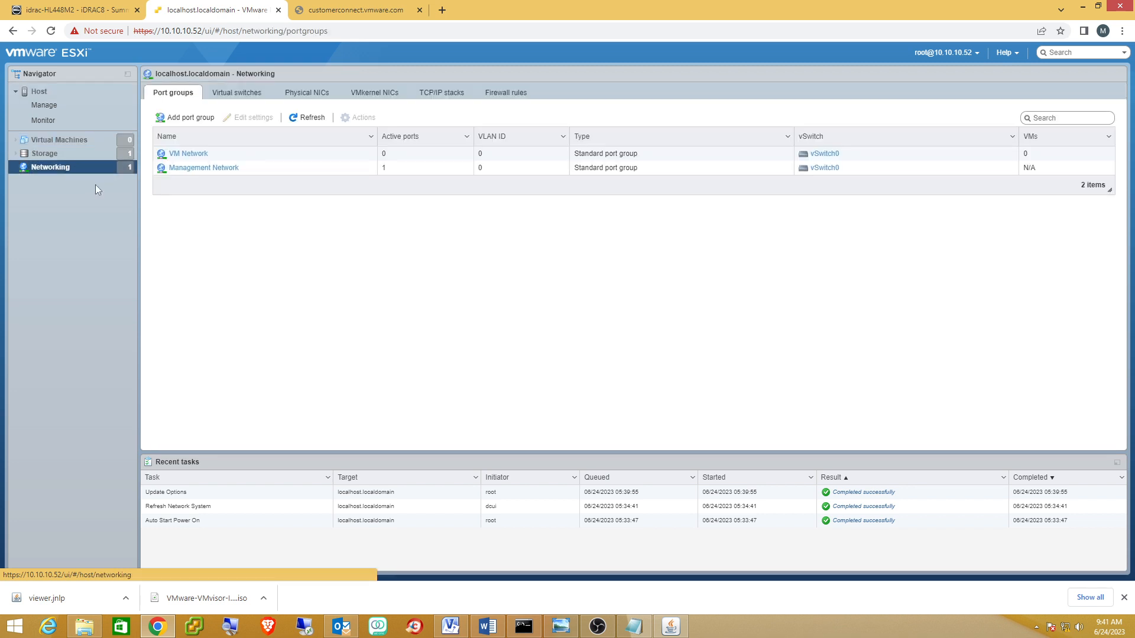
pyautogui.click(239, 96)
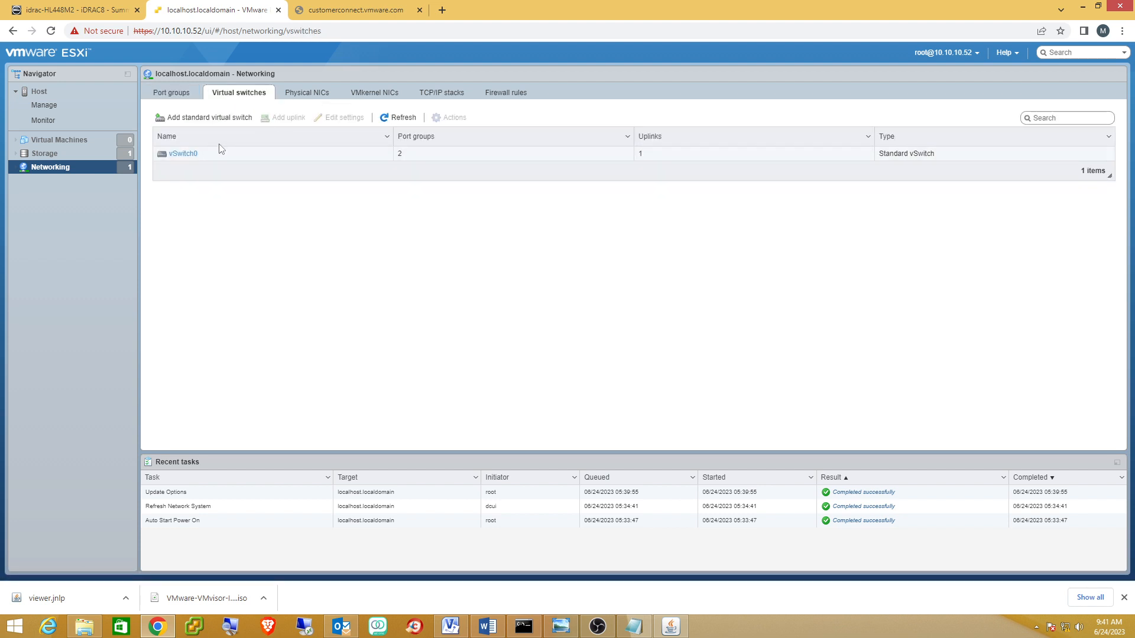
pyautogui.click(203, 118)
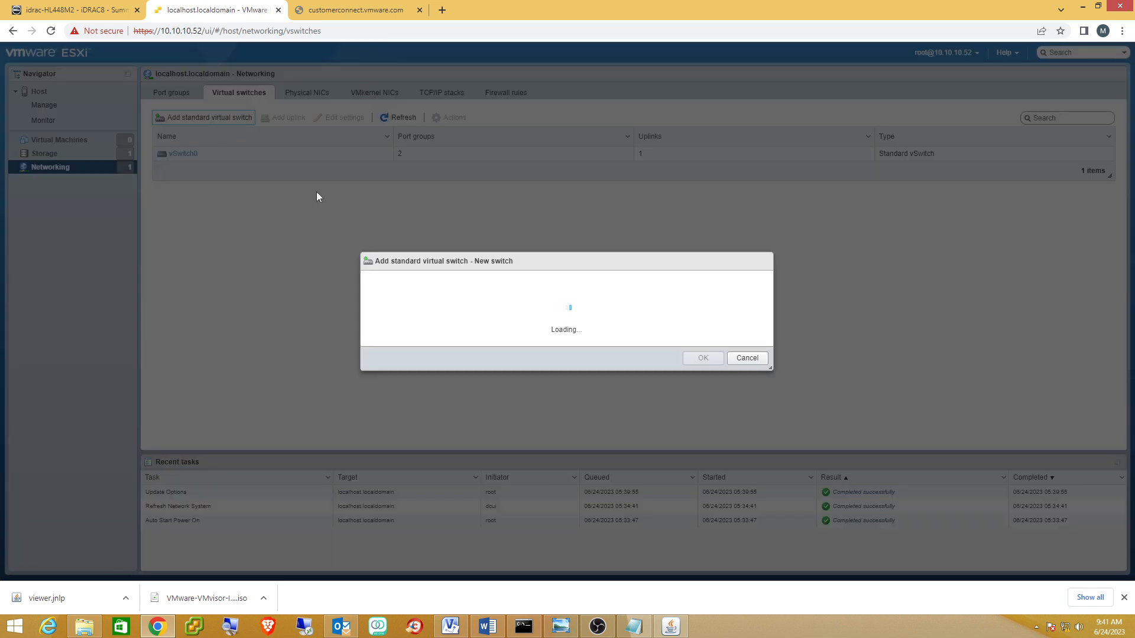
pyautogui.tripleClick(558, 269)
pyautogui.click(558, 270)
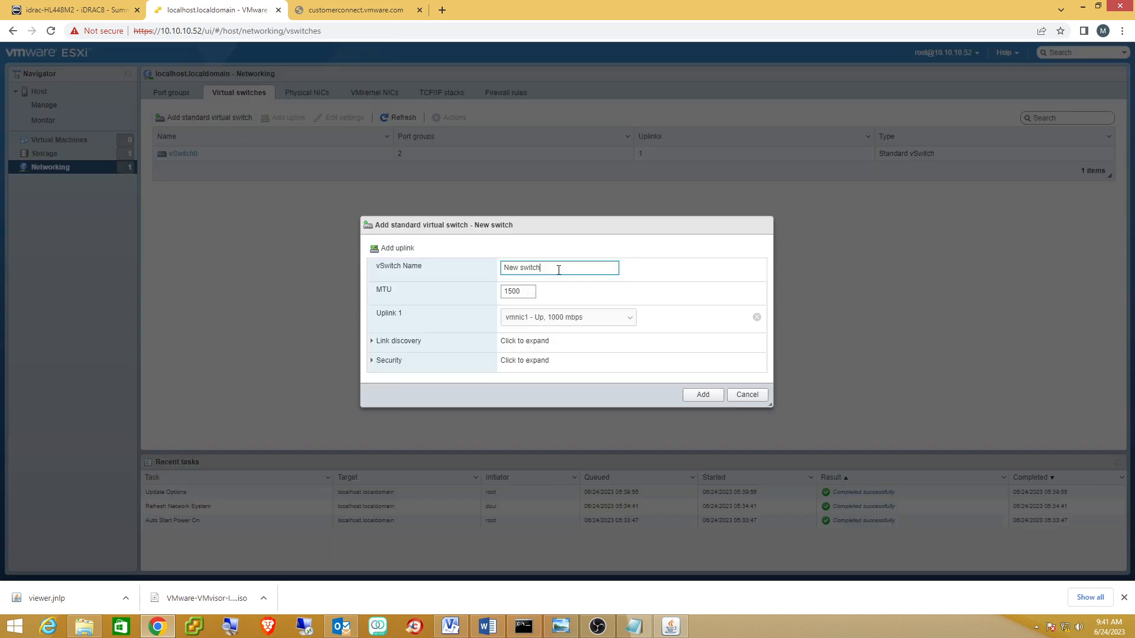
pyautogui.moveTo(557, 269); pyautogui.dragTo(488, 275)
pyautogui.write('vSCSI')
pyautogui.click(702, 396)
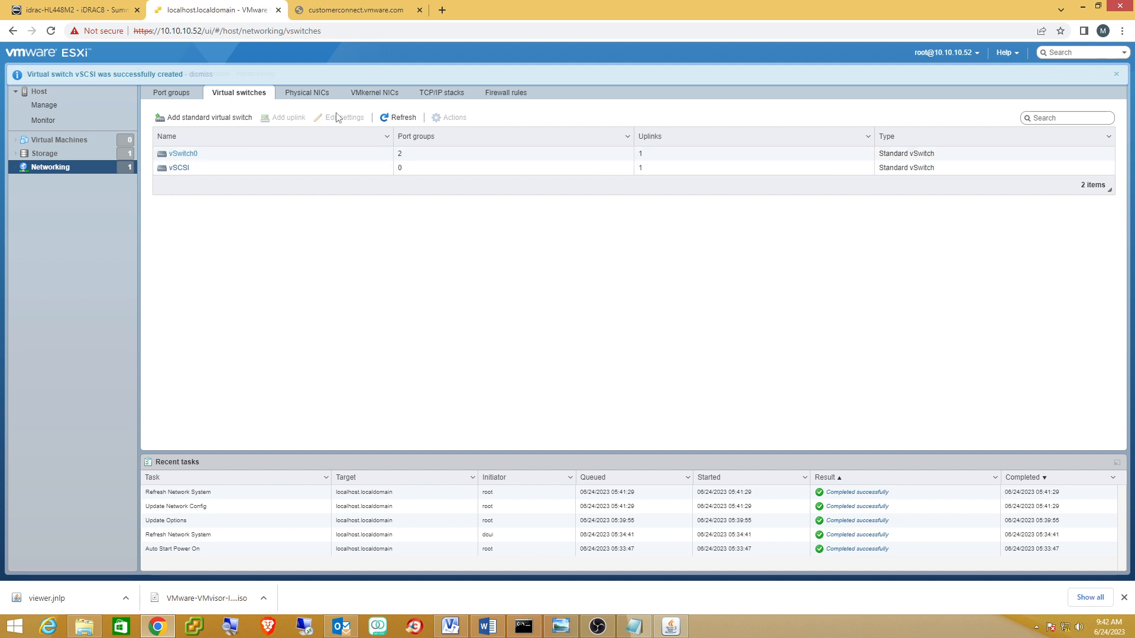
# Check vmnic1's details under Physical NICs, then open the VM Network port group.
pyautogui.click(295, 96)
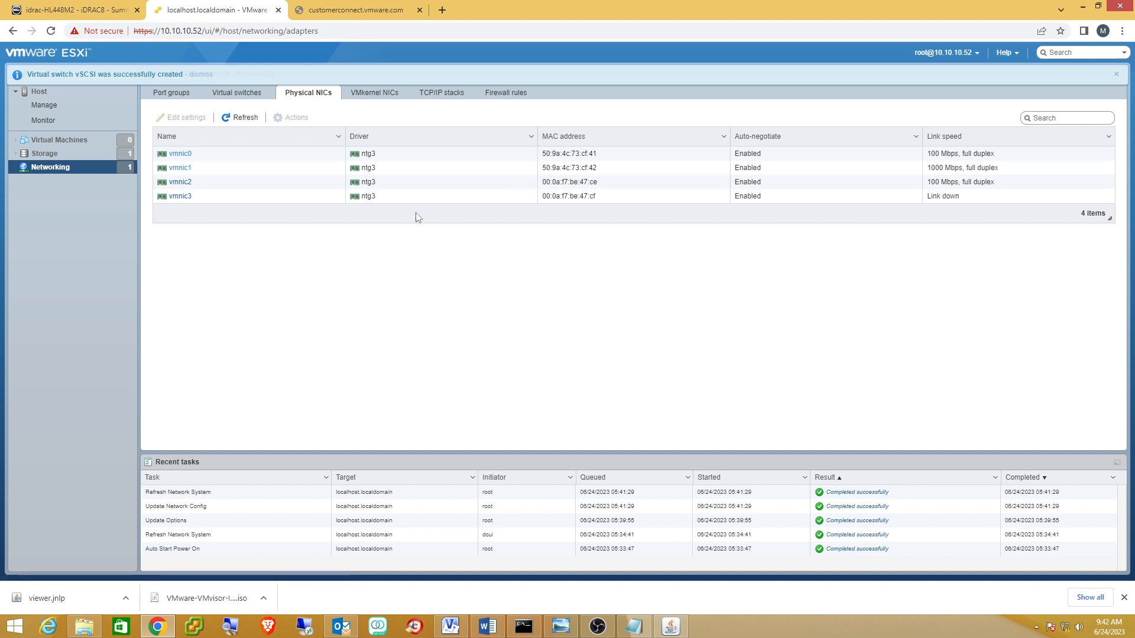
pyautogui.click(950, 171)
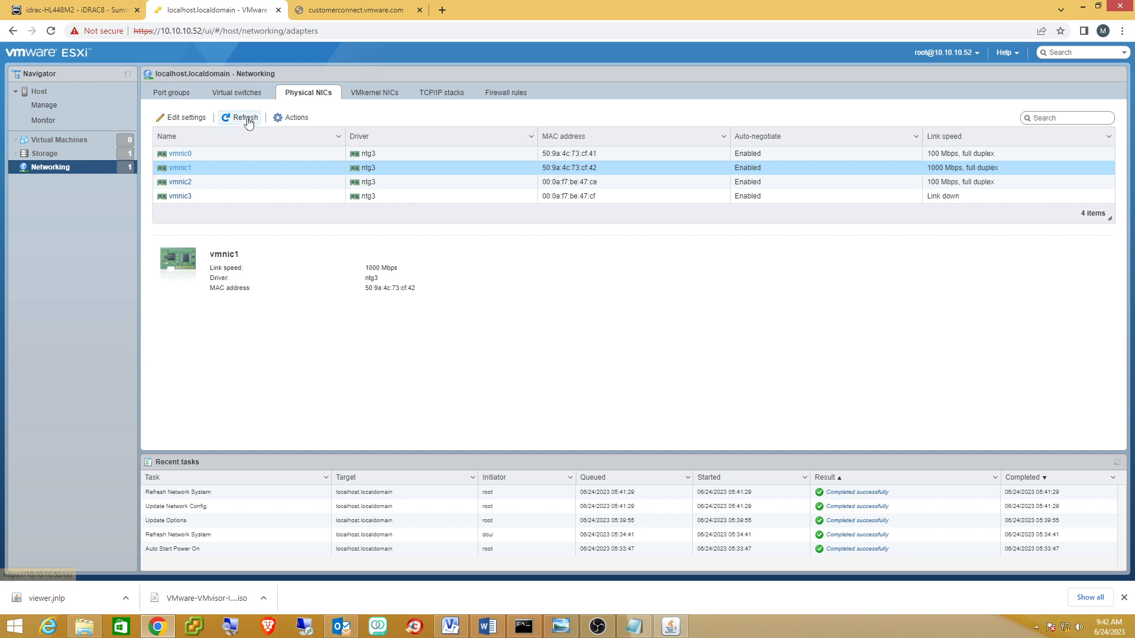
pyautogui.click(170, 95)
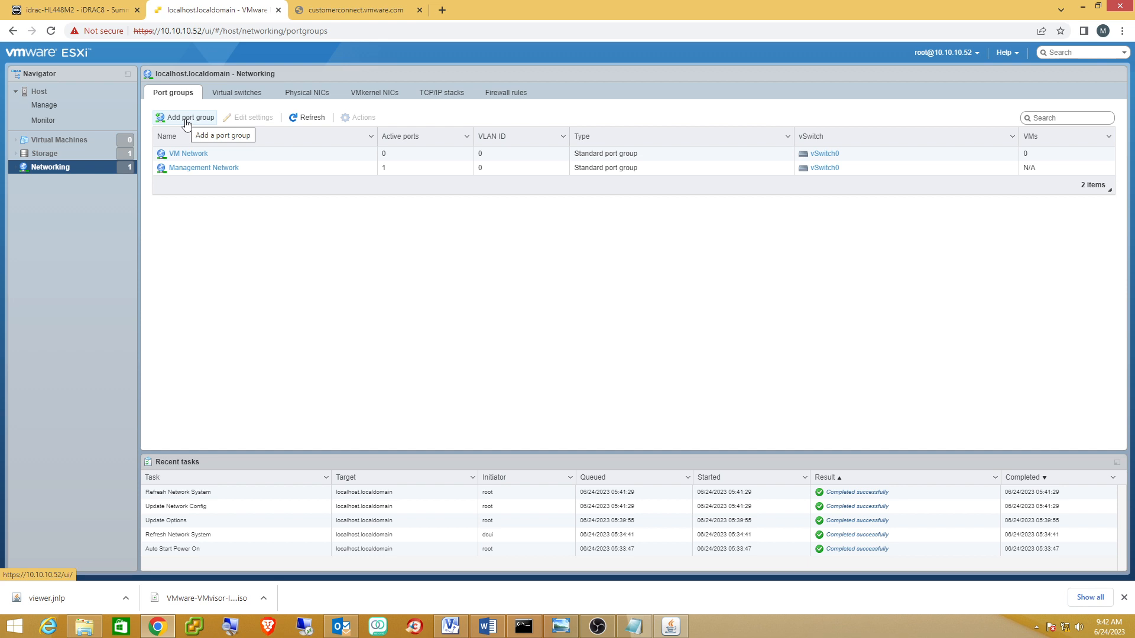
pyautogui.click(187, 154)
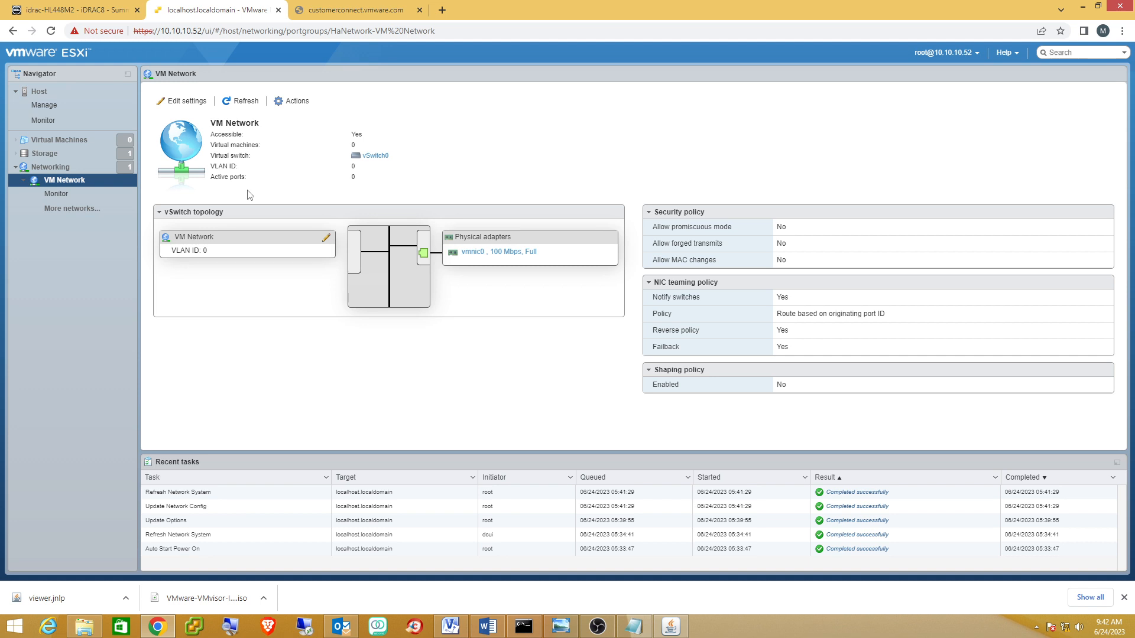
# Edit the VM Network port group to name 10.1.1.0 and VLAN ID 2, checking the Visio diagram, and save.
pyautogui.click(191, 104)
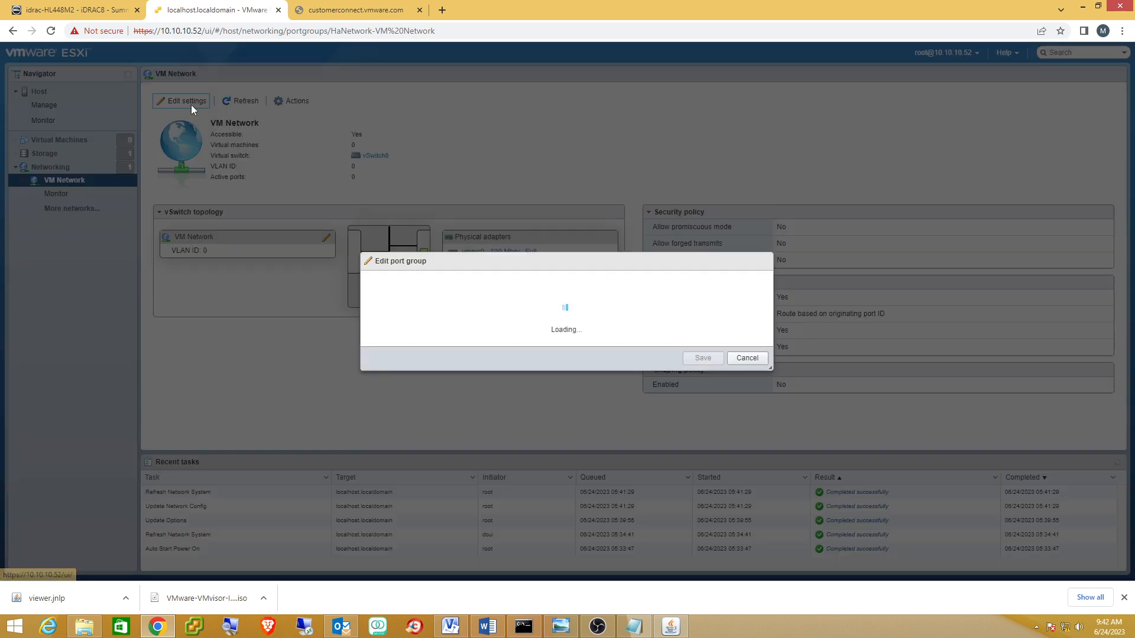
pyautogui.tripleClick(558, 252)
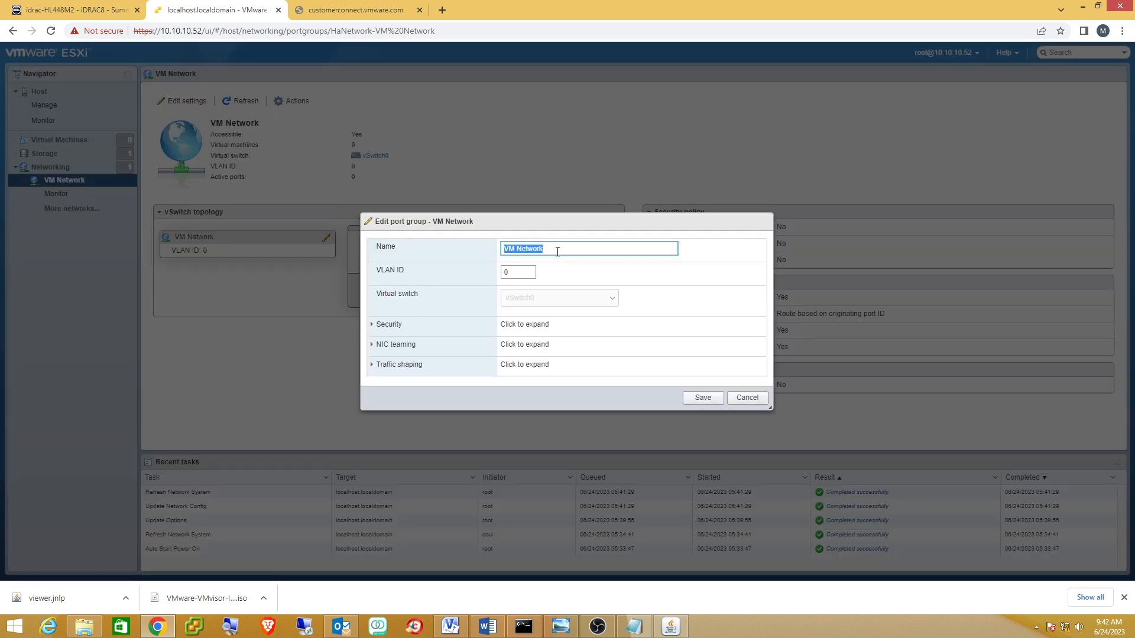
pyautogui.click(557, 251)
pyautogui.press('BackSpace')
pyautogui.press('BackSpace')
pyautogui.press('BackSpace')
pyautogui.press('BackSpace')
pyautogui.press('BackSpace')
pyautogui.press('BackSpace')
pyautogui.click(521, 271)
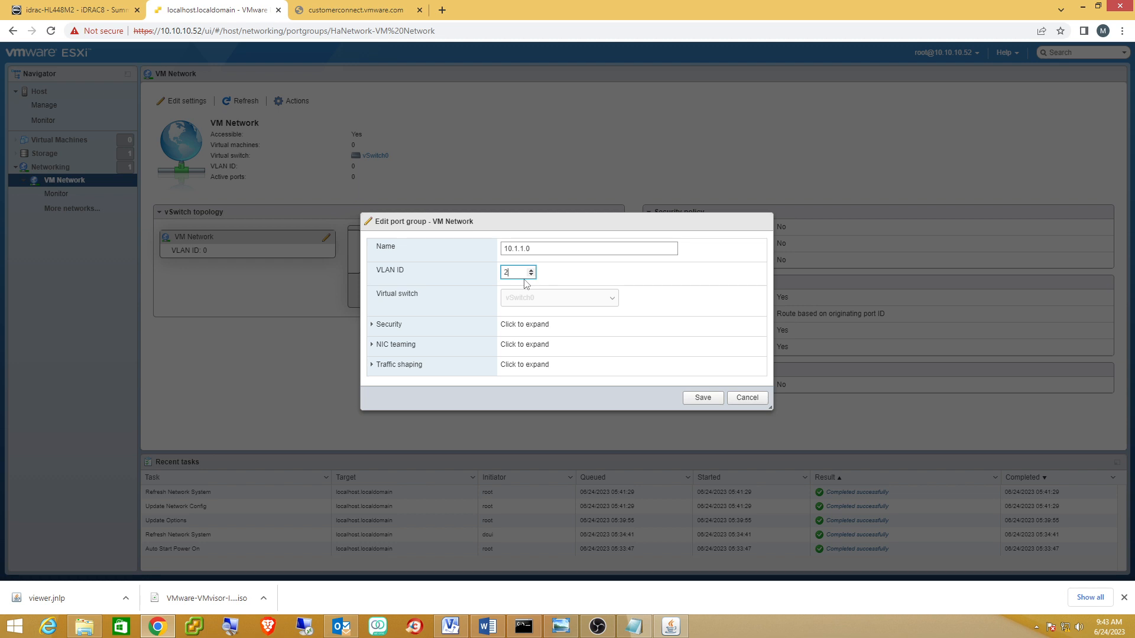
pyautogui.click(450, 625)
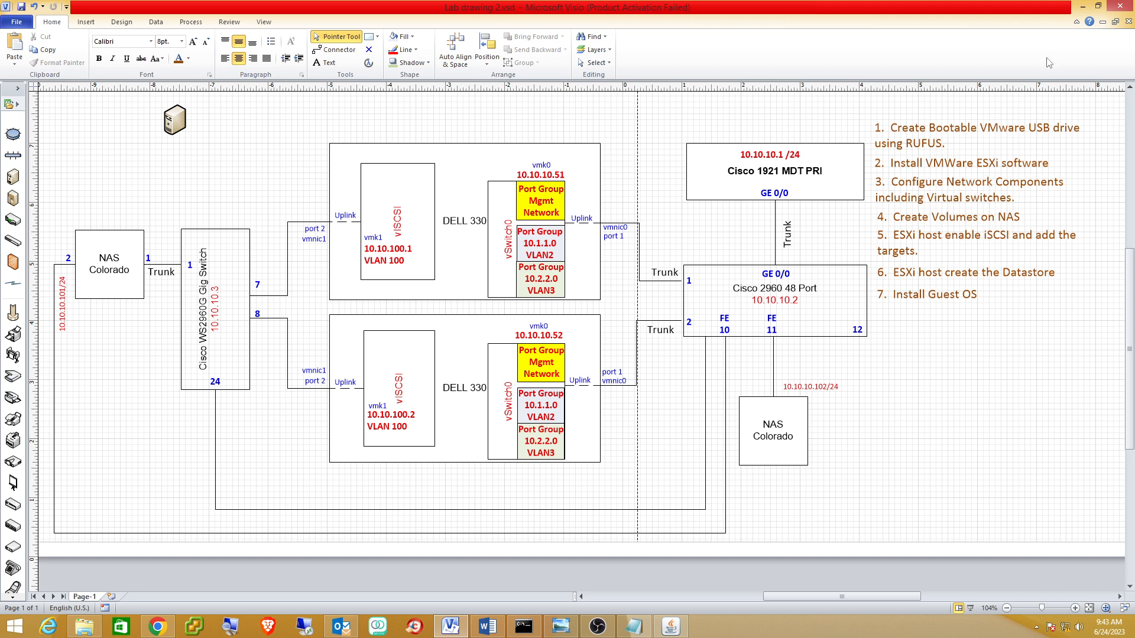
pyautogui.click(1083, 7)
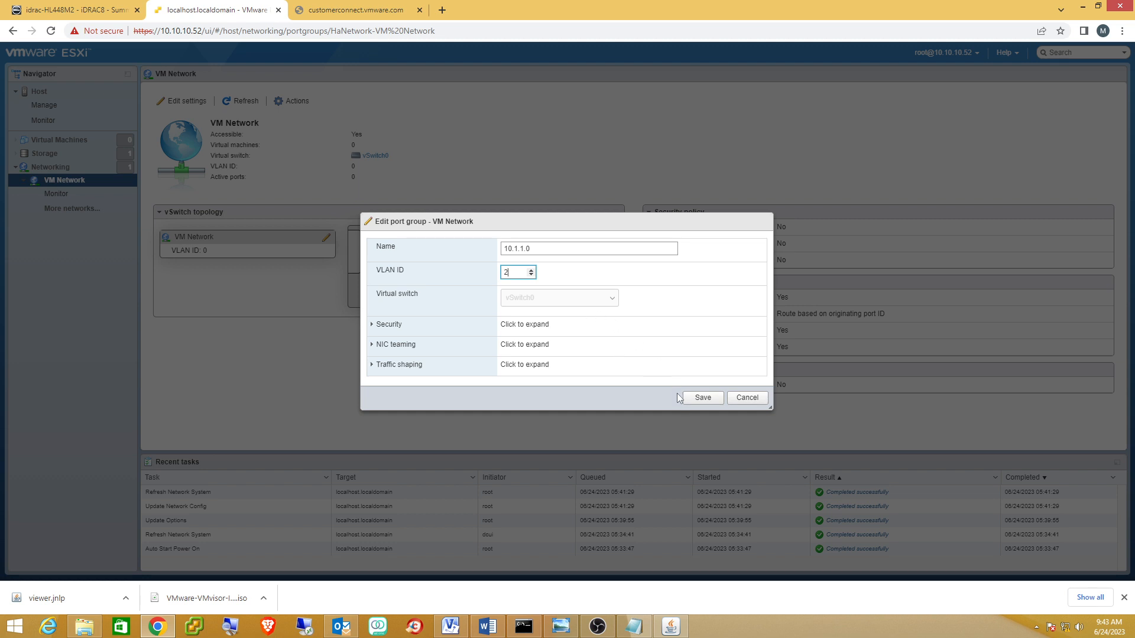
pyautogui.click(714, 401)
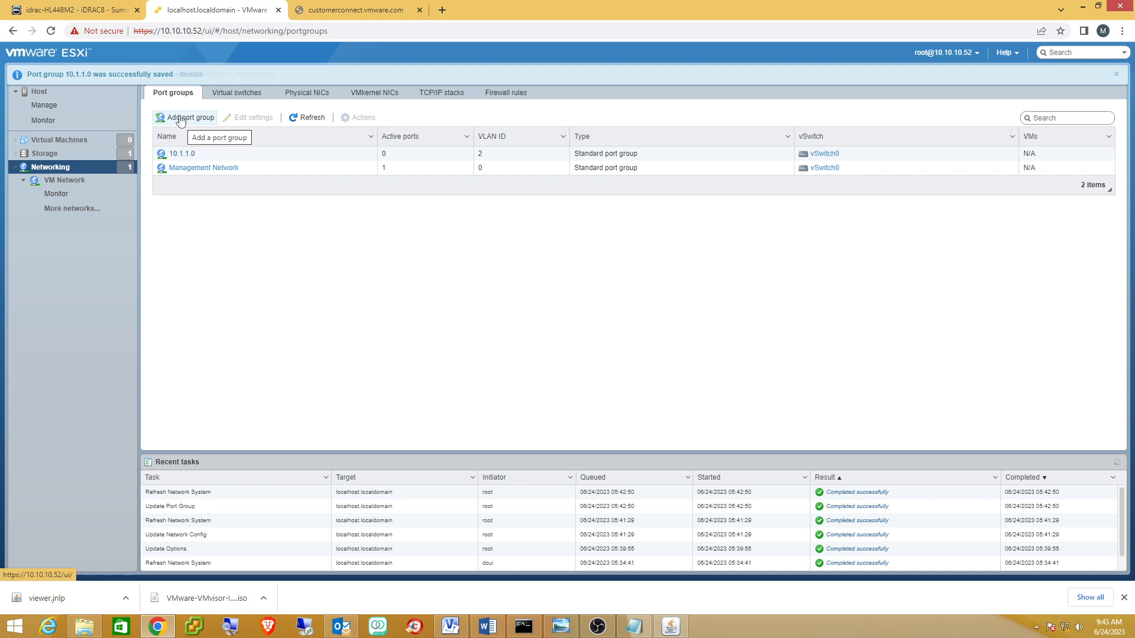
# Create port group 10.2.2.0 on vSwitch0 with VLAN ID 3, checking the Visio diagram for values.
pyautogui.click(180, 118)
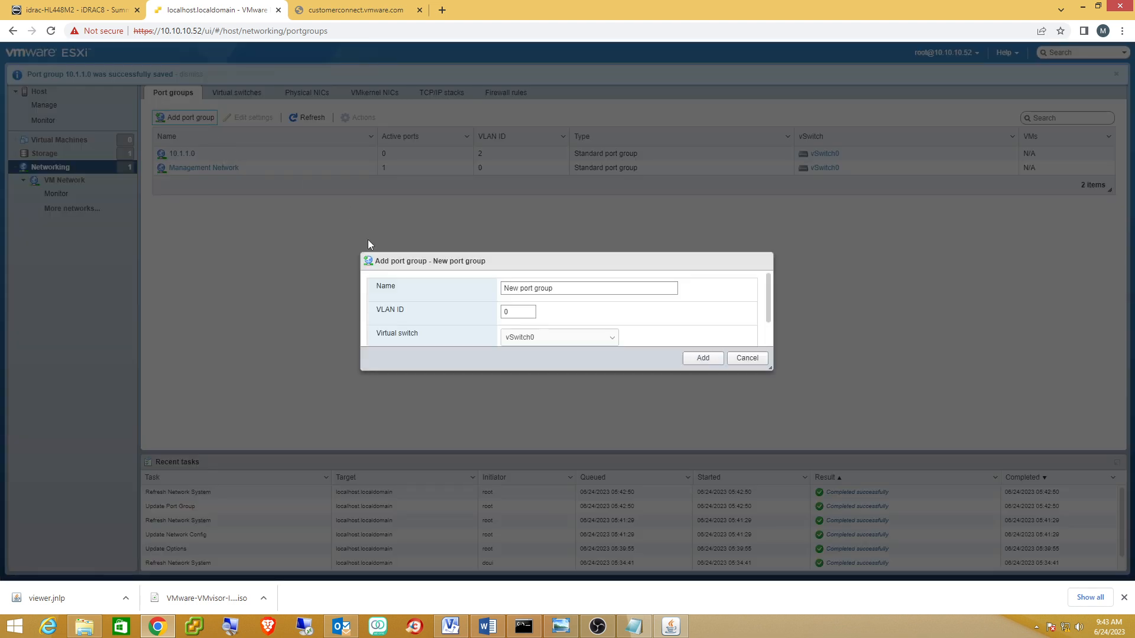
pyautogui.click(575, 268)
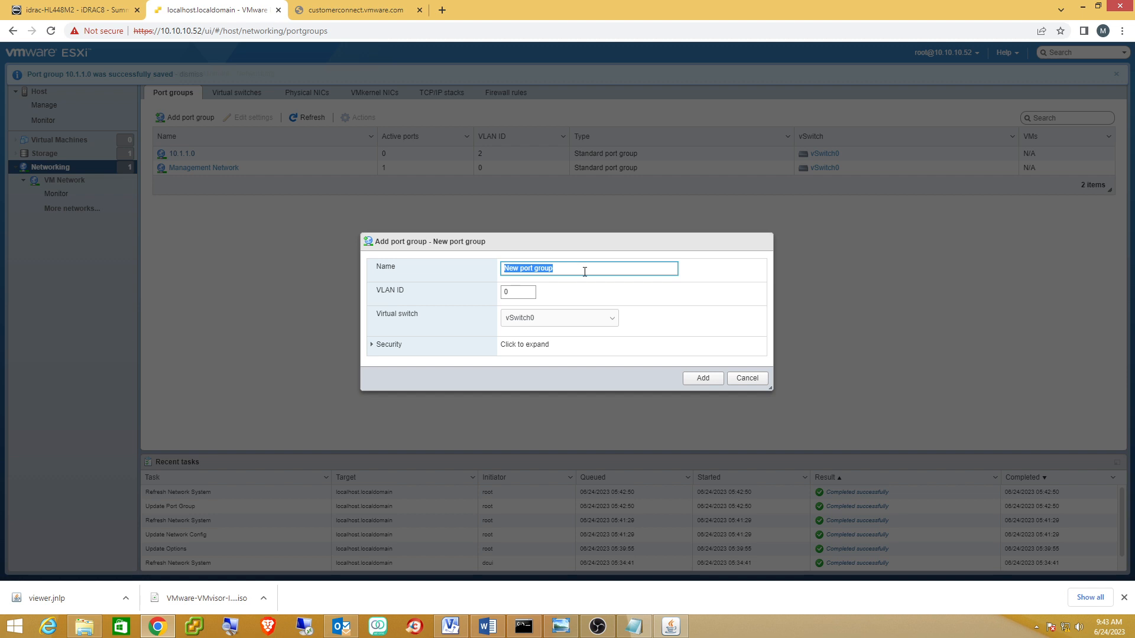
pyautogui.write('10.2.2.0')
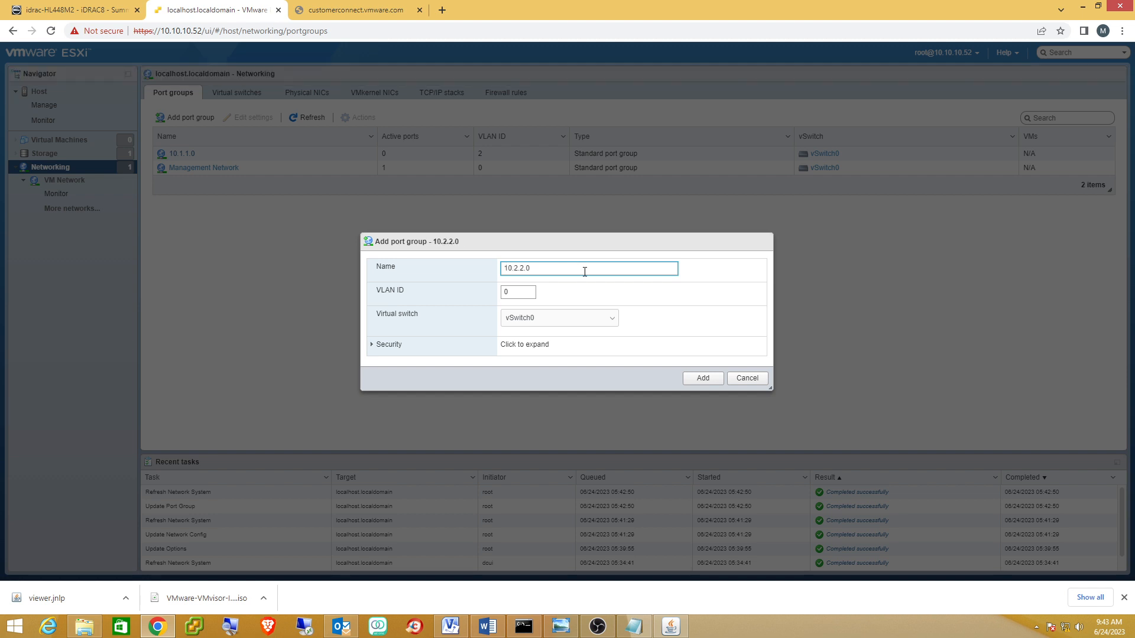
pyautogui.click(529, 295)
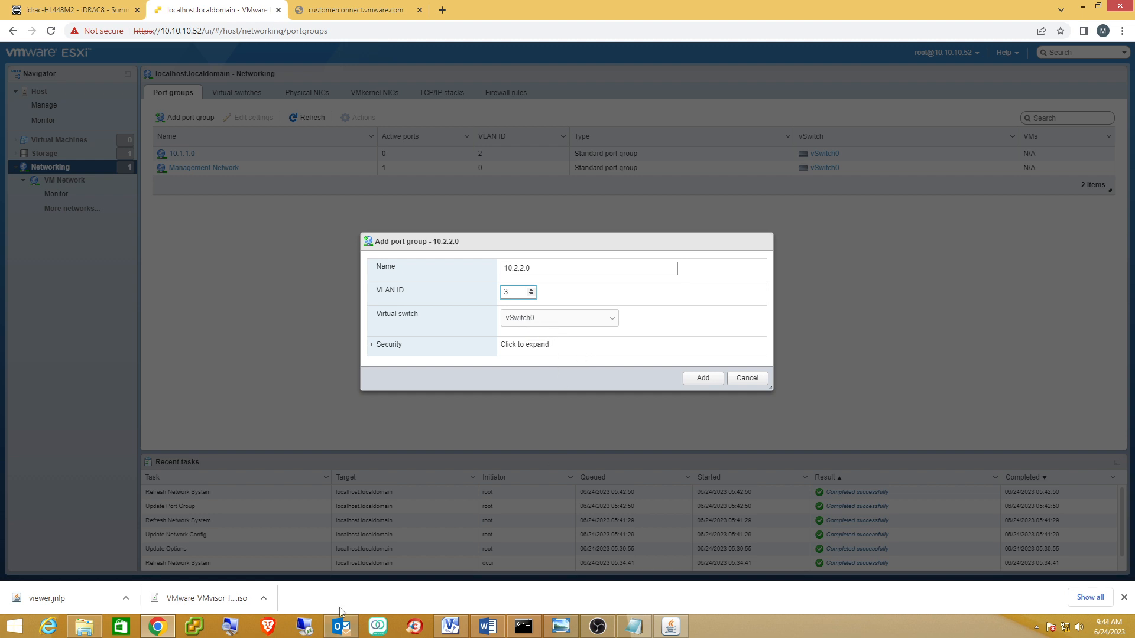
pyautogui.click(450, 626)
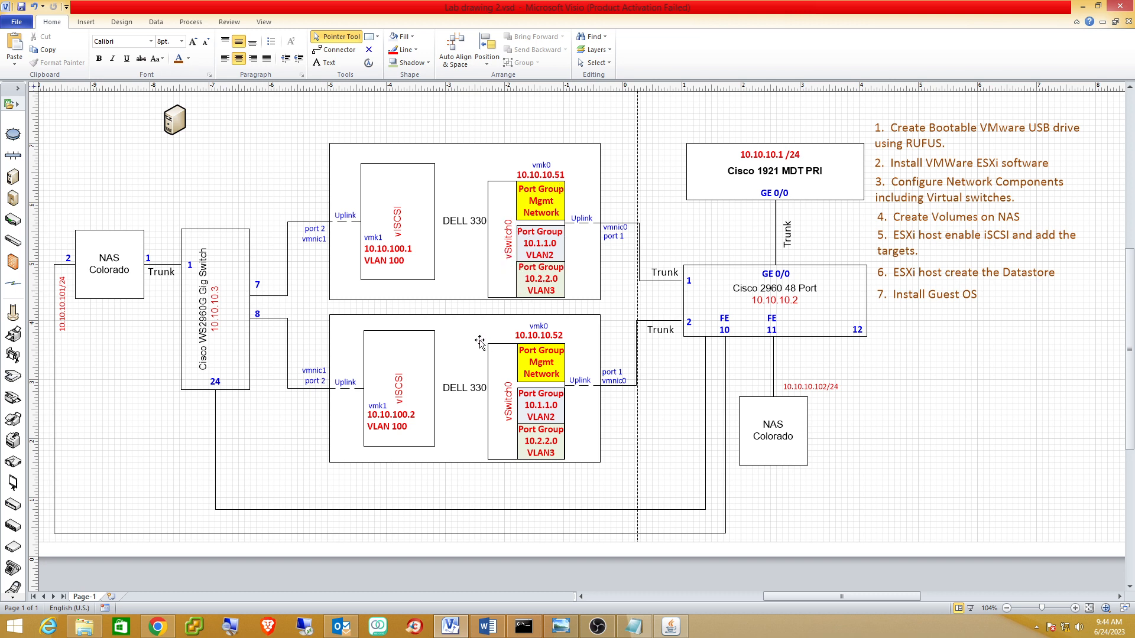
pyautogui.click(1083, 8)
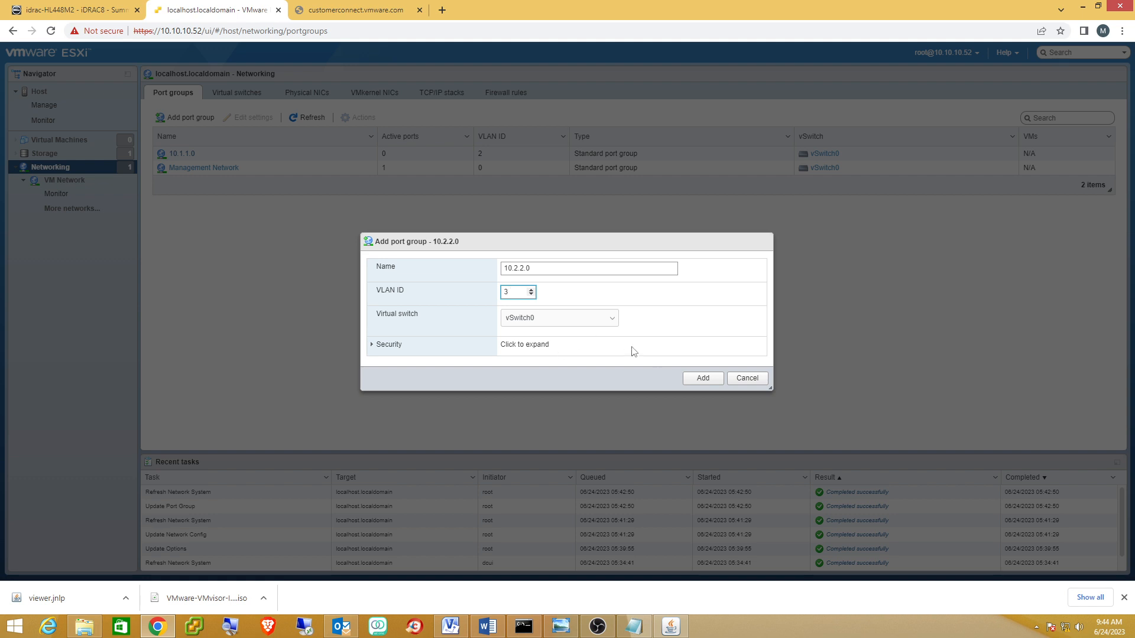
pyautogui.click(701, 379)
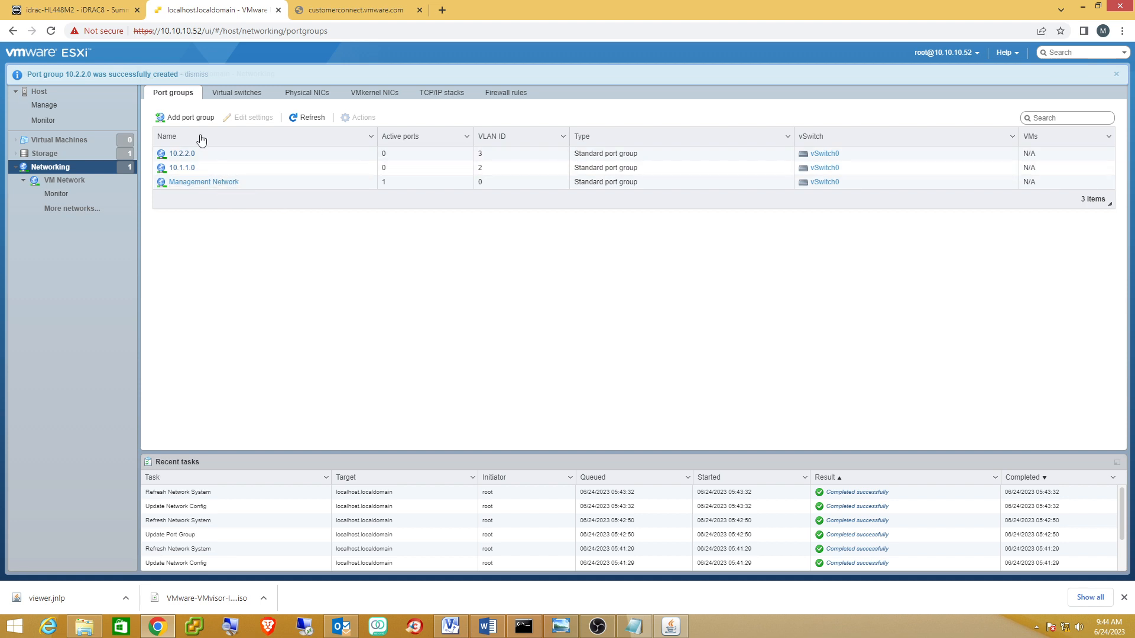
pyautogui.click(192, 118)
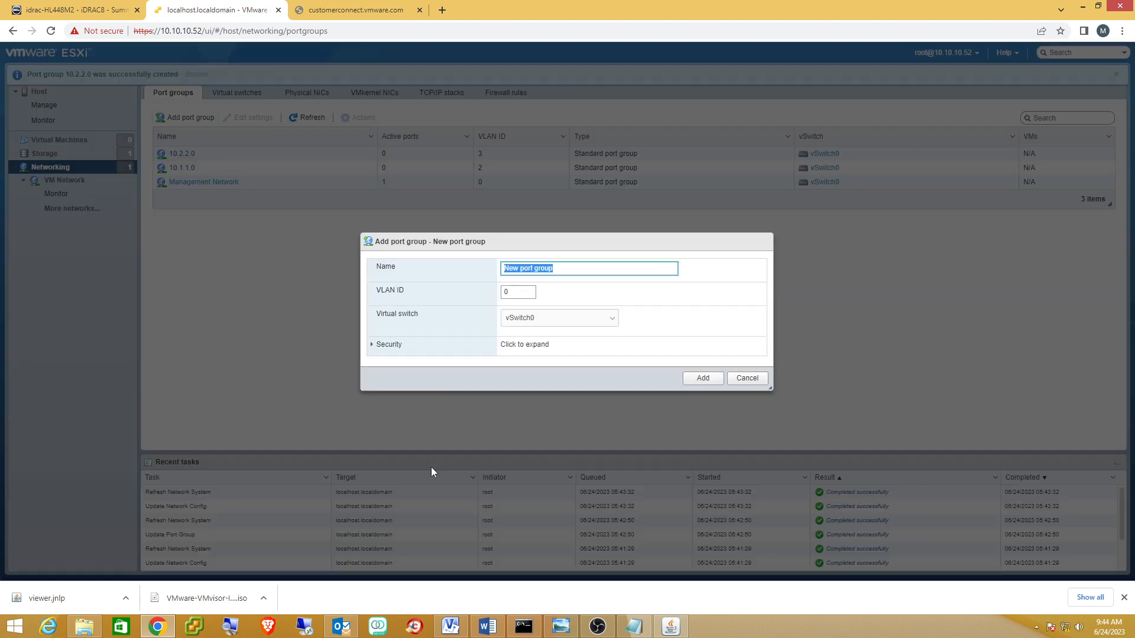
# Begin naming the new port group, consulting the Visio lab diagram before and after typing.
pyautogui.click(451, 626)
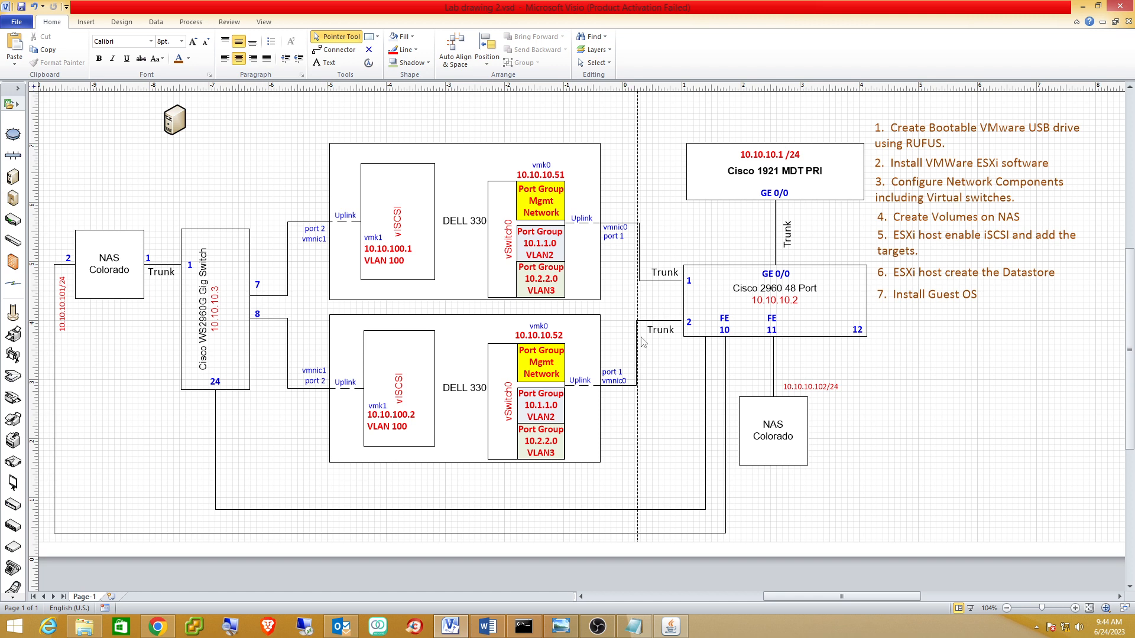
pyautogui.click(1081, 7)
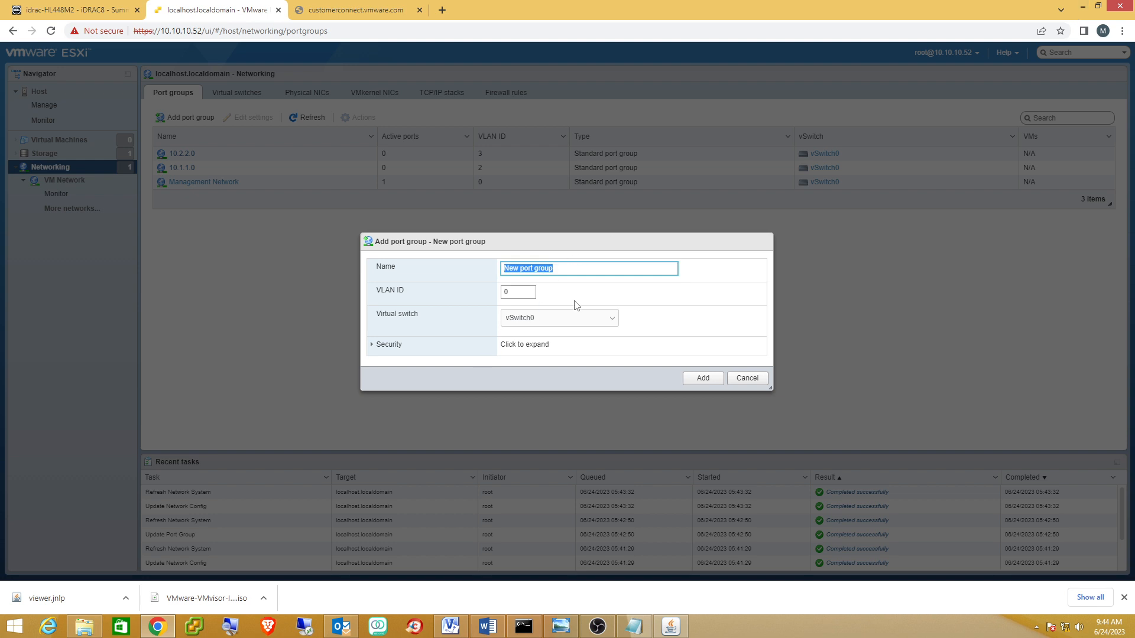
pyautogui.write('iSCSI')
pyautogui.click(450, 626)
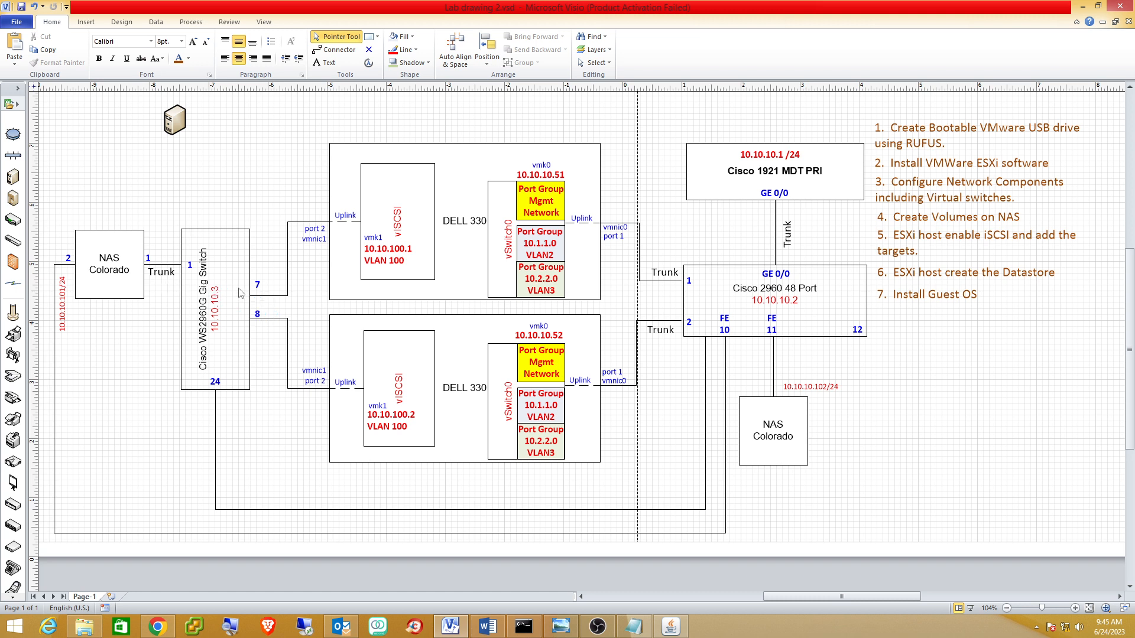
# Delete the Trunk label beside the NAS Colorado link in the Visio drawing.
pyautogui.click(161, 273)
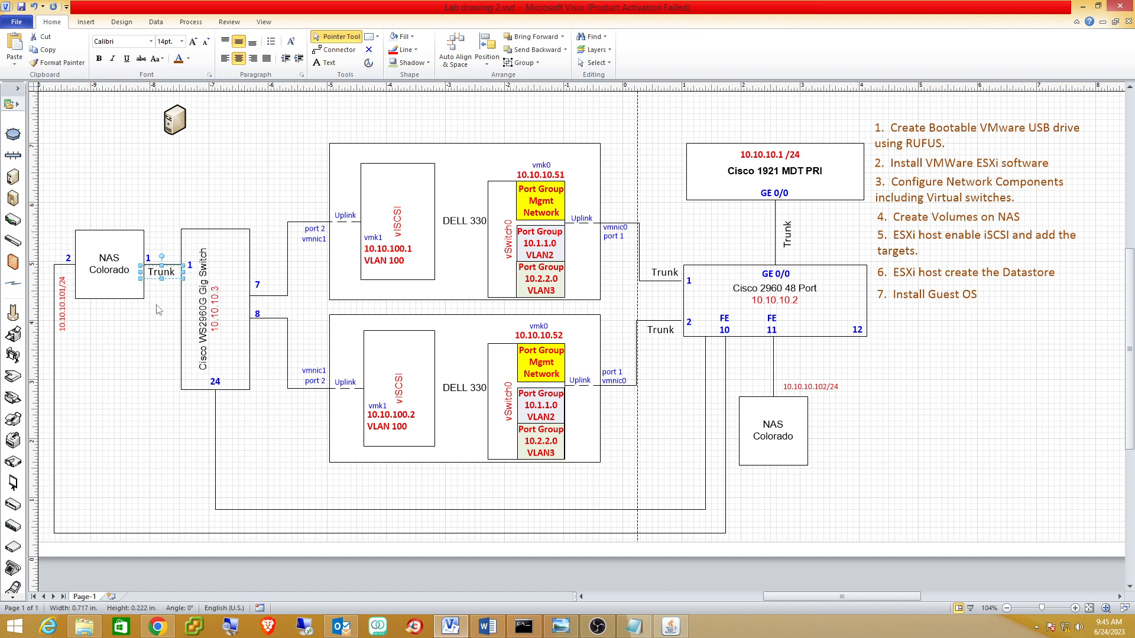
pyautogui.press('Delete')
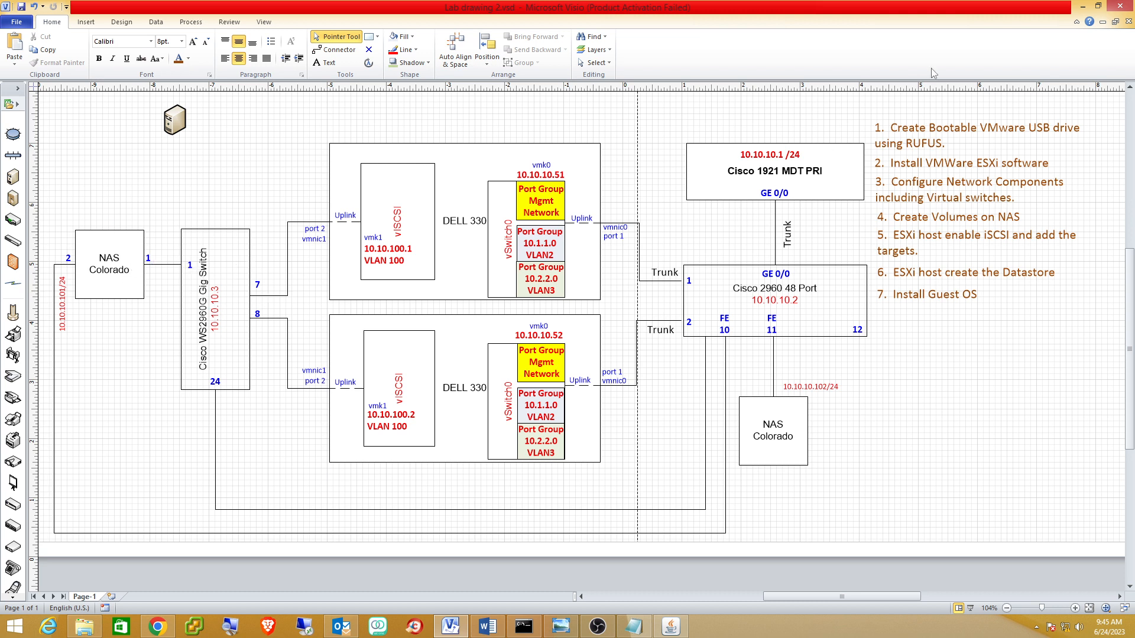
# Put the new iSCSI port group on the vSCSI switch with VLAN ID 0 and add it.
pyautogui.click(1082, 6)
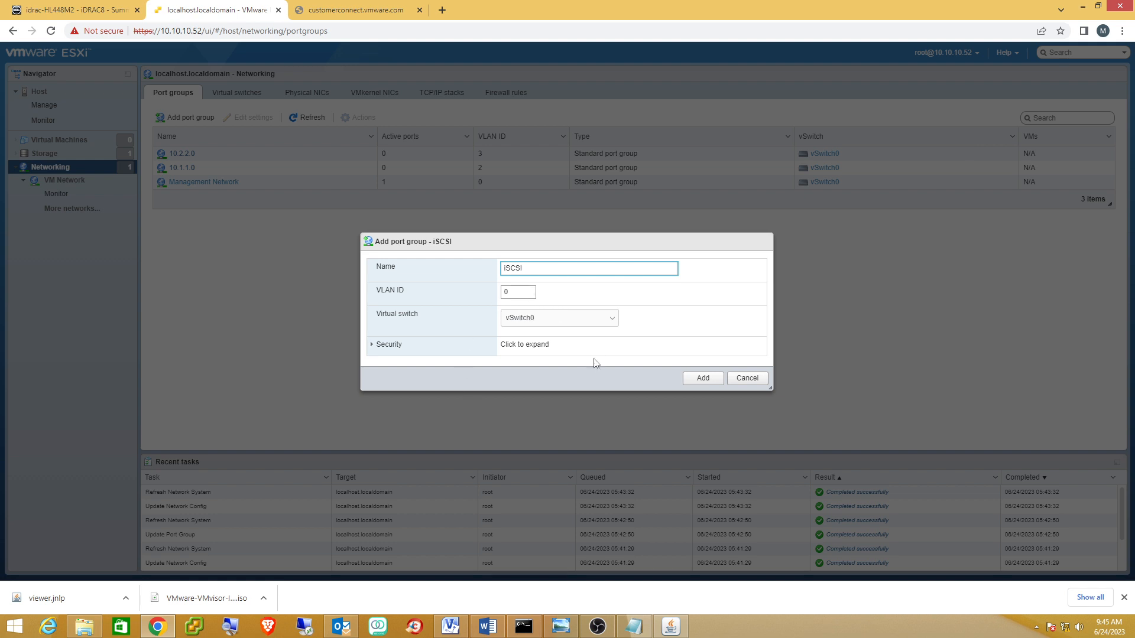
pyautogui.click(609, 319)
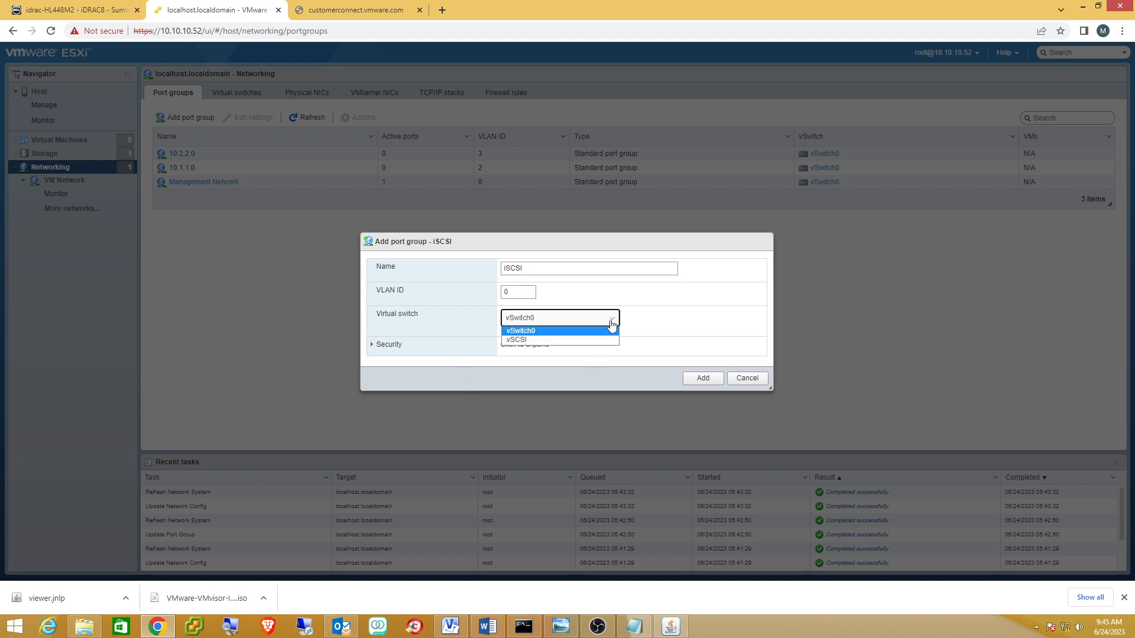
pyautogui.click(544, 341)
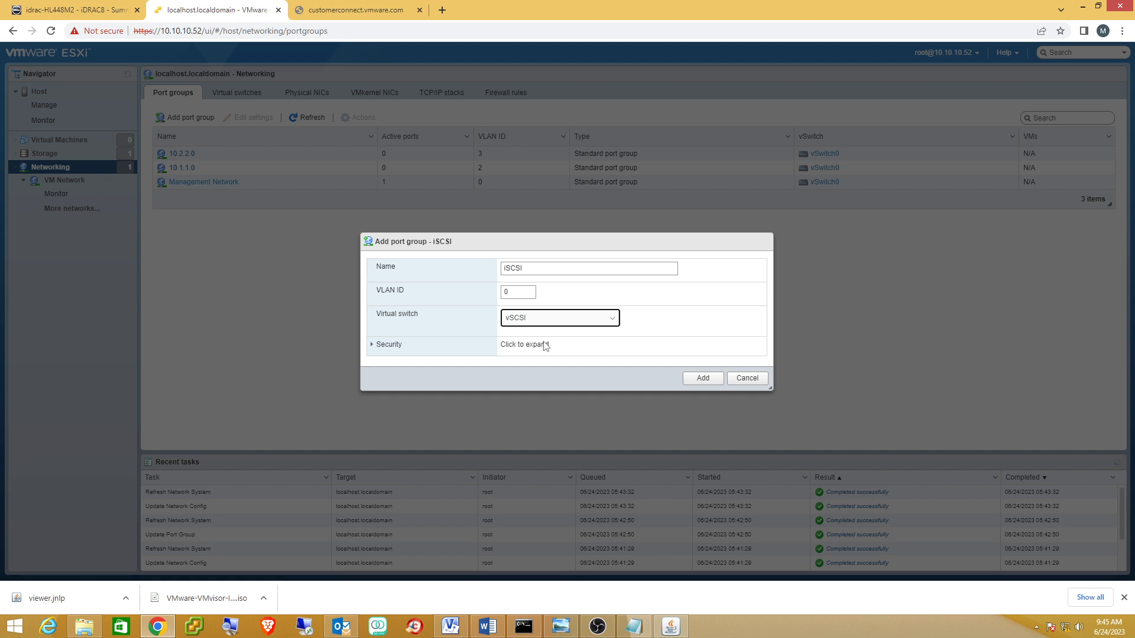
pyautogui.click(450, 626)
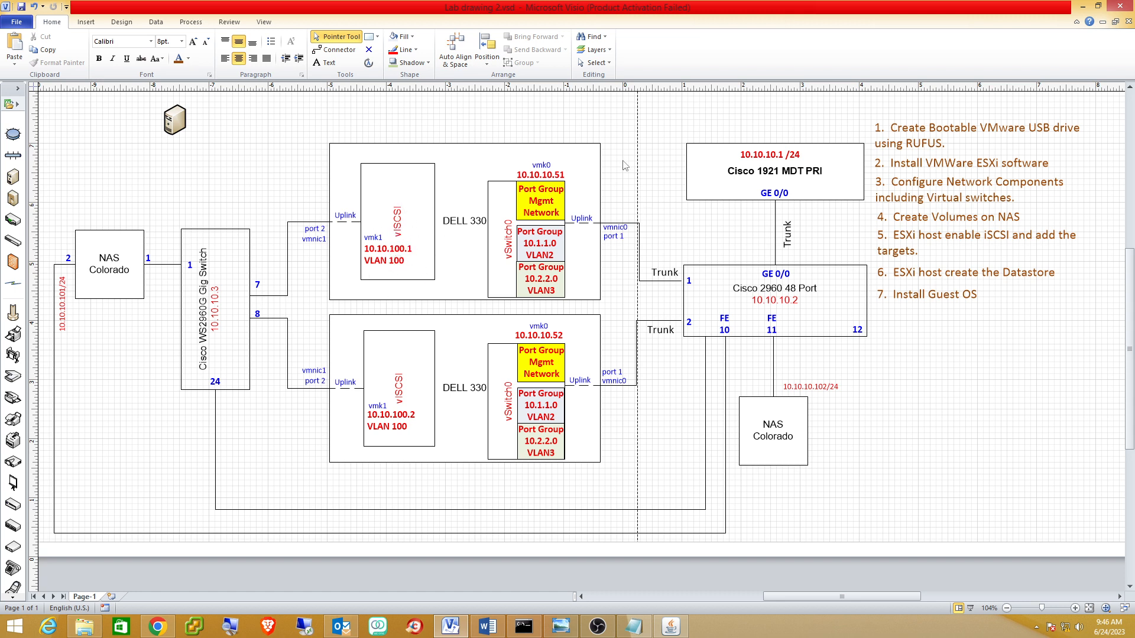
pyautogui.hotkey('alt', 'Tab')
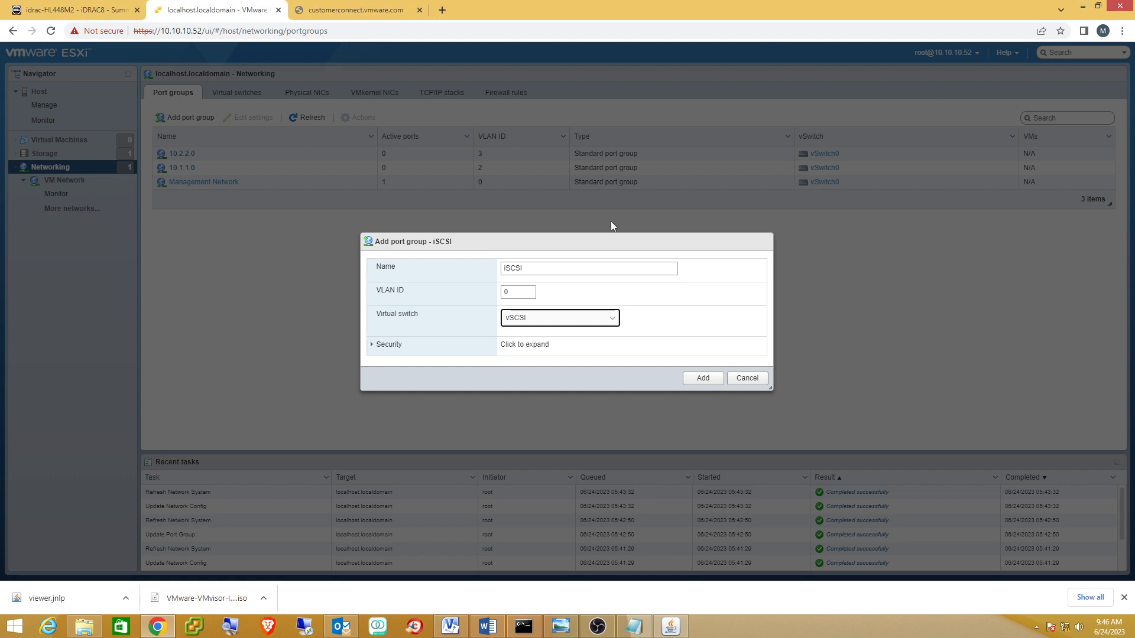
pyautogui.click(699, 384)
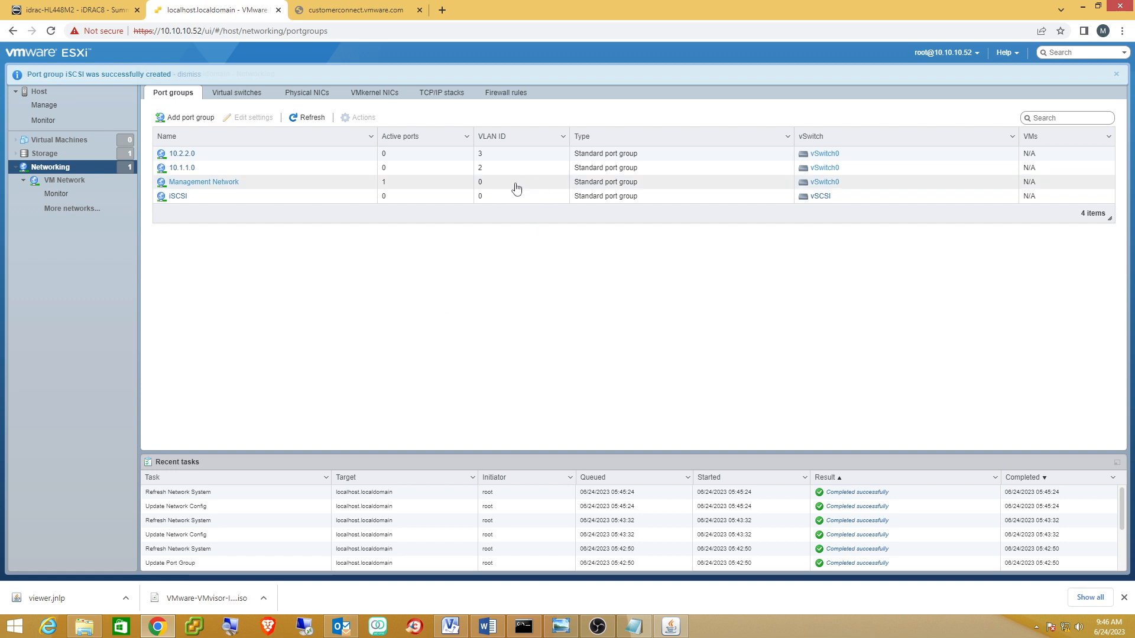
# Check the Management Network settings, confirm VLAN ID 0, and close without changes.
pyautogui.click(218, 183)
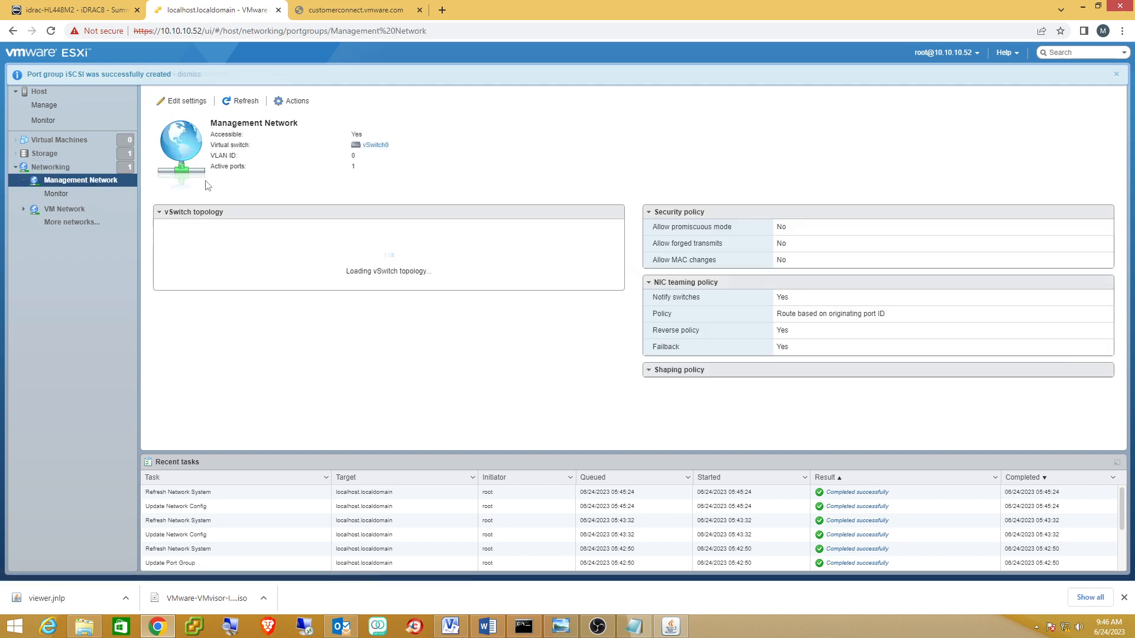
pyautogui.click(176, 102)
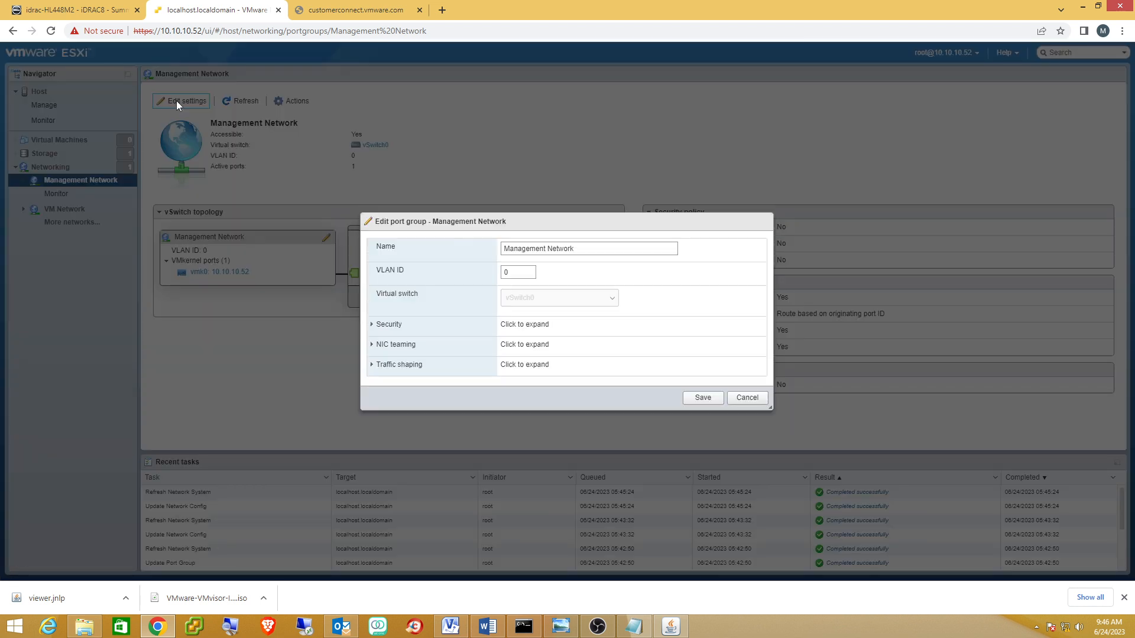
pyautogui.click(515, 274)
pyautogui.click(709, 402)
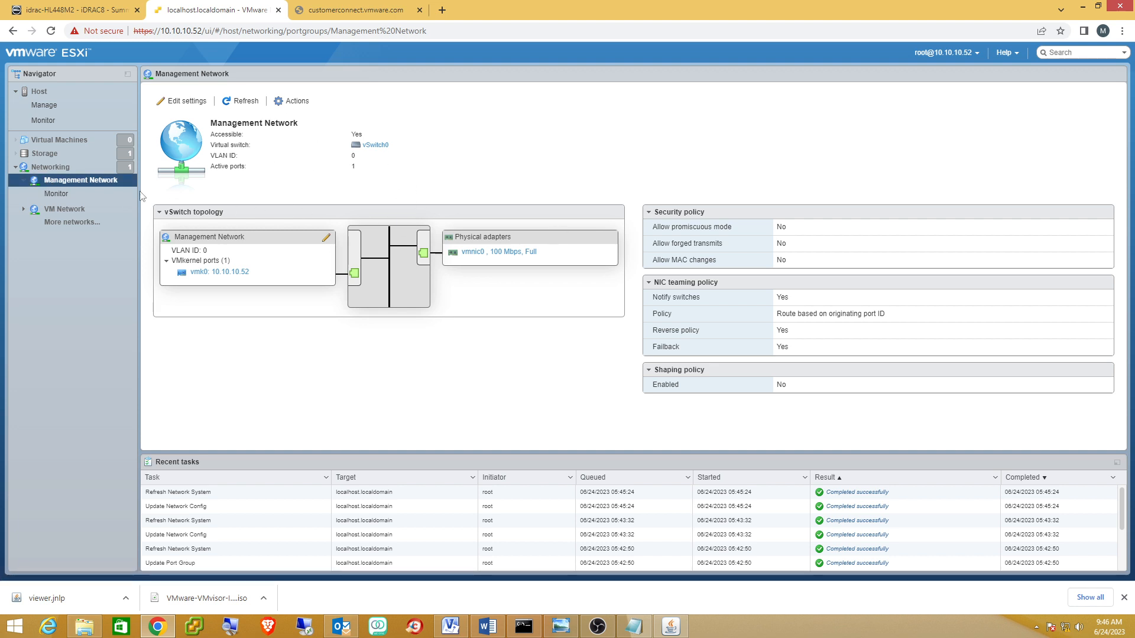
pyautogui.click(447, 634)
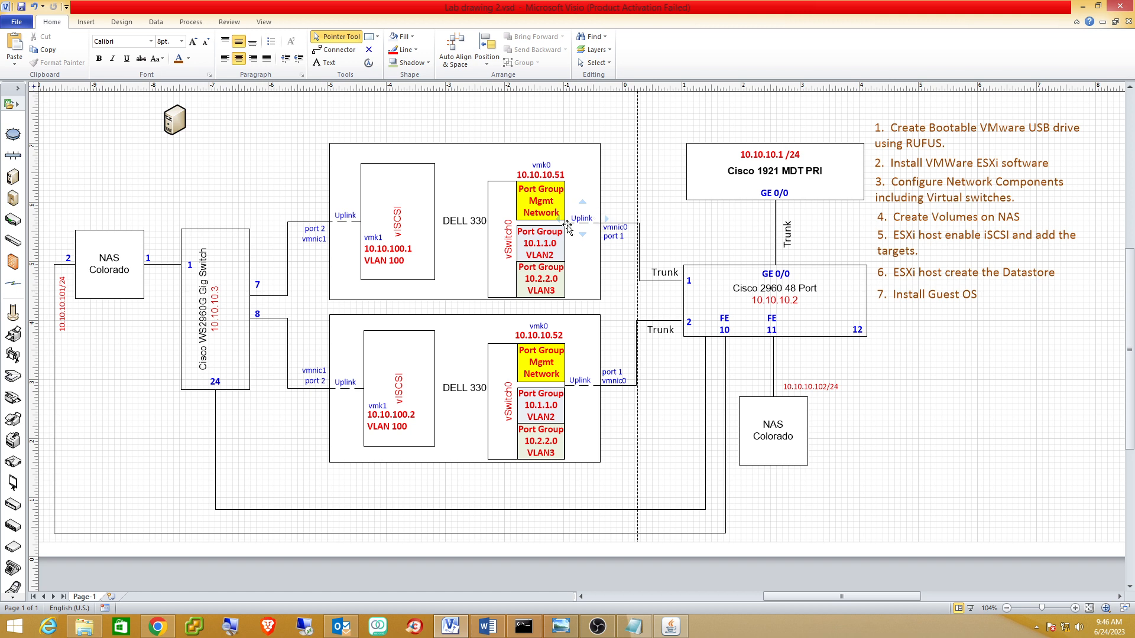
# Look over the Visio lab diagram, then bring up the Start button's power-user menu.
pyautogui.moveTo(558, 211)
pyautogui.rightClick(6, 631)
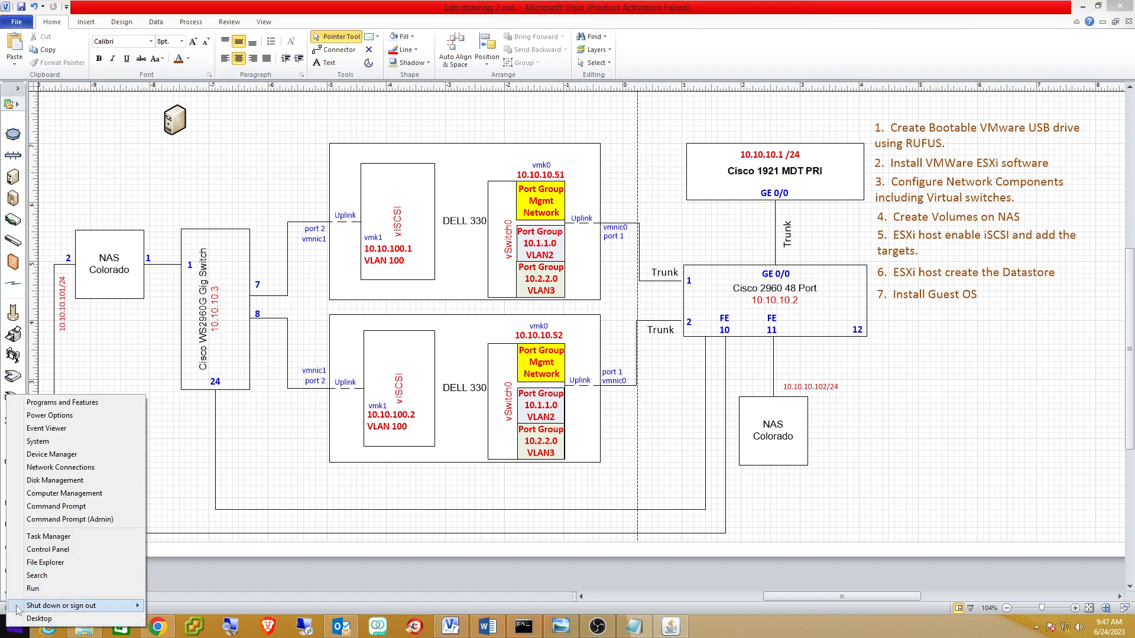
# Launch PuTTY from Start search and connect to the Cisco 2960 switch at 10.10.10.2.
pyautogui.click(9, 632)
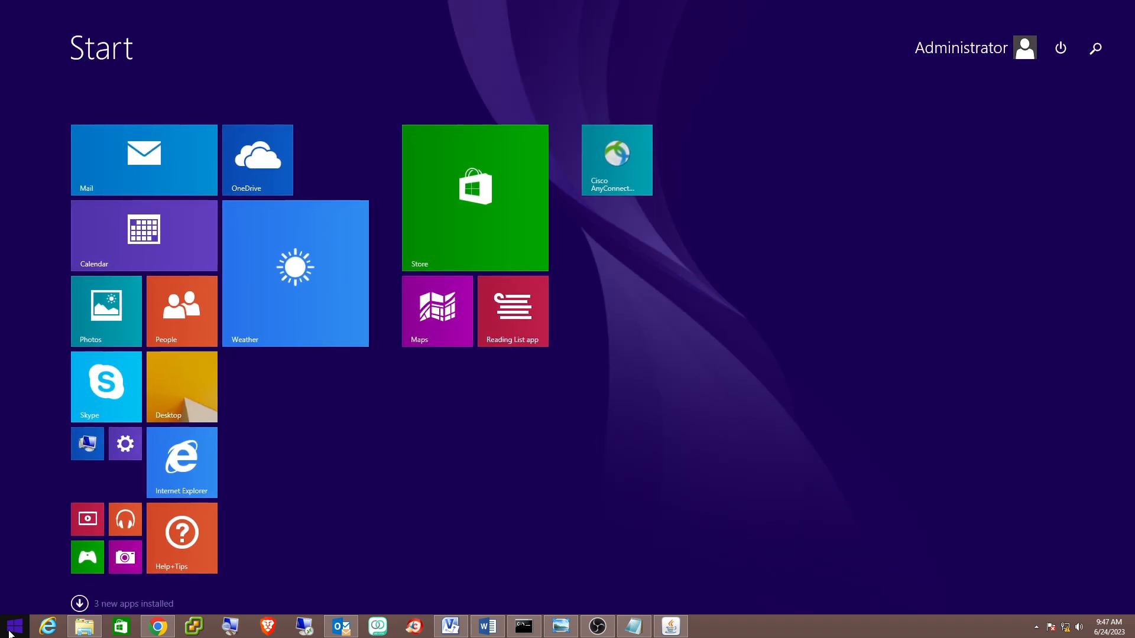
pyautogui.write('por')
pyautogui.press('BackSpace')
pyautogui.press('BackSpace')
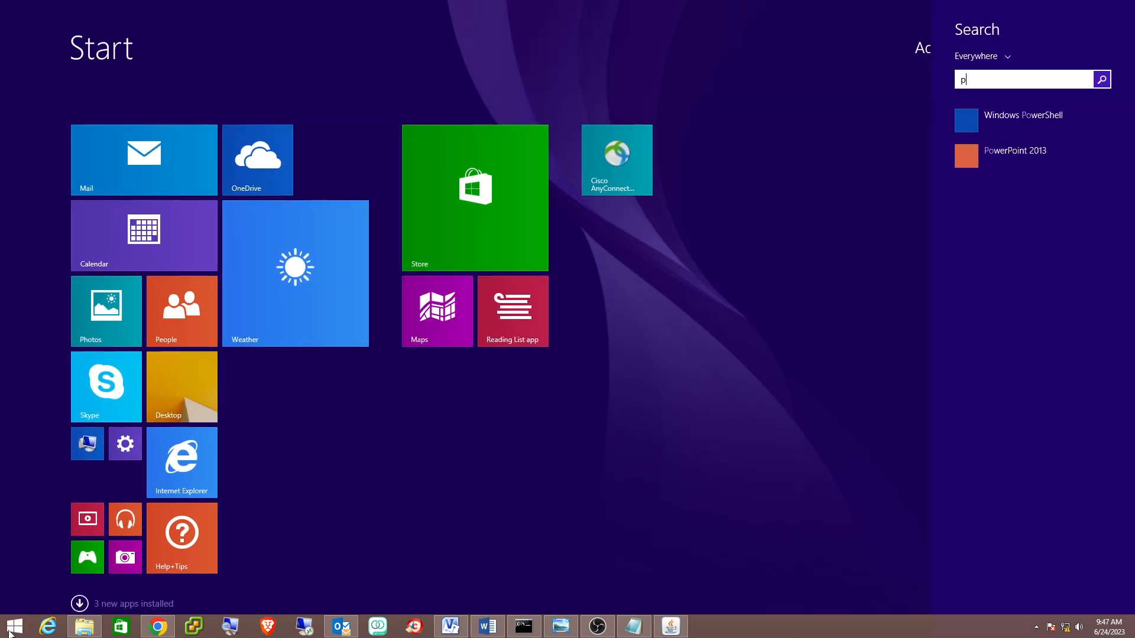
pyautogui.write('utty')
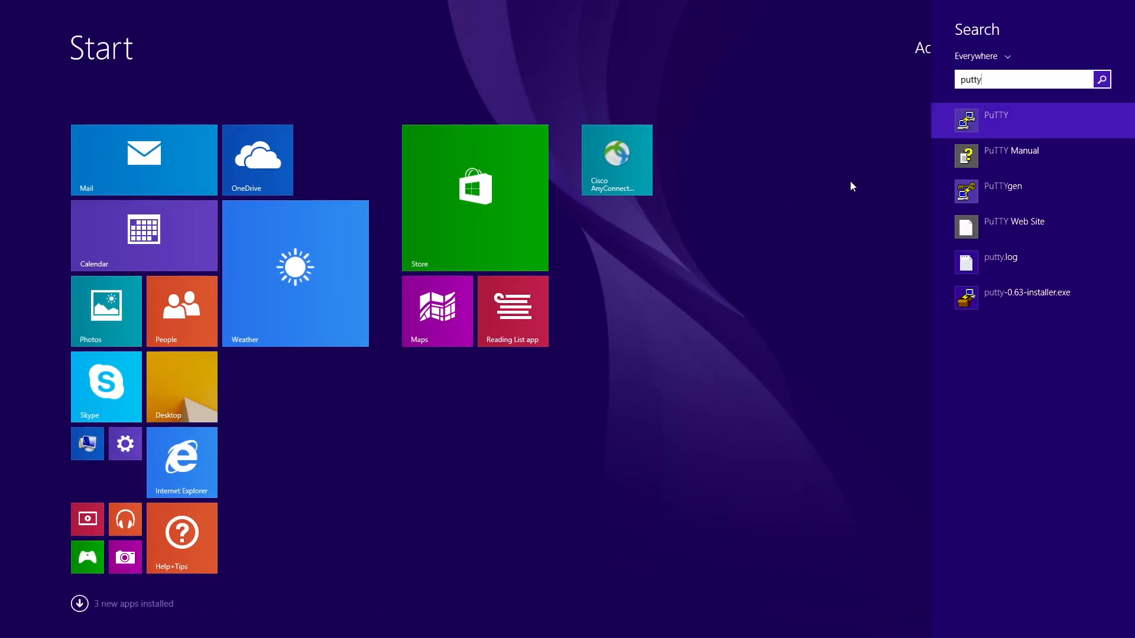
pyautogui.click(960, 125)
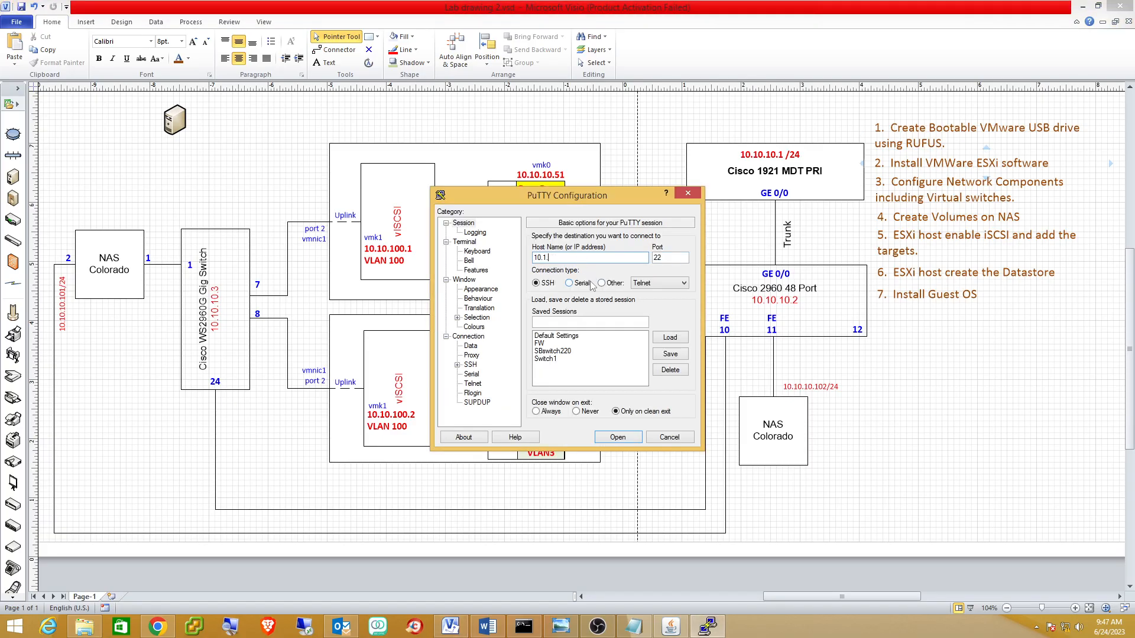
pyautogui.write('10.10.10.2')
pyautogui.click(617, 436)
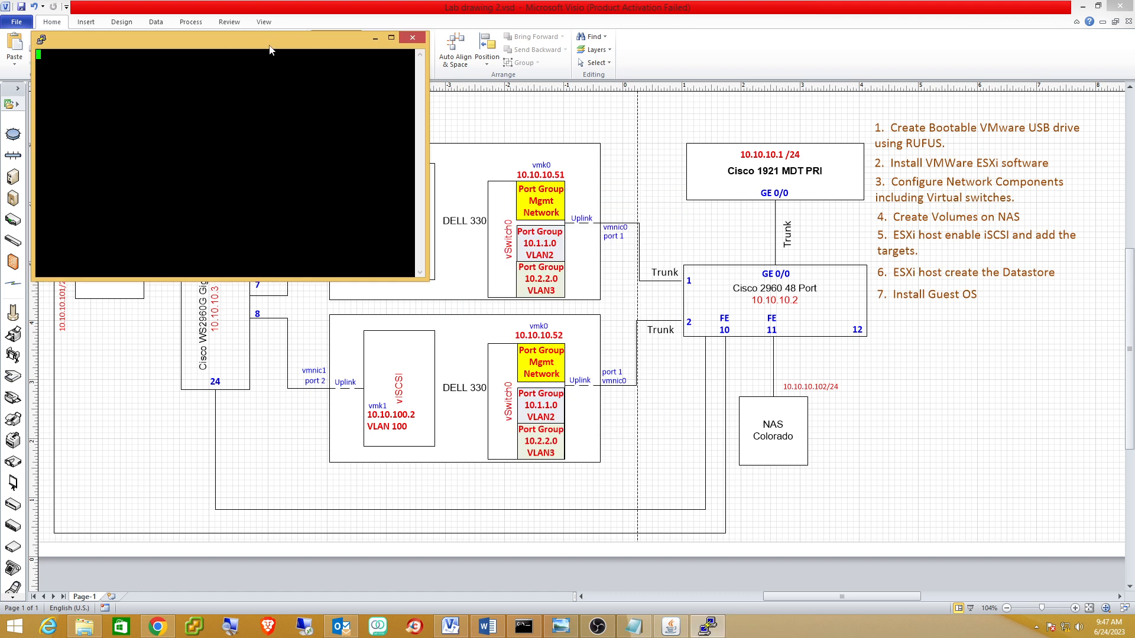
# Log in to the switch with the username and page through its running configuration.
pyautogui.moveTo(270, 48); pyautogui.dragTo(457, 143)
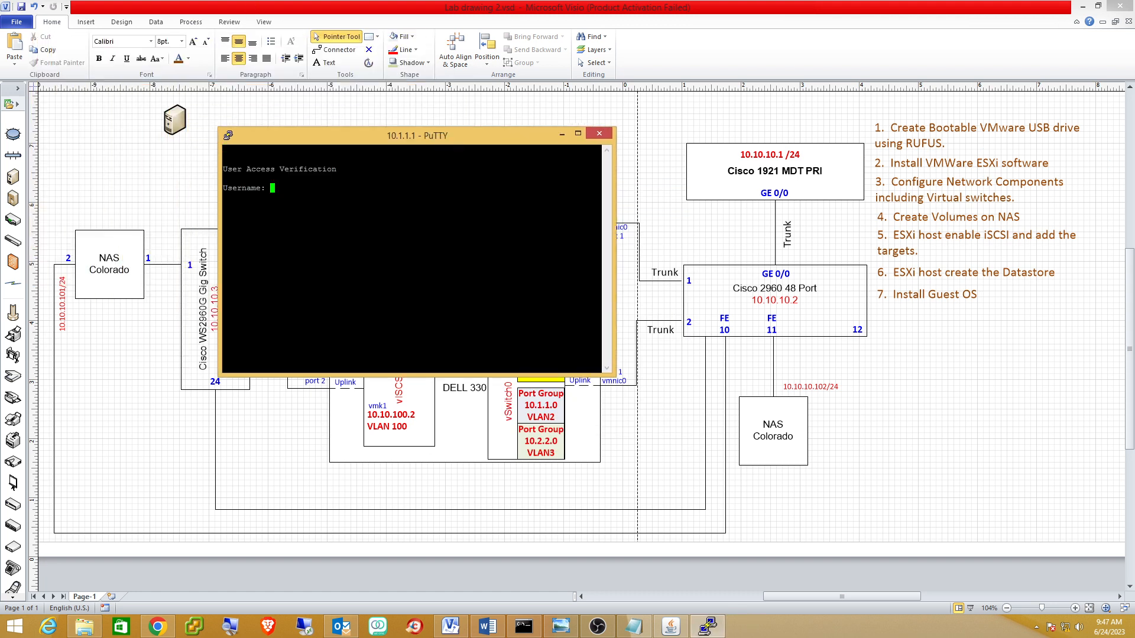
pyautogui.write('mark')
pyautogui.press('Return')
pyautogui.press('Return')
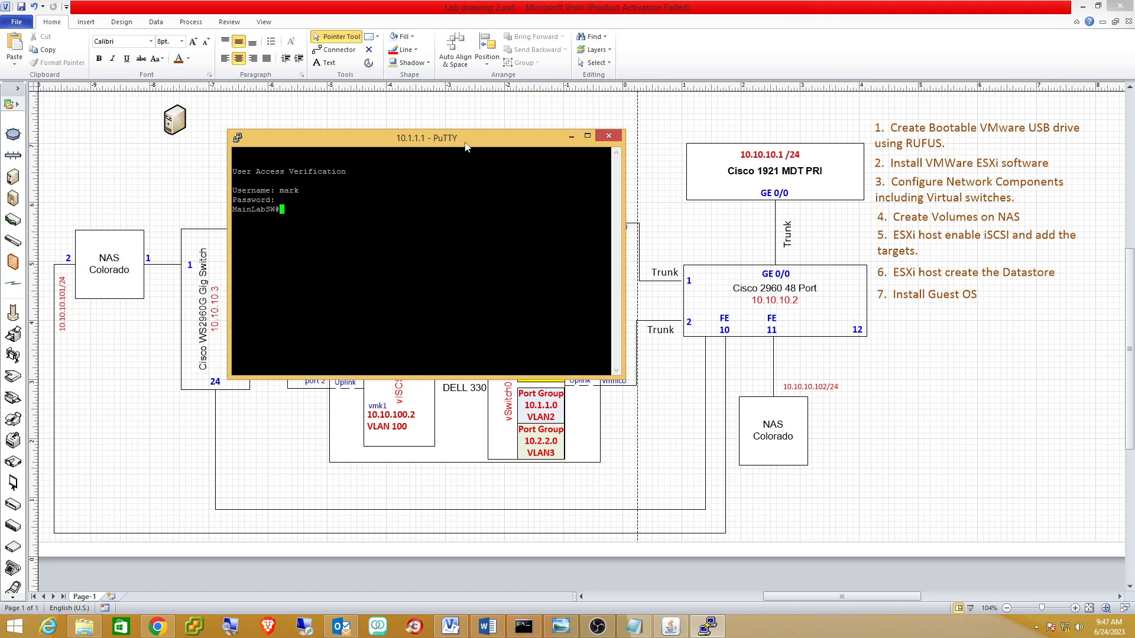
pyautogui.moveTo(440, 135); pyautogui.dragTo(913, 215)
pyautogui.write('sh run')
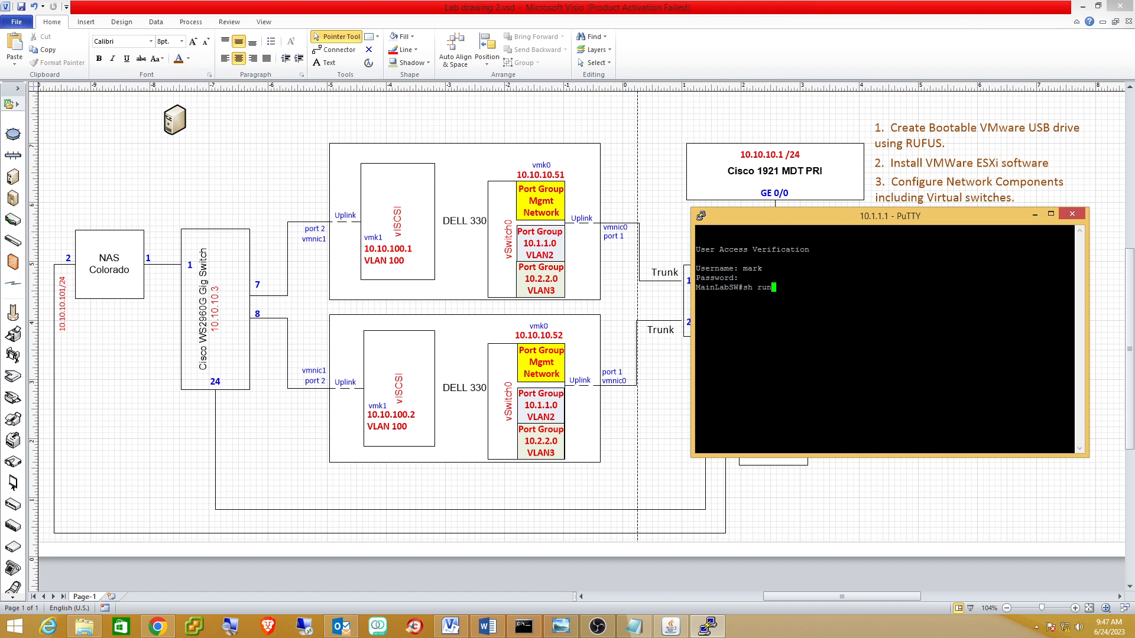
pyautogui.press('Return')
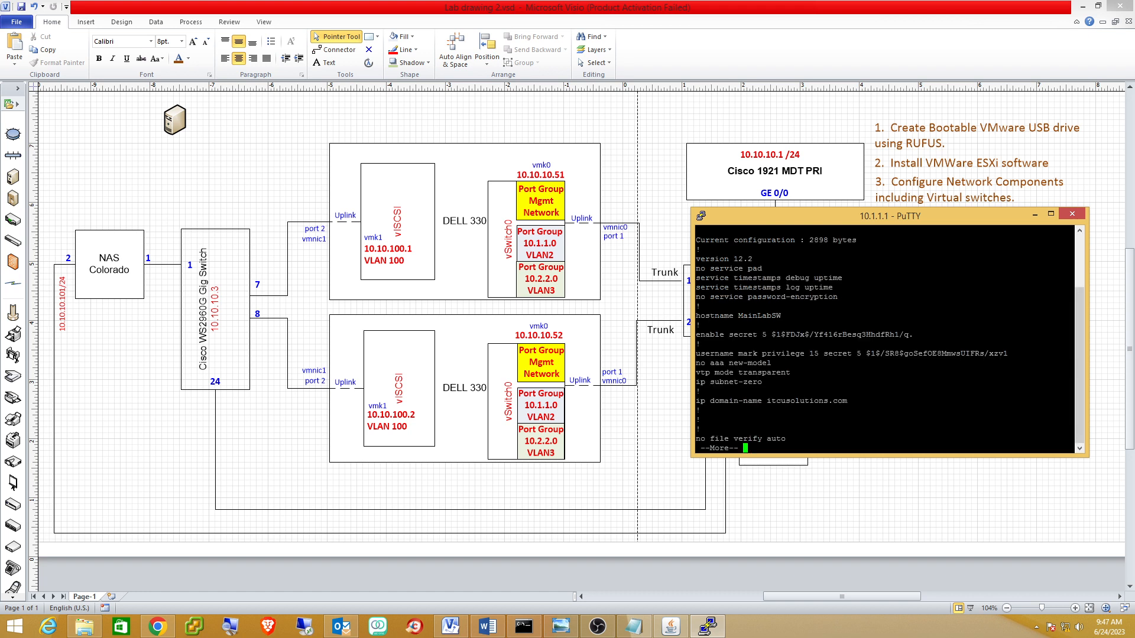
pyautogui.press('space')
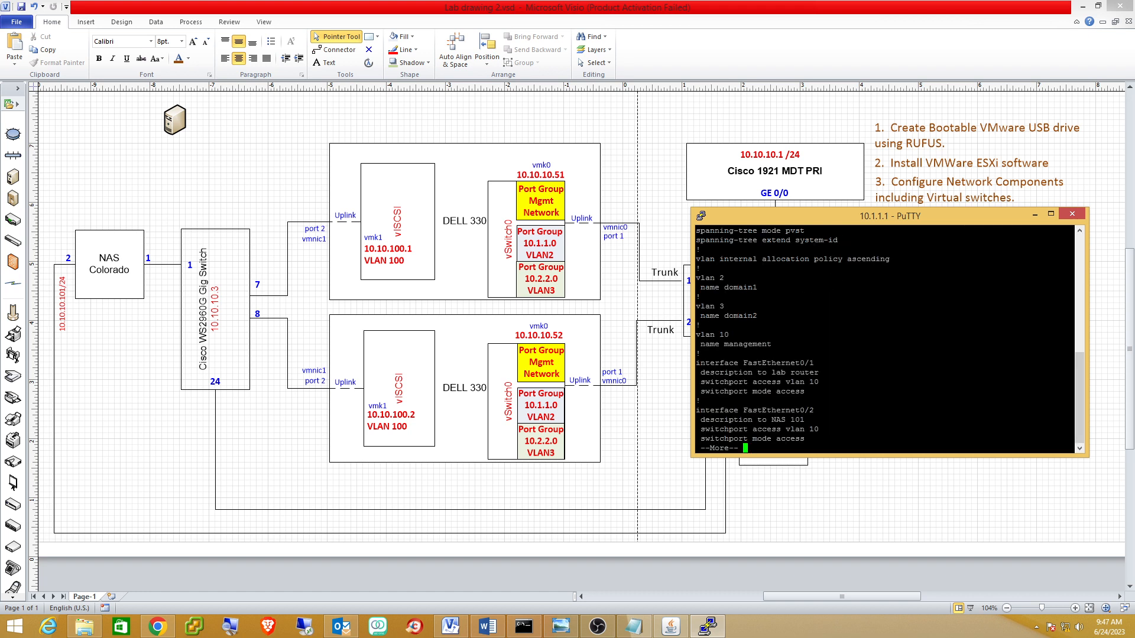
pyautogui.press('Return')
pyautogui.press('Return')
pyautogui.press('Return')
pyautogui.press('Return')
pyautogui.press('Return')
pyautogui.press('Return')
pyautogui.press('Return')
pyautogui.press('Return')
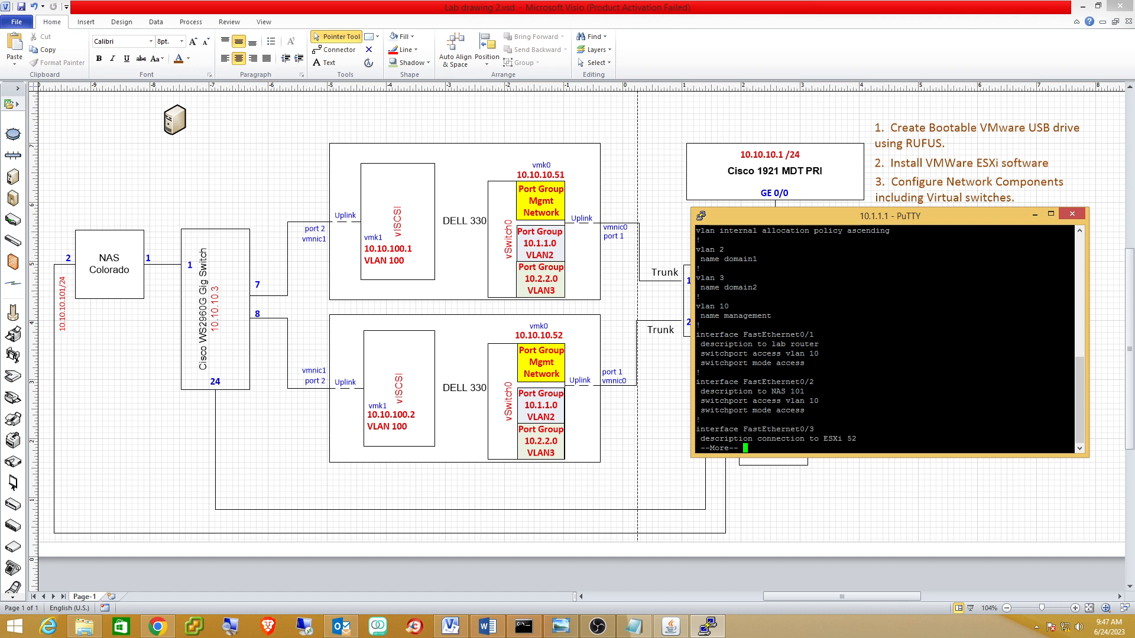
pyautogui.press('Return')
pyautogui.press('Return')
pyautogui.press('Return')
pyautogui.press('Return')
pyautogui.press('Return')
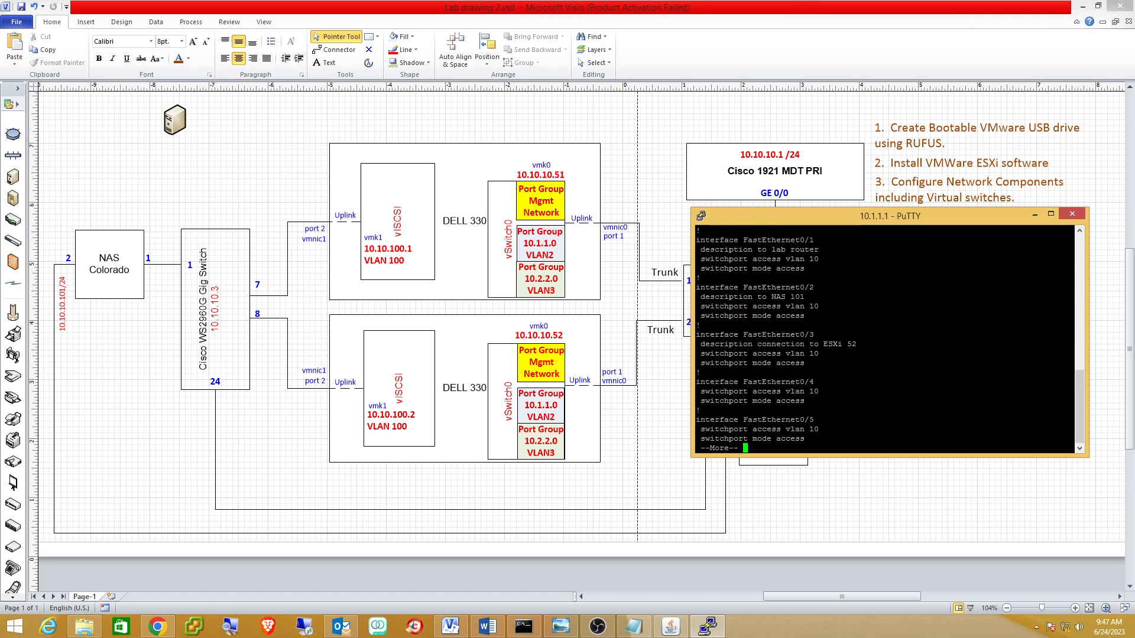
# Enter global configuration mode and select interface FastEthernet0/3.
pyautogui.write('q')
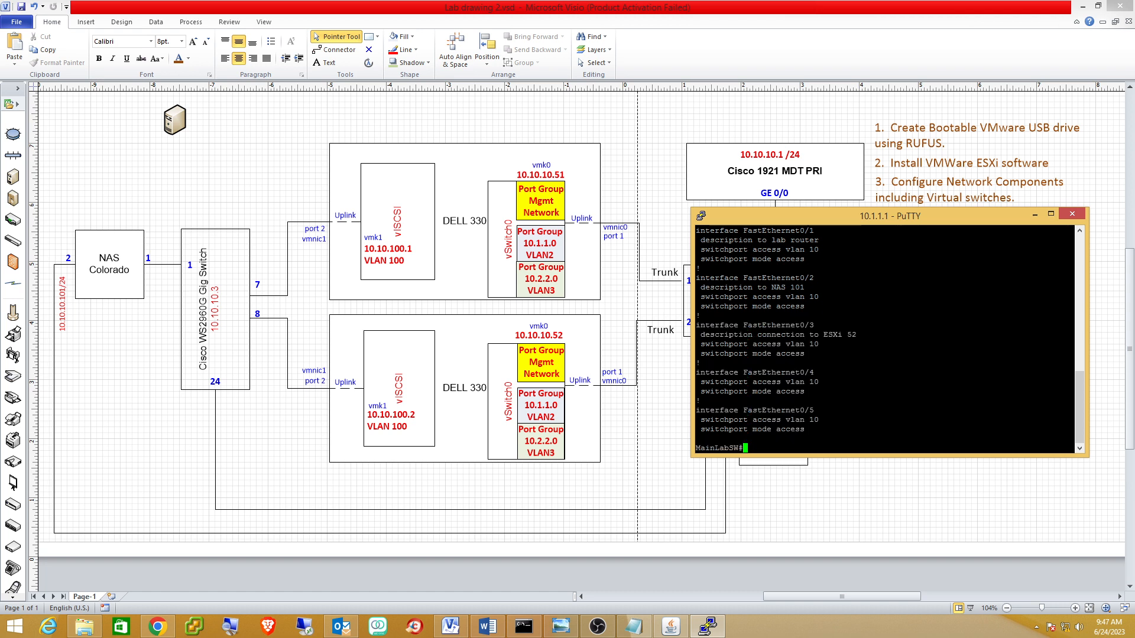
pyautogui.write('conf t')
pyautogui.press('Return')
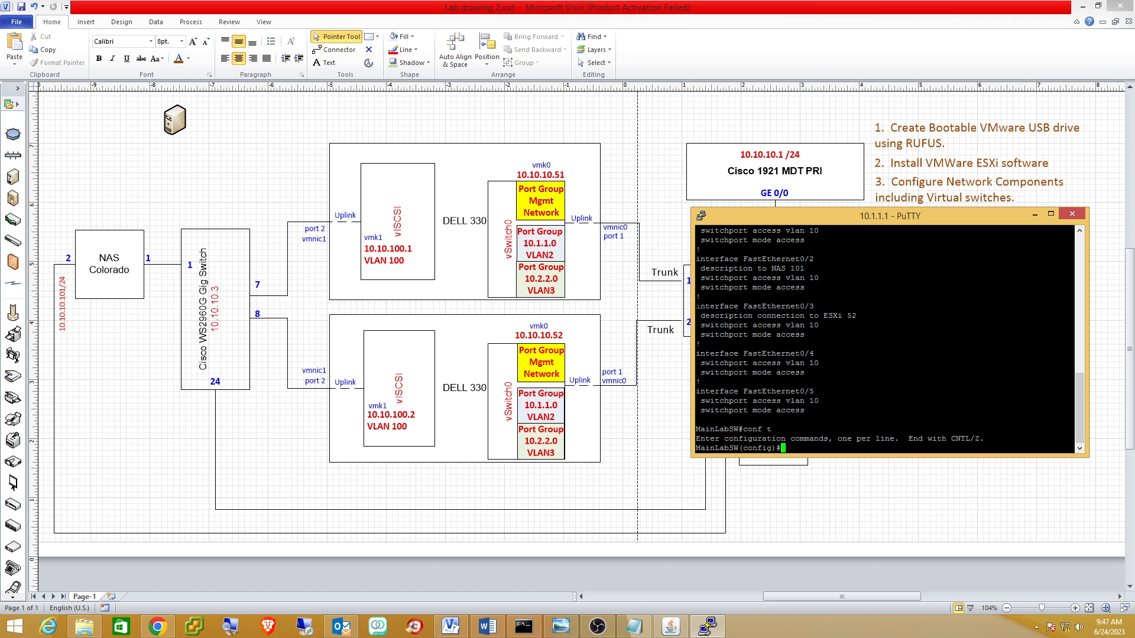
pyautogui.moveTo(696, 307); pyautogui.dragTo(1073, 306)
pyautogui.rightClick(1072, 306)
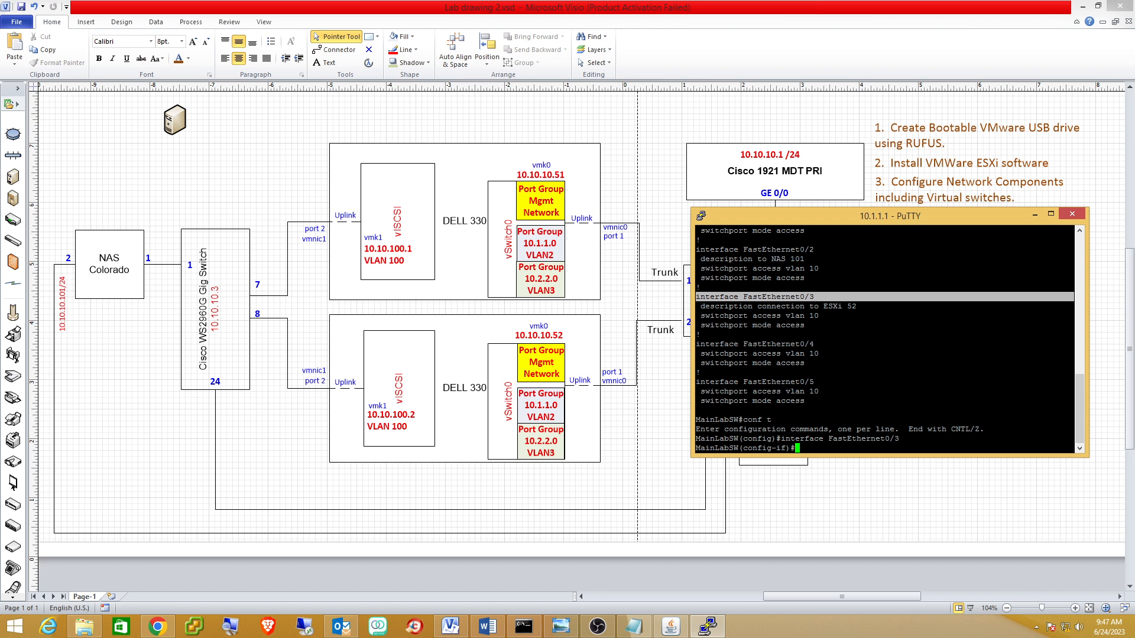
pyautogui.write('conf t')
pyautogui.press('Return')
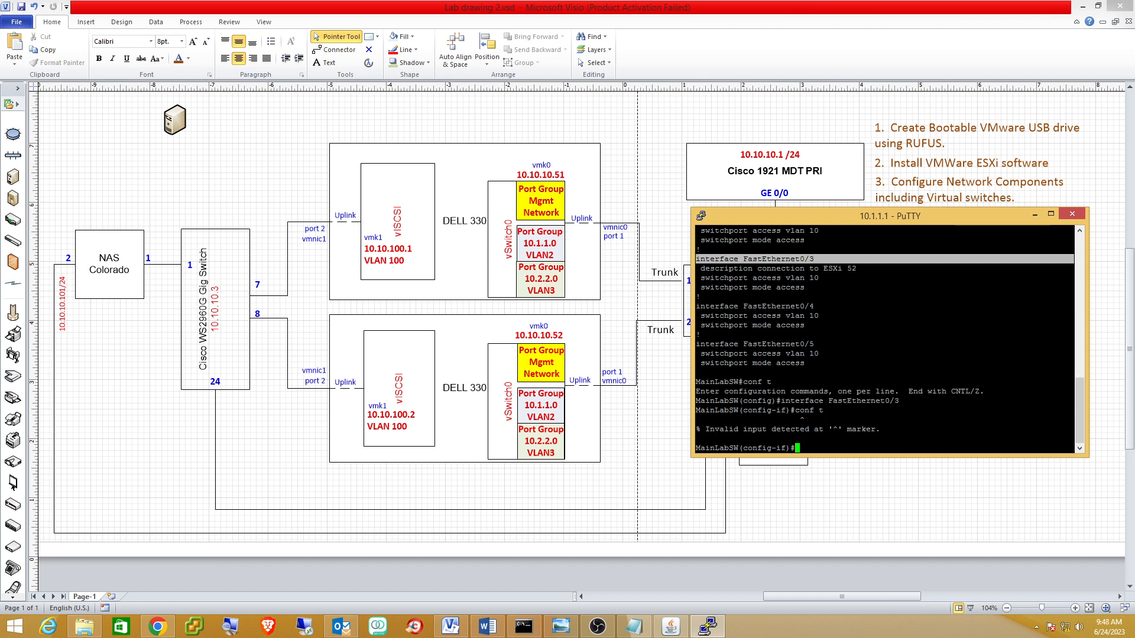
# Set FastEthernet0/3 to switchport mode trunk and remove its access VLAN 10.
pyautogui.write('swit')
pyautogui.press('Tab')
pyautogui.write('mod')
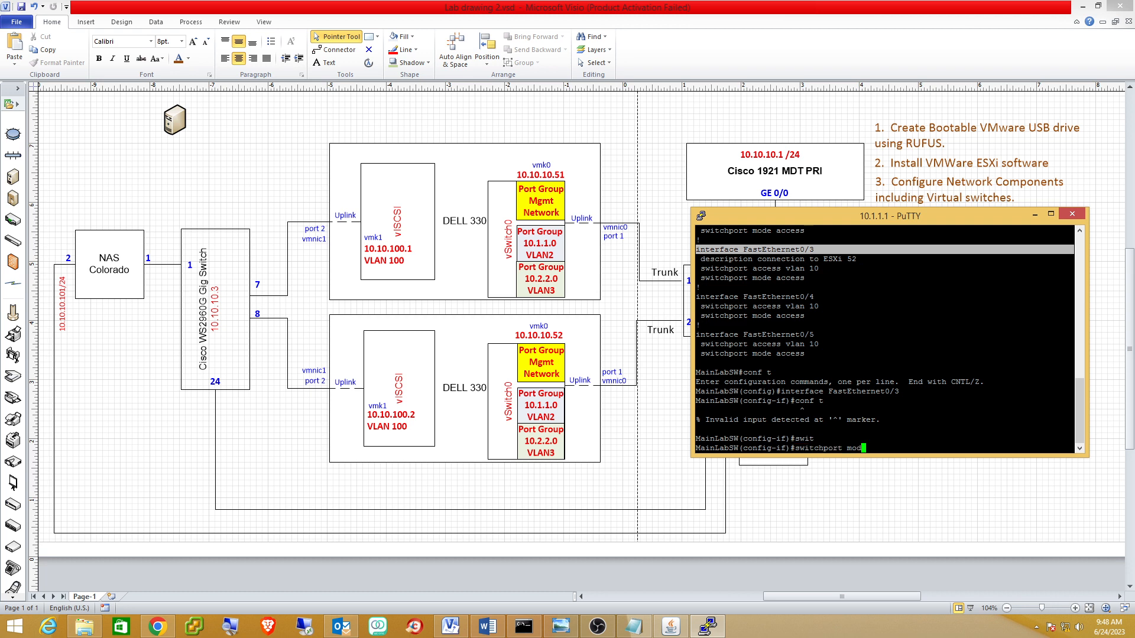
pyautogui.press('Tab')
pyautogui.write('tru')
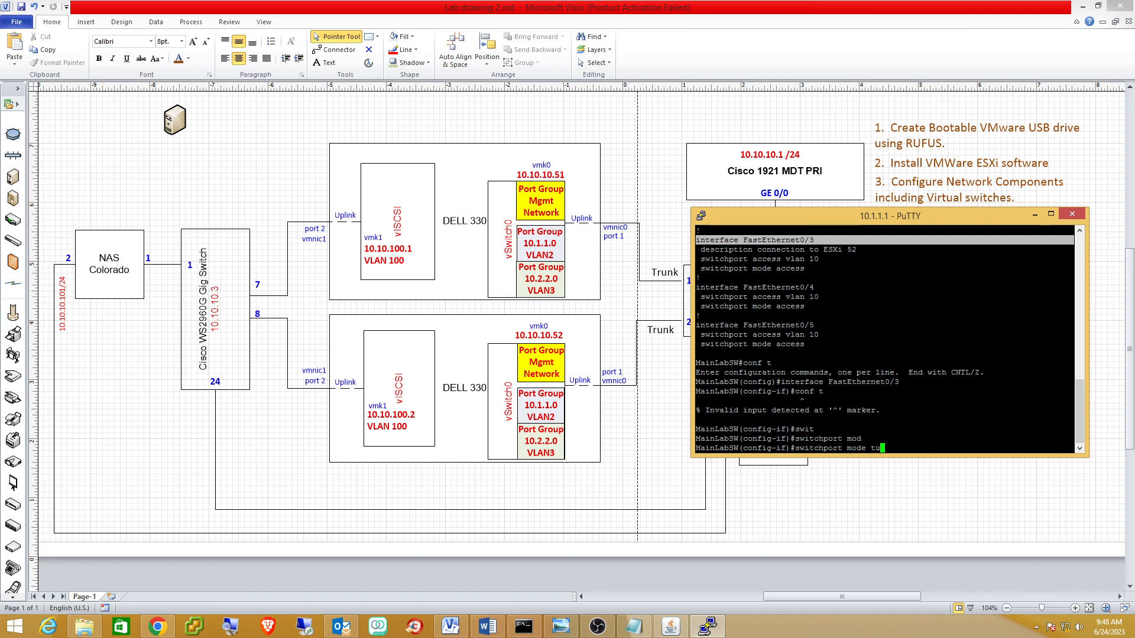
pyautogui.press('Tab')
pyautogui.press('Return')
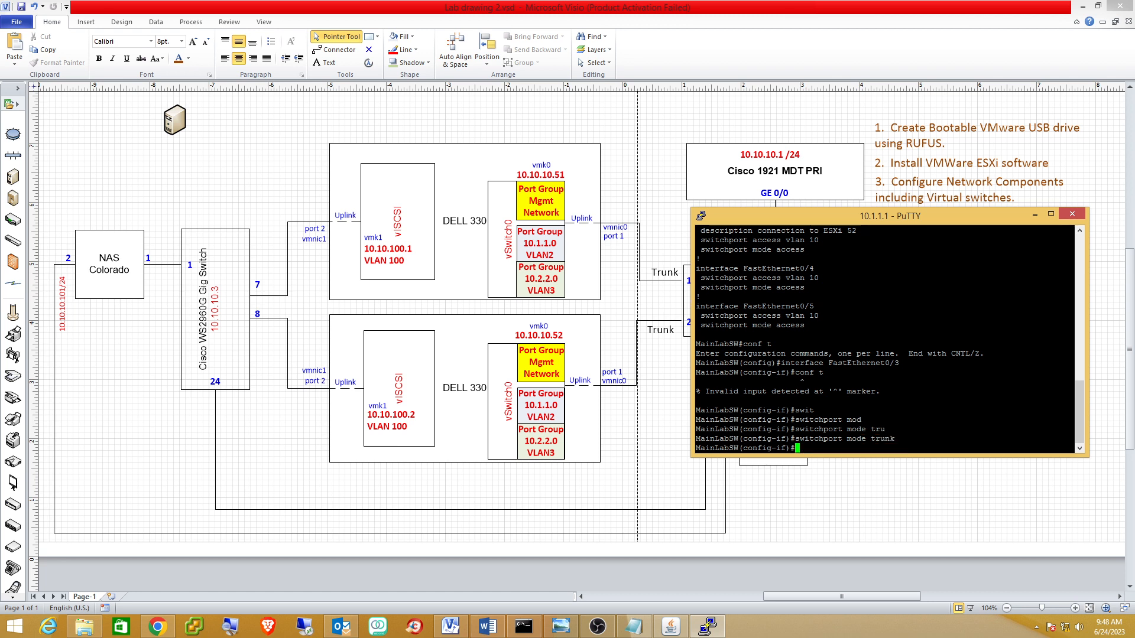
pyautogui.write('no')
pyautogui.moveTo(696, 239); pyautogui.dragTo(824, 240)
pyautogui.rightClick(825, 241)
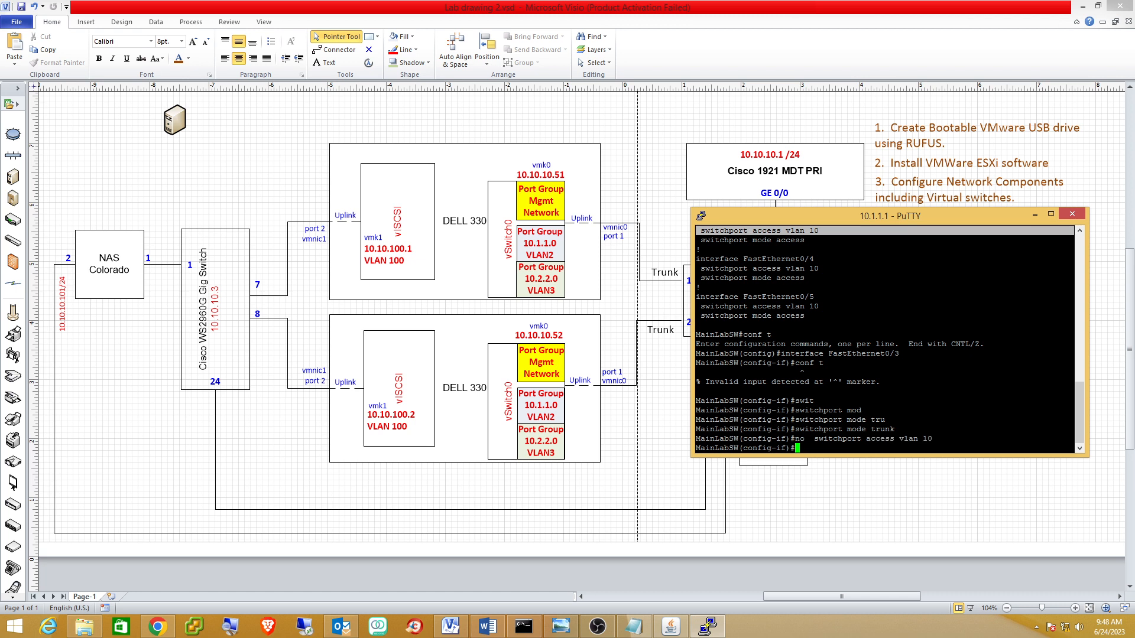
pyautogui.click(698, 258)
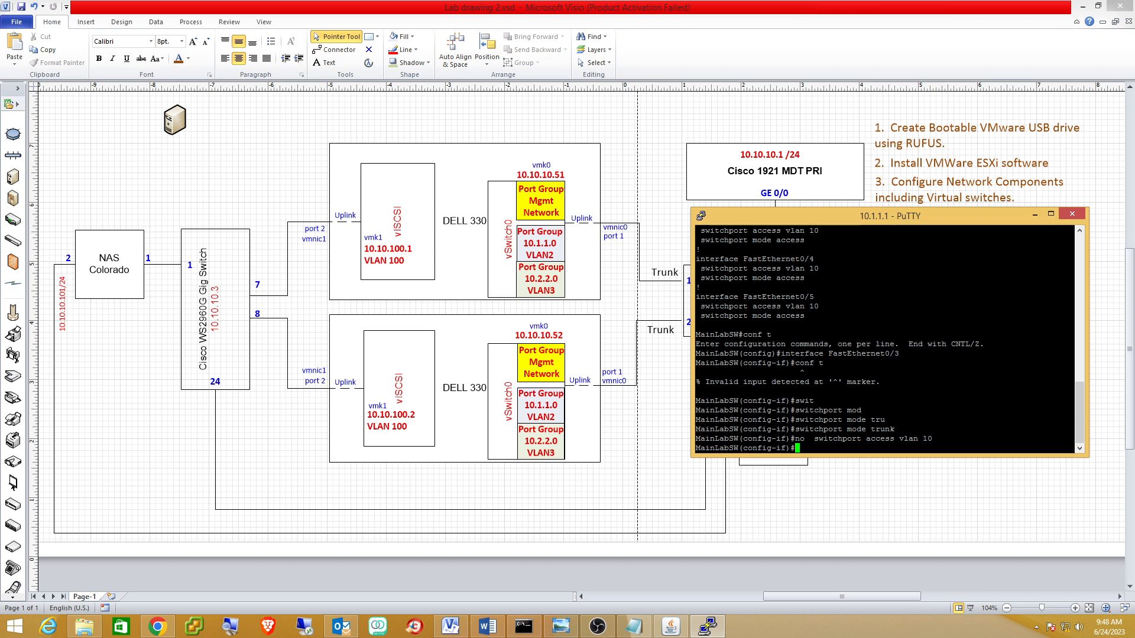
# Save the configuration with wr and review sh run to confirm FastEthernet0/3 is a trunk.
pyautogui.hotkey('ctrl', 'z')
pyautogui.write('wr')
pyautogui.press('Return')
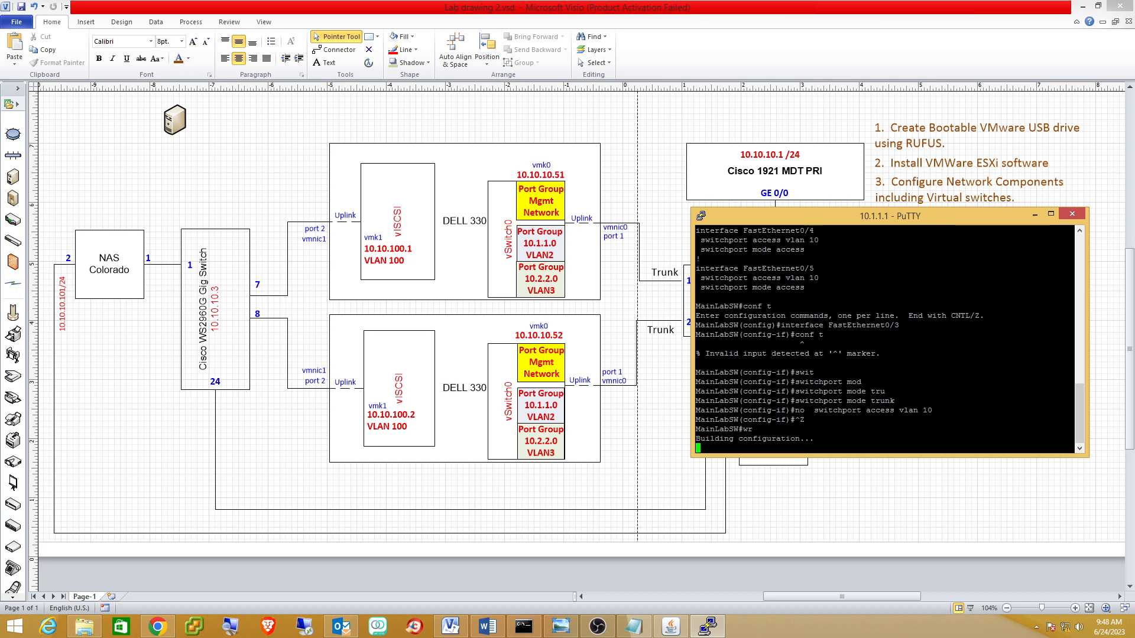
pyautogui.write('sh run')
pyautogui.press('Return')
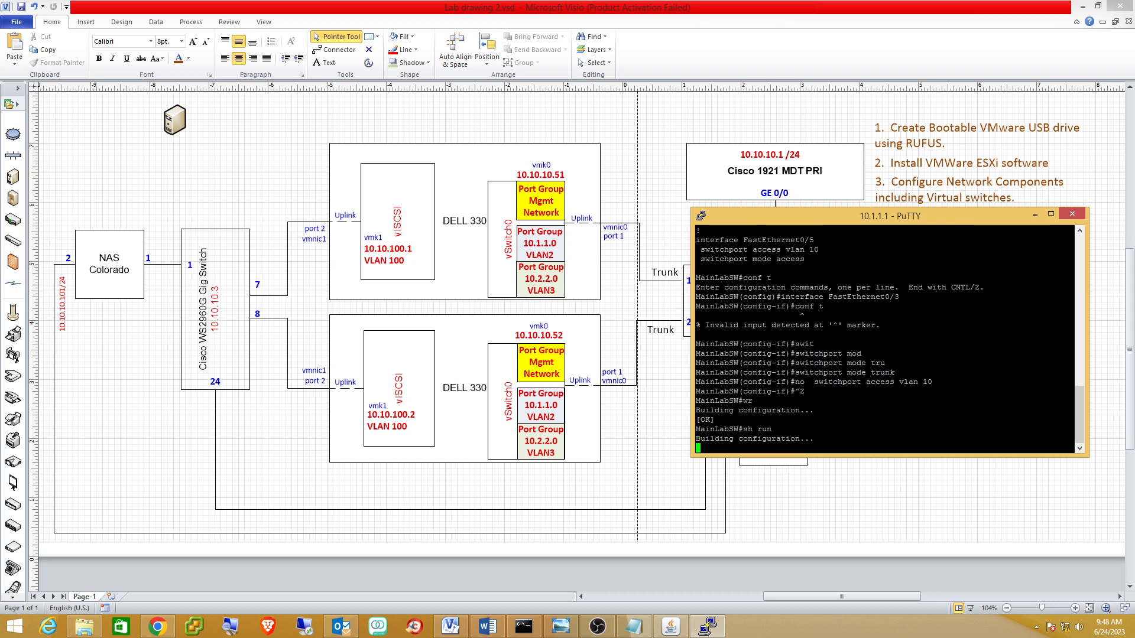
pyautogui.press('space')
pyautogui.press('space')
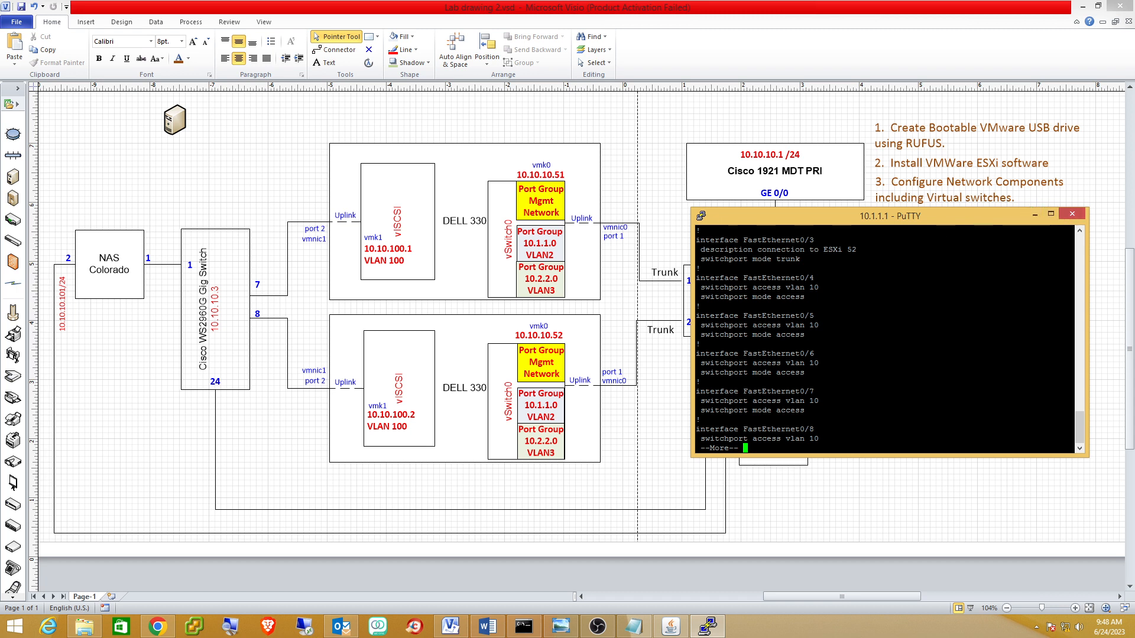
pyautogui.scroll(10, 1034, 231)
pyautogui.scroll(-4, 884, 339)
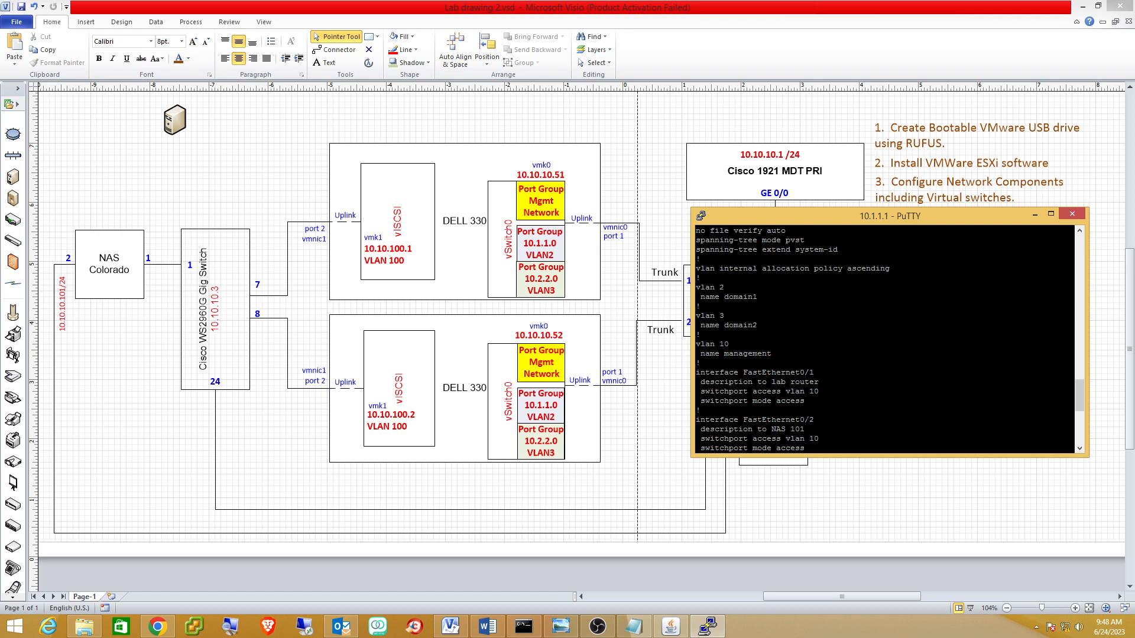
pyautogui.scroll(-4, 885, 340)
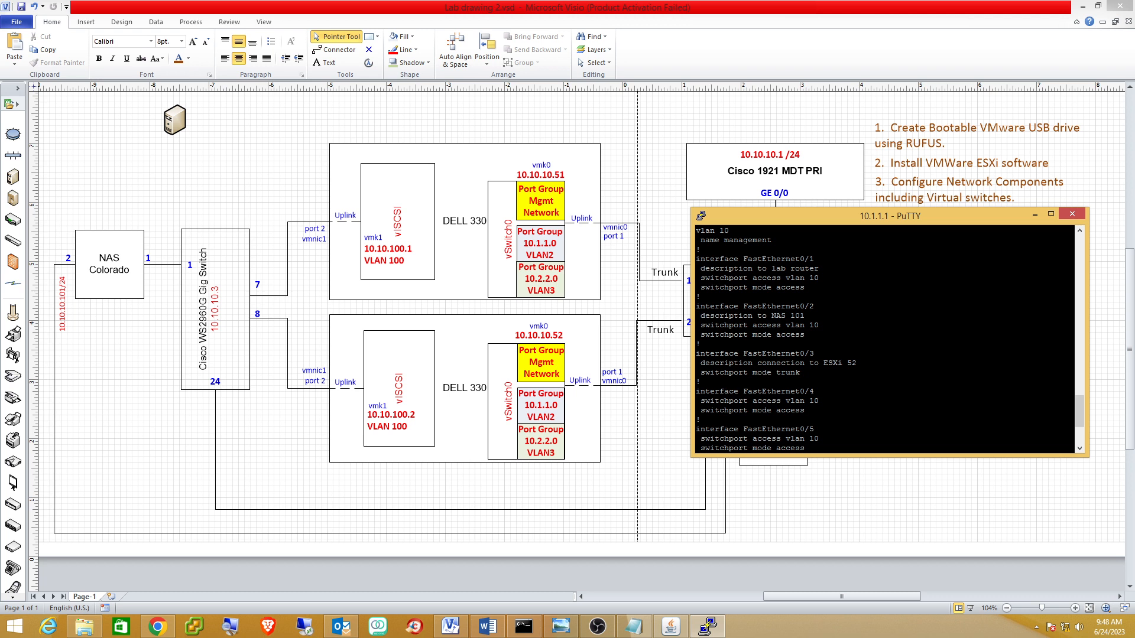
pyautogui.click(1034, 215)
# Dismiss the tasks error, reload the host client, and open Networking's VMkernel NICs list.
pyautogui.click(158, 631)
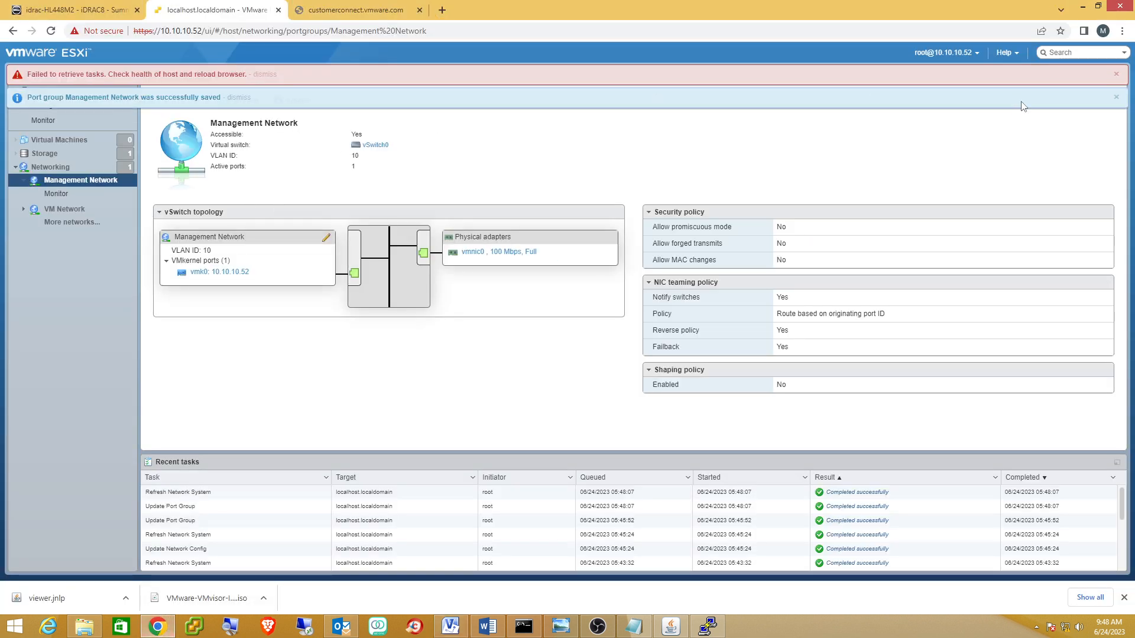
pyautogui.click(1116, 77)
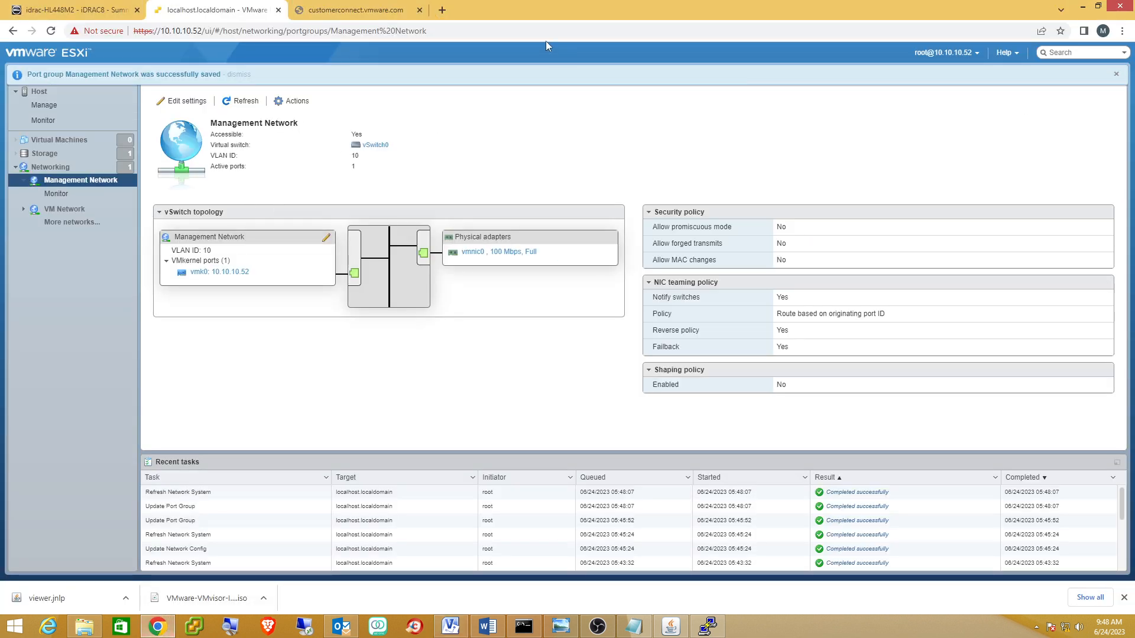
pyautogui.click(503, 26)
pyautogui.click(502, 25)
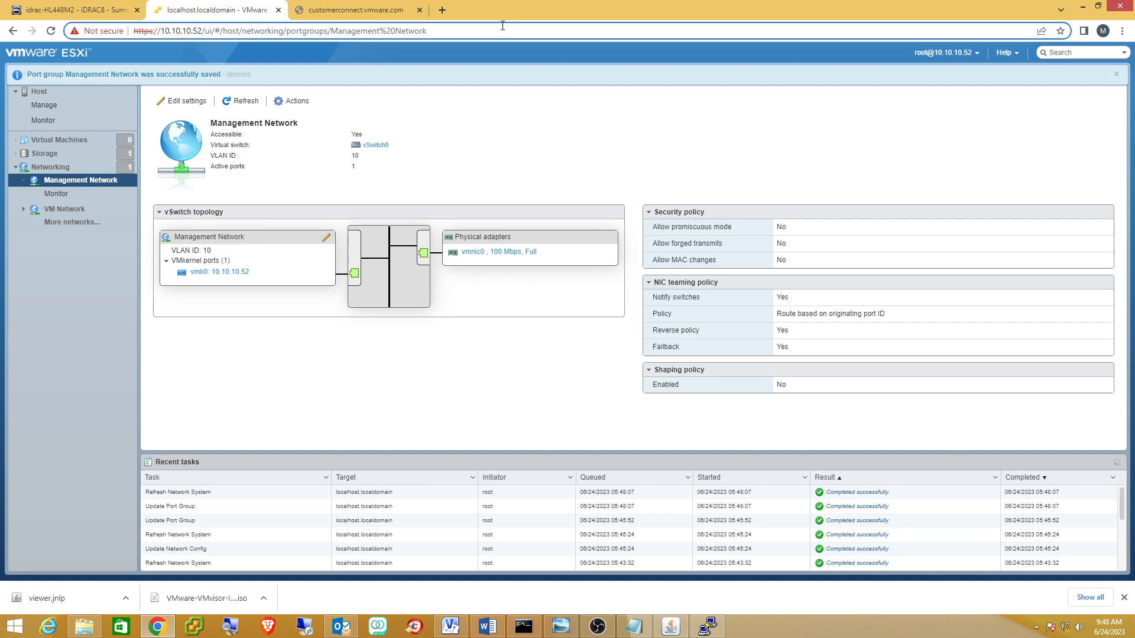
pyautogui.press('Return')
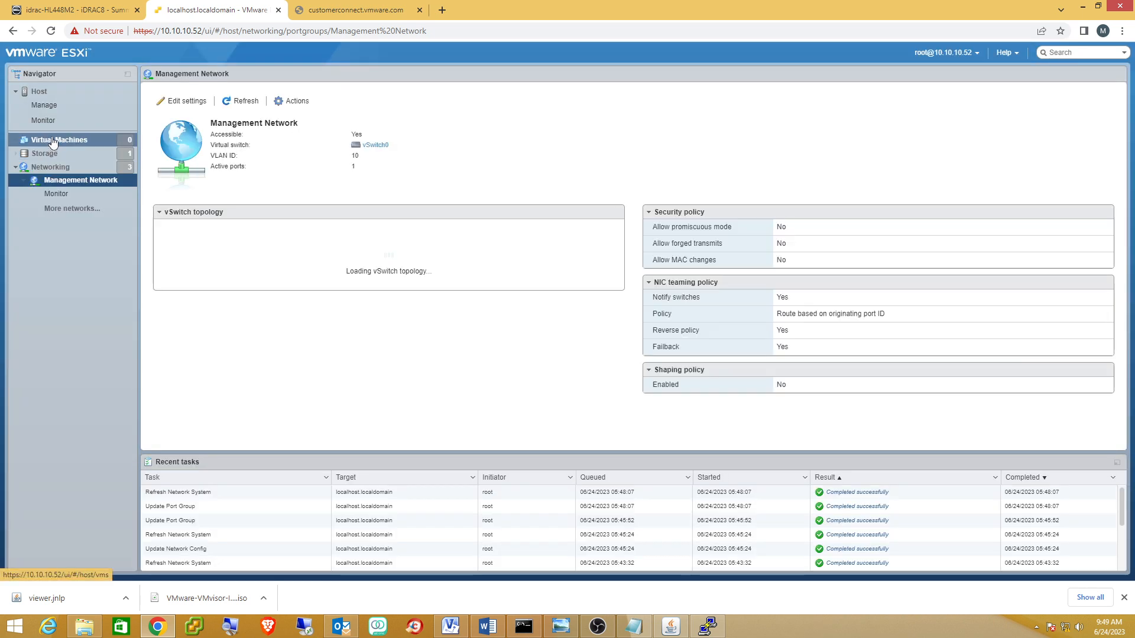
pyautogui.click(52, 141)
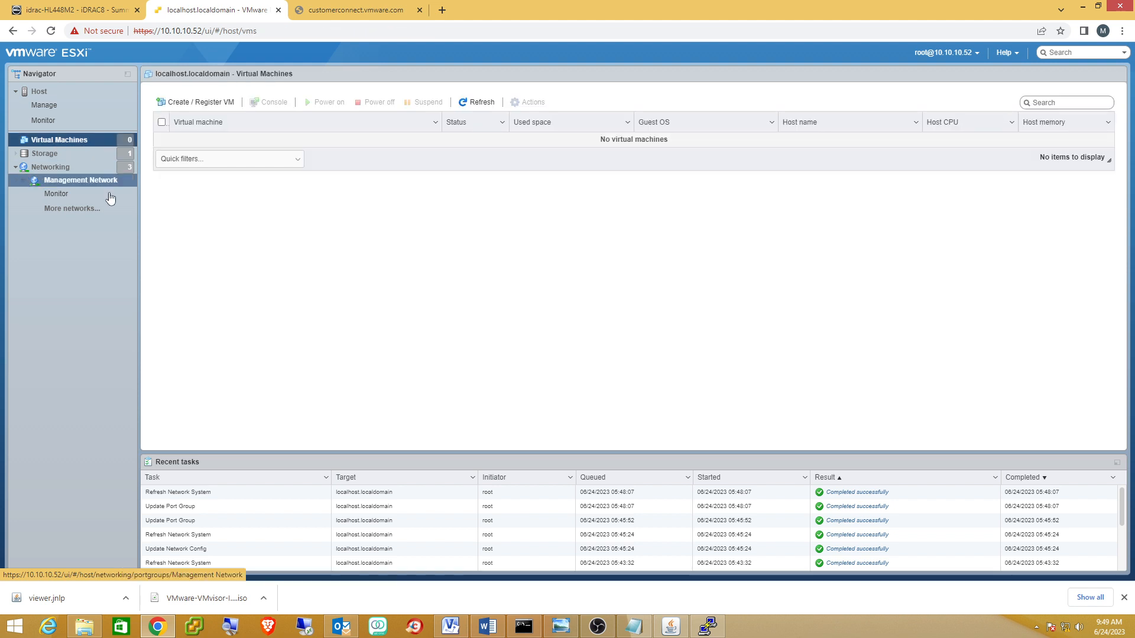
pyautogui.click(70, 171)
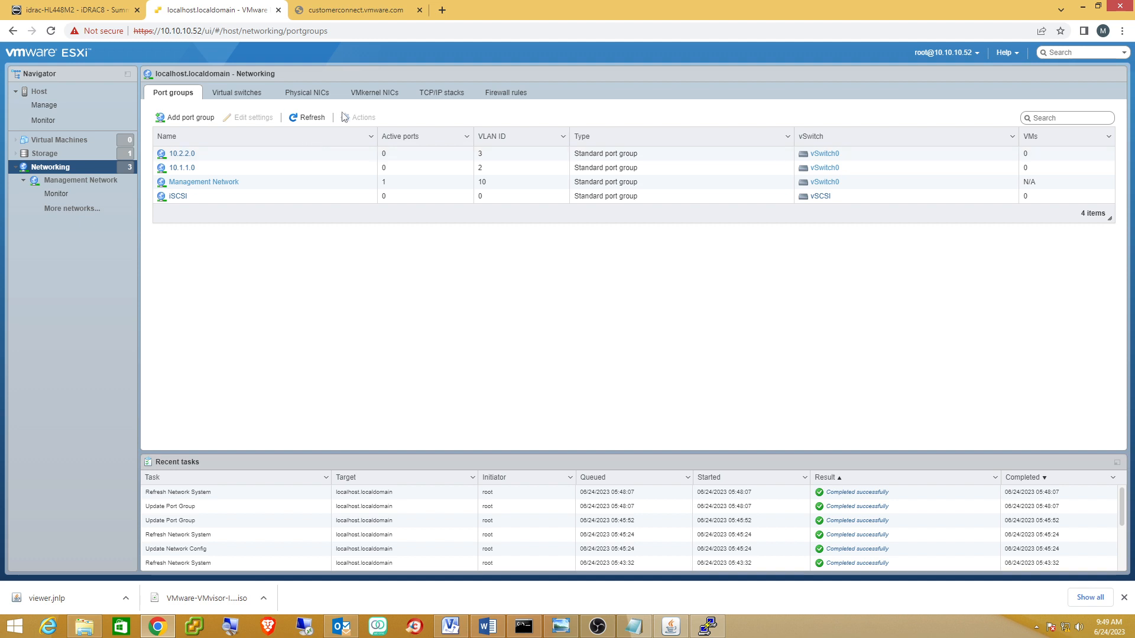
pyautogui.click(368, 95)
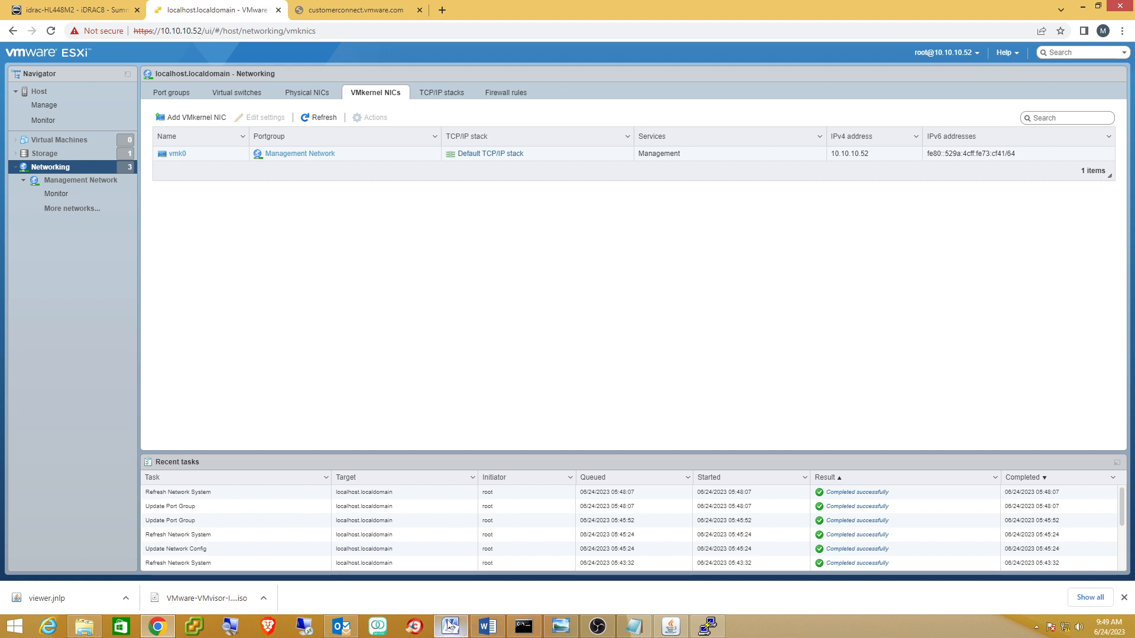
# In the Visio diagram, relabel the Cisco 2960 port 1 label as 3 and port 2 as 4.
pyautogui.moveTo(449, 626)
pyautogui.click(449, 576)
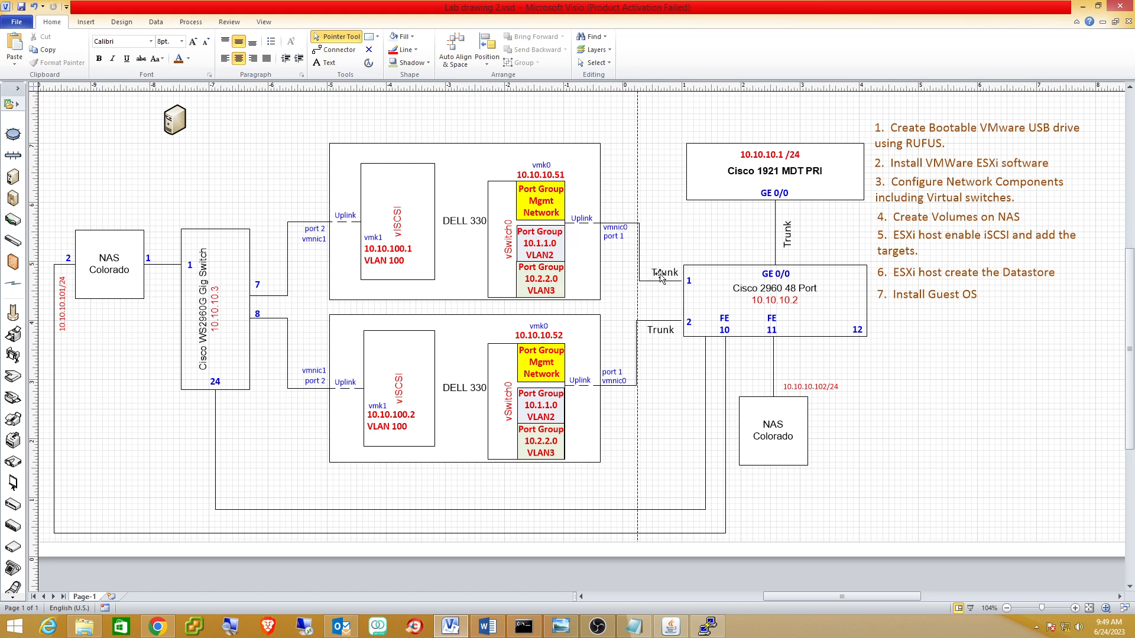
pyautogui.click(689, 283)
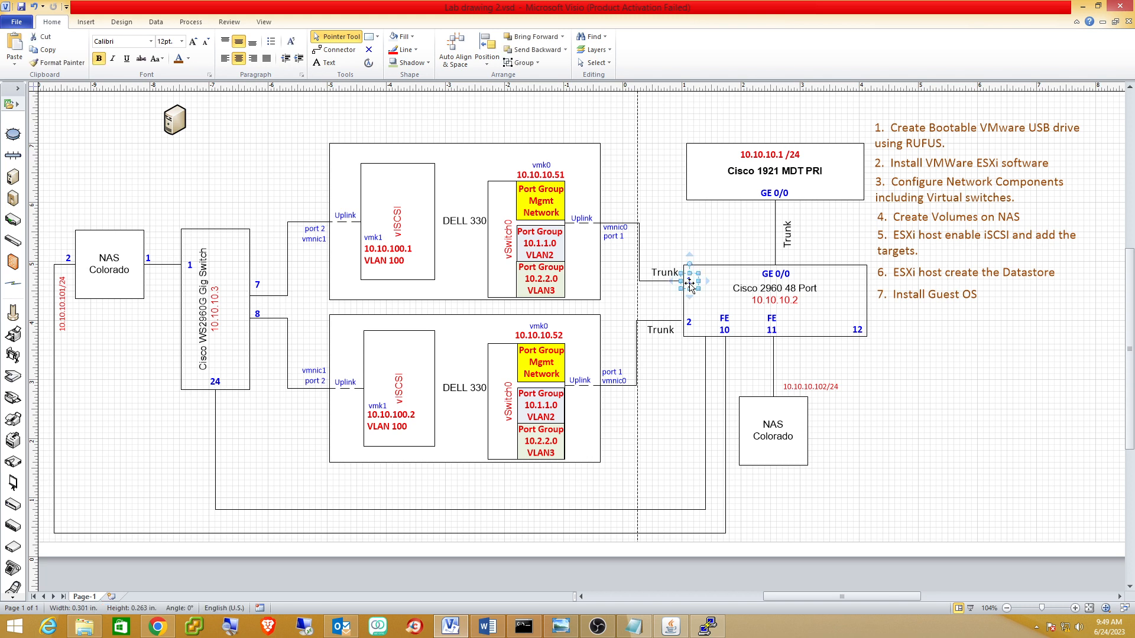
pyautogui.write('3')
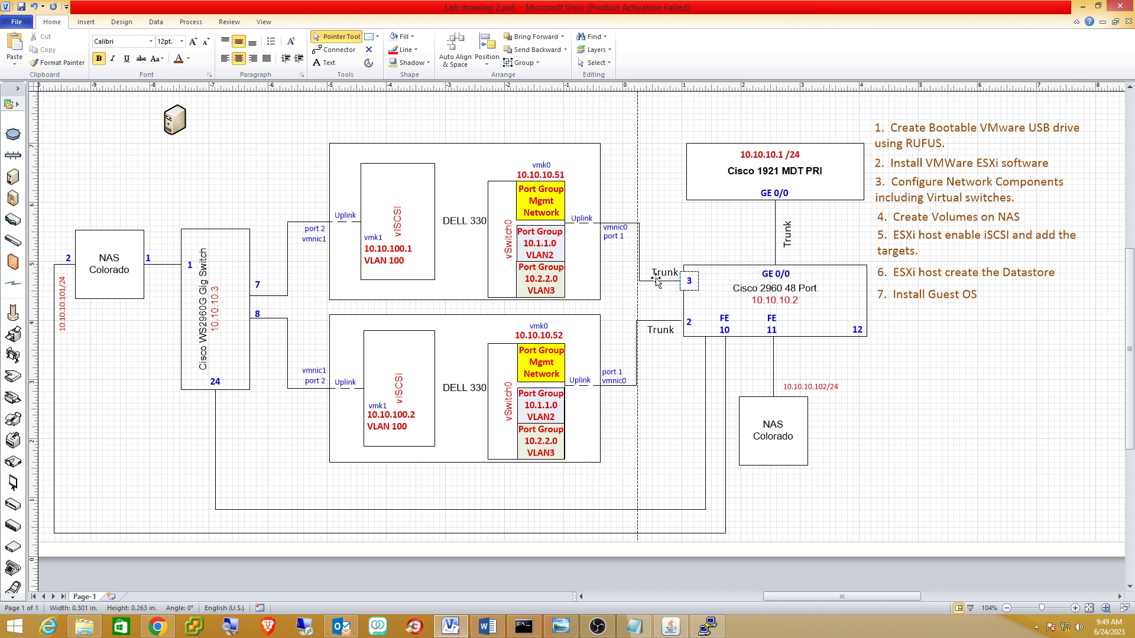
pyautogui.press('Escape')
pyautogui.click(665, 242)
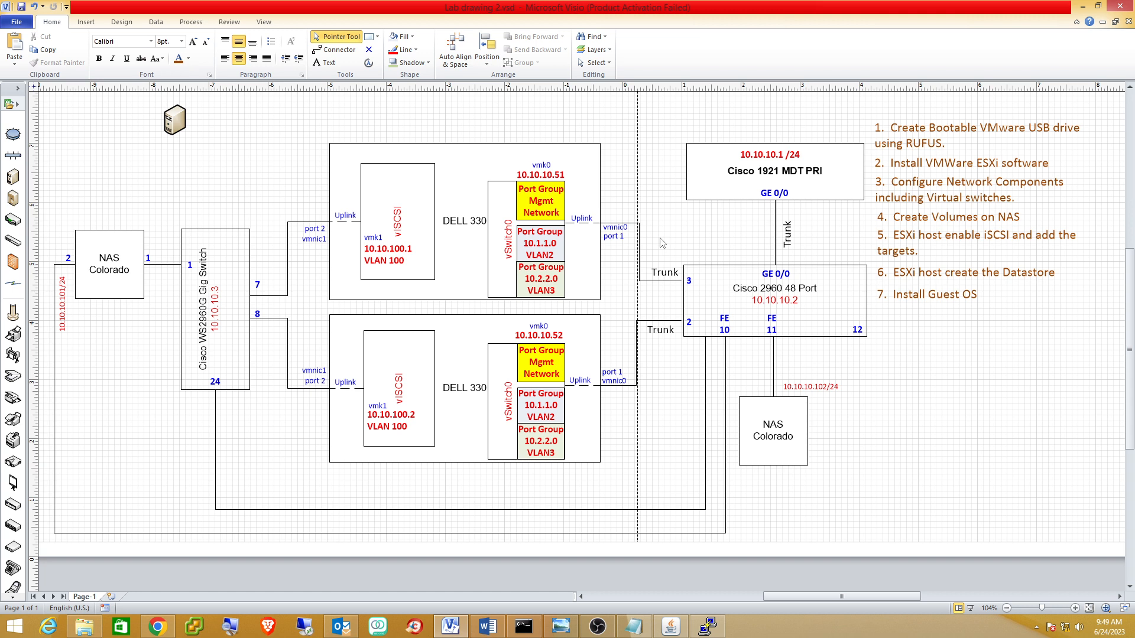
pyautogui.click(689, 325)
pyautogui.write('4')
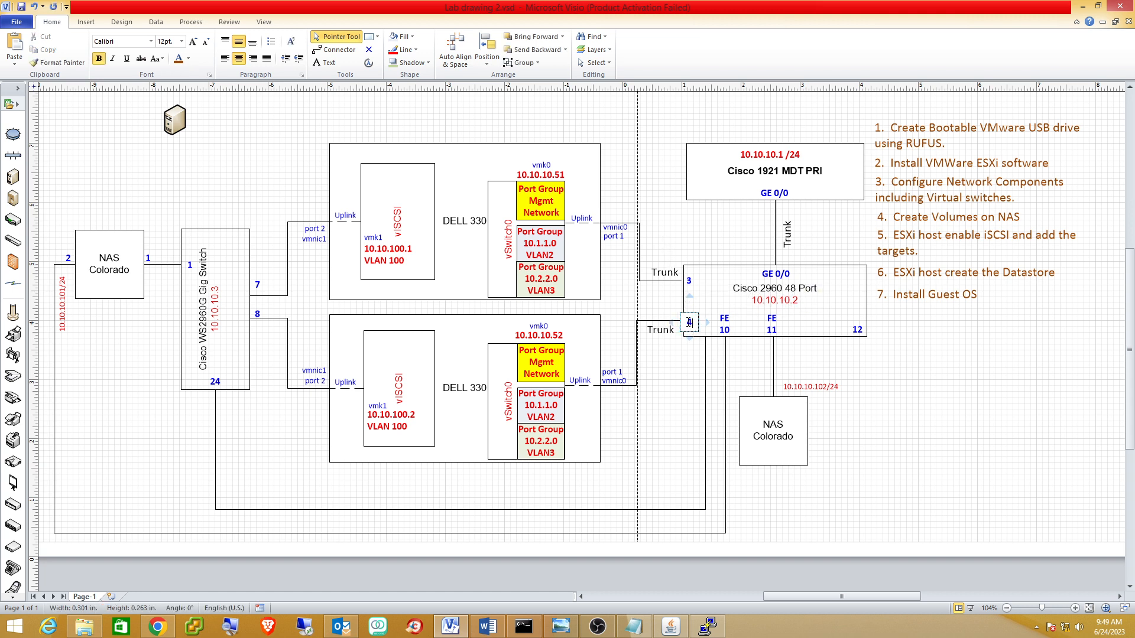
pyautogui.click(668, 236)
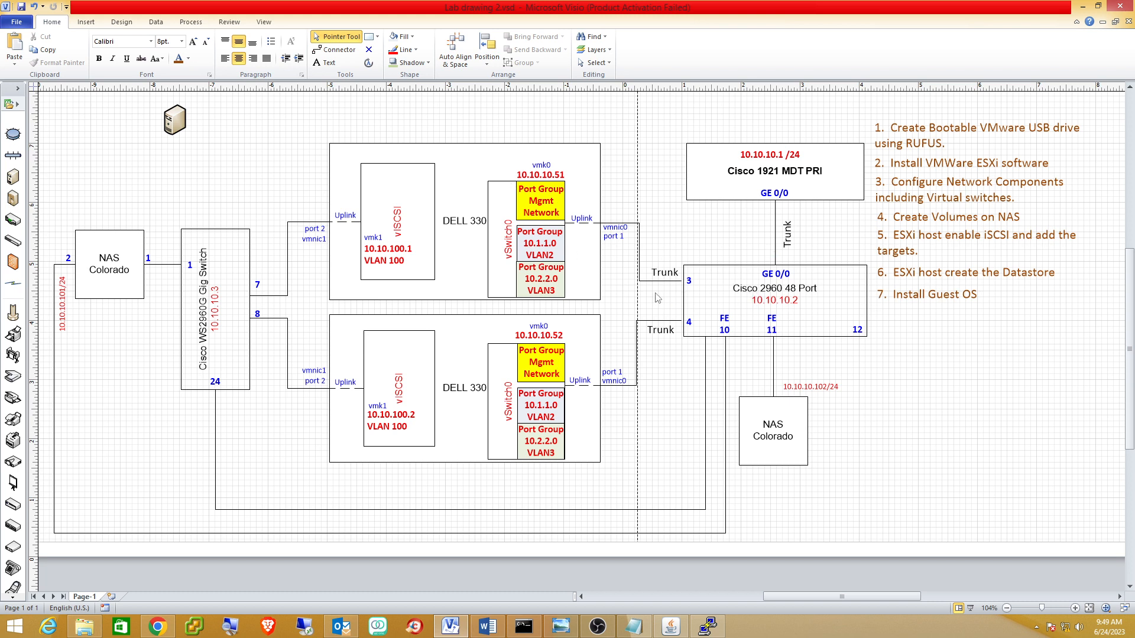
# Swap the trunk port labels so the lower reads 3 and the upper 4, then minimize Visio.
pyautogui.click(691, 324)
pyautogui.doubleClick(693, 327)
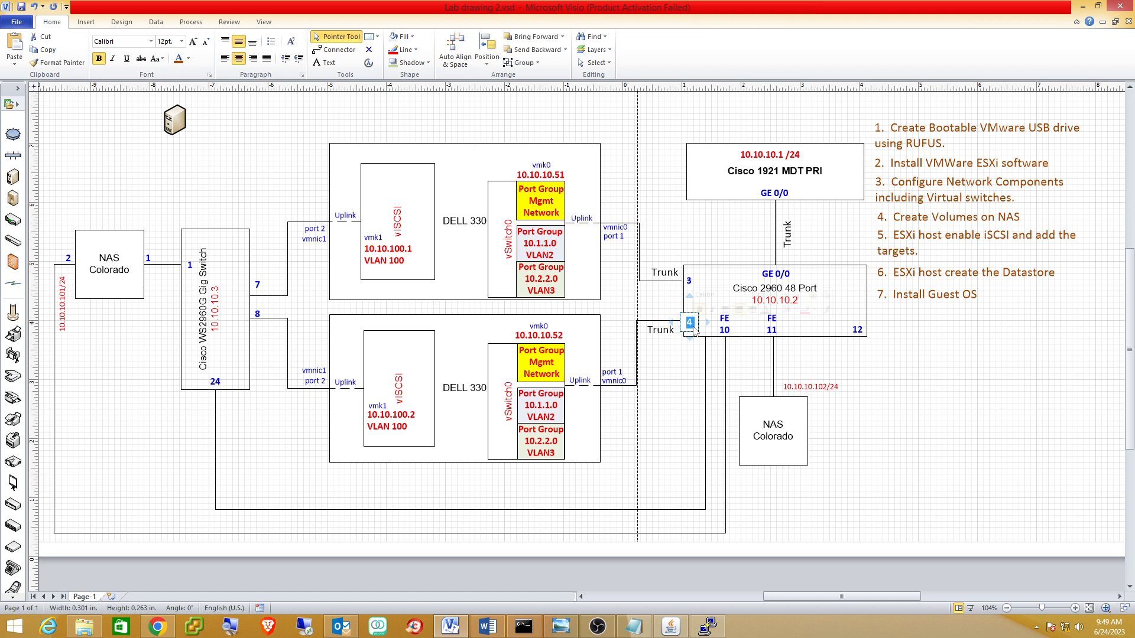
pyautogui.write('3')
pyautogui.click(687, 283)
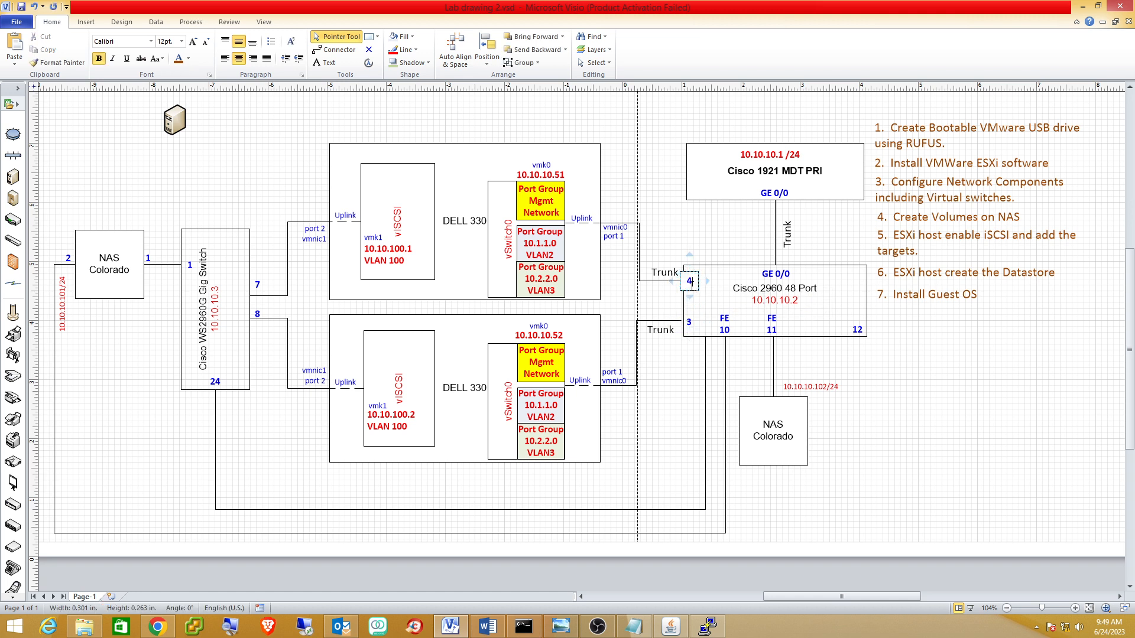
pyautogui.write('4')
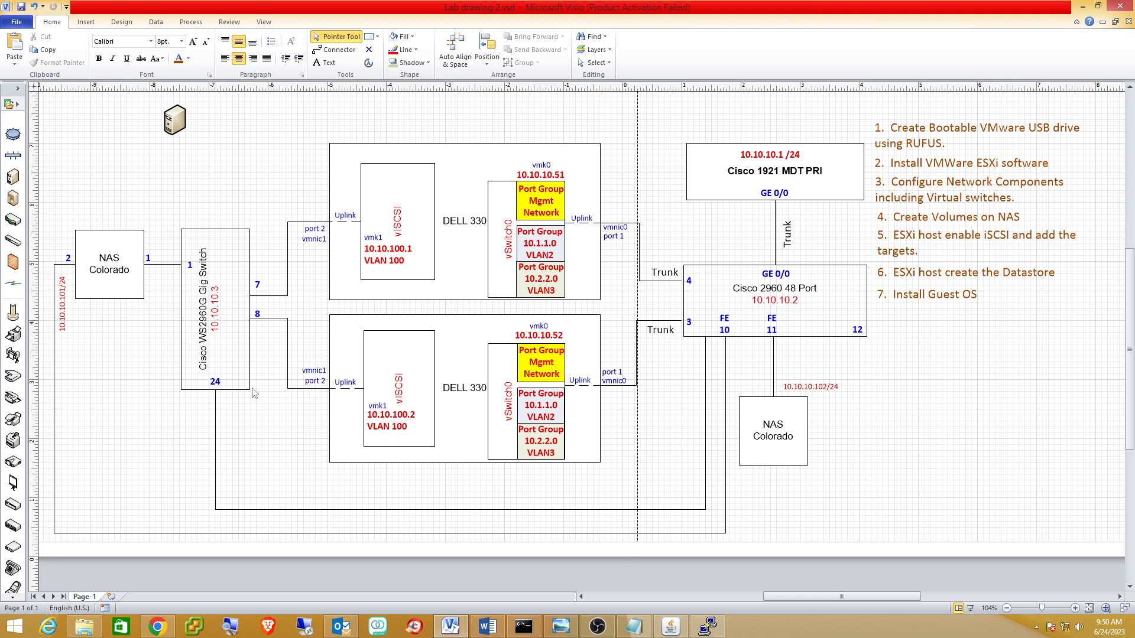
pyautogui.click(1083, 5)
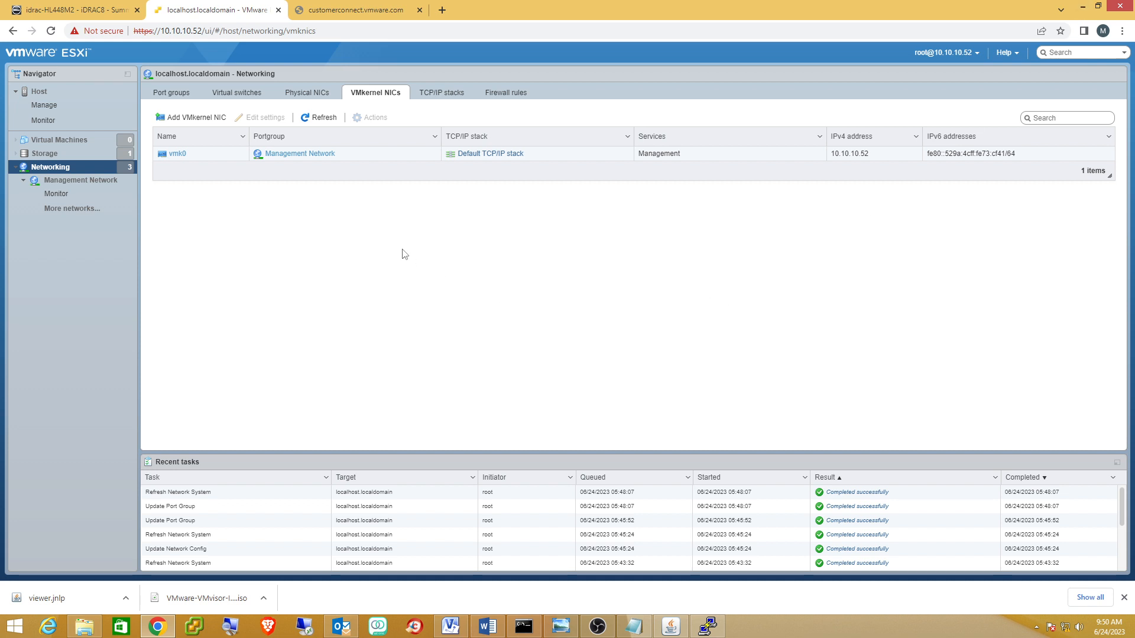
# Start a new VMkernel NIC on the vSCSI switch and iSCSI port group with static IPv4.
pyautogui.click(190, 121)
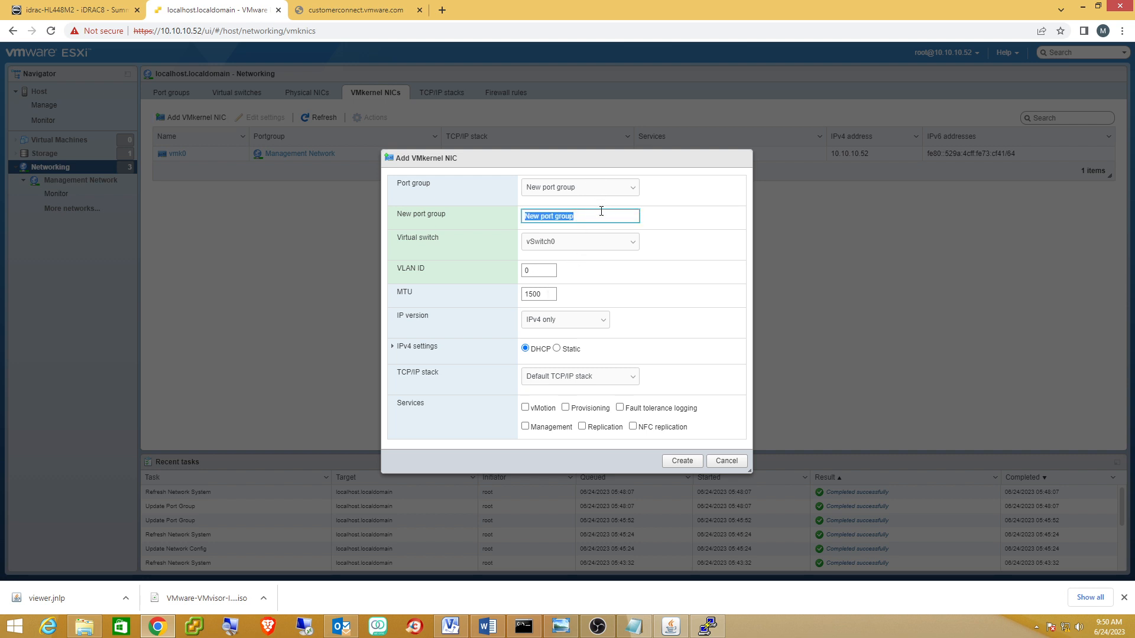
pyautogui.click(630, 243)
pyautogui.click(567, 264)
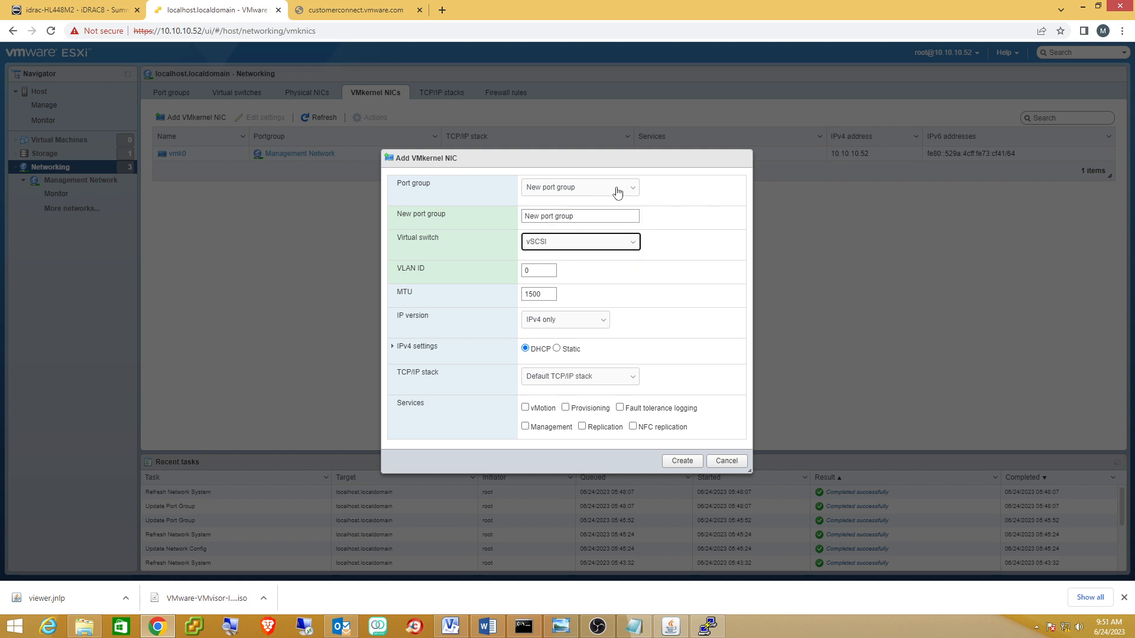
pyautogui.click(632, 190)
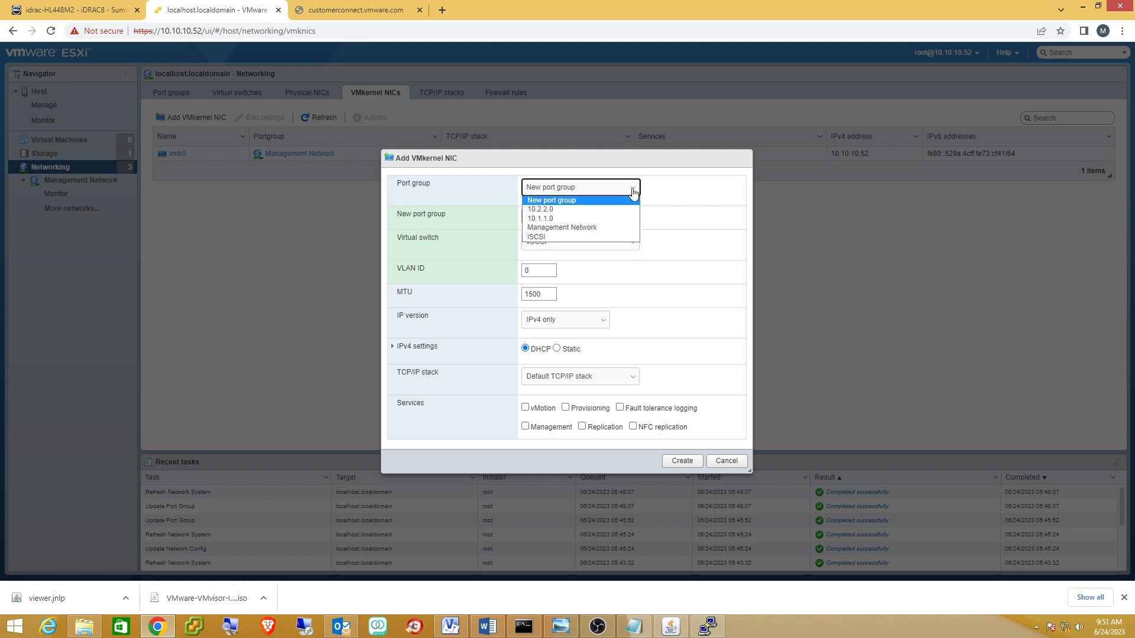
pyautogui.click(562, 237)
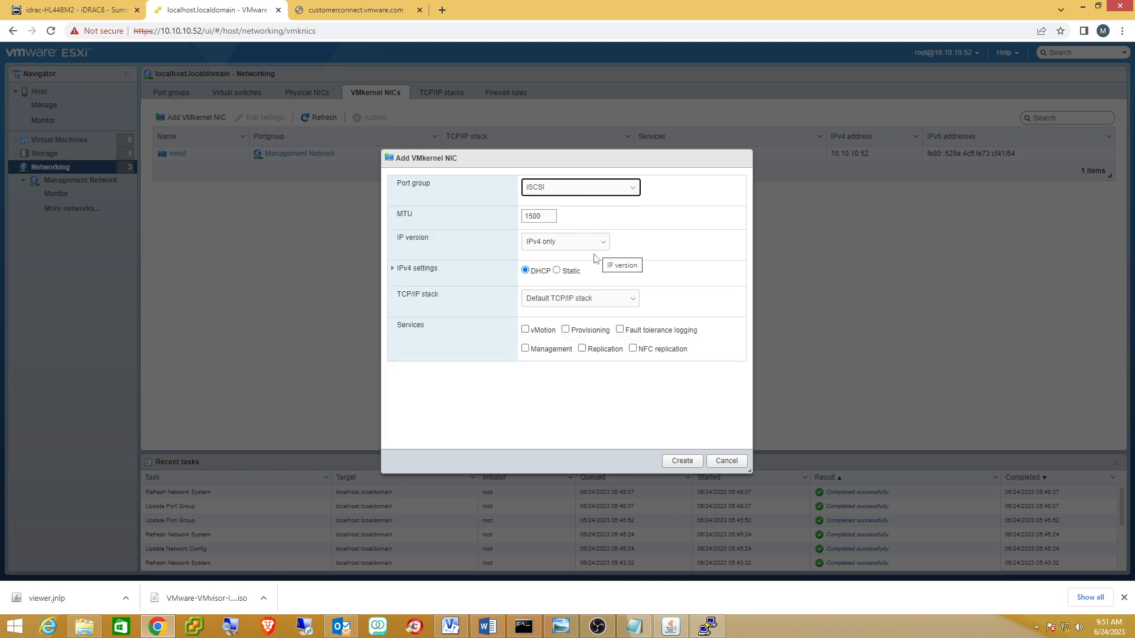
pyautogui.click(556, 271)
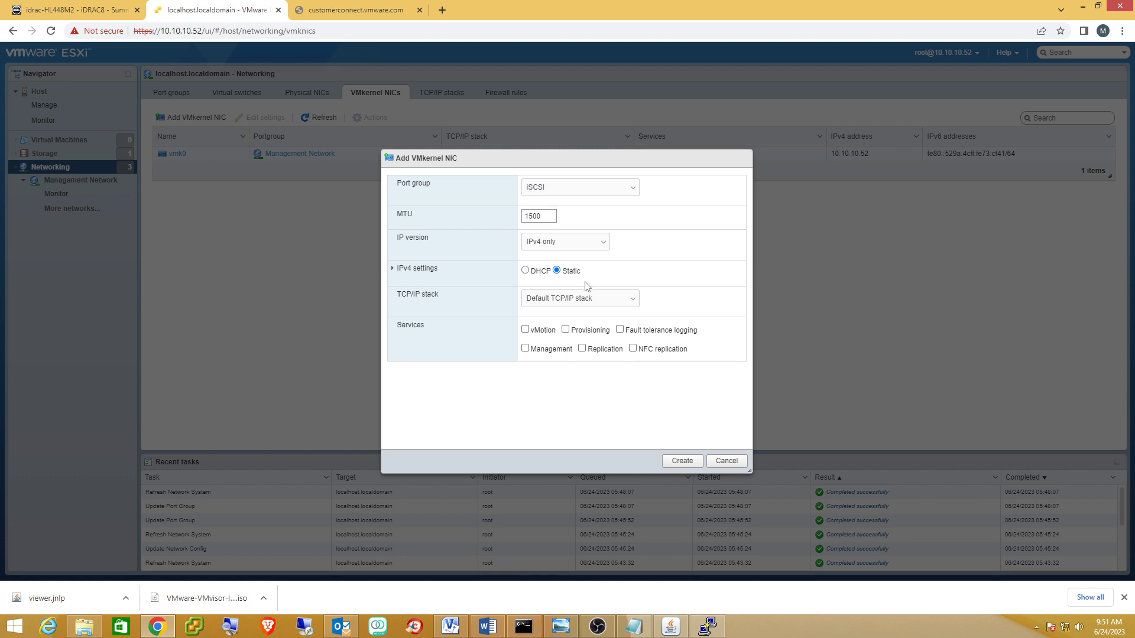
# Keep the Default TCP/IP stack, then check the Visio diagram before returning to the NIC settings.
pyautogui.click(634, 303)
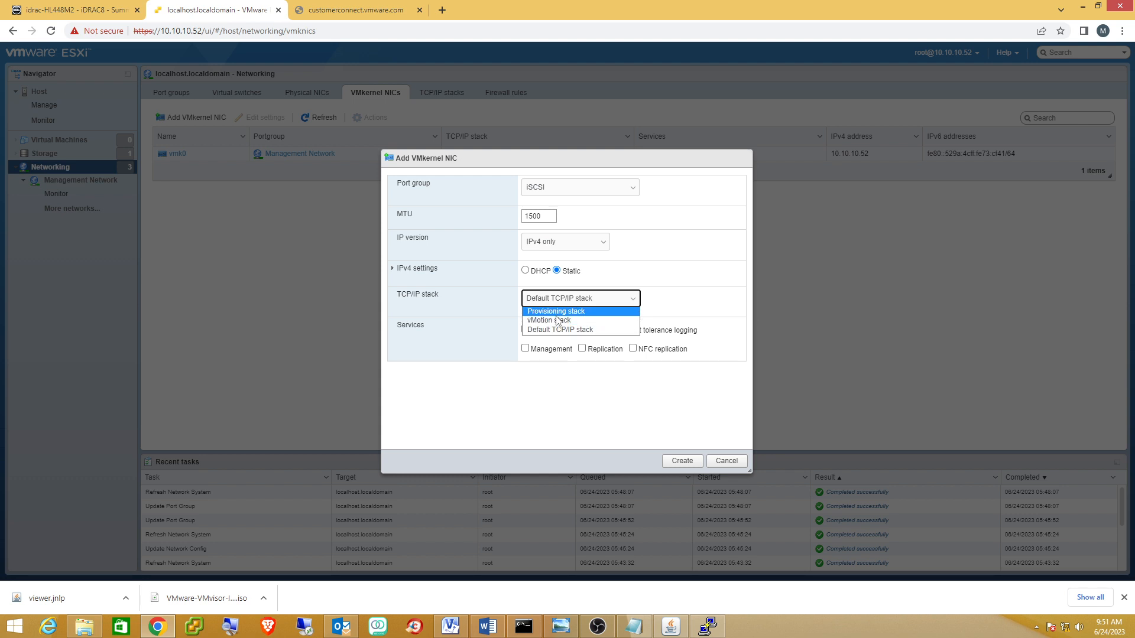
pyautogui.click(692, 277)
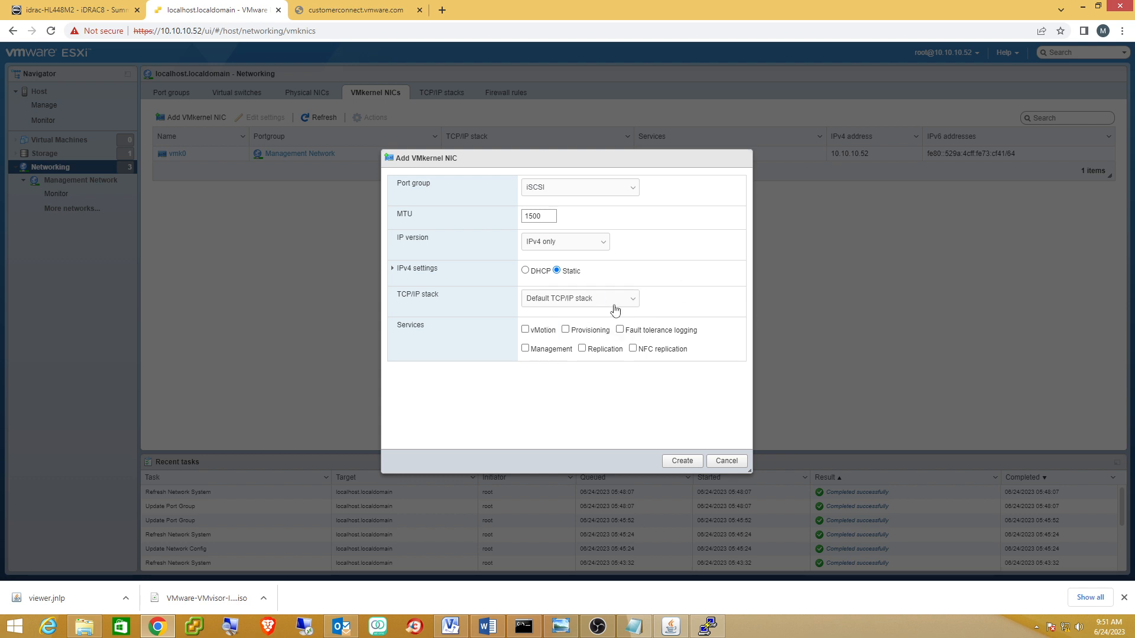
pyautogui.click(630, 304)
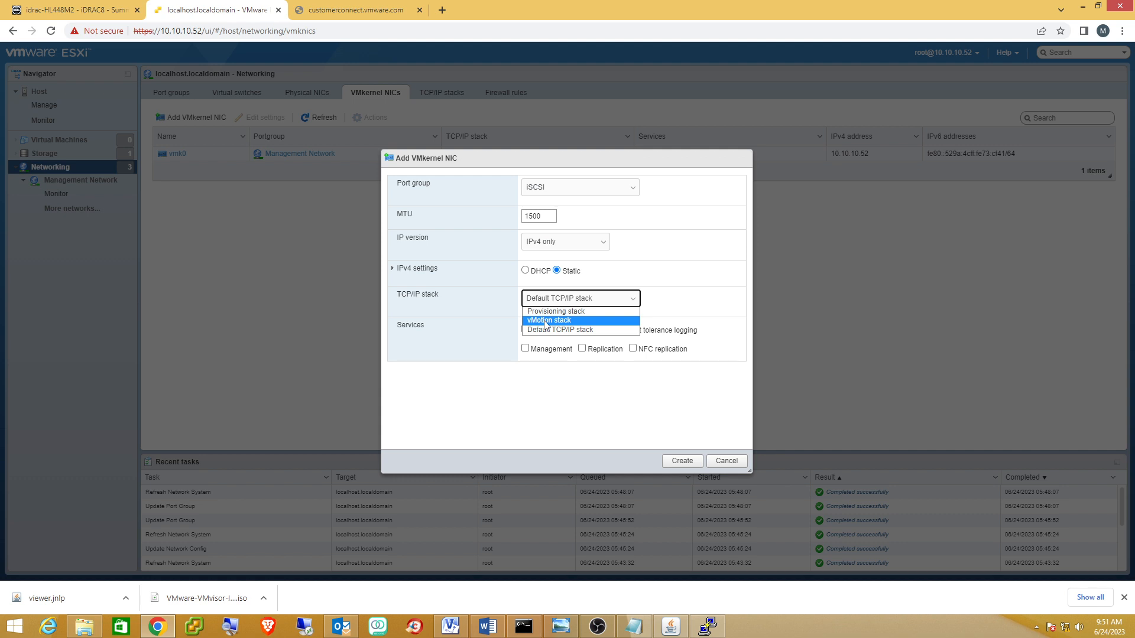
pyautogui.click(710, 296)
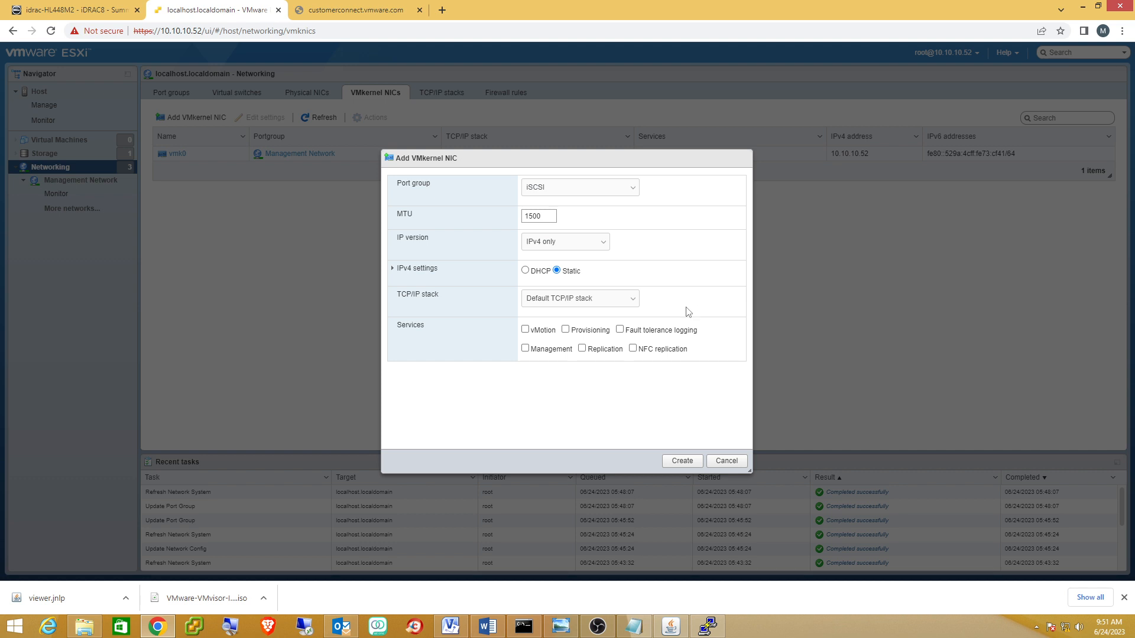
pyautogui.click(451, 626)
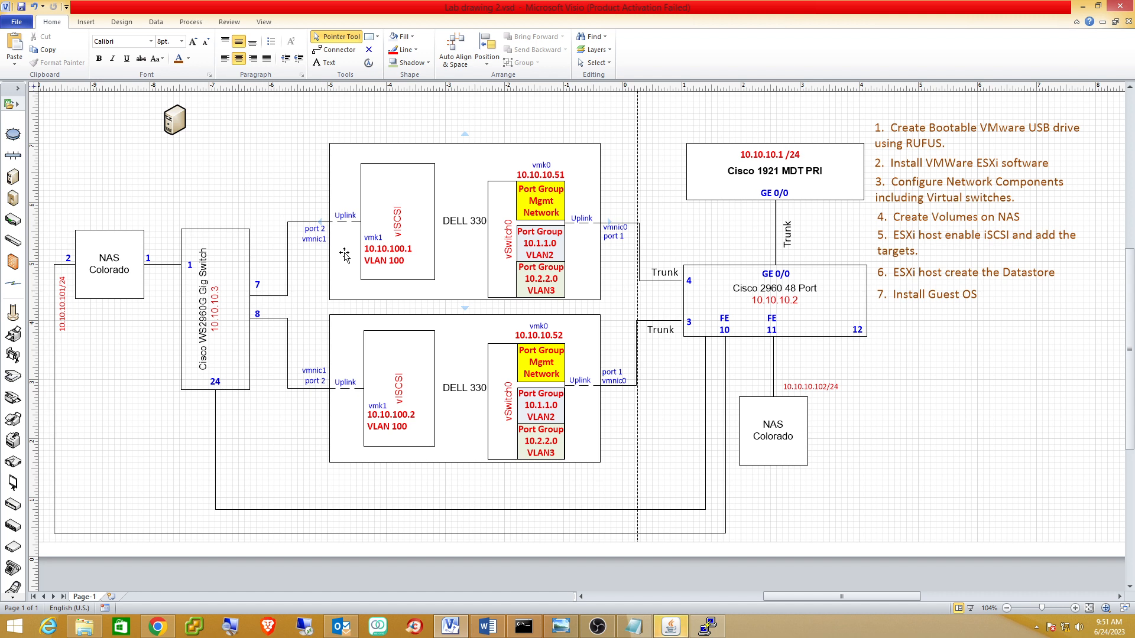
pyautogui.click(1082, 6)
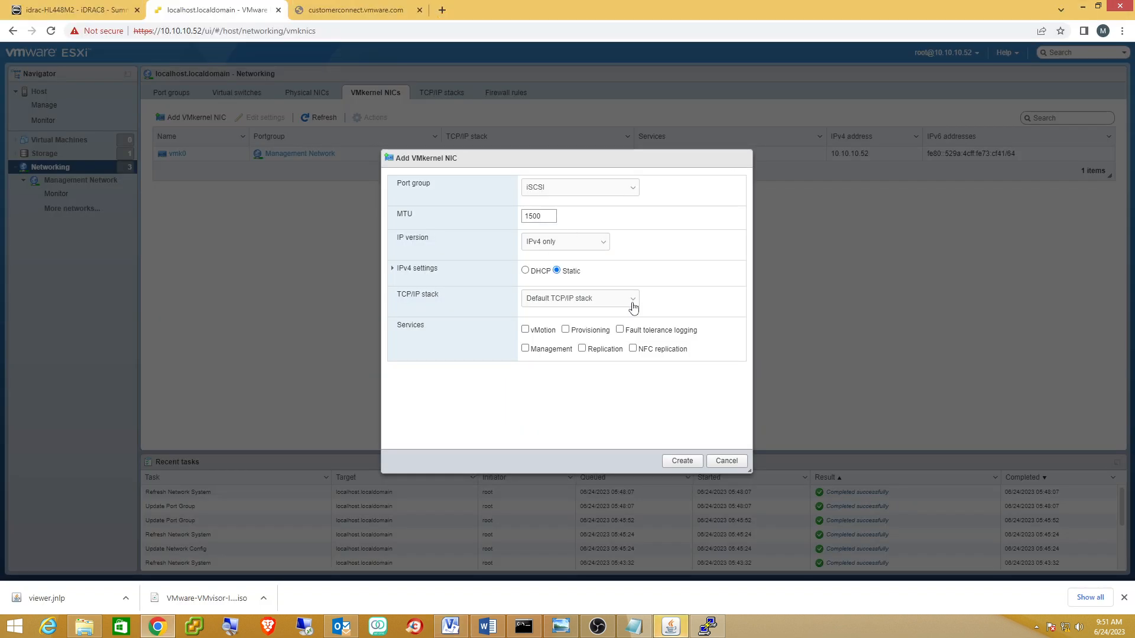
# Expand IPv4 settings and enter the static address 10.10.100.2, checking it against the diagram.
pyautogui.click(391, 270)
pyautogui.click(530, 317)
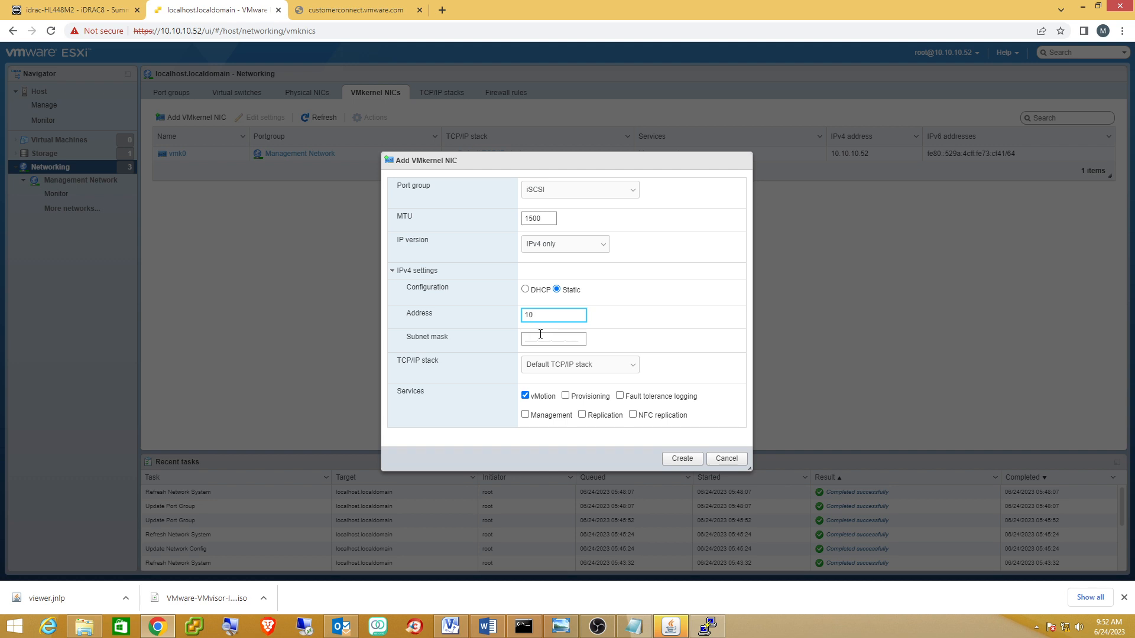
pyautogui.click(540, 334)
pyautogui.click(540, 312)
pyautogui.click(451, 626)
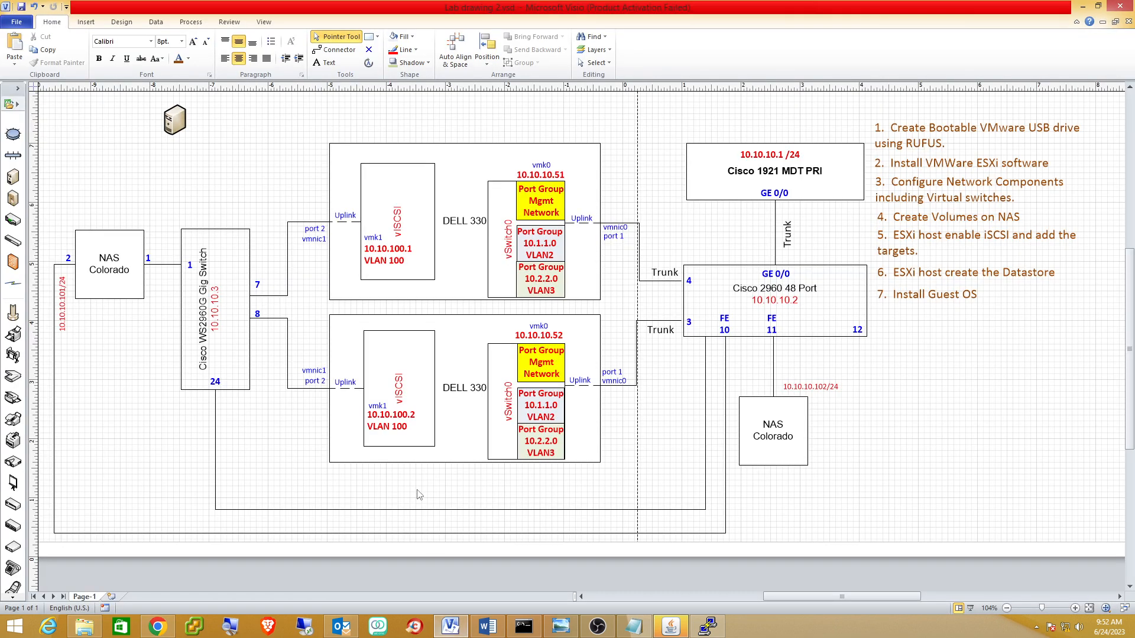
pyautogui.click(1083, 6)
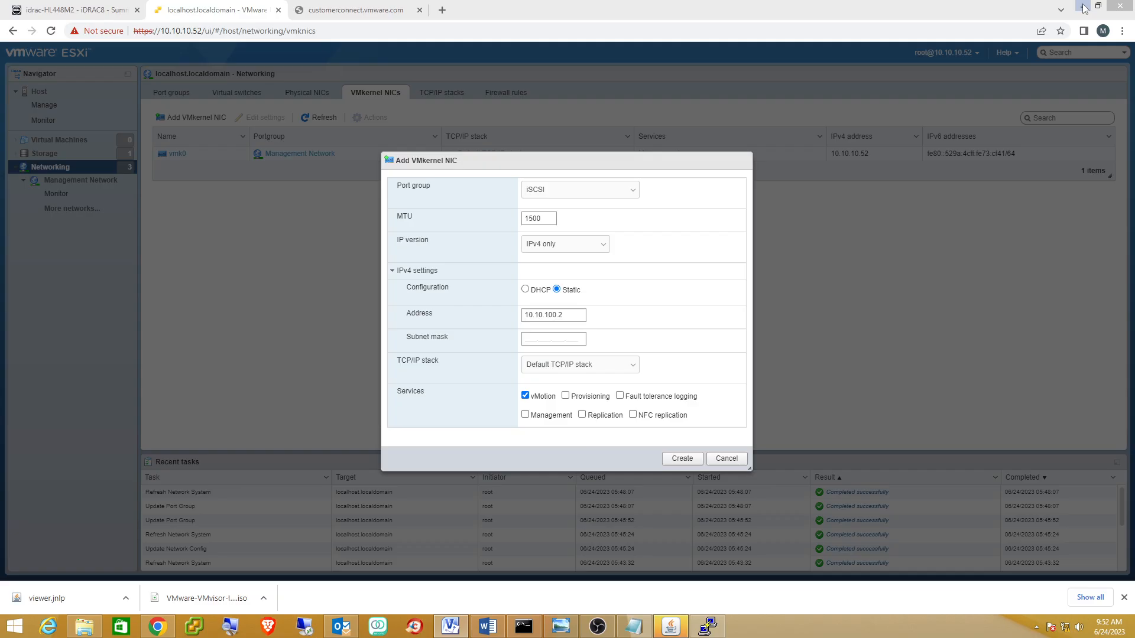
# Enter subnet mask 255.255.255.0, create the vmk1 NIC, and bring up the Visio diagram.
pyautogui.click(540, 335)
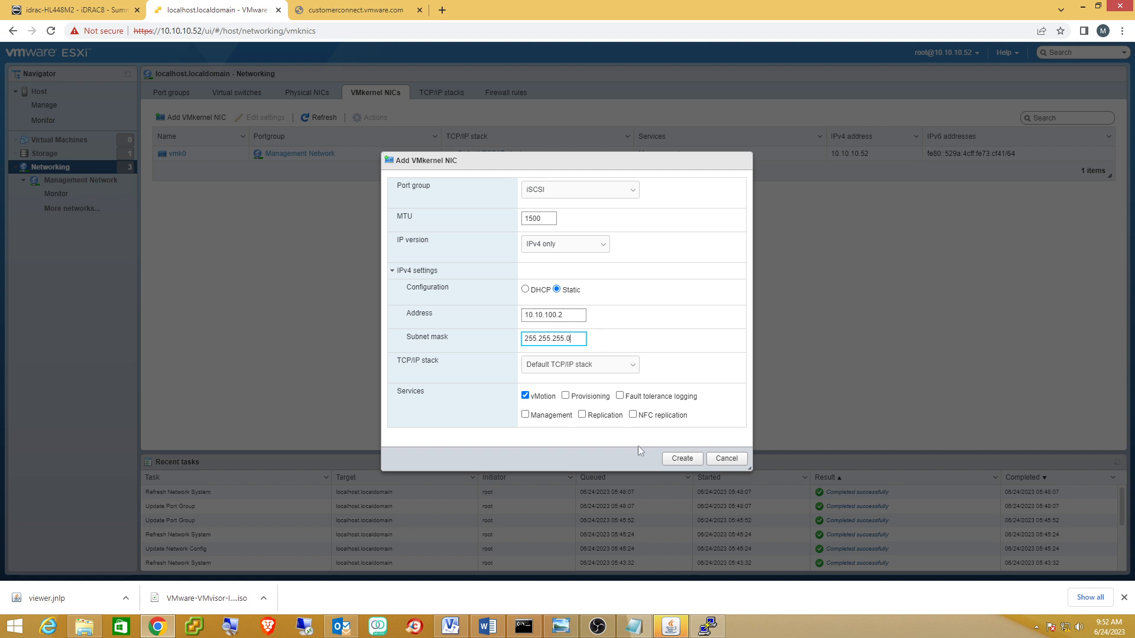
pyautogui.write('255.255.255.0')
pyautogui.click(679, 460)
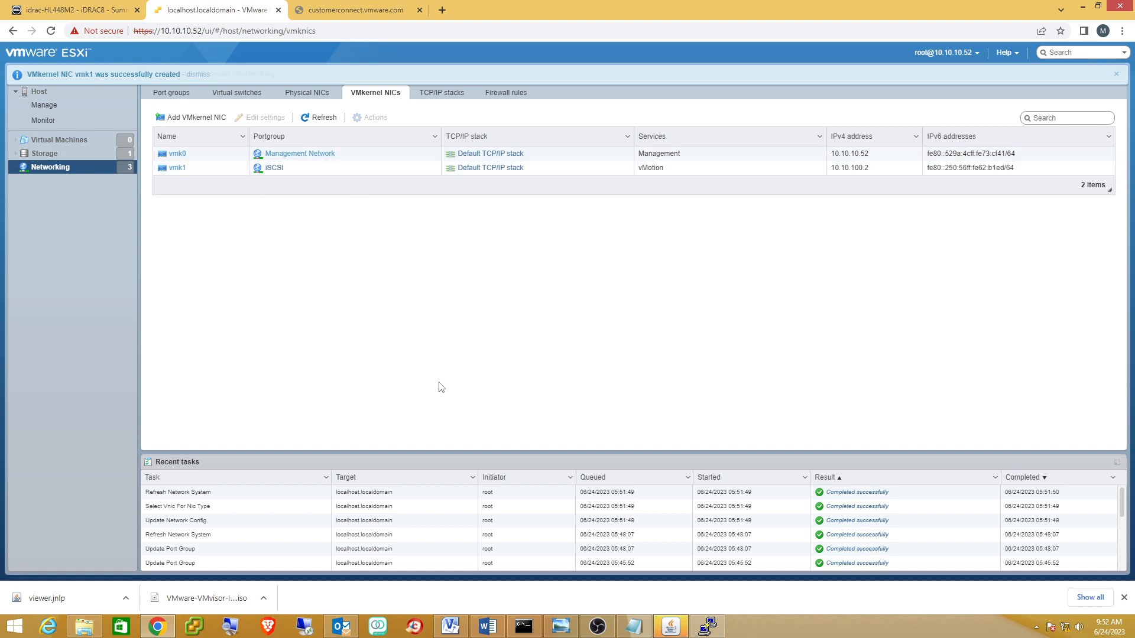
pyautogui.click(451, 626)
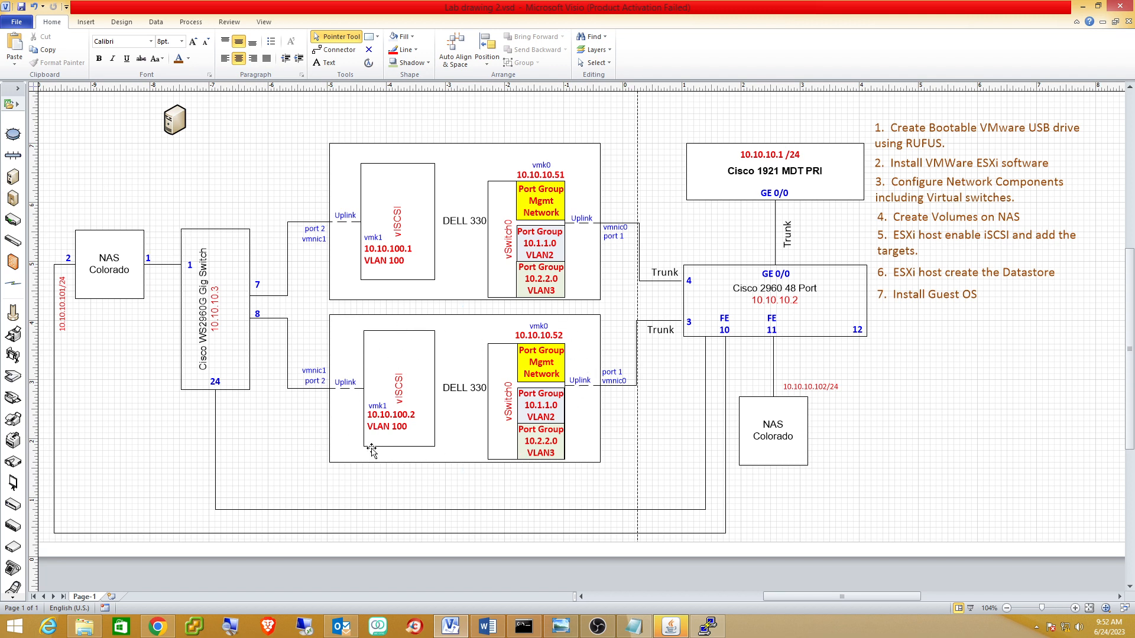
# Open a PuTTY SSH session to the switch at 10.1.1.1 and submit the login username.
pyautogui.rightClick(707, 626)
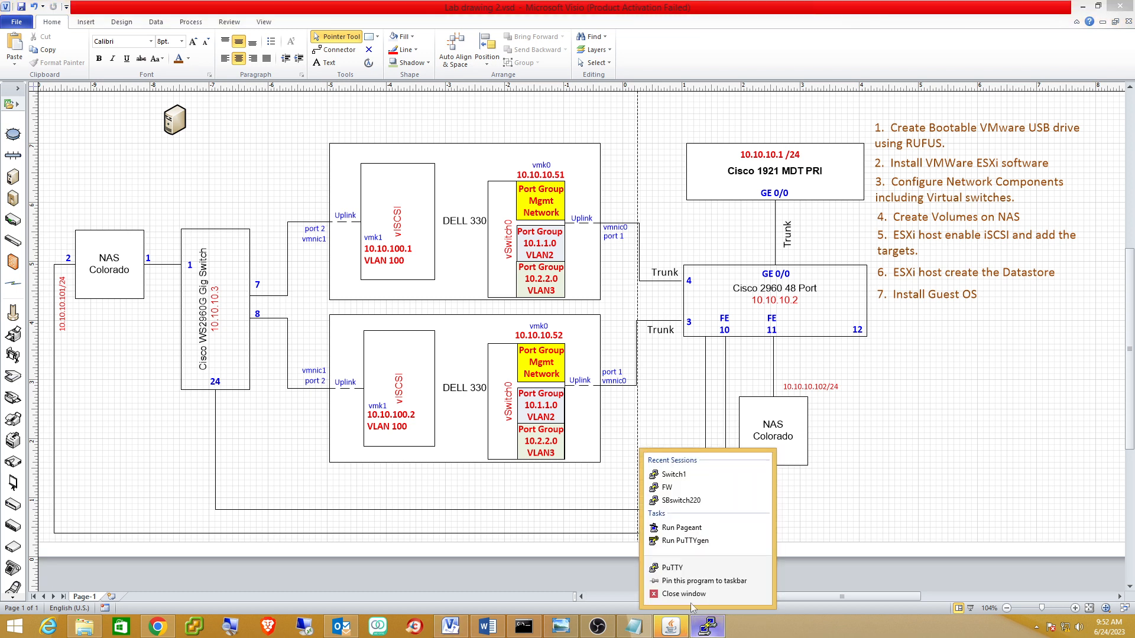
pyautogui.click(674, 570)
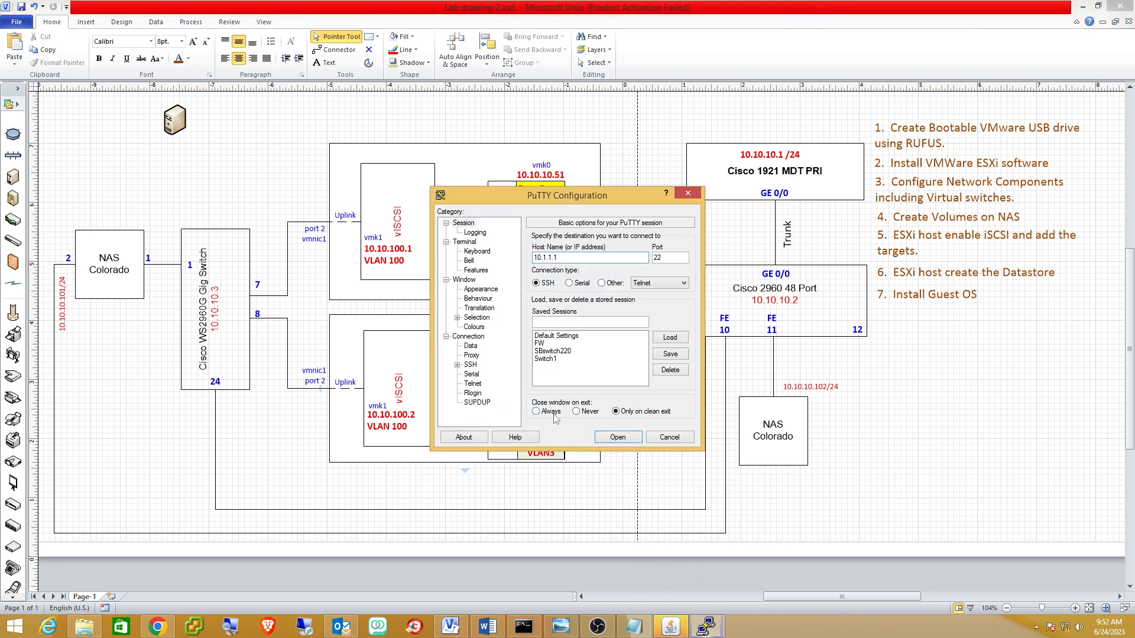
pyautogui.moveTo(586, 259); pyautogui.dragTo(520, 260)
pyautogui.write('10')
pyautogui.press('Return')
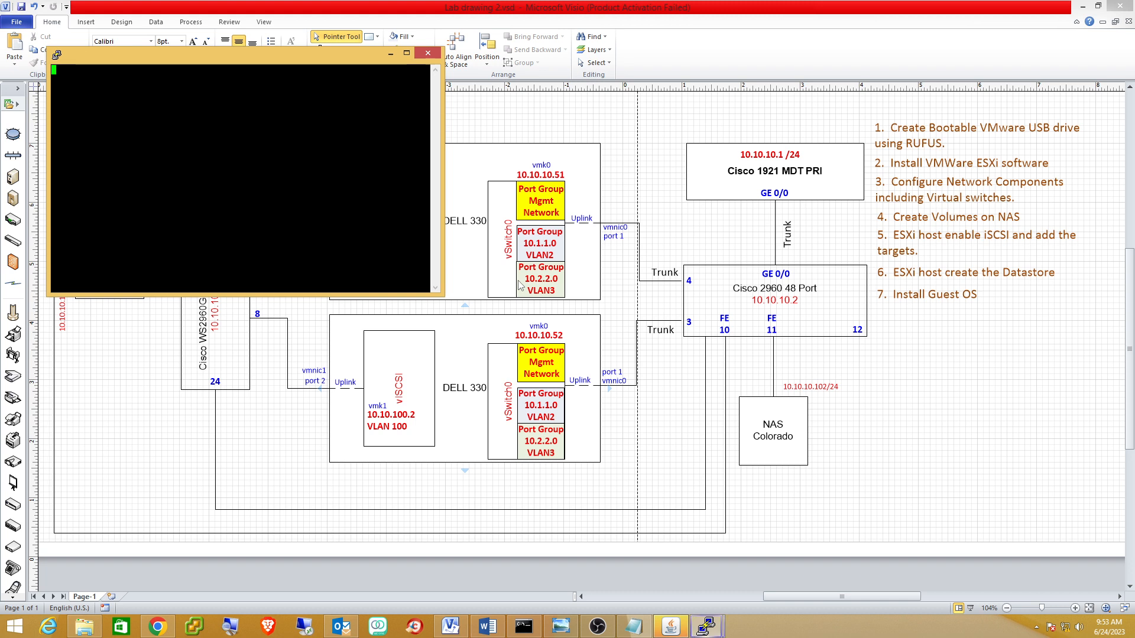
pyautogui.moveTo(314, 61); pyautogui.dragTo(620, 188)
pyautogui.write('mark')
pyautogui.press('Return')
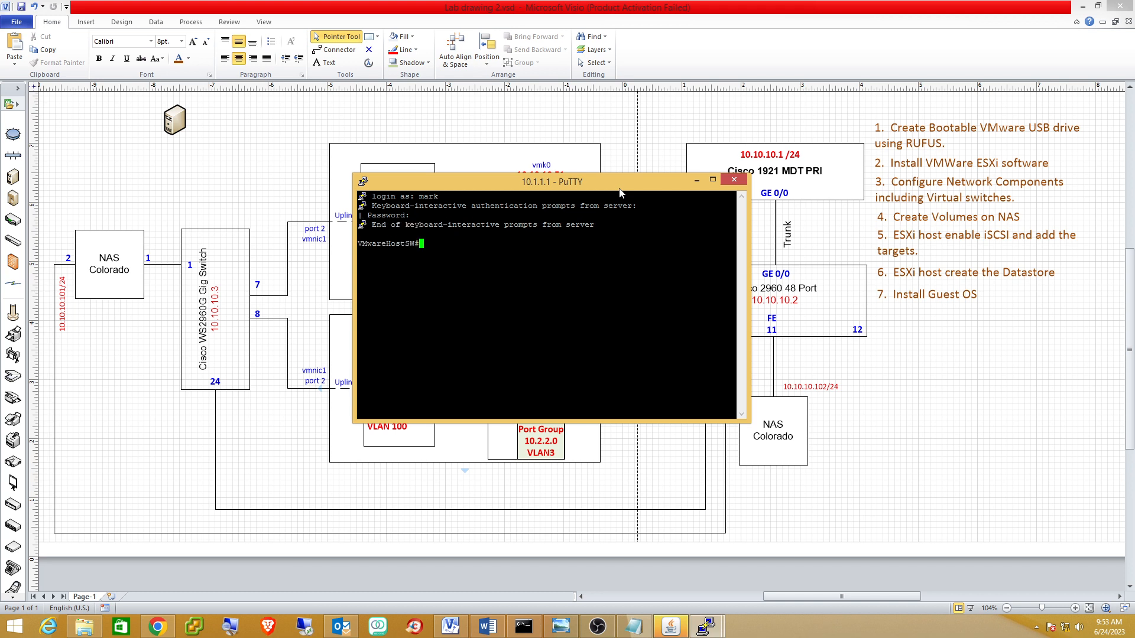
# Review the running configuration with sh run, then enter global configuration mode with conf t.
pyautogui.write('sh run')
pyautogui.press('Return')
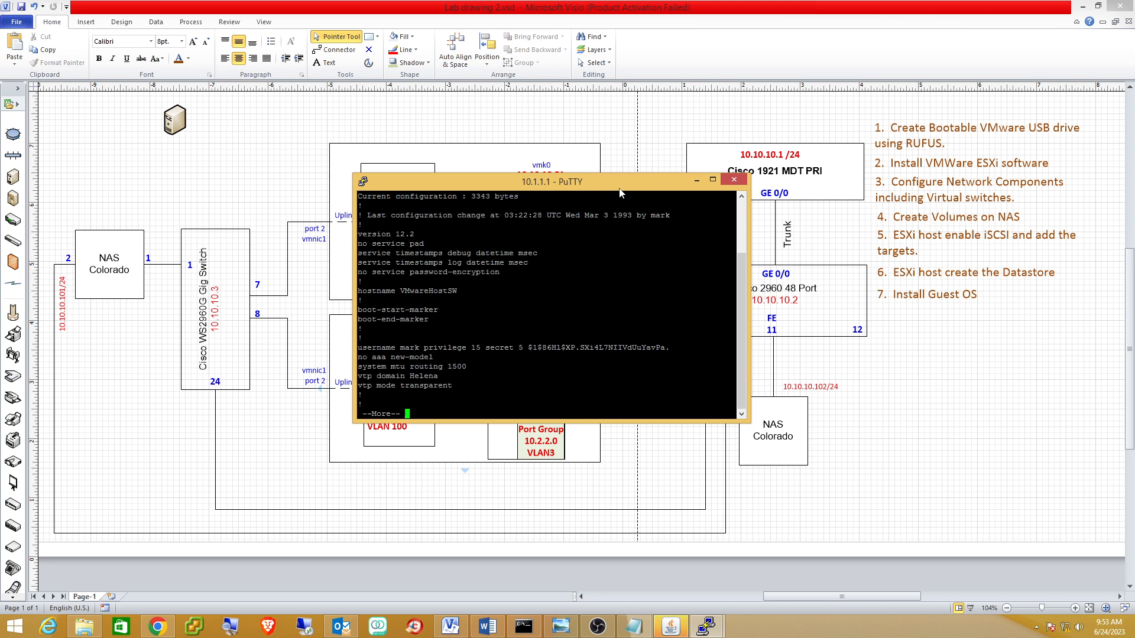
pyautogui.press('space')
pyautogui.press('space')
pyautogui.press('space')
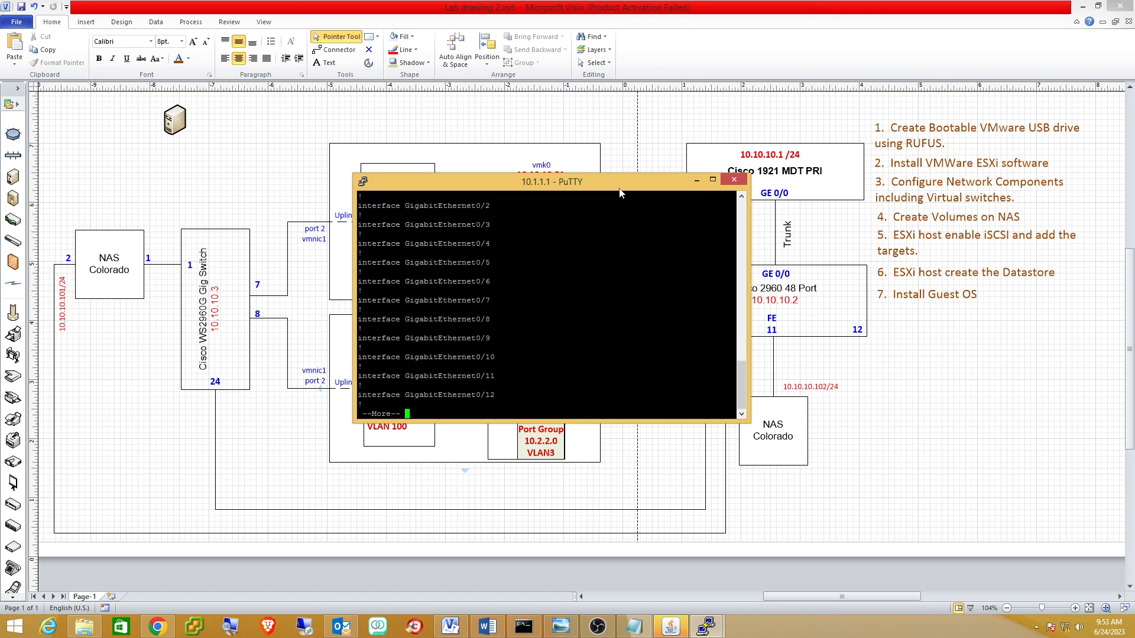
pyautogui.press('space')
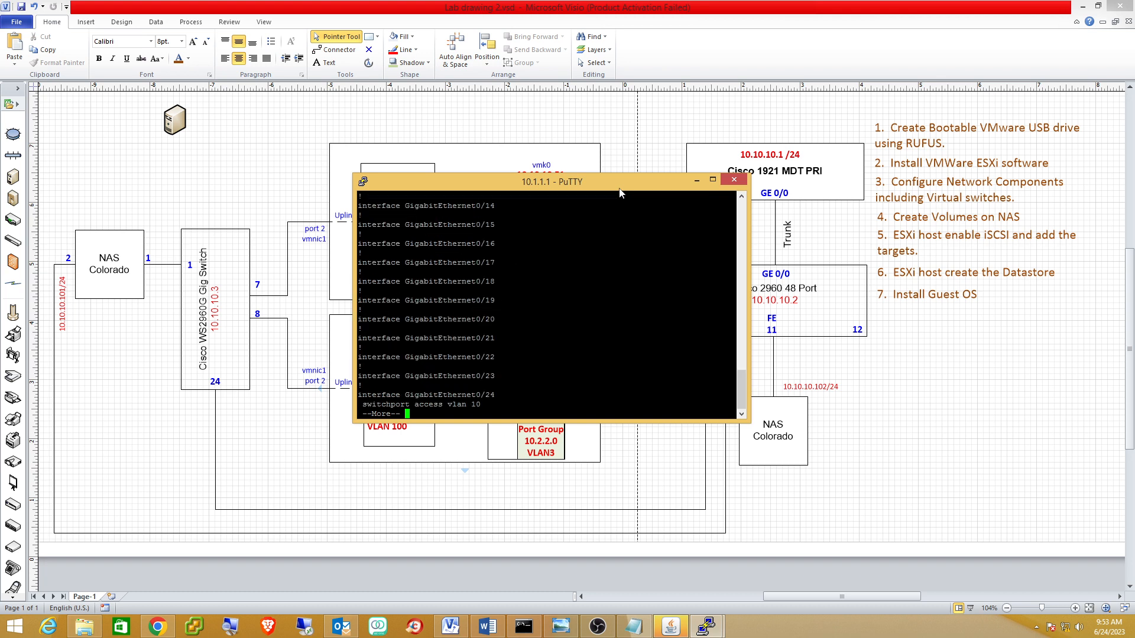
pyautogui.write('q')
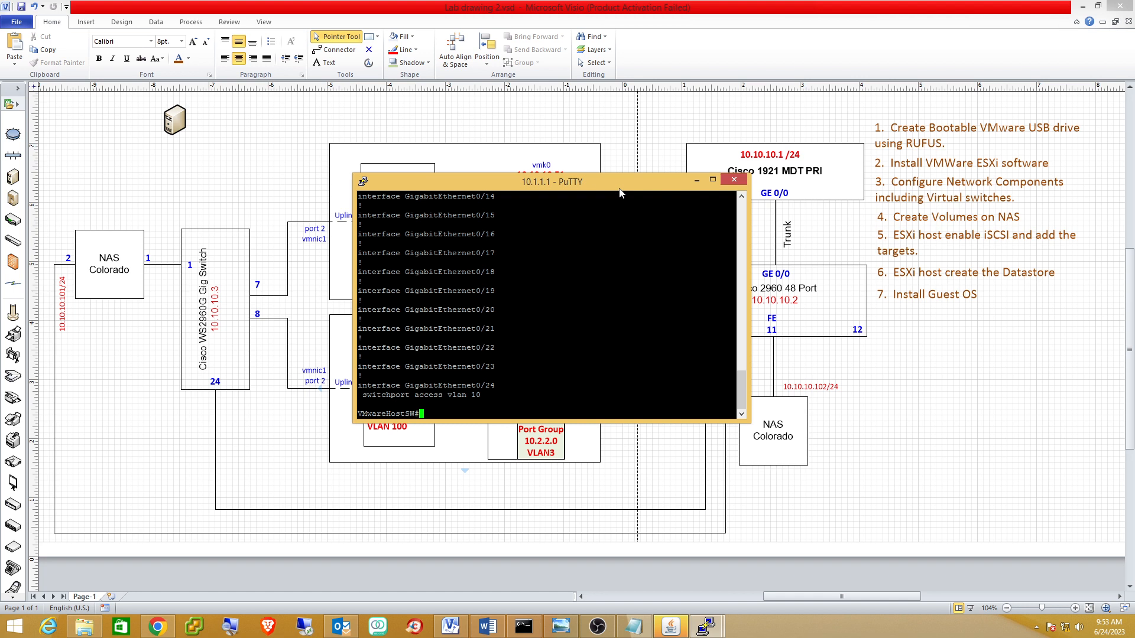
pyautogui.write('conf t')
pyautogui.press('Return')
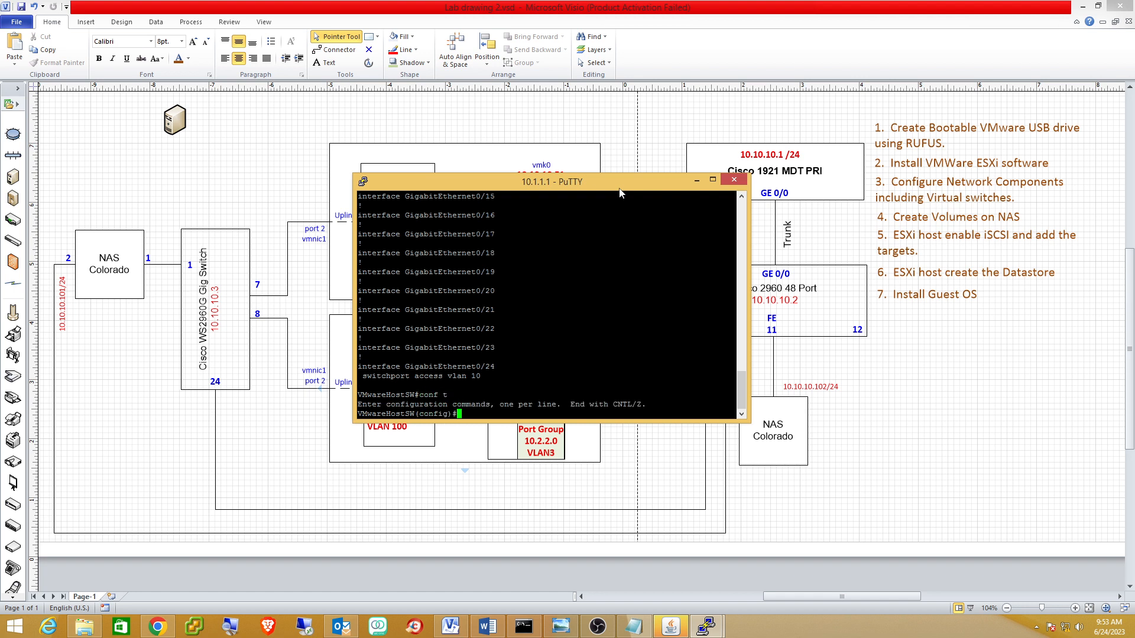
# Select the interface range GigabitEthernet0/1 - 23.
pyautogui.write('int')
pyautogui.press('Tab')
pyautogui.write('ran')
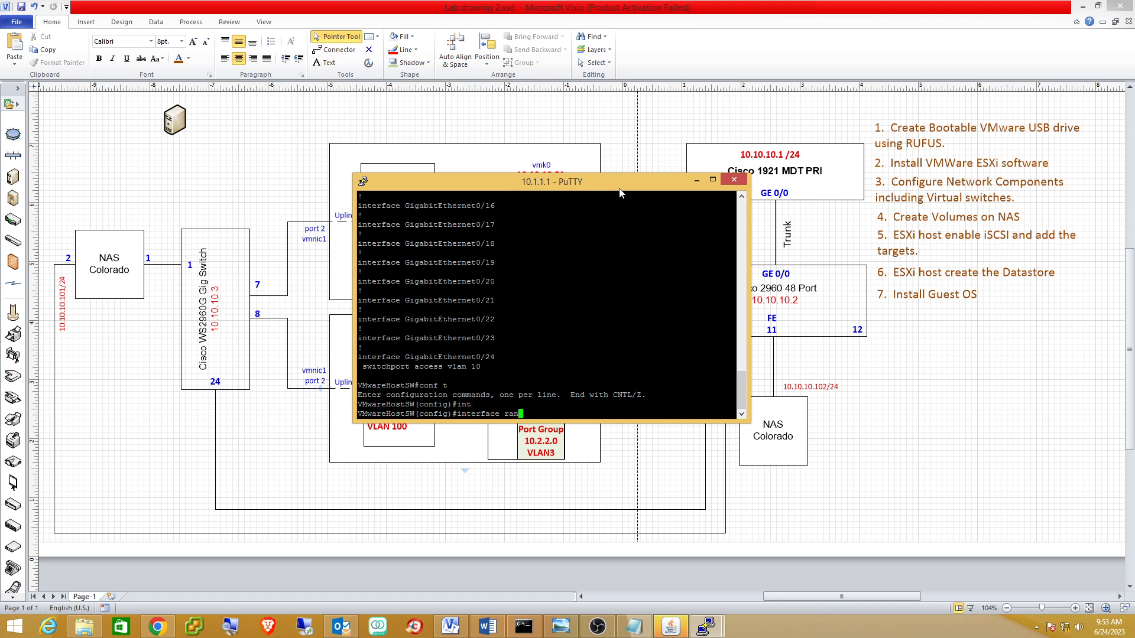
pyautogui.press('Tab')
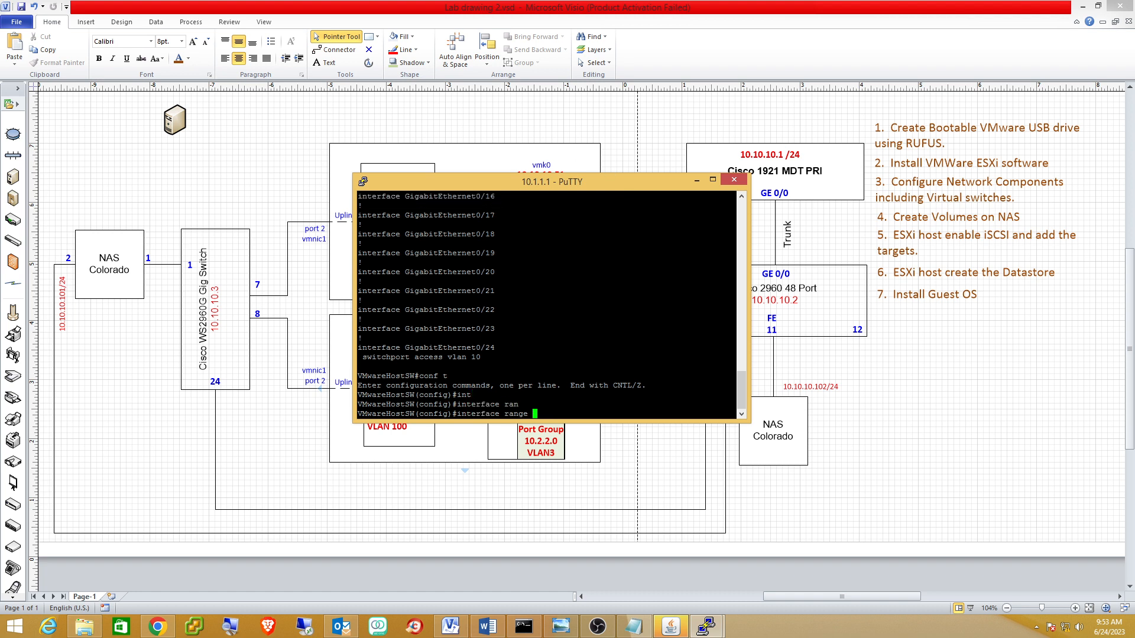
pyautogui.moveTo(400, 310); pyautogui.dragTo(484, 309)
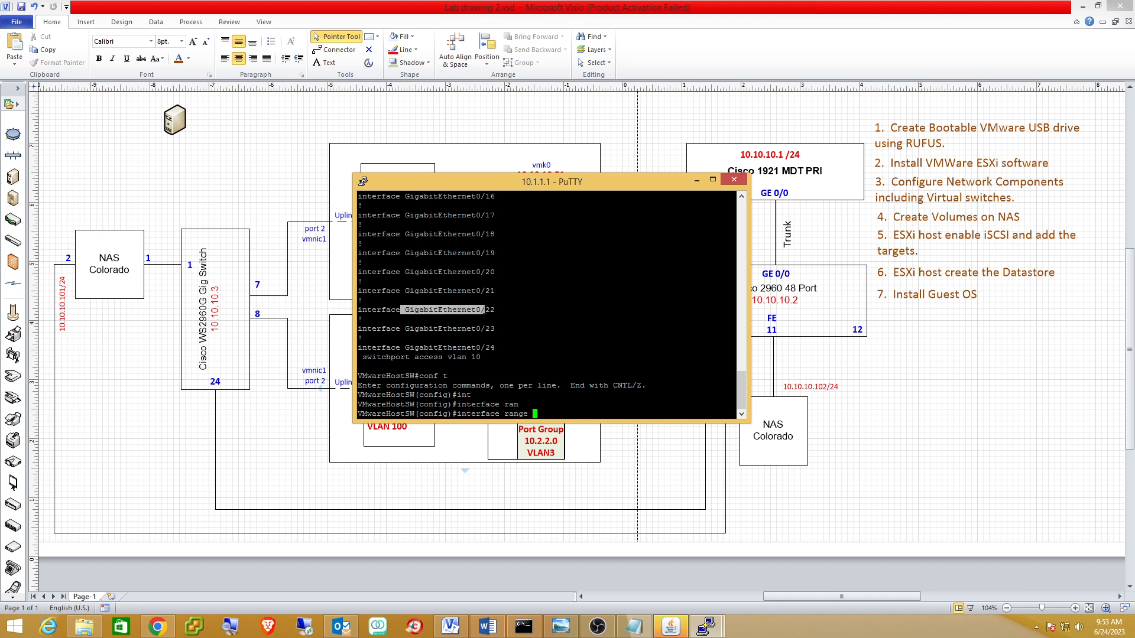
pyautogui.rightClick(485, 310)
pyautogui.write('1 - 23')
pyautogui.press('Return')
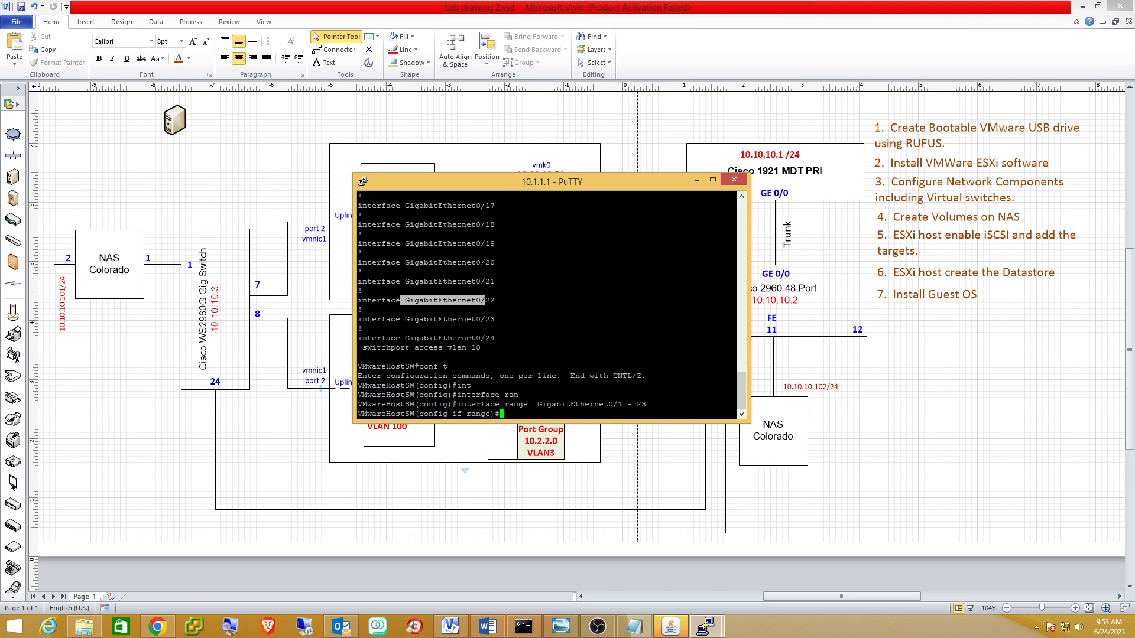
# Set ports Gi0/1-23 to switchport mode access and assign them to access VLAN 100.
pyautogui.write('swit')
pyautogui.write('c')
pyautogui.press('Tab')
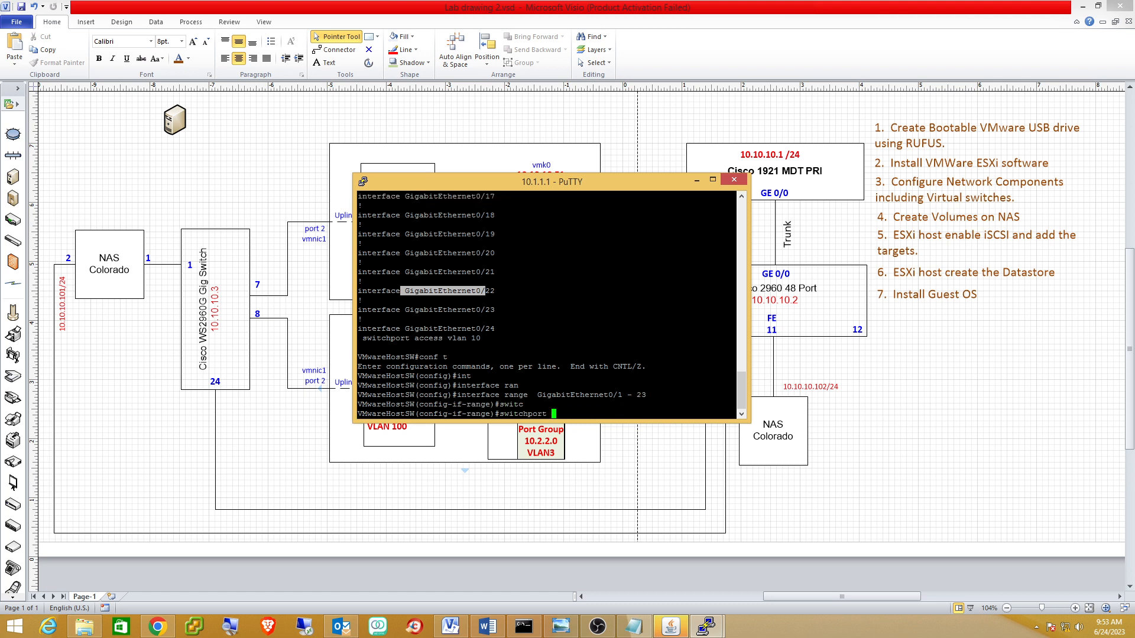
pyautogui.write('mode access')
pyautogui.press('Return')
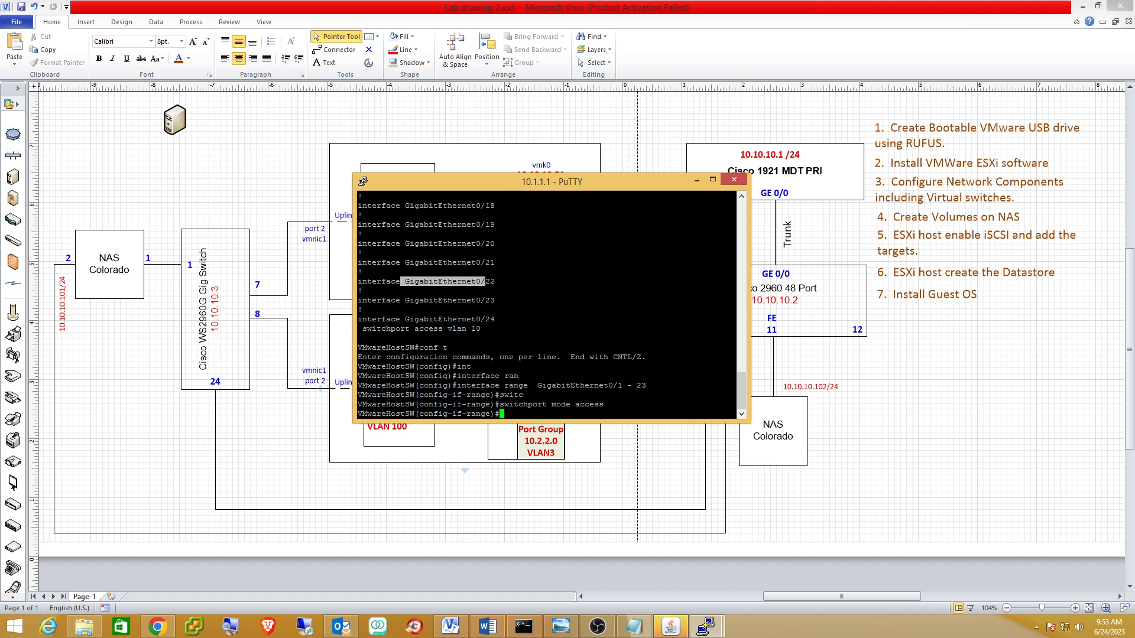
pyautogui.write('sw')
pyautogui.press('Tab')
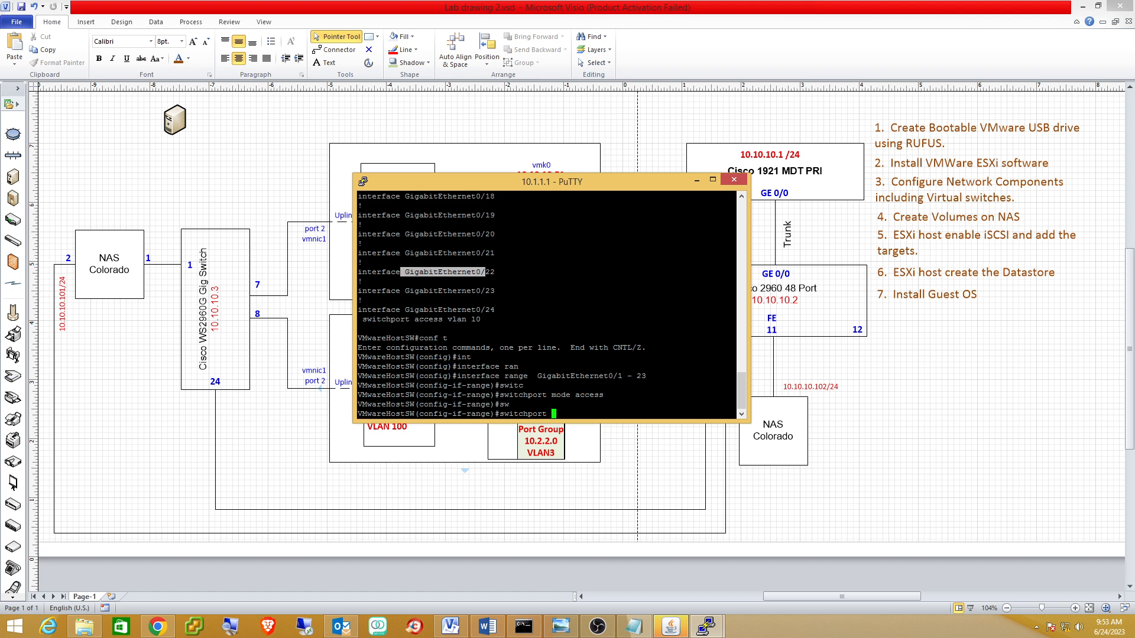
pyautogui.write('vl')
pyautogui.press('Tab')
pyautogui.press('BackSpace')
pyautogui.press('BackSpace')
pyautogui.write('a')
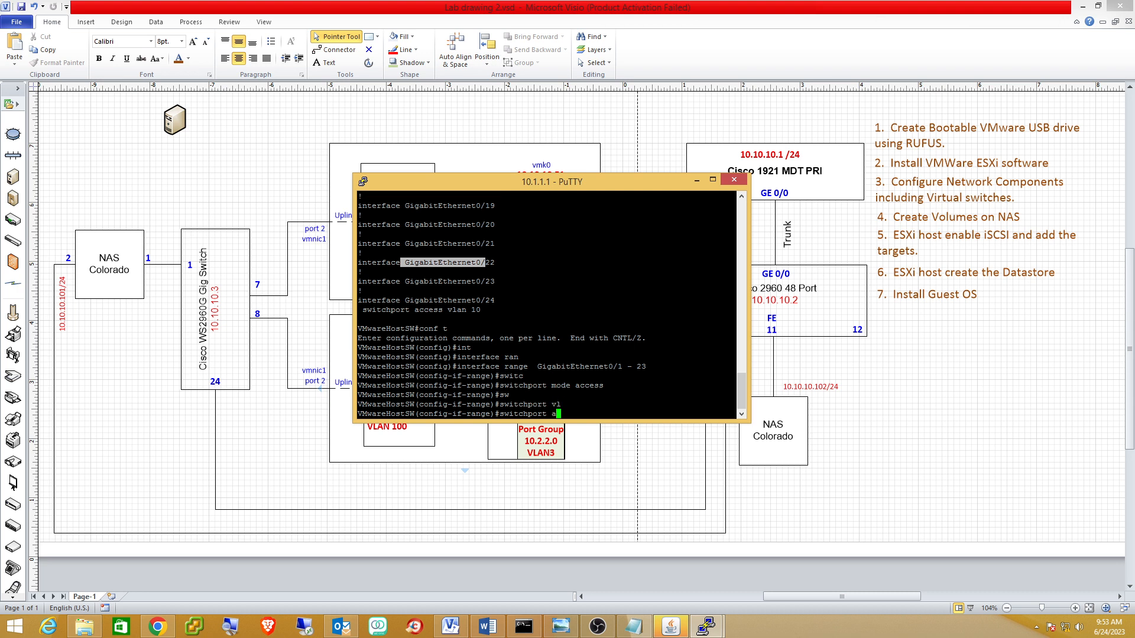
pyautogui.press('Tab')
pyautogui.write('cc')
pyautogui.press('Tab')
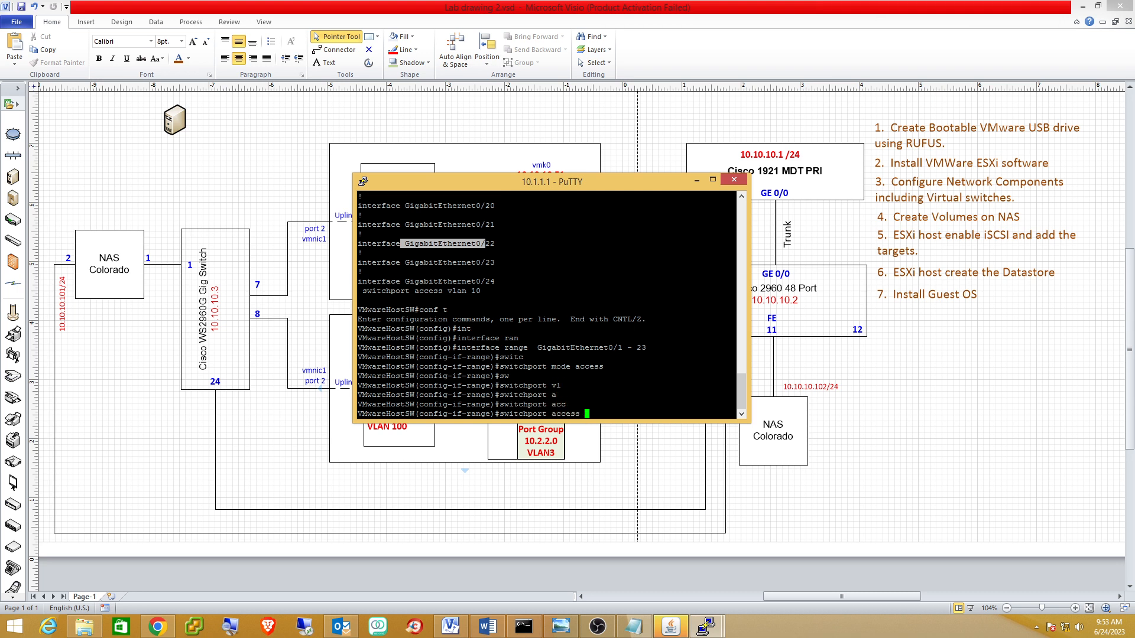
pyautogui.write('vl')
pyautogui.press('Tab')
pyautogui.write('100')
pyautogui.press('Return')
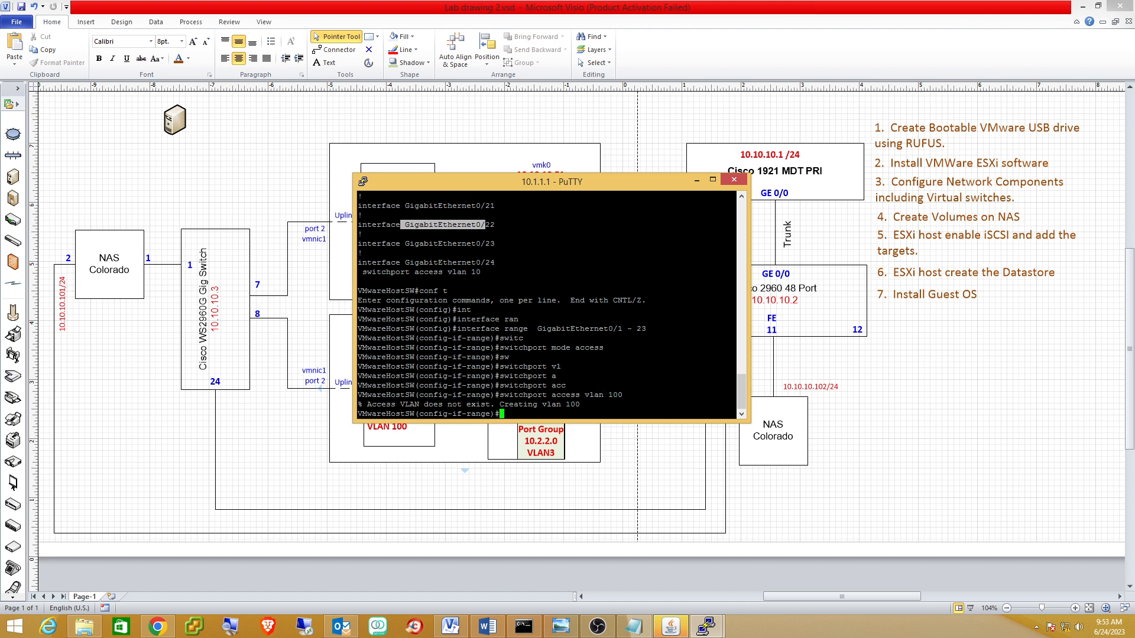
# Enable spanning-tree portfast on the port range and exit configuration mode with Ctrl+Z.
pyautogui.write('spann')
pyautogui.press('Tab')
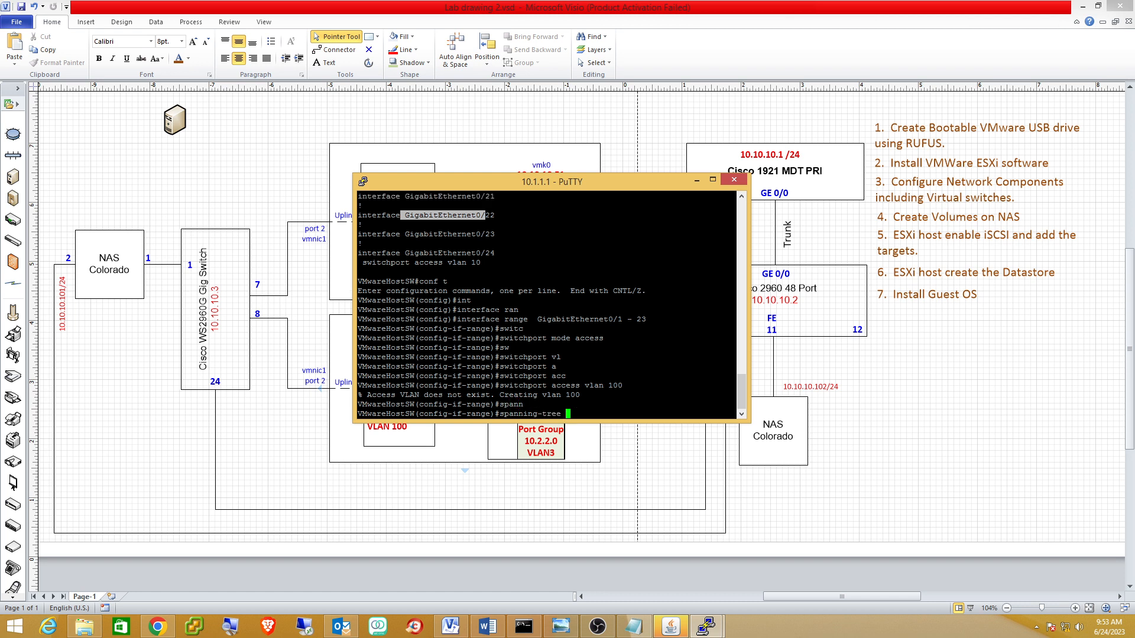
pyautogui.write('portfast')
pyautogui.press('Return')
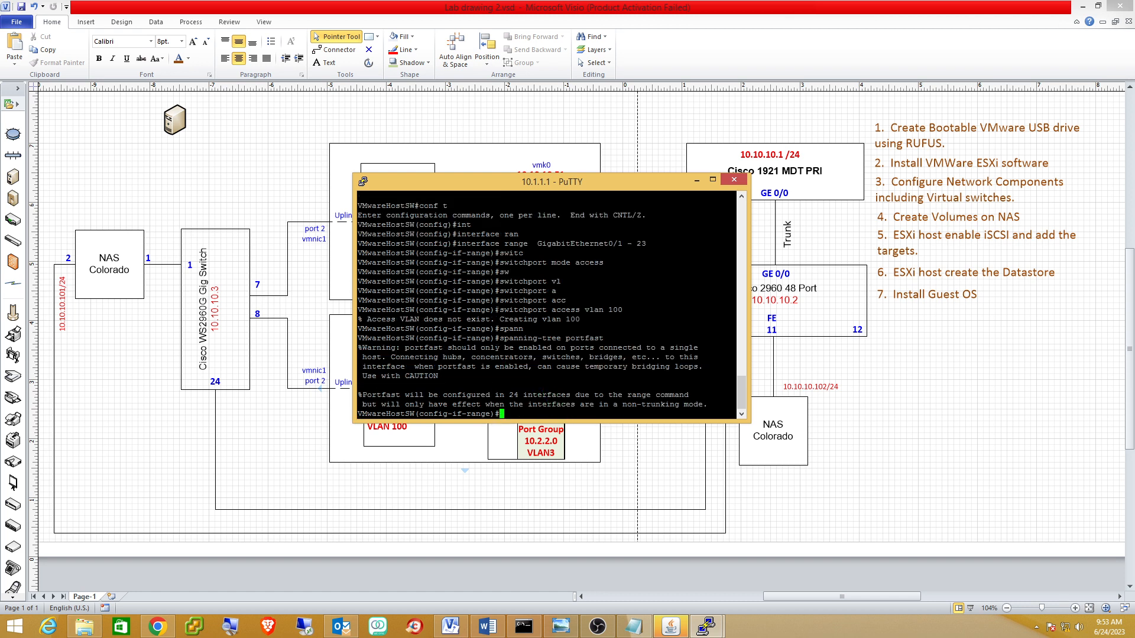
pyautogui.hotkey('ctrl', 'z')
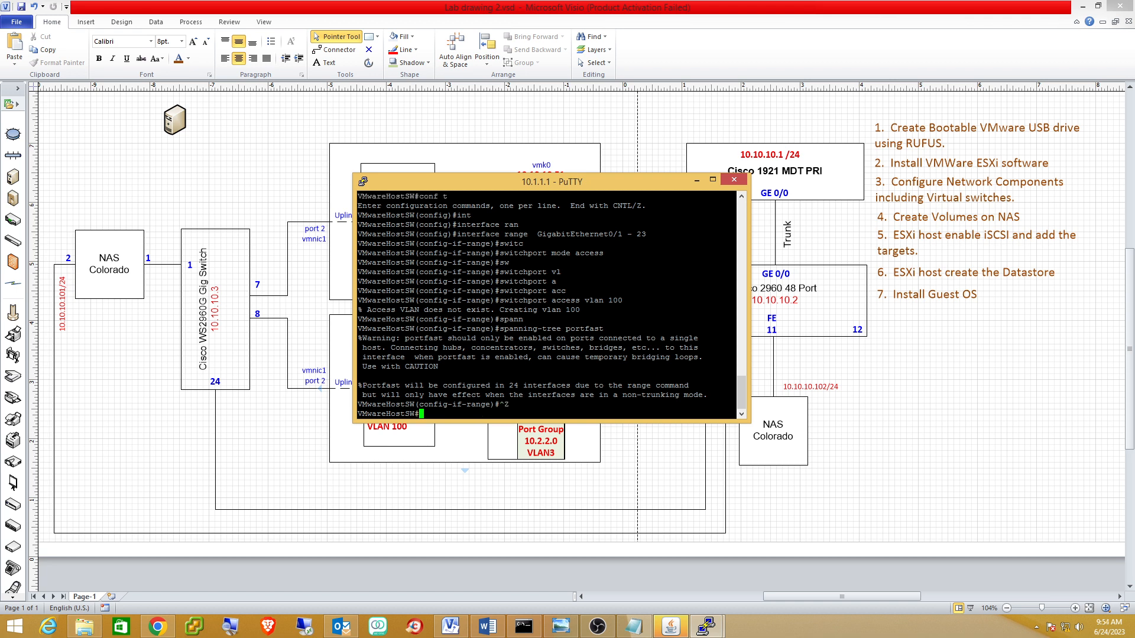
# Page through the running config to confirm ports on VLAN 100 with portfast.
pyautogui.write('sh run')
pyautogui.press('Return')
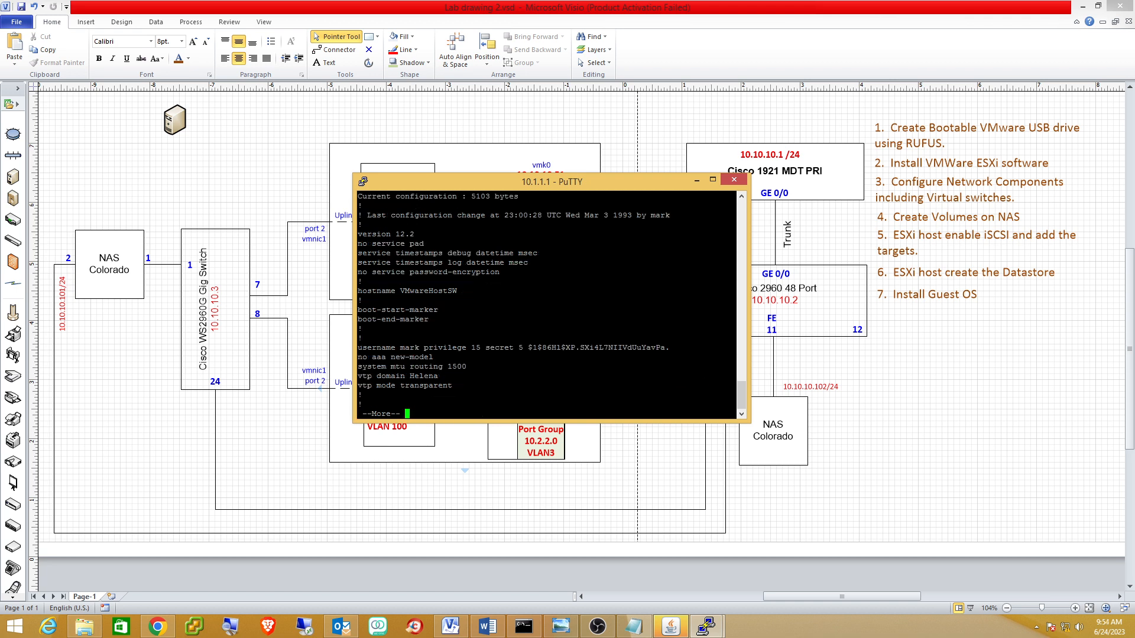
pyautogui.press('space')
pyautogui.press('space')
pyautogui.press('space')
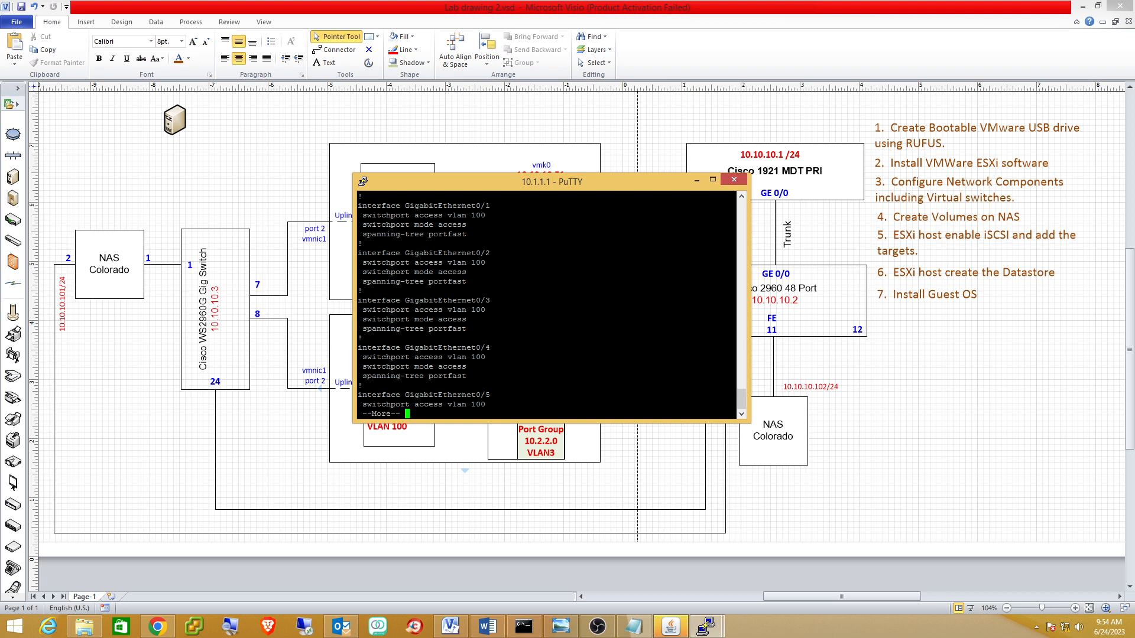
pyautogui.press('space')
pyautogui.press('space')
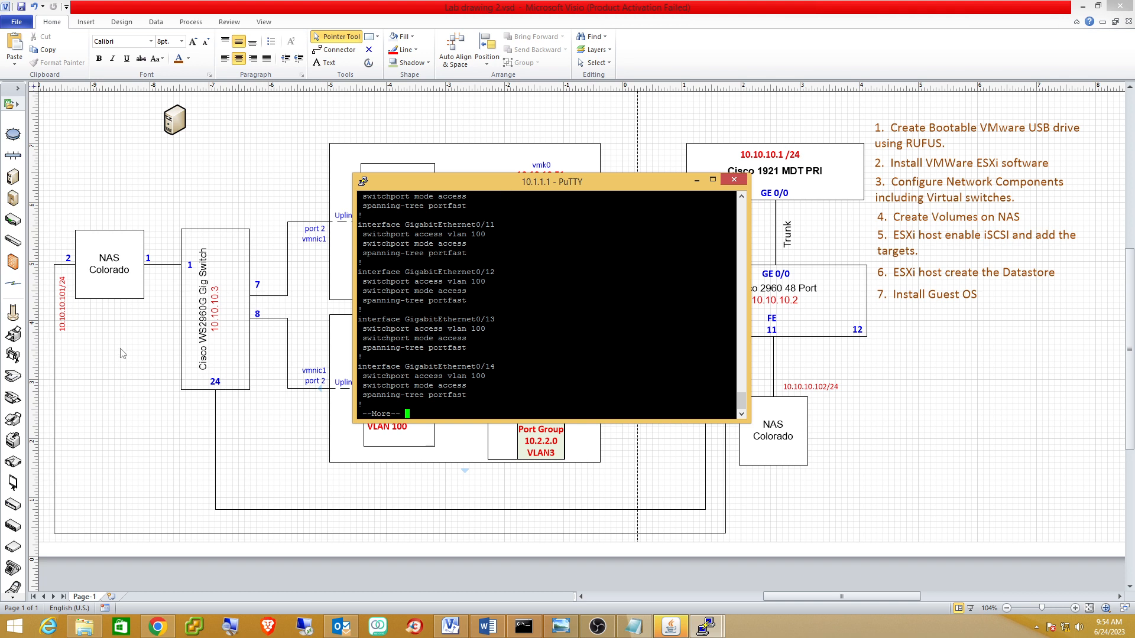
pyautogui.moveTo(450, 185); pyautogui.dragTo(718, 195)
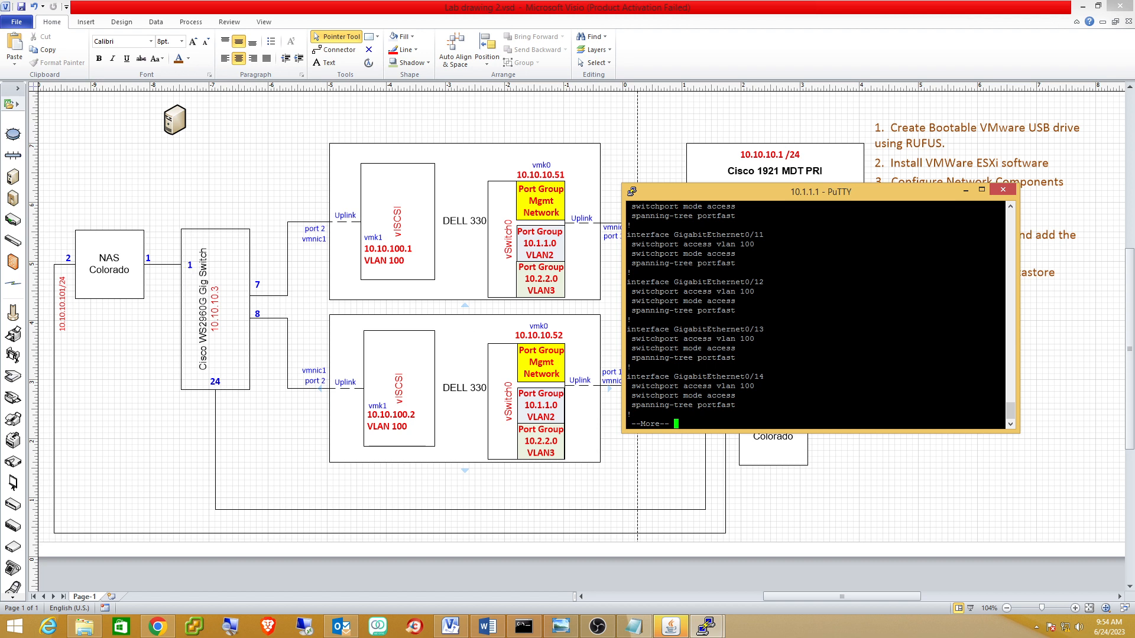
pyautogui.press('q')
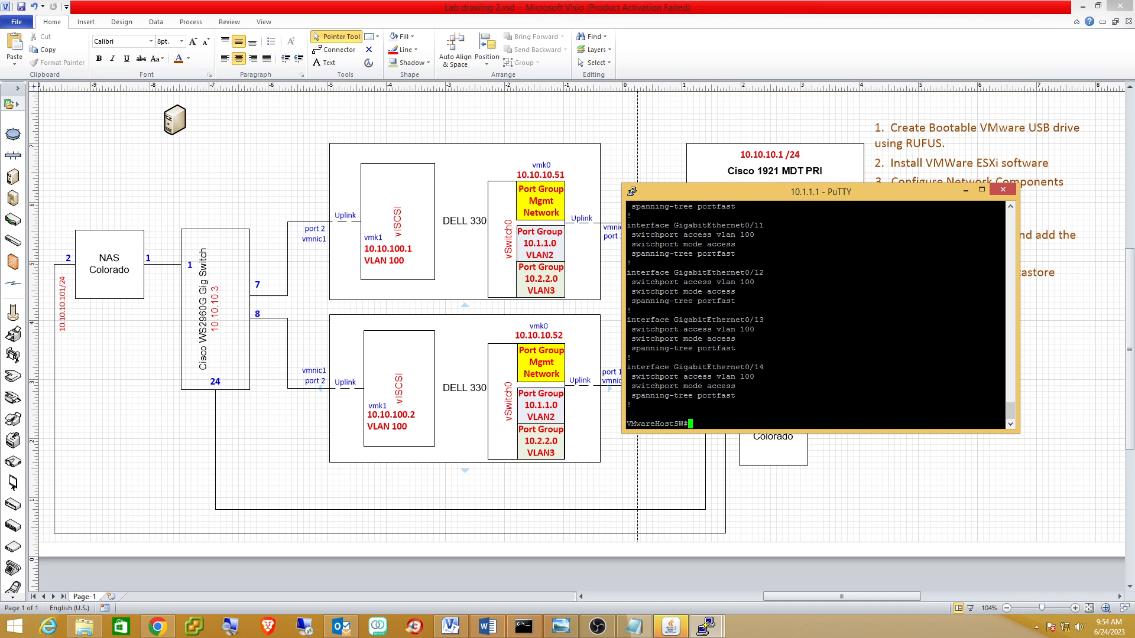
# Save the configuration with wr and minimize the PuTTY window.
pyautogui.write('wr')
pyautogui.press('Return')
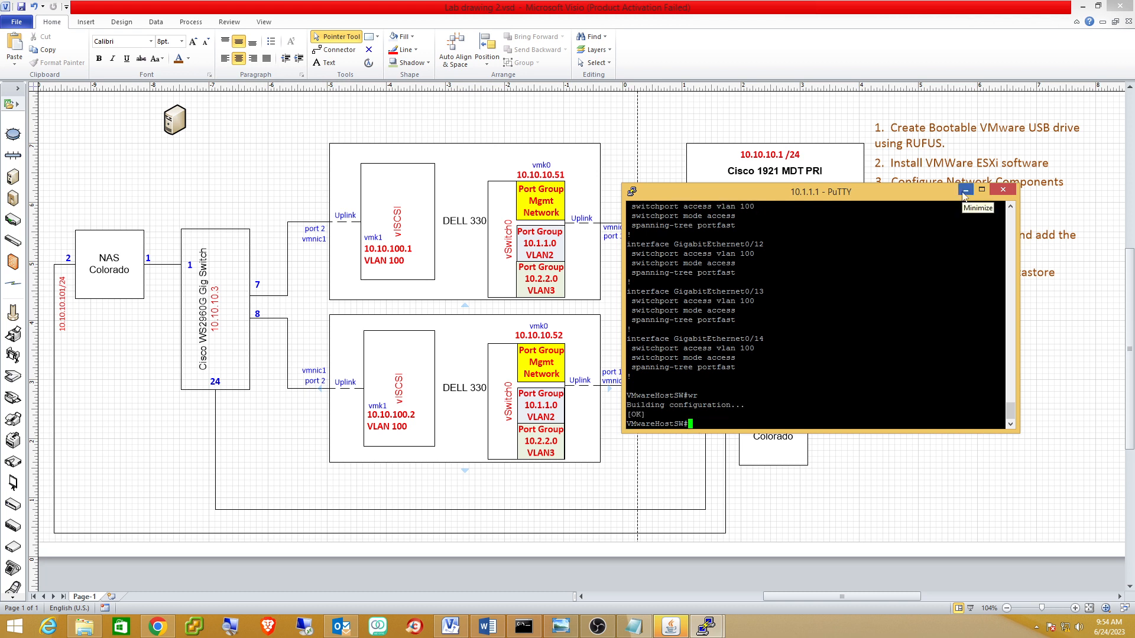
pyautogui.click(964, 191)
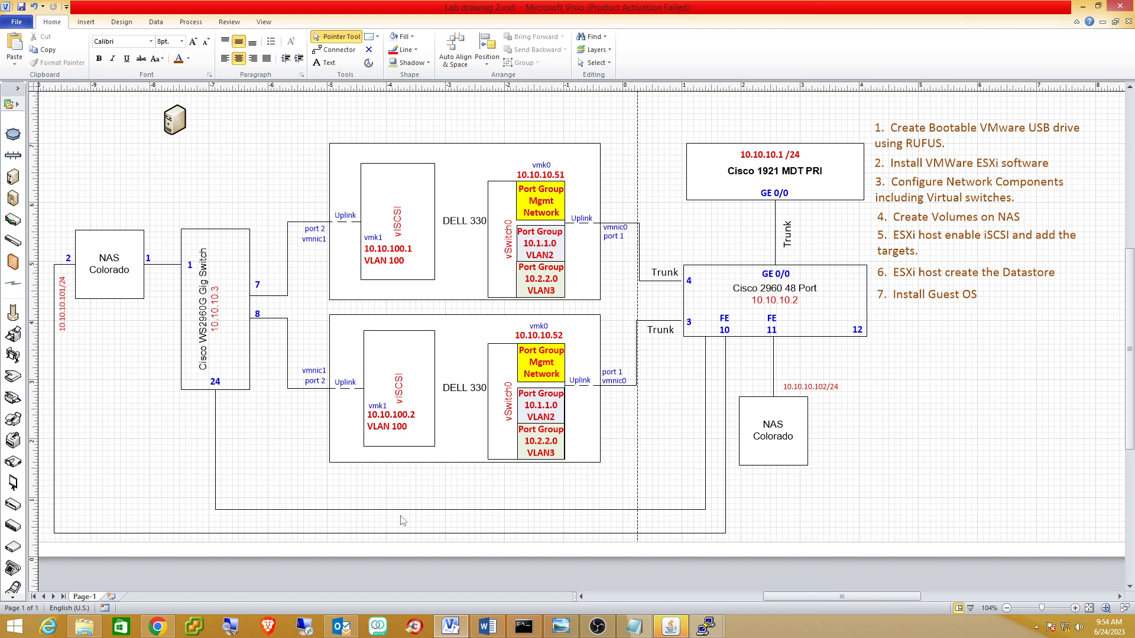
pyautogui.click(166, 627)
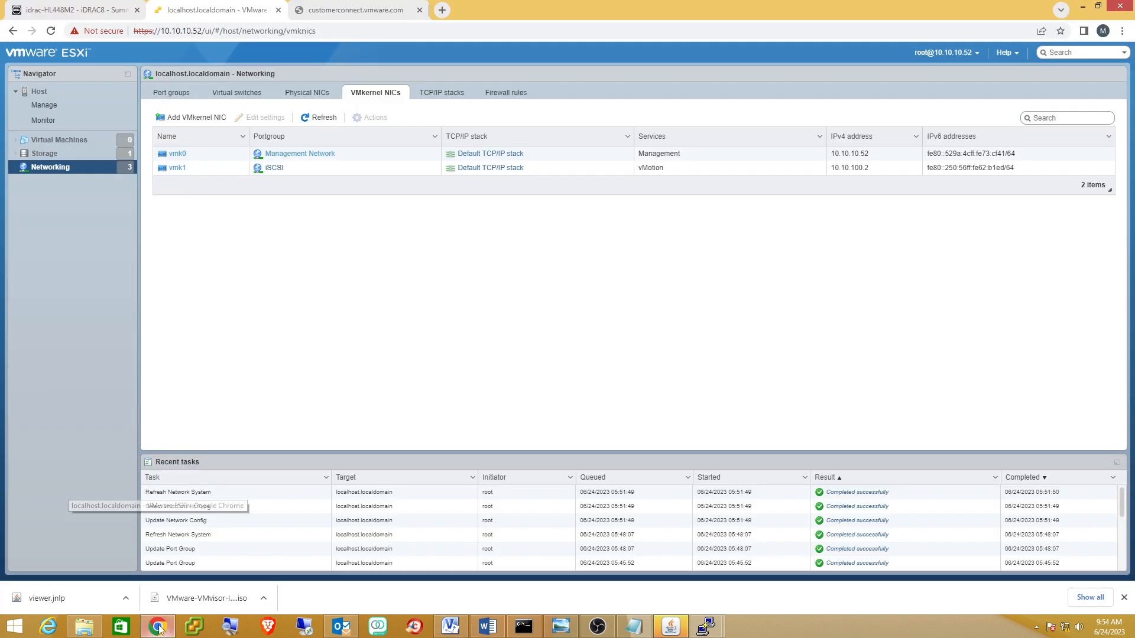
pyautogui.click(358, 11)
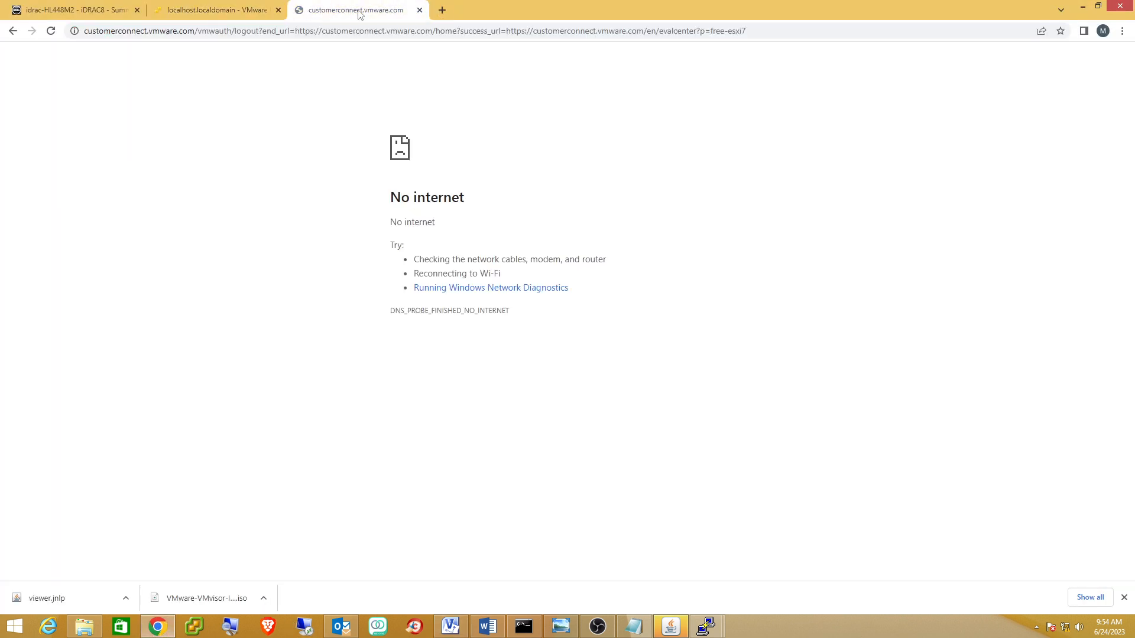
pyautogui.click(316, 34)
pyautogui.write('https')
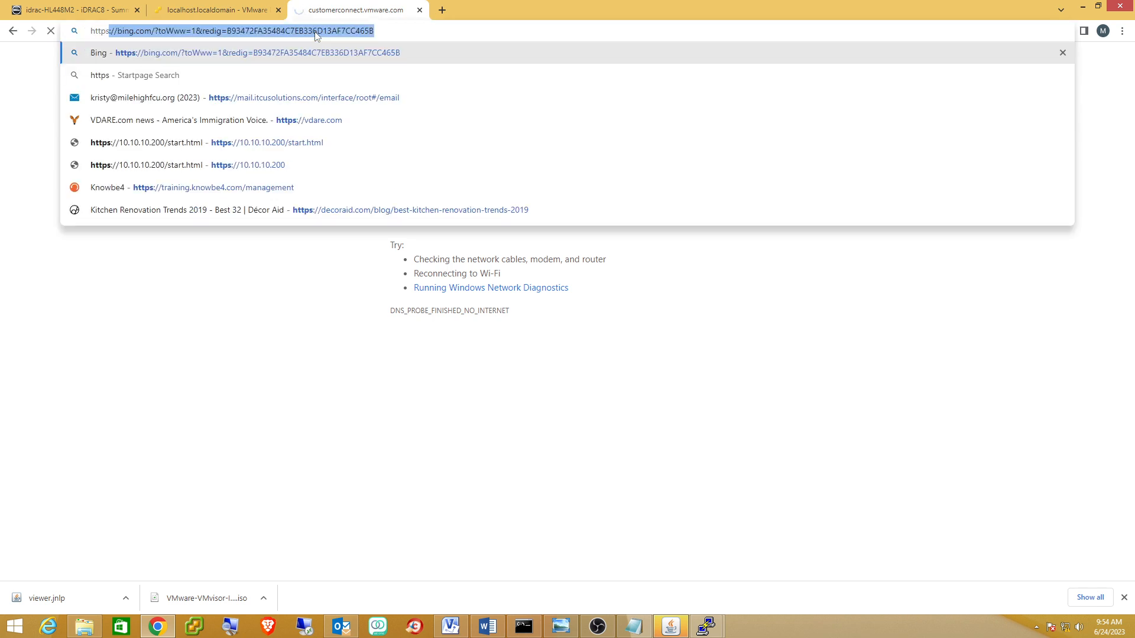
pyautogui.click(278, 164)
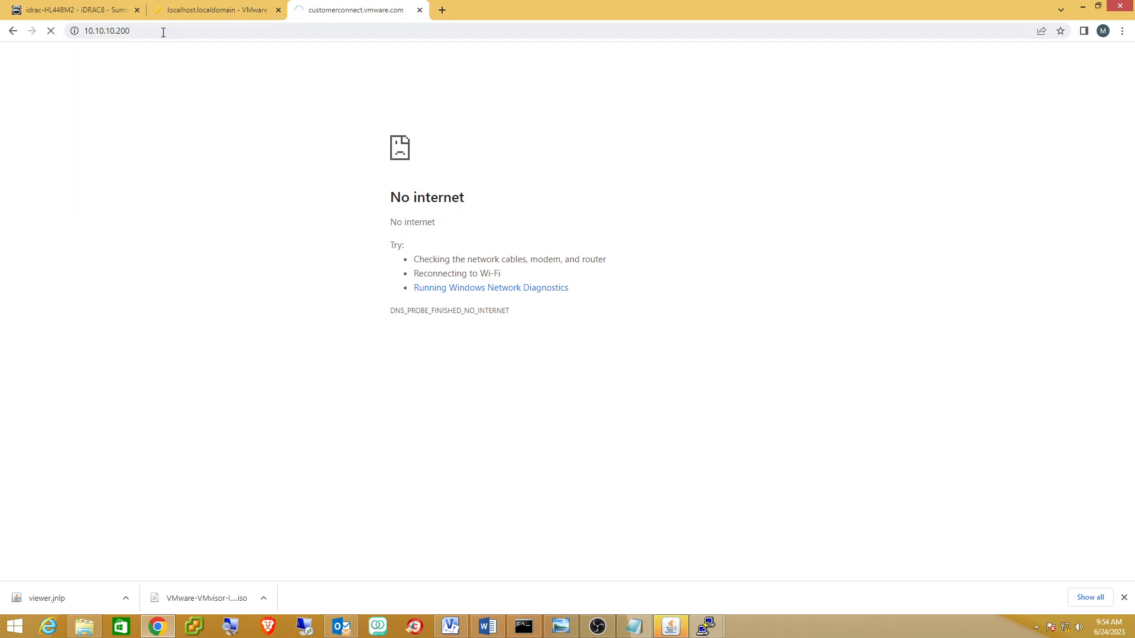
pyautogui.click(163, 30)
pyautogui.click(164, 31)
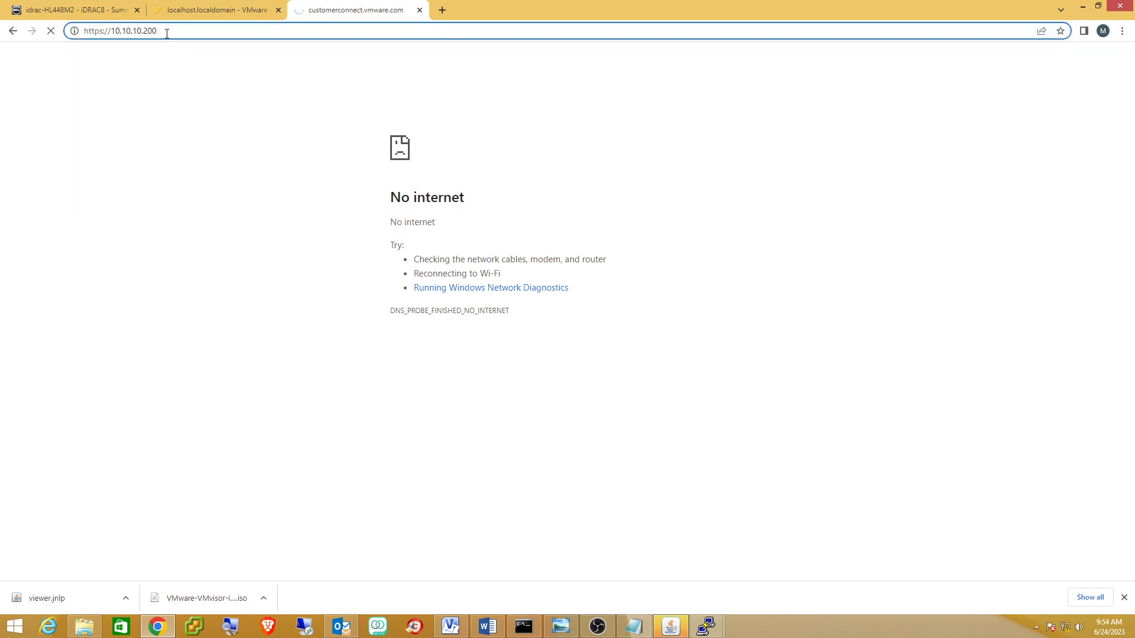
pyautogui.press('BackSpace')
pyautogui.press('BackSpace')
pyautogui.press('BackSpace')
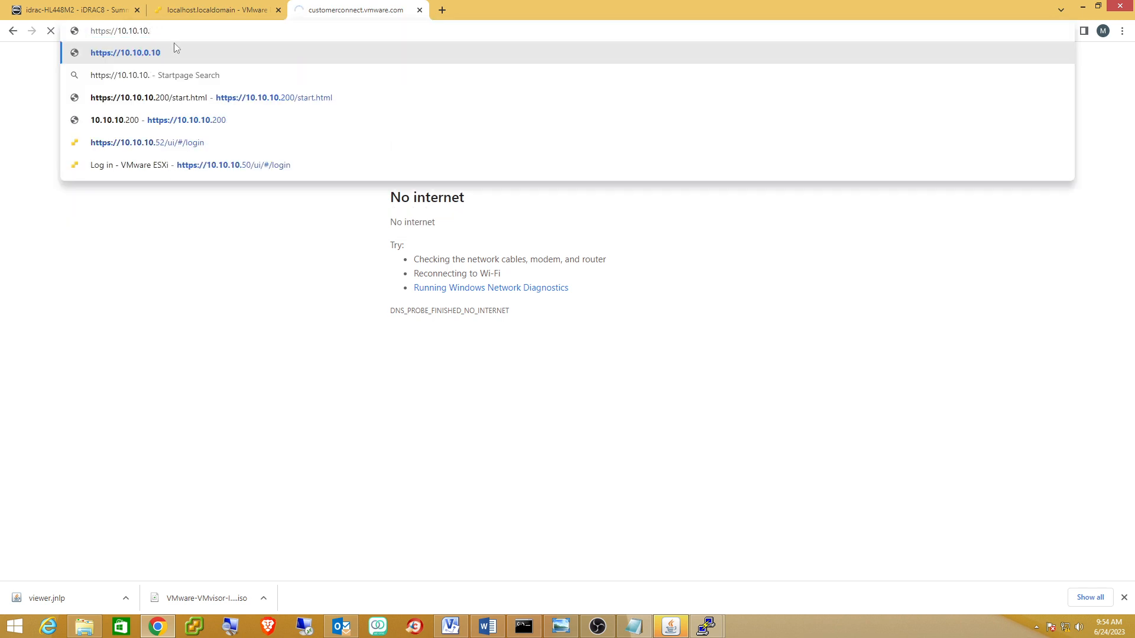
pyautogui.write('100')
pyautogui.press('Return')
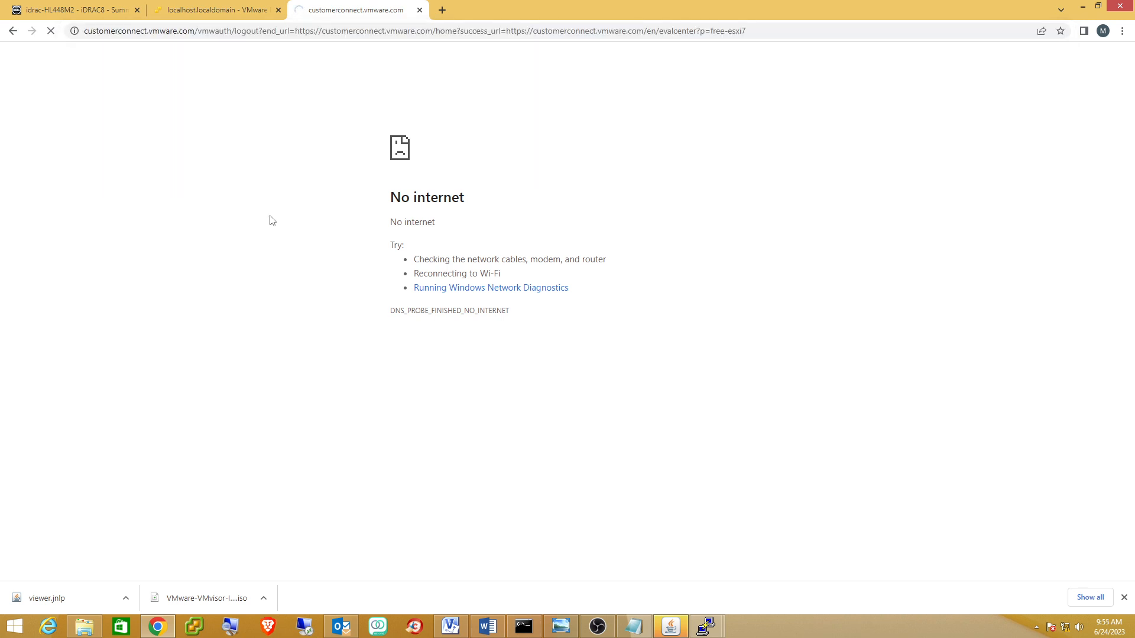
pyautogui.click(413, 357)
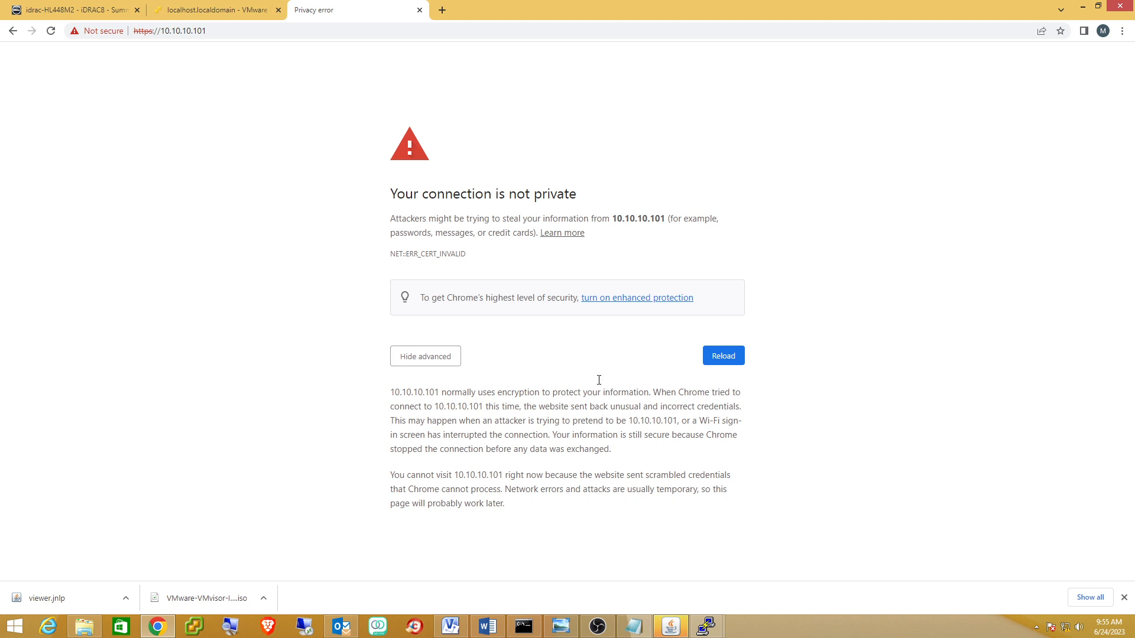
pyautogui.click(414, 361)
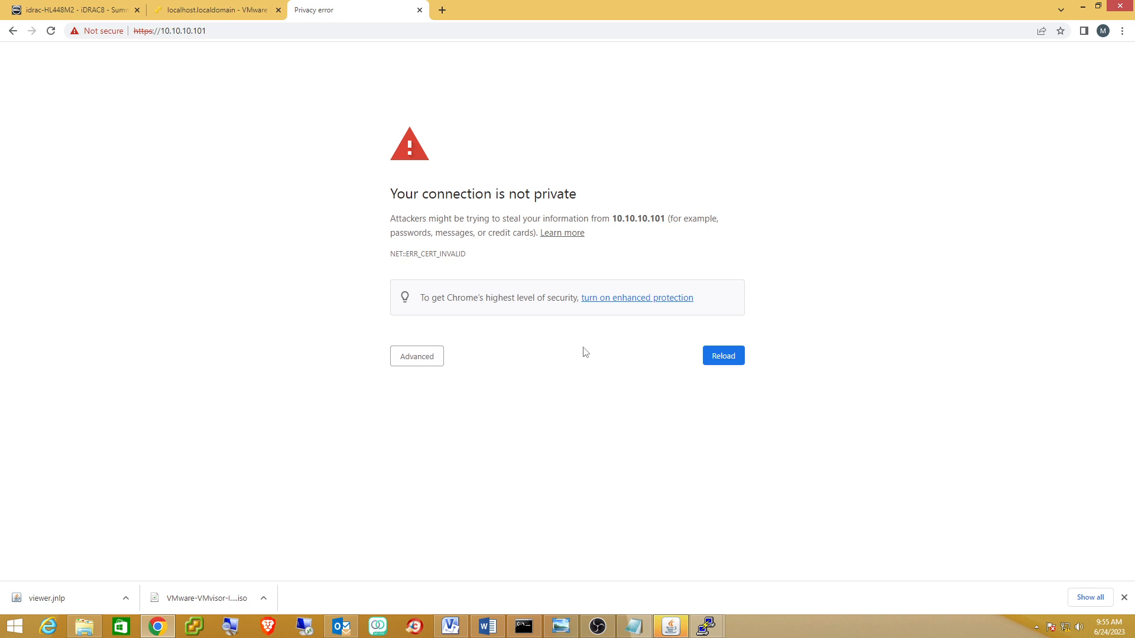
pyautogui.click(417, 356)
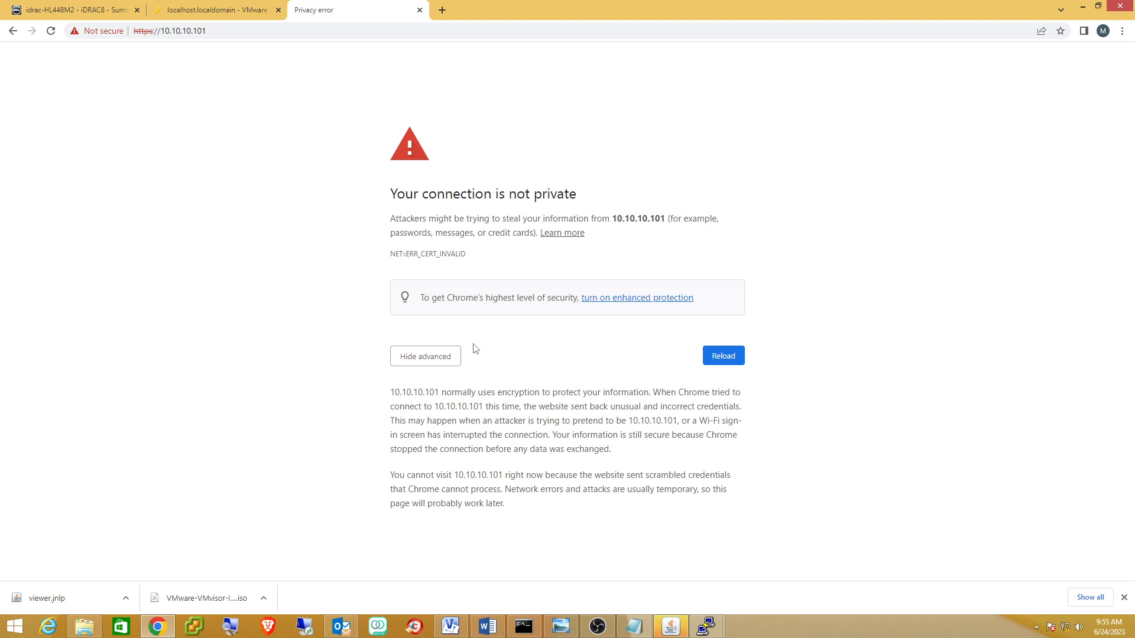
pyautogui.click(426, 356)
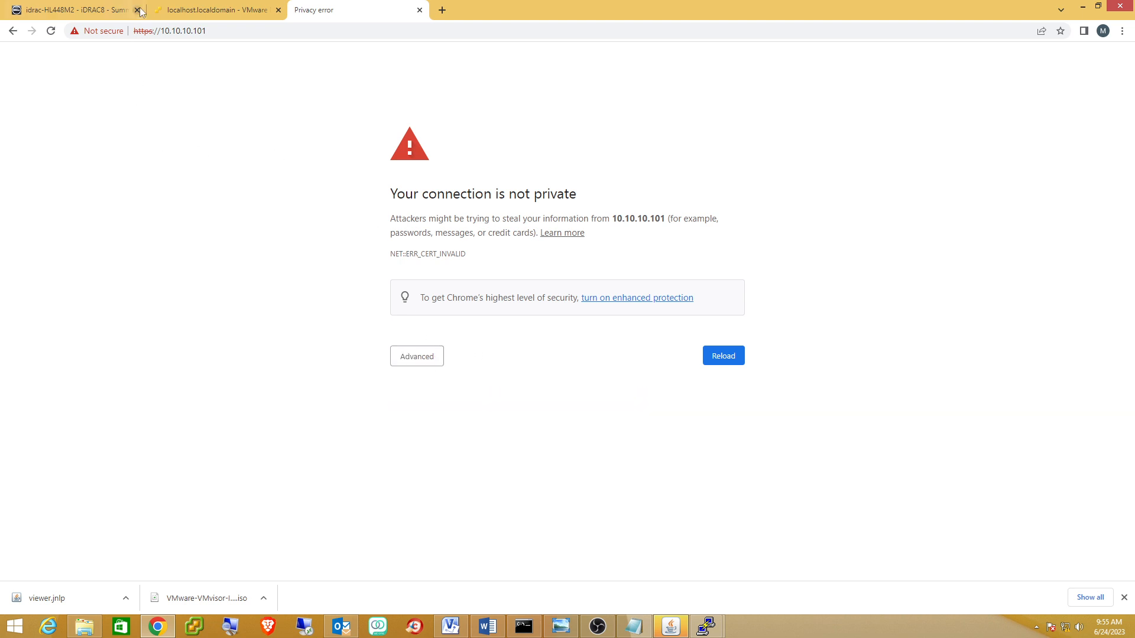
pyautogui.click(152, 34)
pyautogui.click(151, 34)
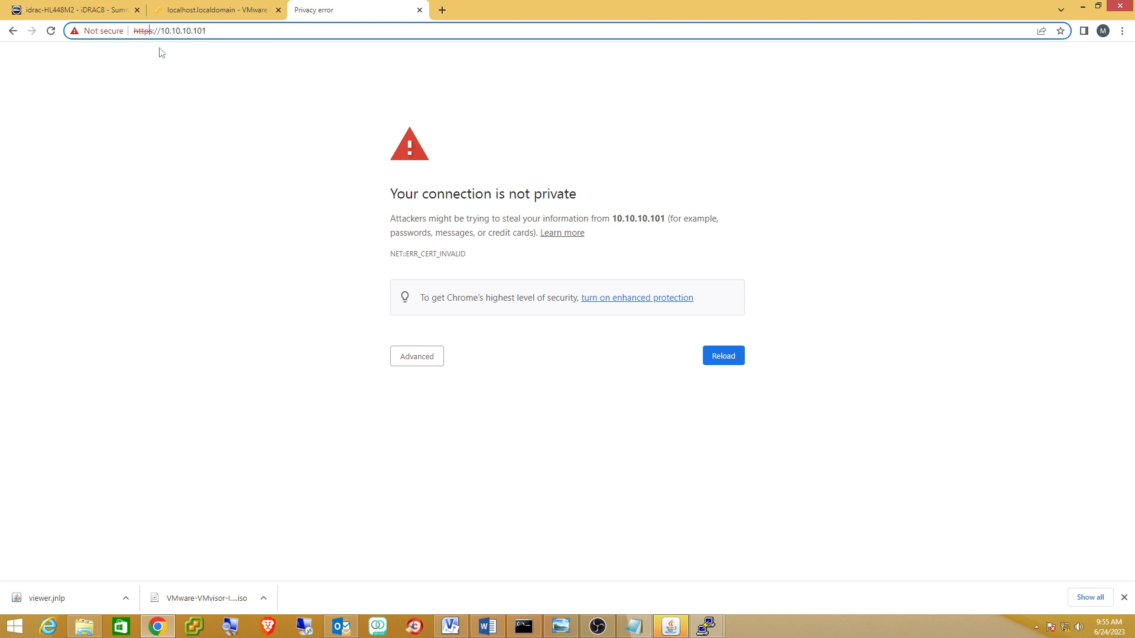
pyautogui.press('Delete')
pyautogui.click(184, 35)
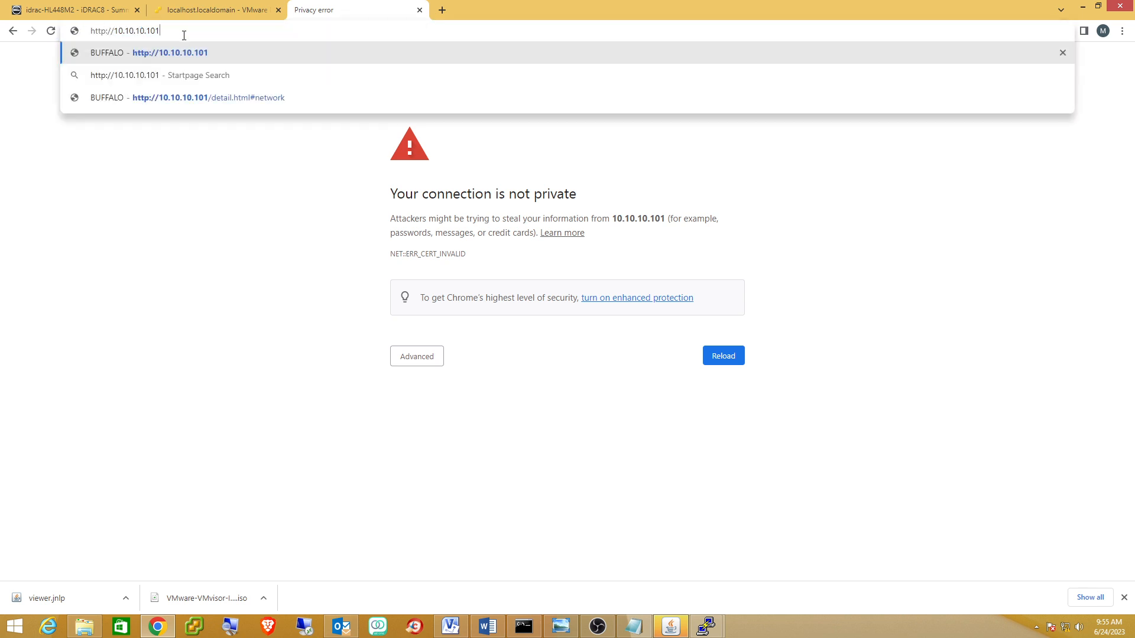
pyautogui.press('Return')
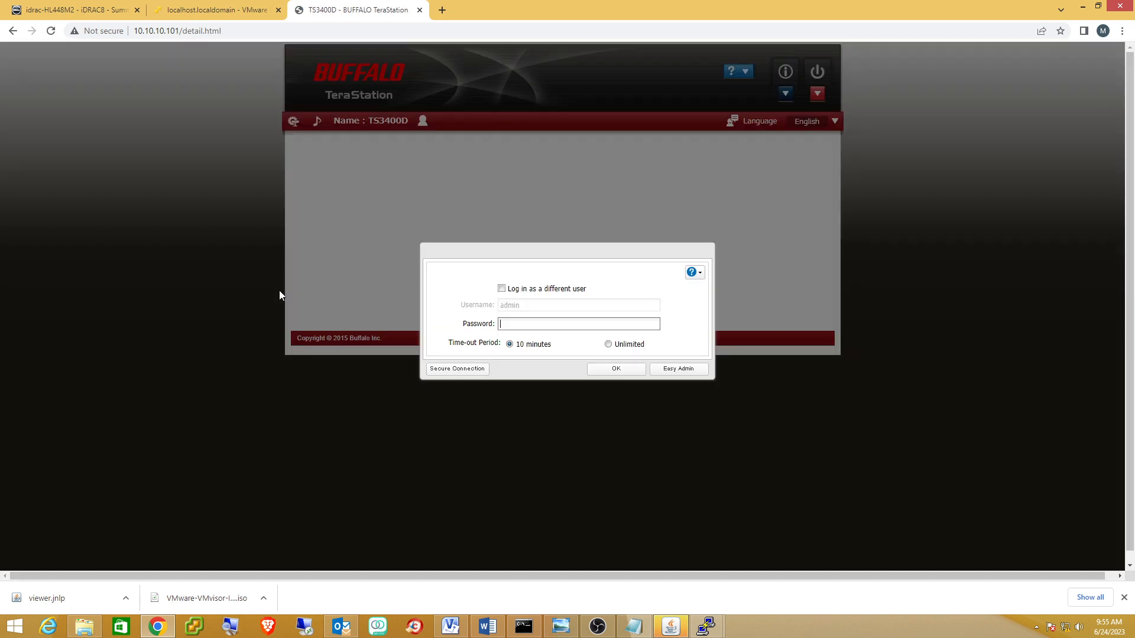
pyautogui.click(551, 326)
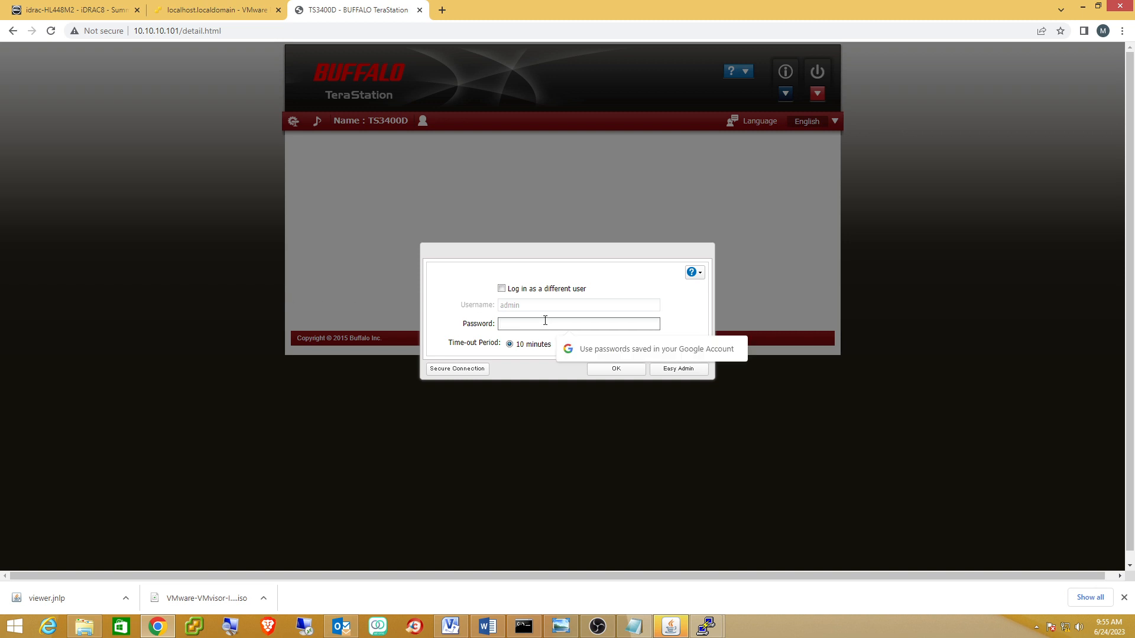
pyautogui.write('•')
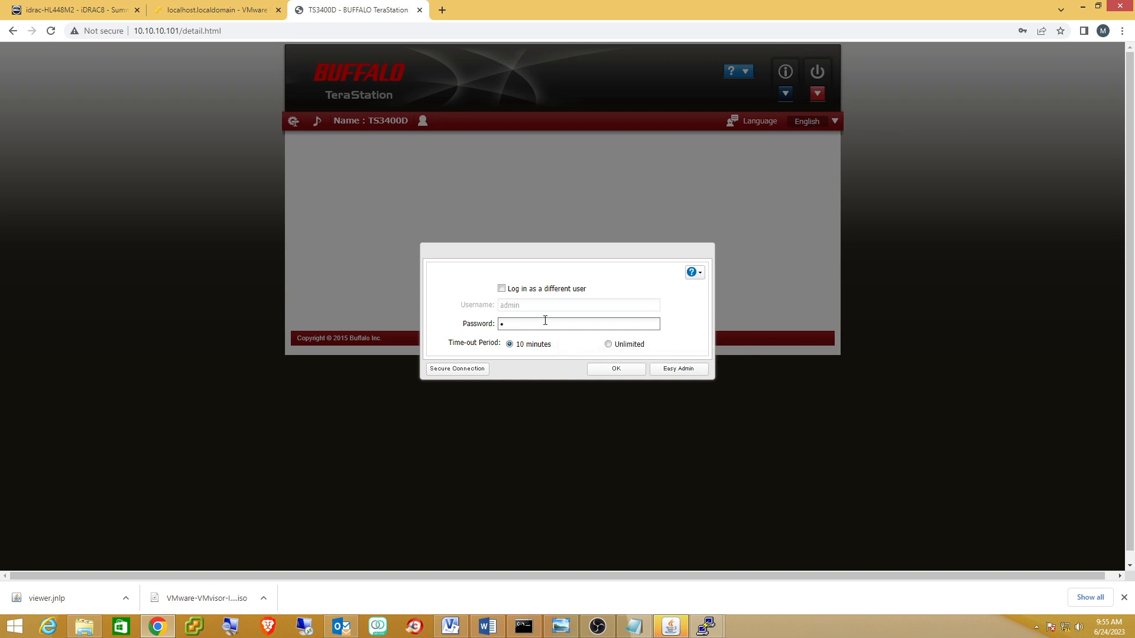
pyautogui.write('••••••••')
pyautogui.press('Return')
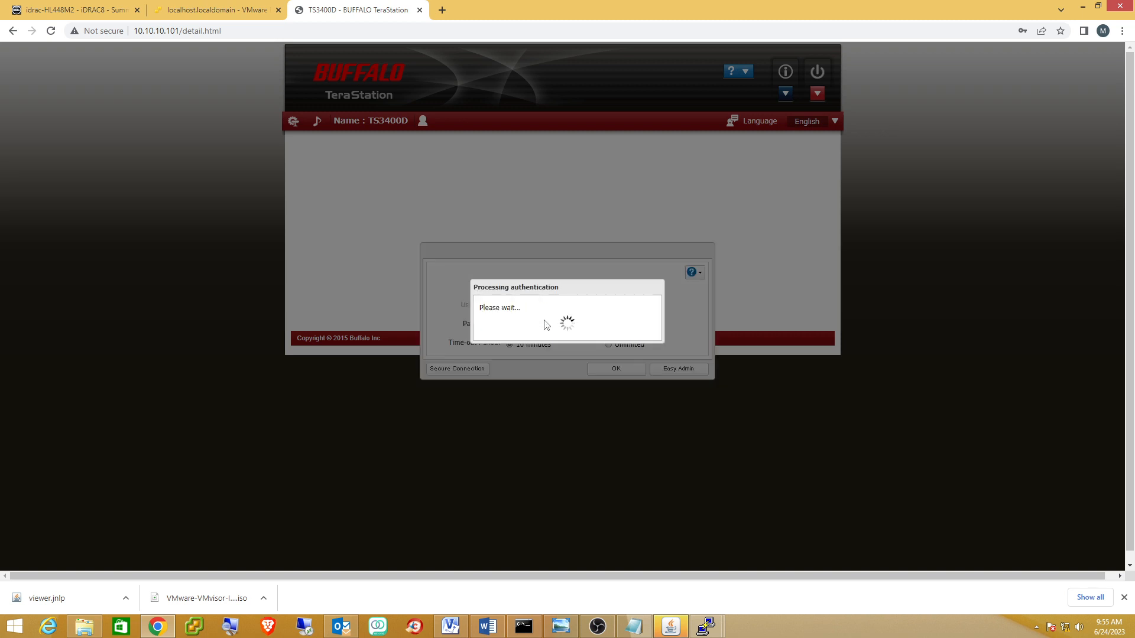
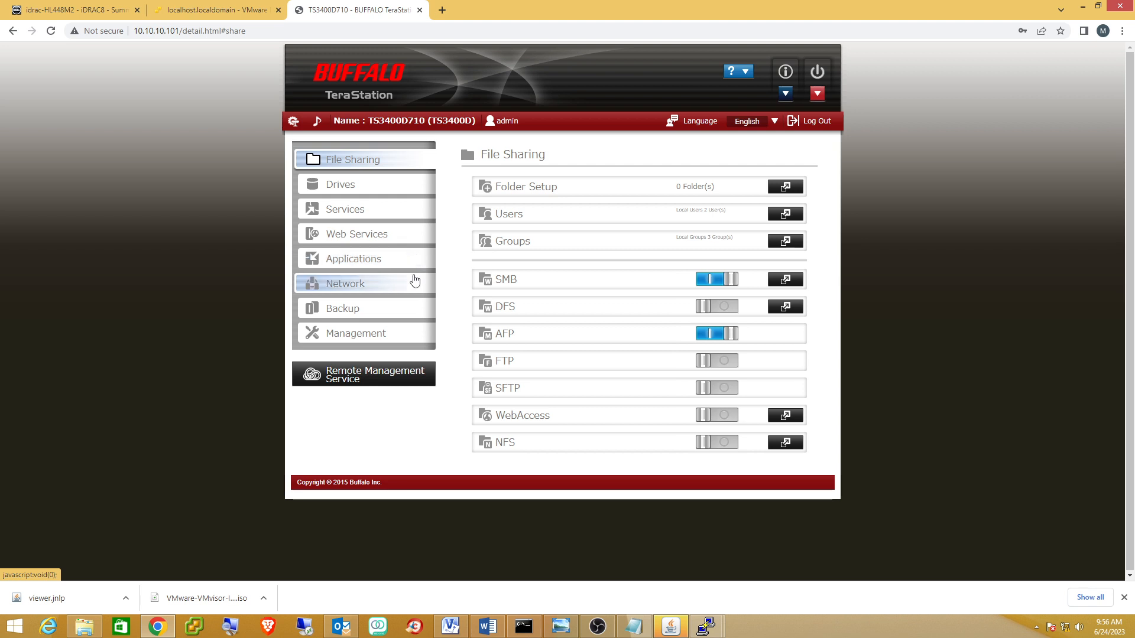
# Turn on the iSCSI service under Drives, then go to the Network settings page.
pyautogui.click(380, 187)
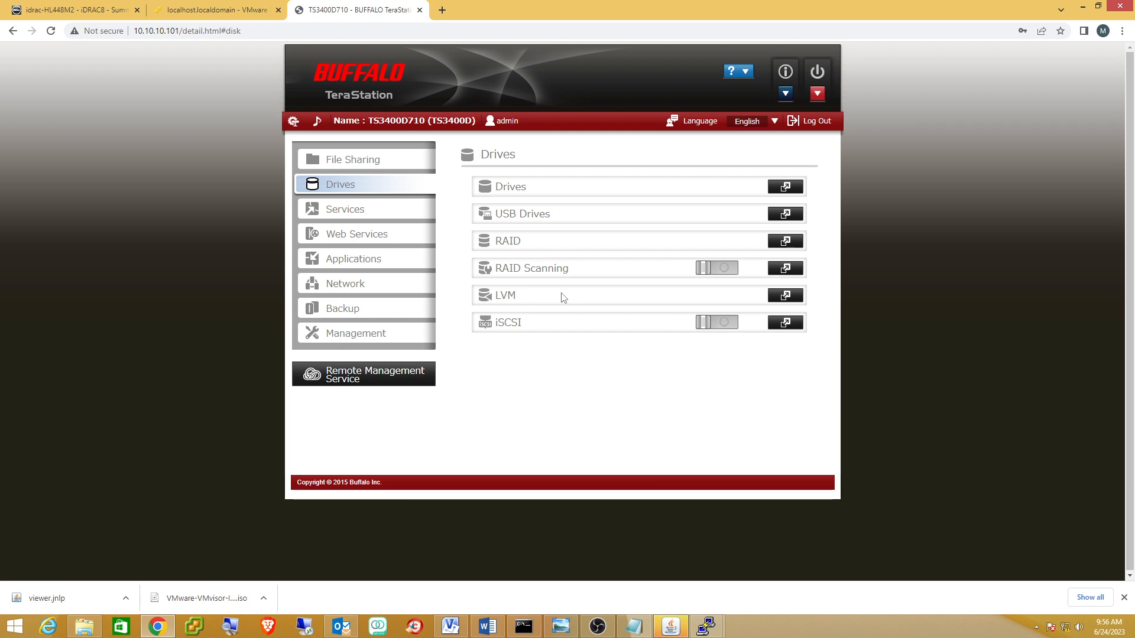
pyautogui.click(733, 323)
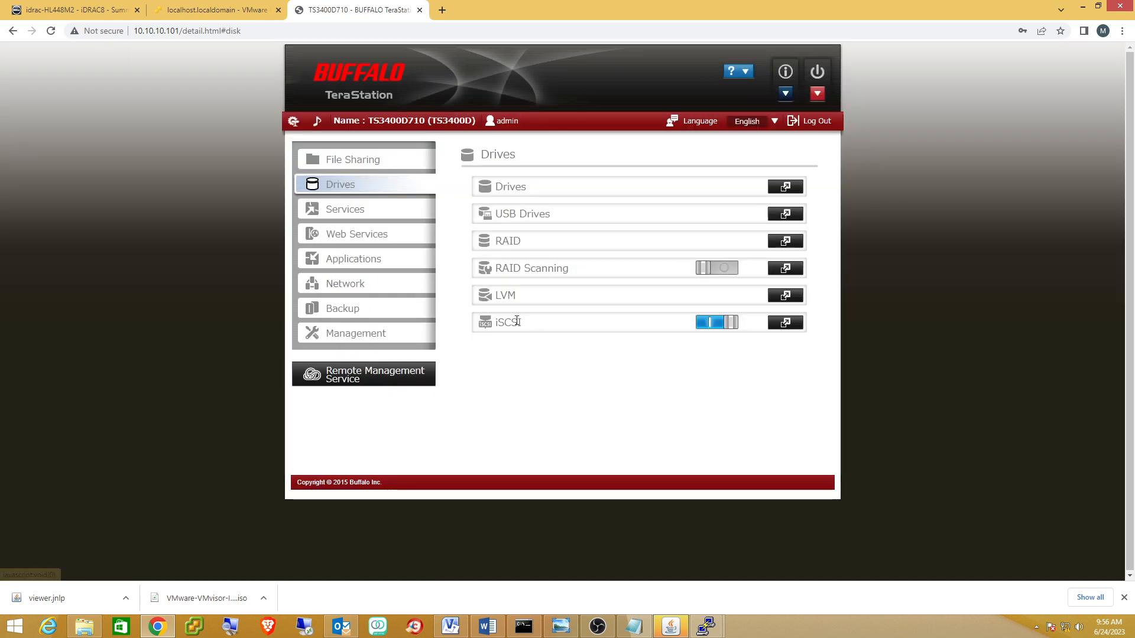
pyautogui.click(364, 295)
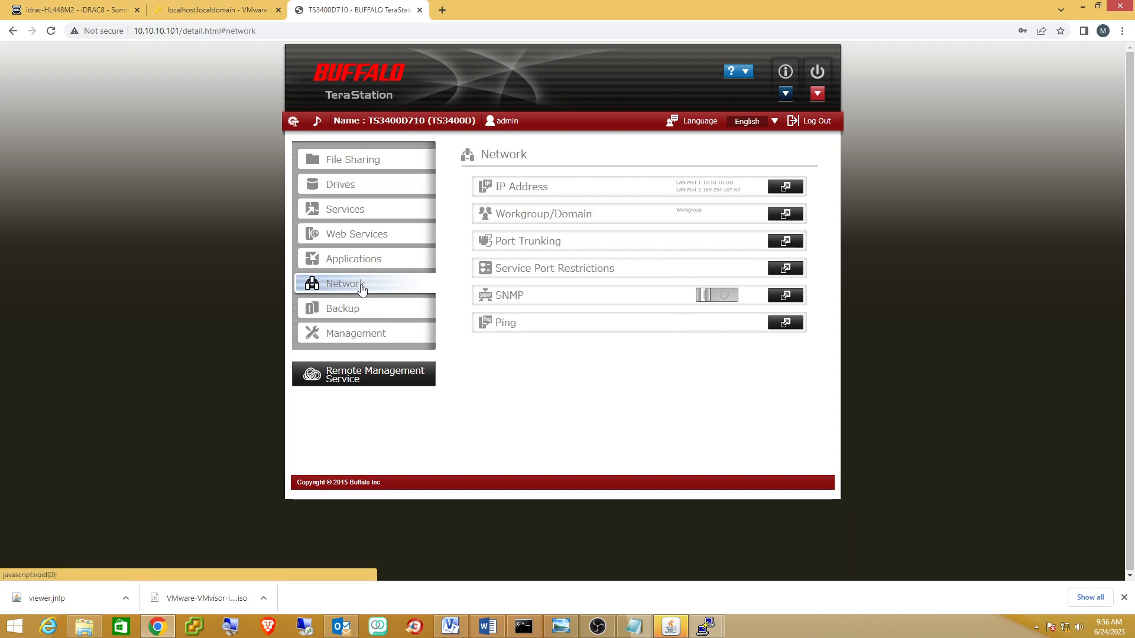
# Open the IP Address List showing LAN Port 1 at 10.10.10.101 and LAN Port 2 at 169.254.107.63.
pyautogui.click(778, 187)
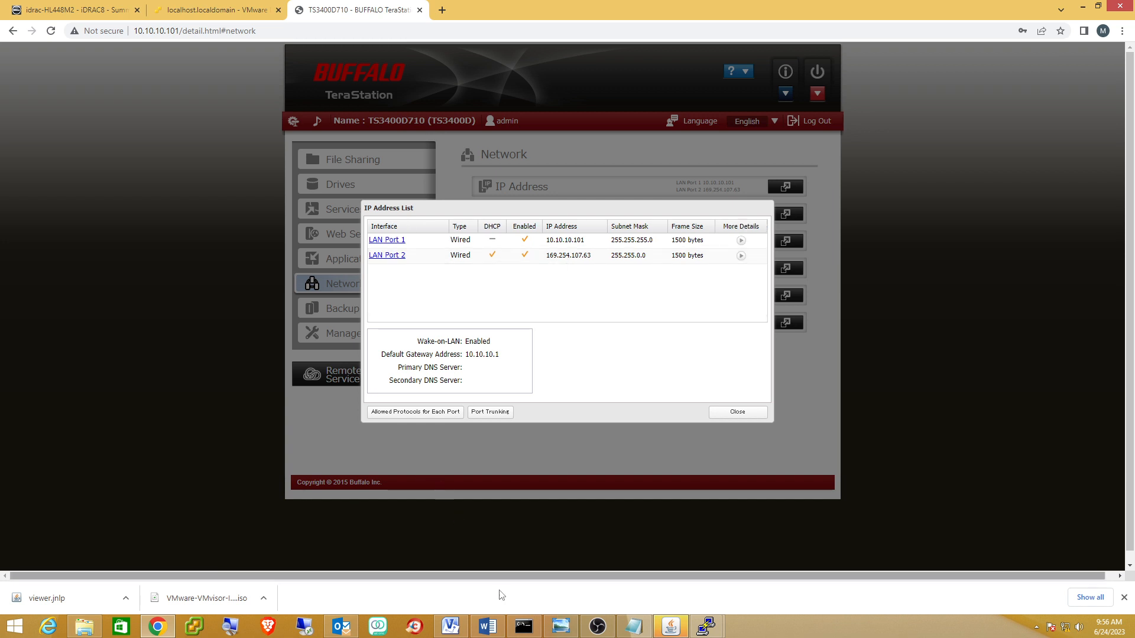
pyautogui.click(450, 626)
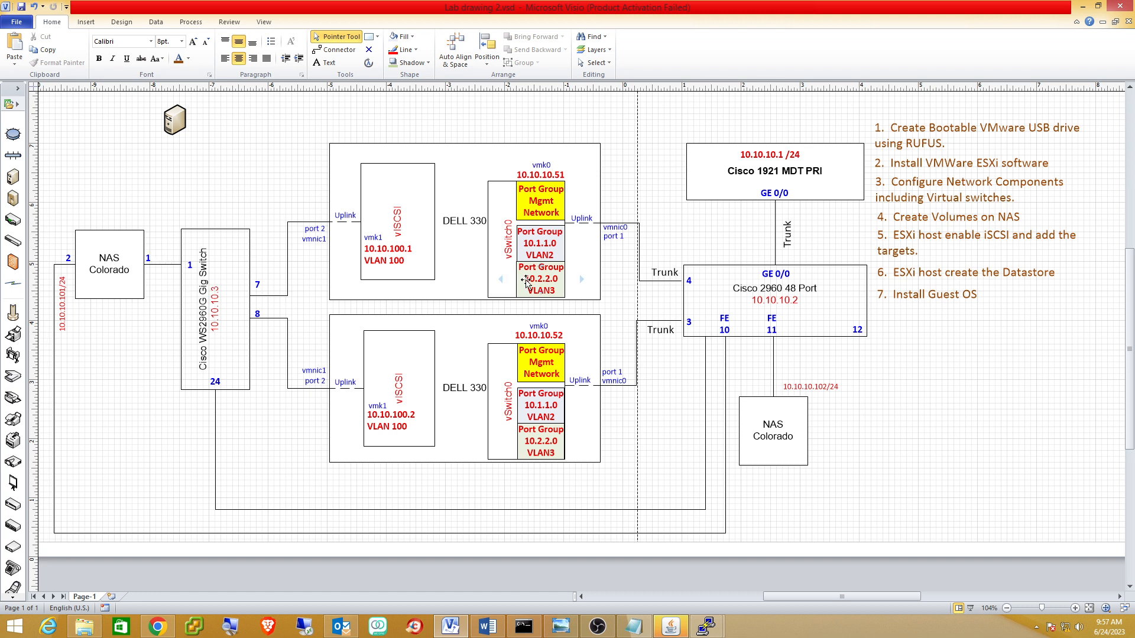
pyautogui.click(1082, 6)
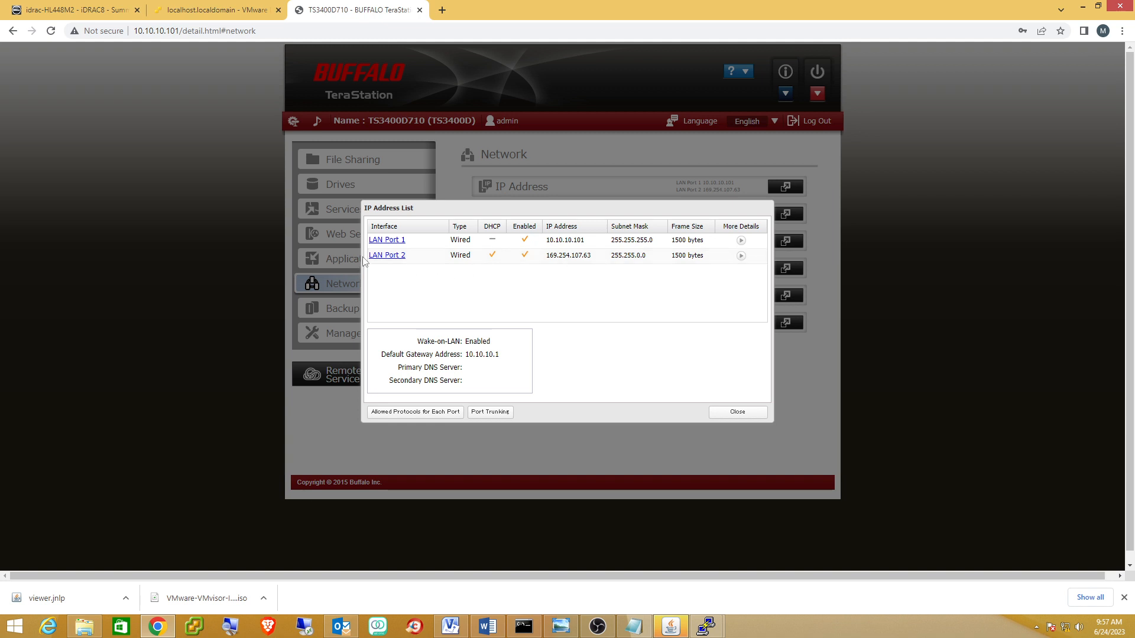
# Disable DHCP on LAN Port 2 and set it to 10.10.100.4, mask 255.255.255.0.
pyautogui.click(380, 257)
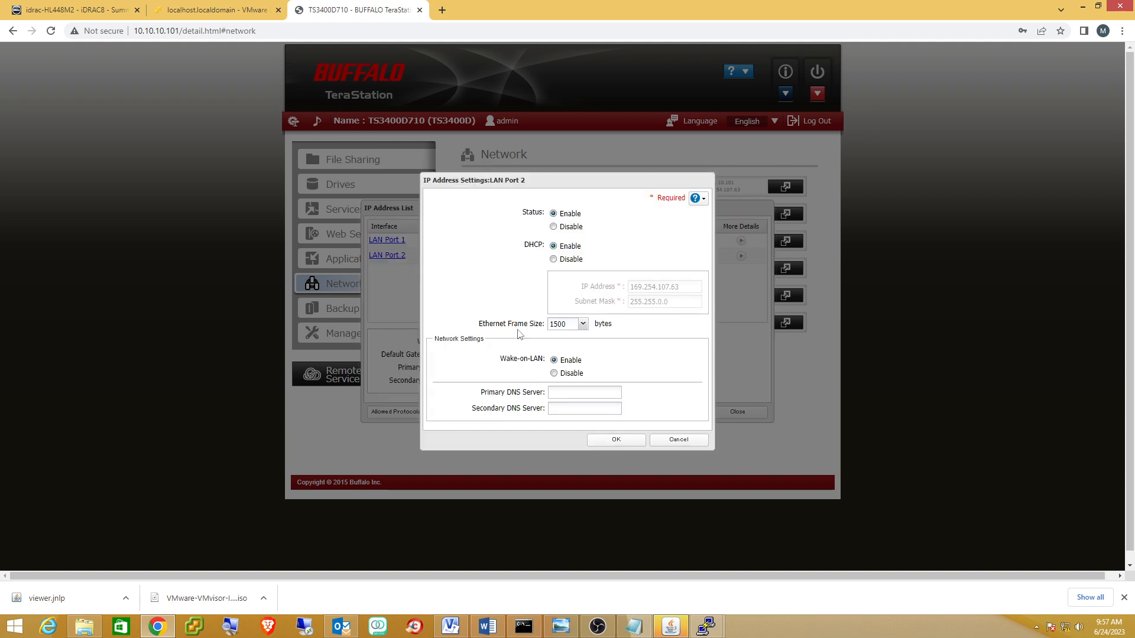
pyautogui.click(554, 260)
pyautogui.moveTo(681, 290); pyautogui.dragTo(611, 294)
pyautogui.write('10')
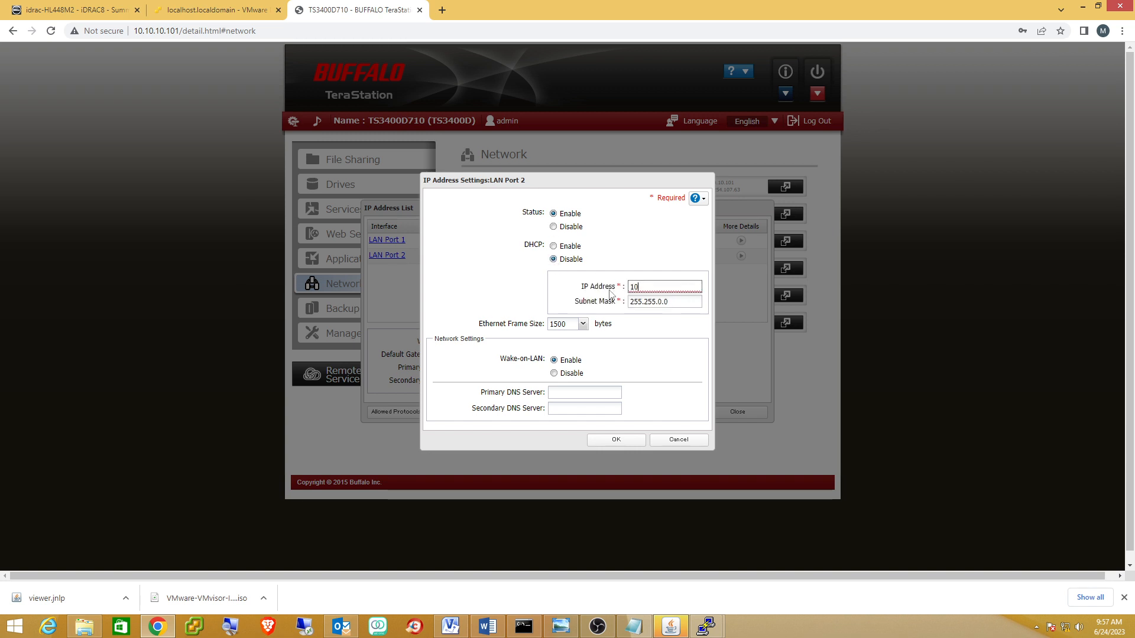
pyautogui.write('.10.')
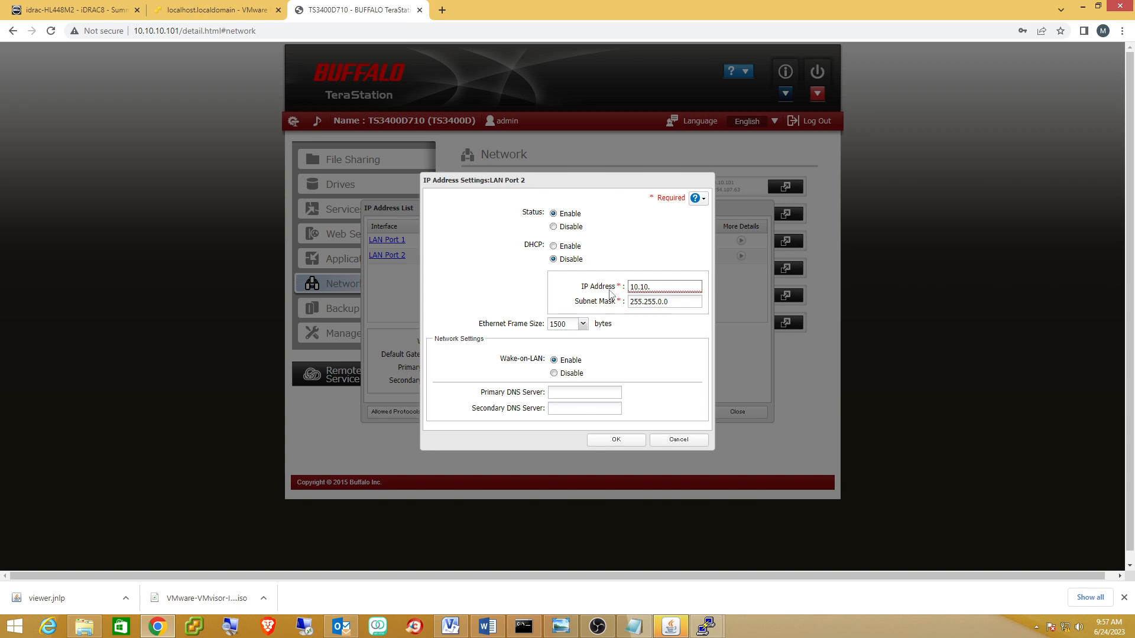
pyautogui.write('100.45')
pyautogui.click(663, 302)
pyautogui.press('BackSpace')
pyautogui.press('BackSpace')
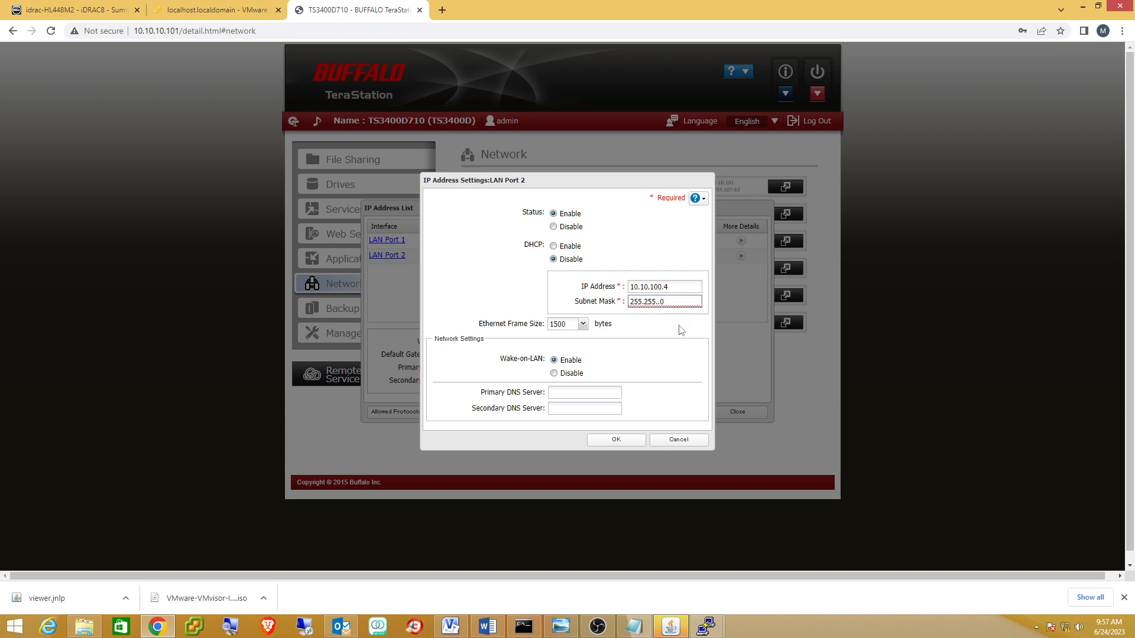
pyautogui.write('255.')
pyautogui.click(615, 439)
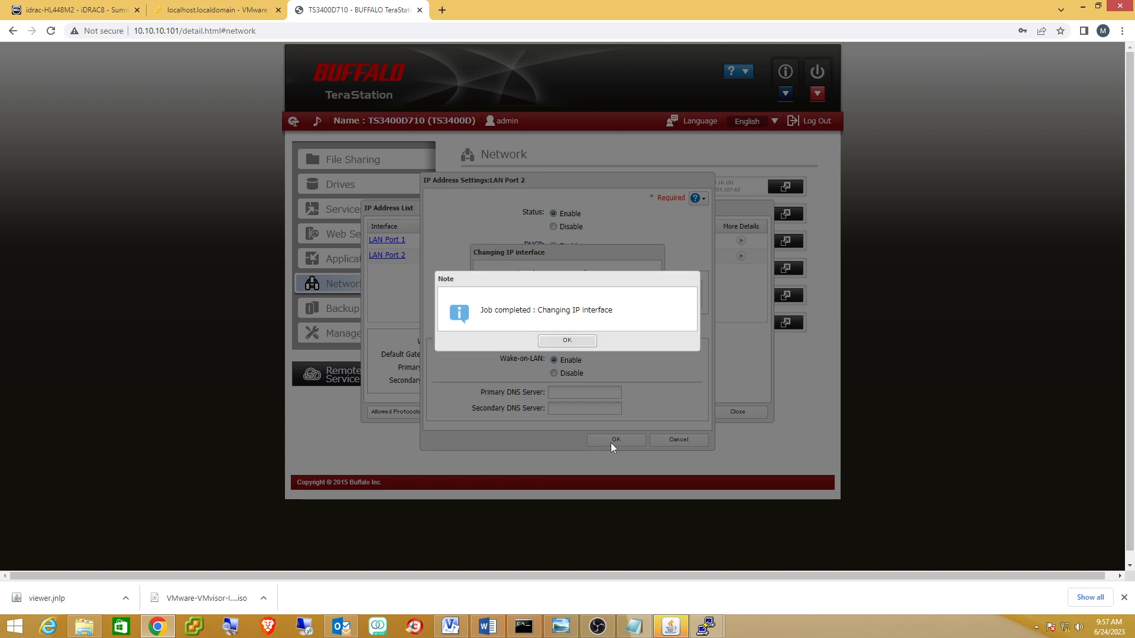
pyautogui.click(563, 343)
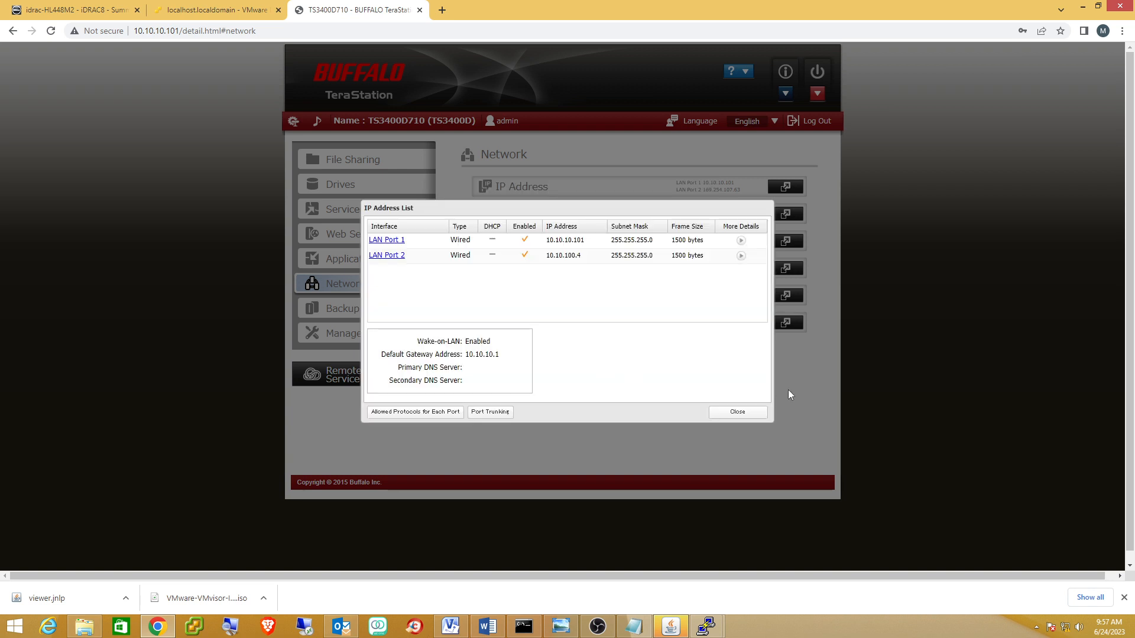
pyautogui.click(746, 415)
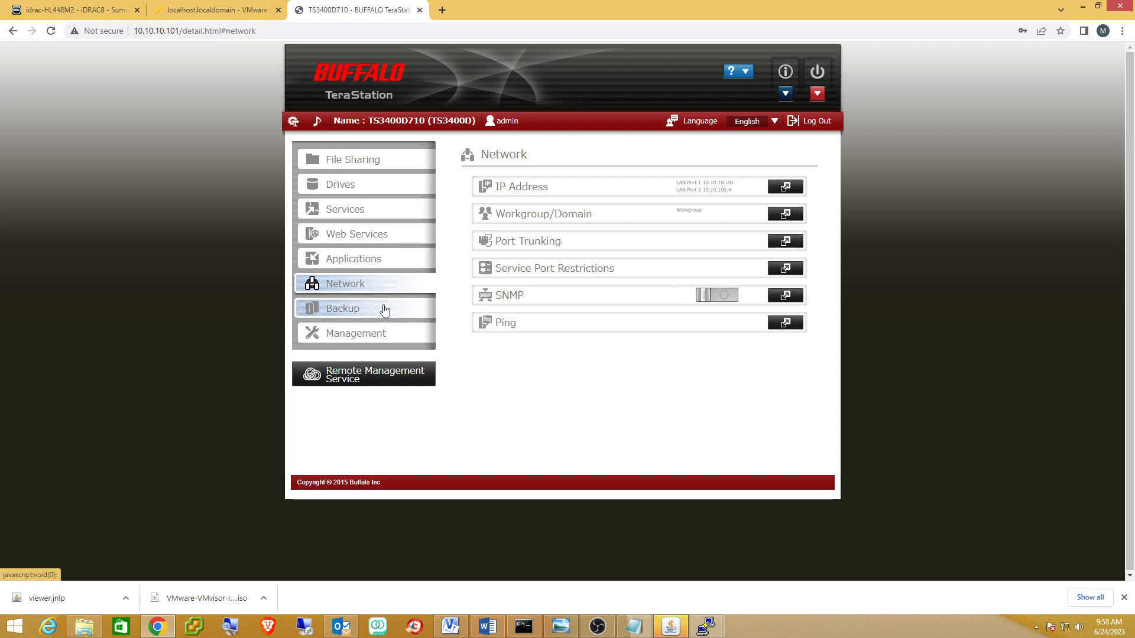
# Create iSCSI volume CustomerDC3, 128 GB, described as 'Custer 3 Domain Controller'.
pyautogui.click(367, 195)
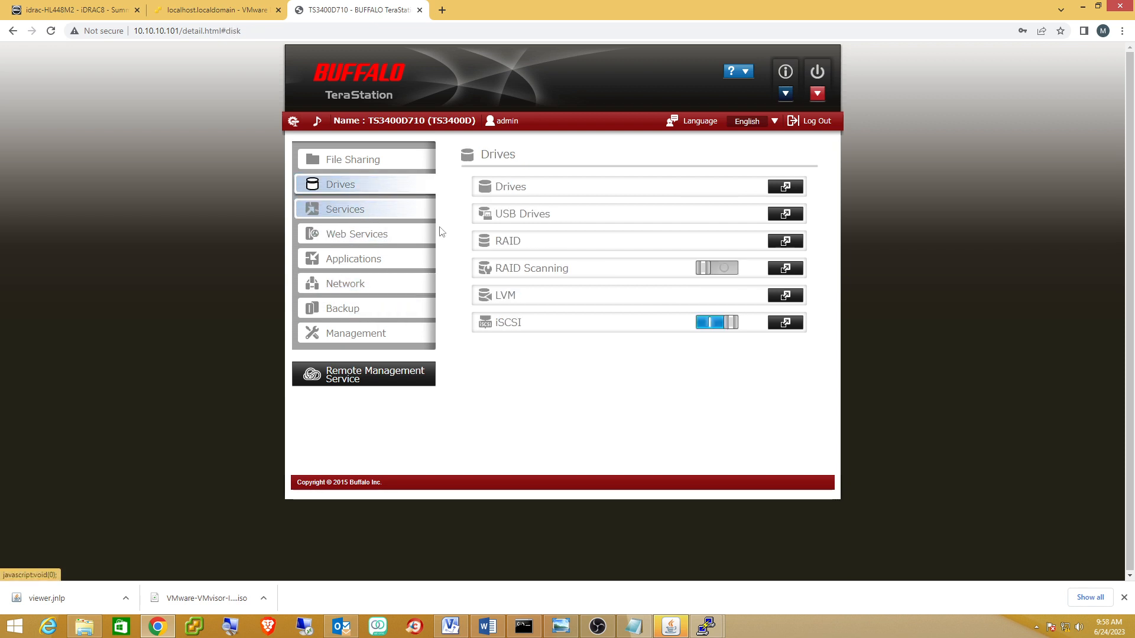
pyautogui.click(779, 329)
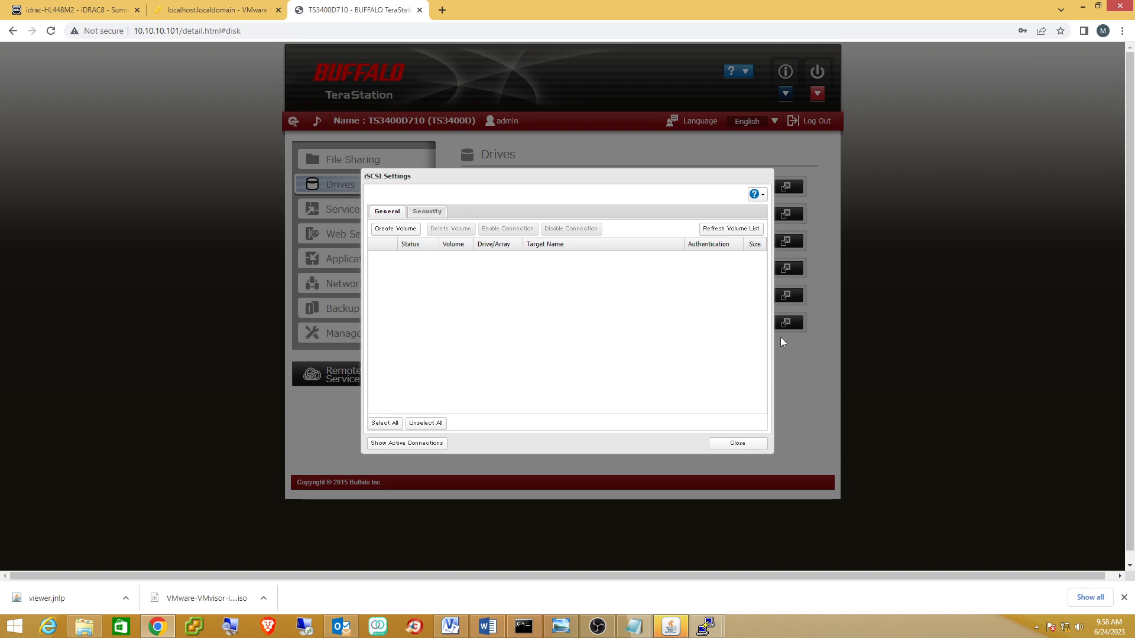
pyautogui.click(387, 231)
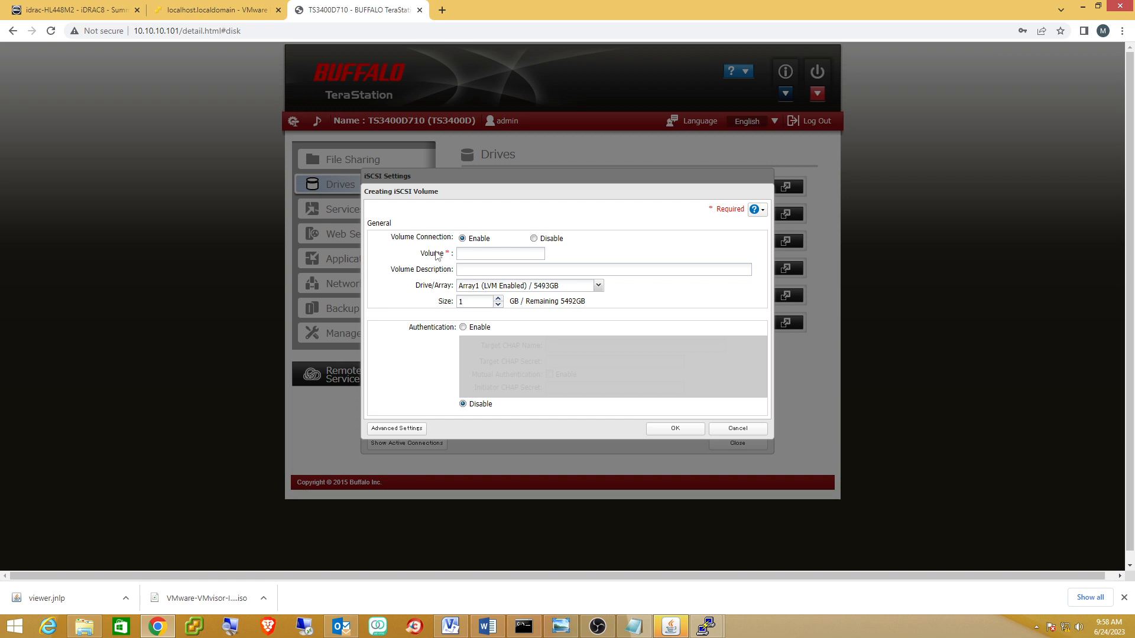
pyautogui.click(475, 253)
pyautogui.write('customerDC3')
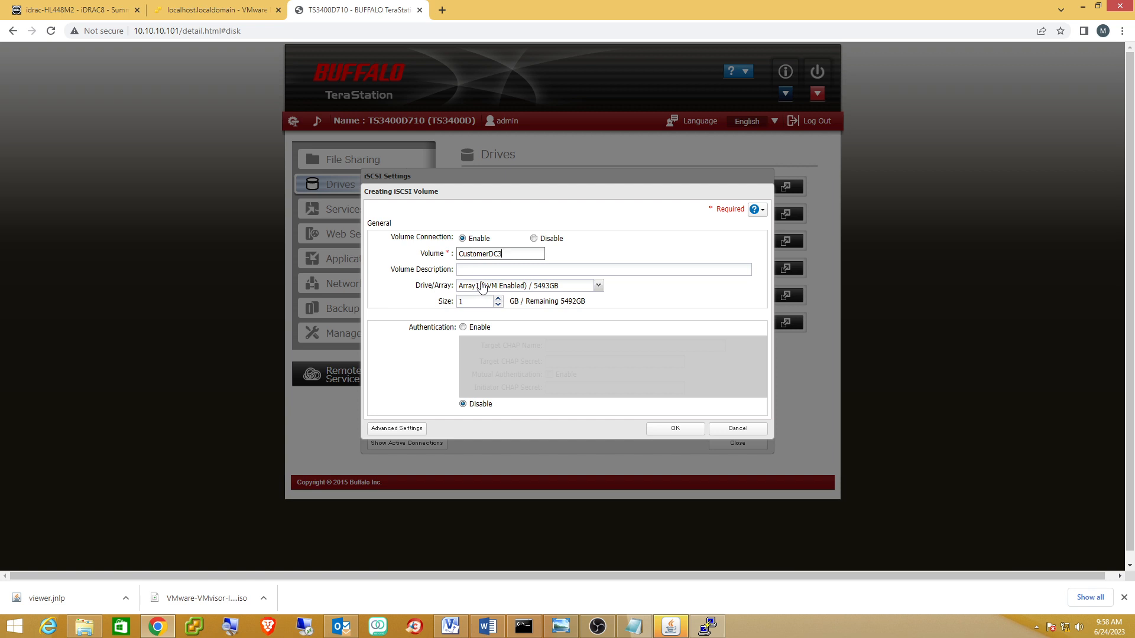
pyautogui.click(490, 272)
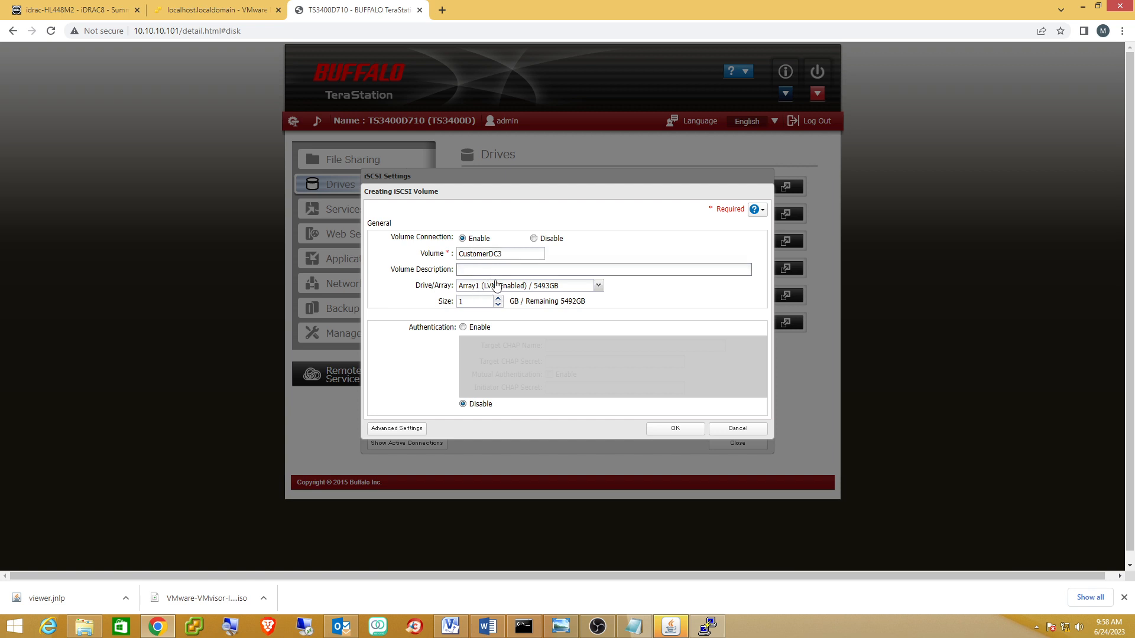
pyautogui.write('Custer 3 Domain Controller')
pyautogui.click(479, 304)
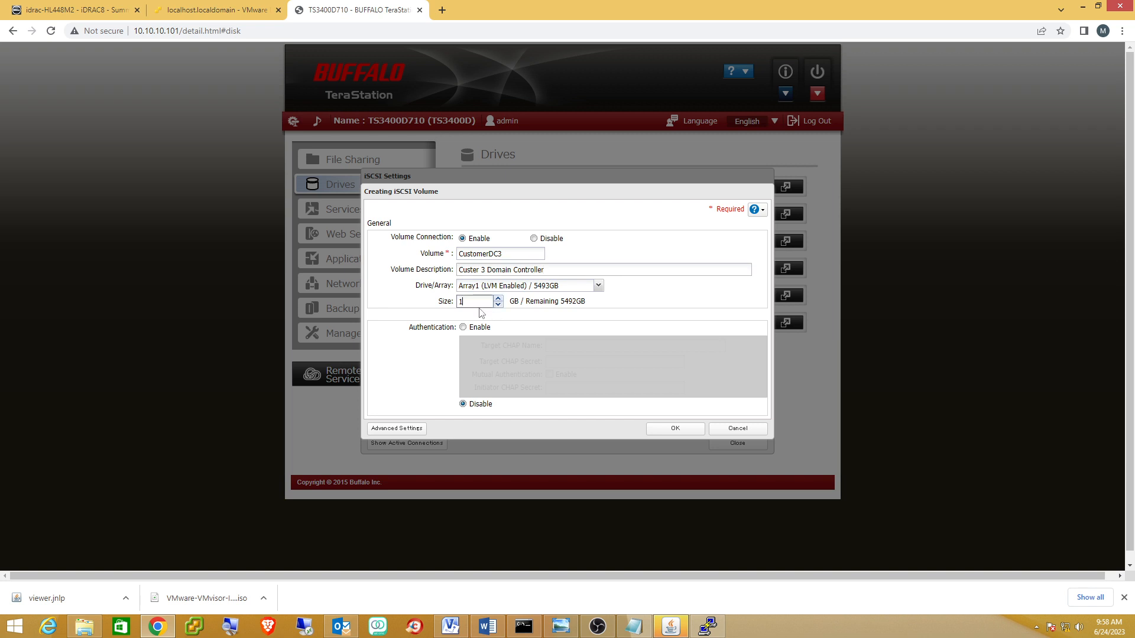
pyautogui.write('28')
# Submit the volume, enter the displayed confirmation number, and wait while creation runs.
pyautogui.click(673, 429)
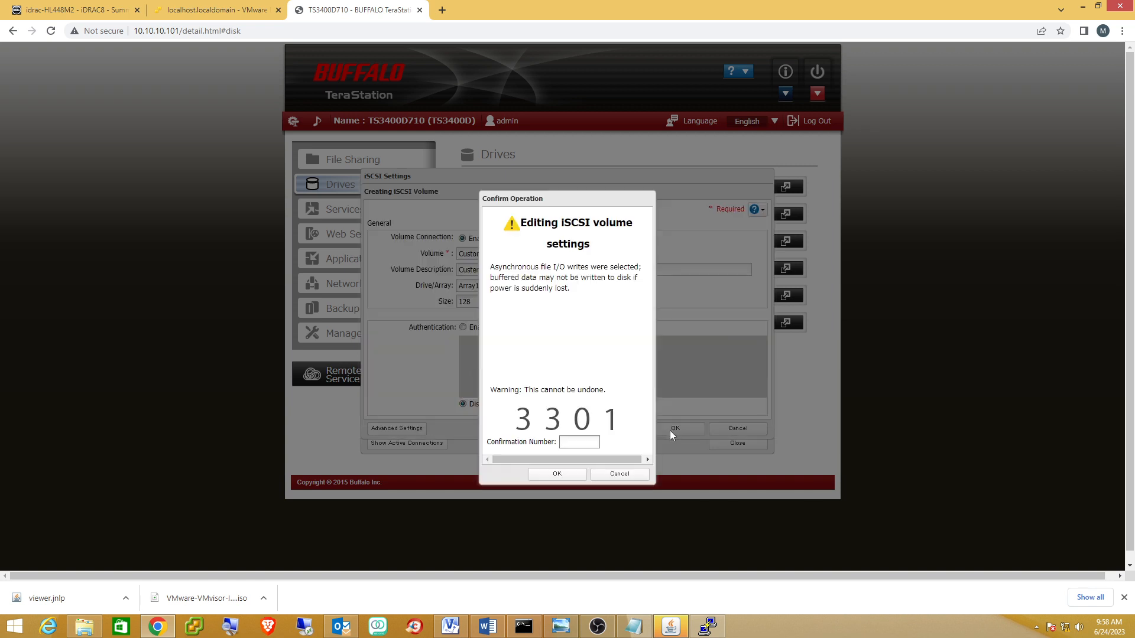
pyautogui.write('3301')
pyautogui.press('Return')
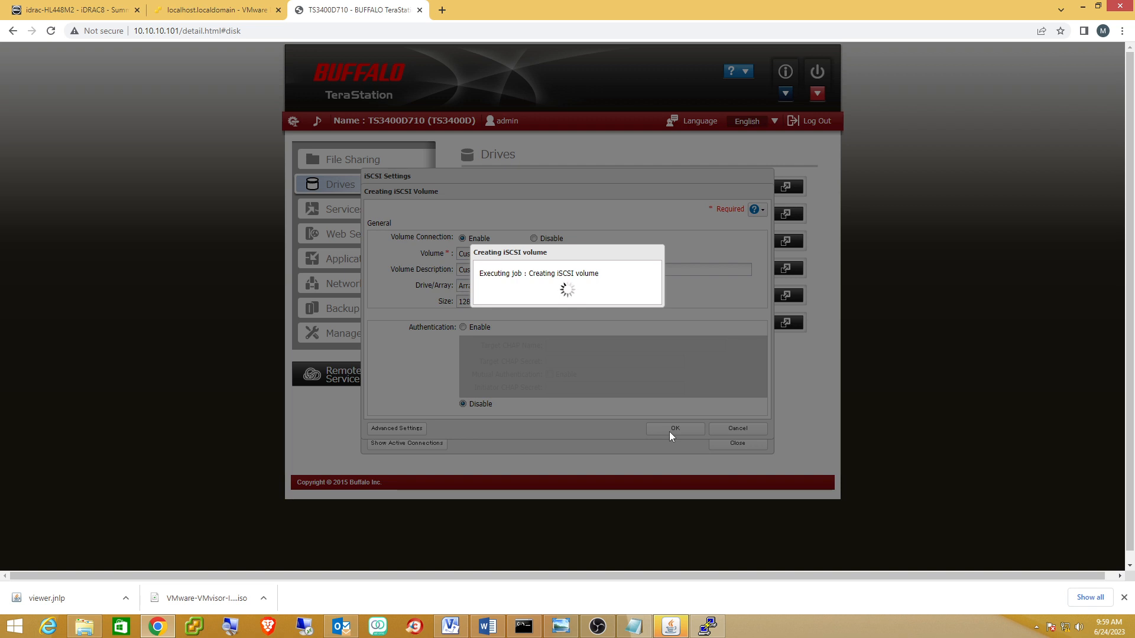
pyautogui.click(450, 626)
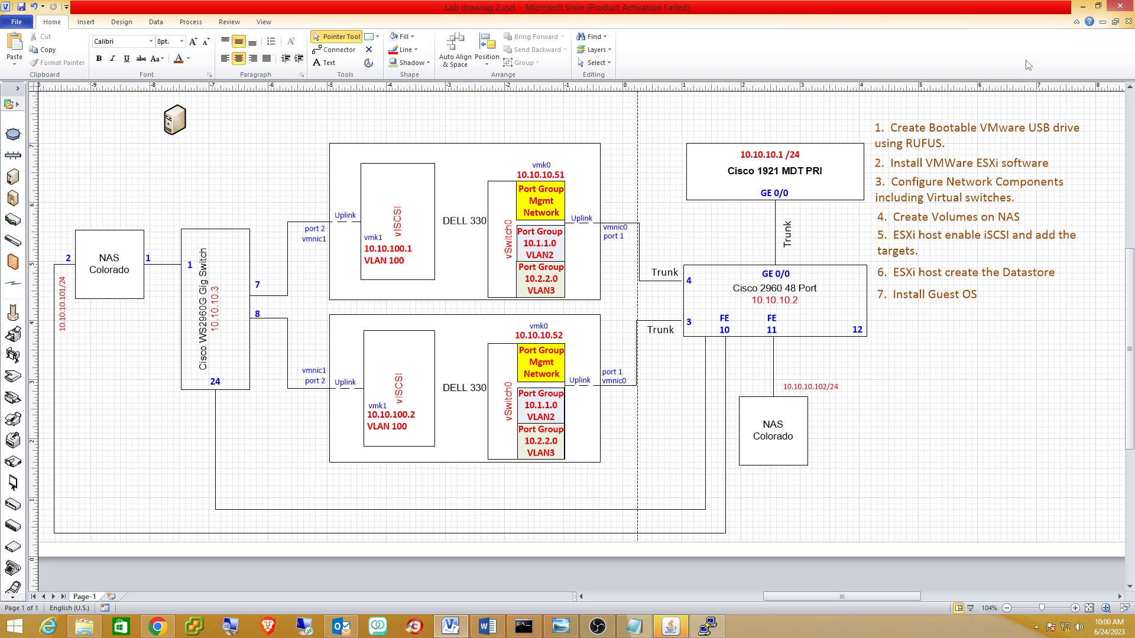
pyautogui.click(1083, 6)
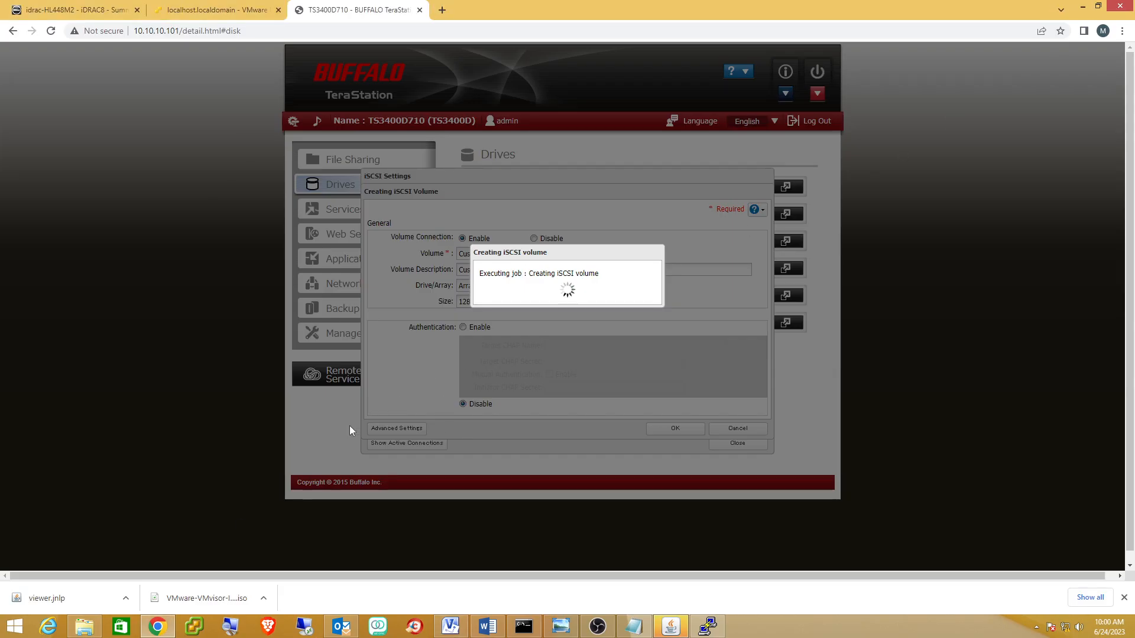
# Start a PuTTY SSH session to 10.1.1.1, then acknowledge the finished volume job and close iSCSI settings.
pyautogui.rightClick(707, 626)
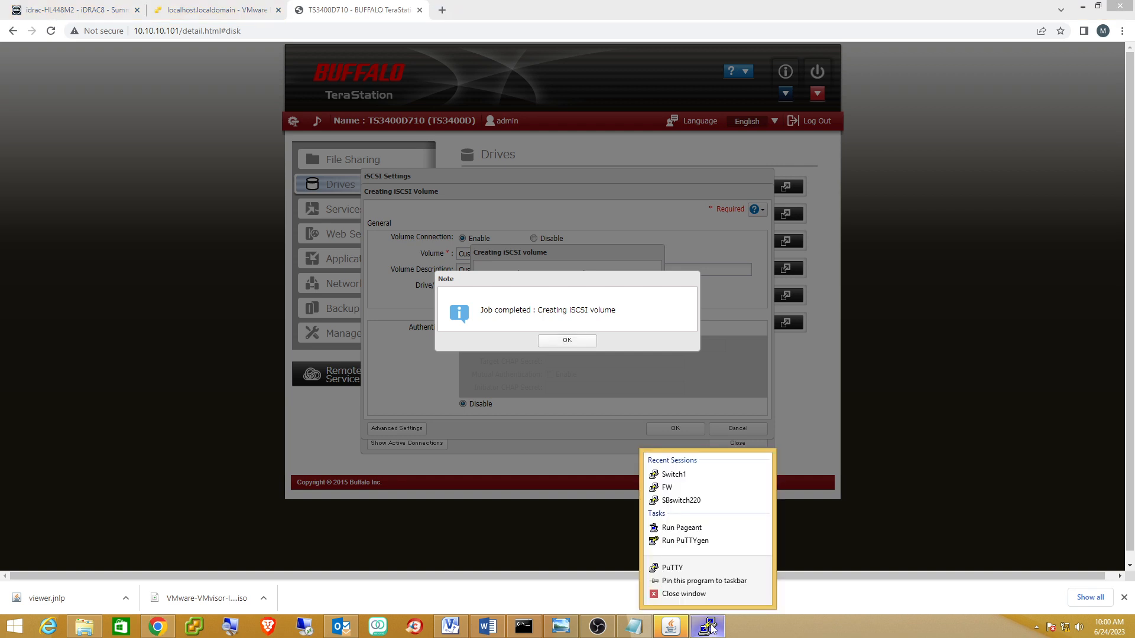
pyautogui.click(679, 569)
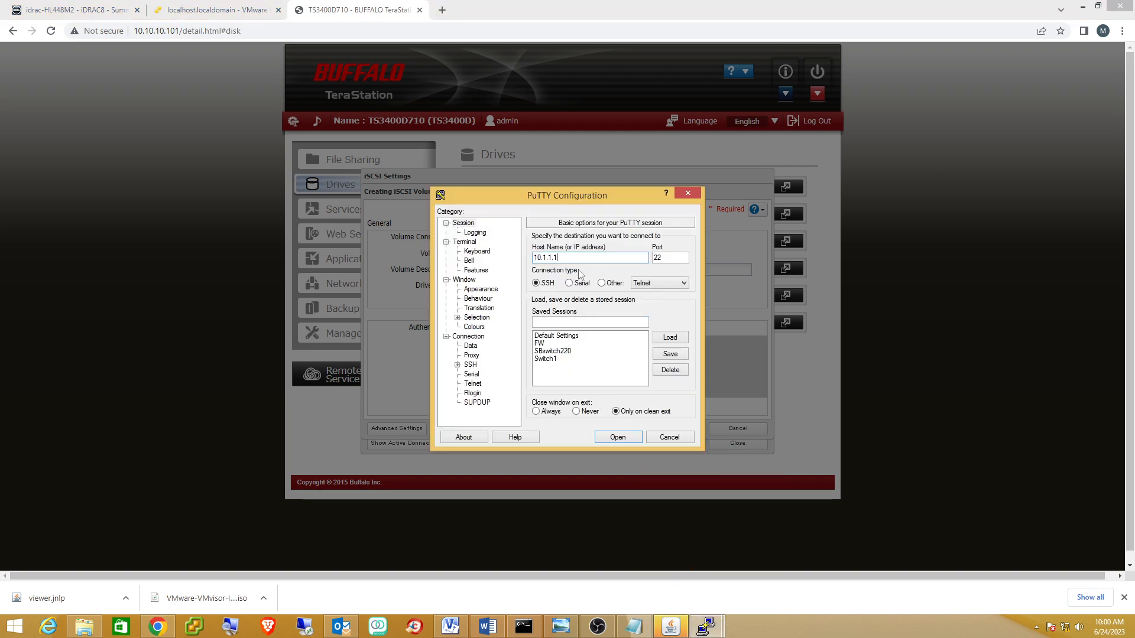
pyautogui.write('10.1.1')
pyautogui.press('BackSpace')
pyautogui.press('BackSpace')
pyautogui.write('0.10.1')
pyautogui.press('Return')
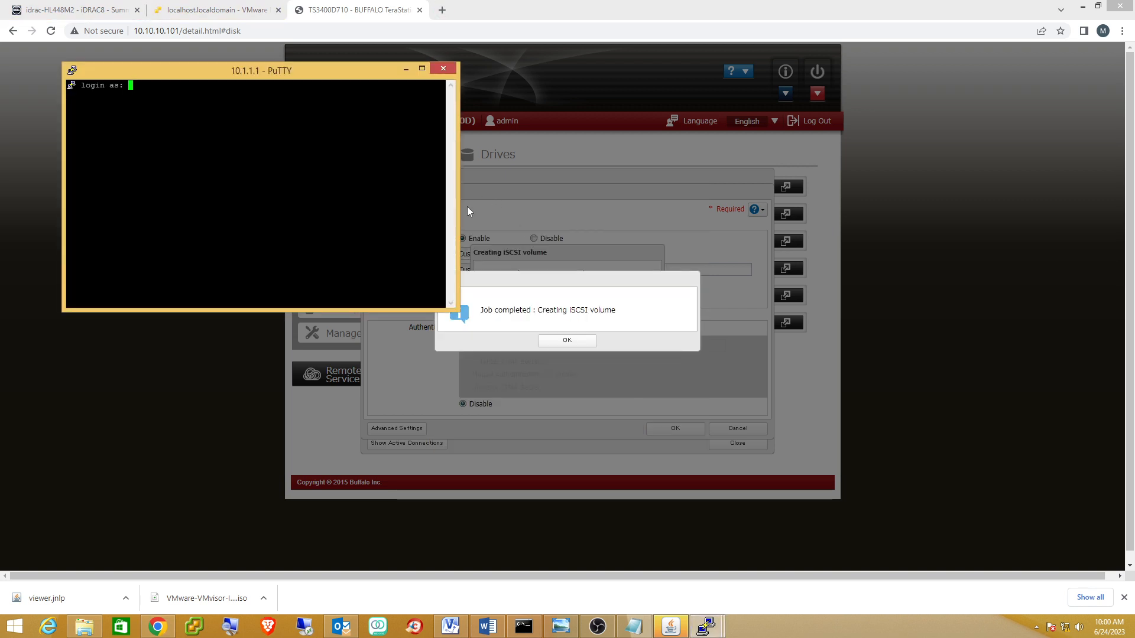
pyautogui.click(568, 342)
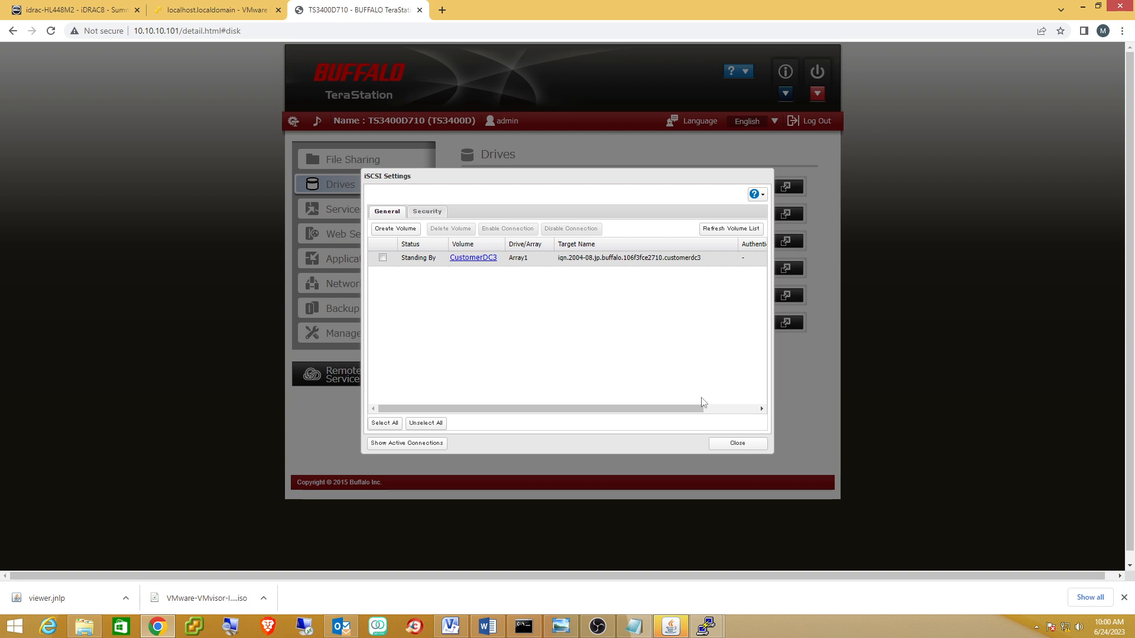
pyautogui.click(735, 444)
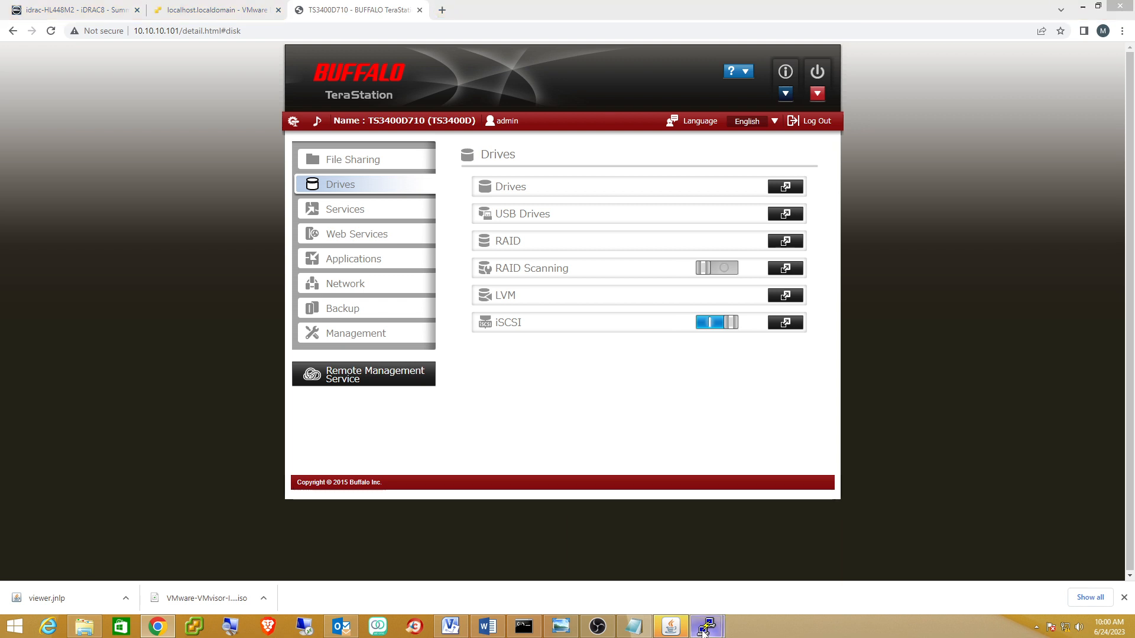
# Log in to the router and page through the 'sh run' output.
pyautogui.moveTo(706, 627)
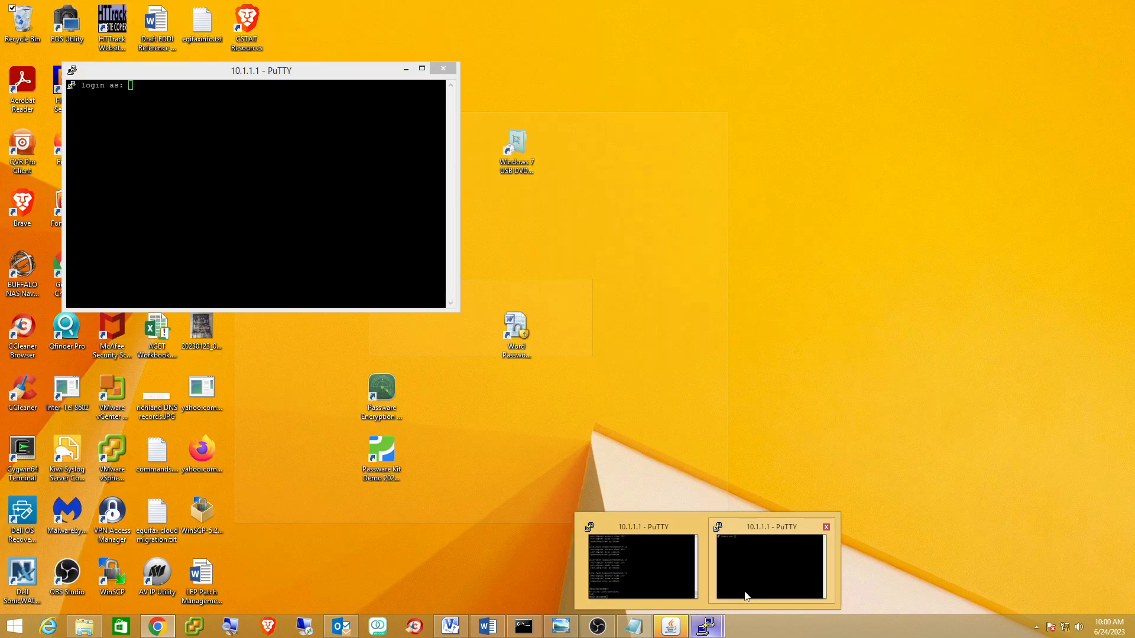
pyautogui.click(745, 596)
pyautogui.write('m')
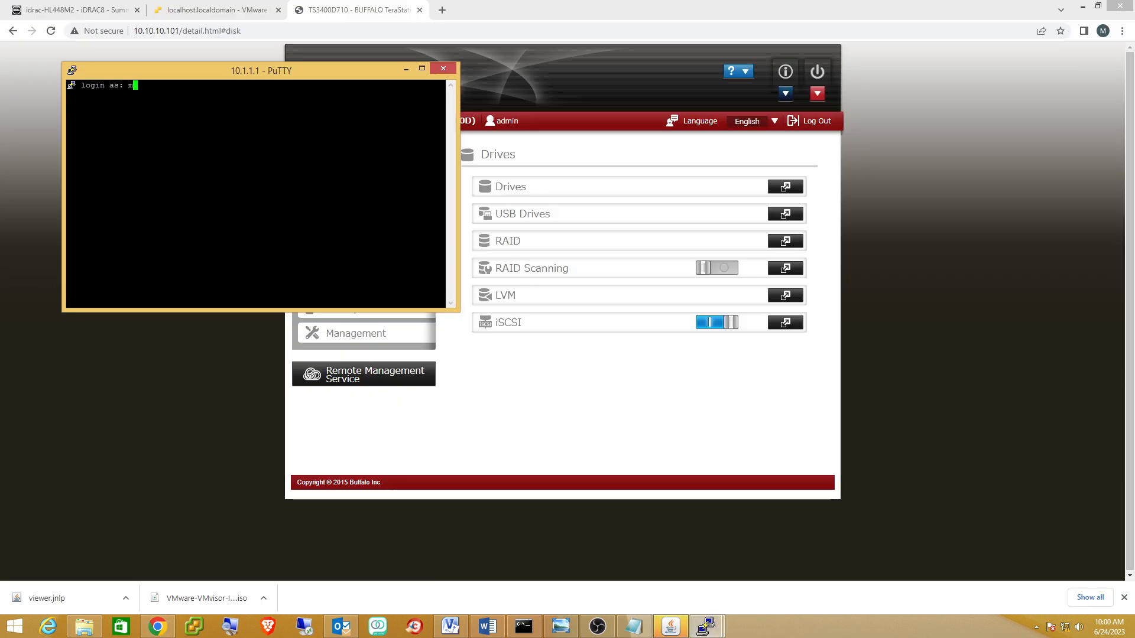
pyautogui.write('ark')
pyautogui.press('Return')
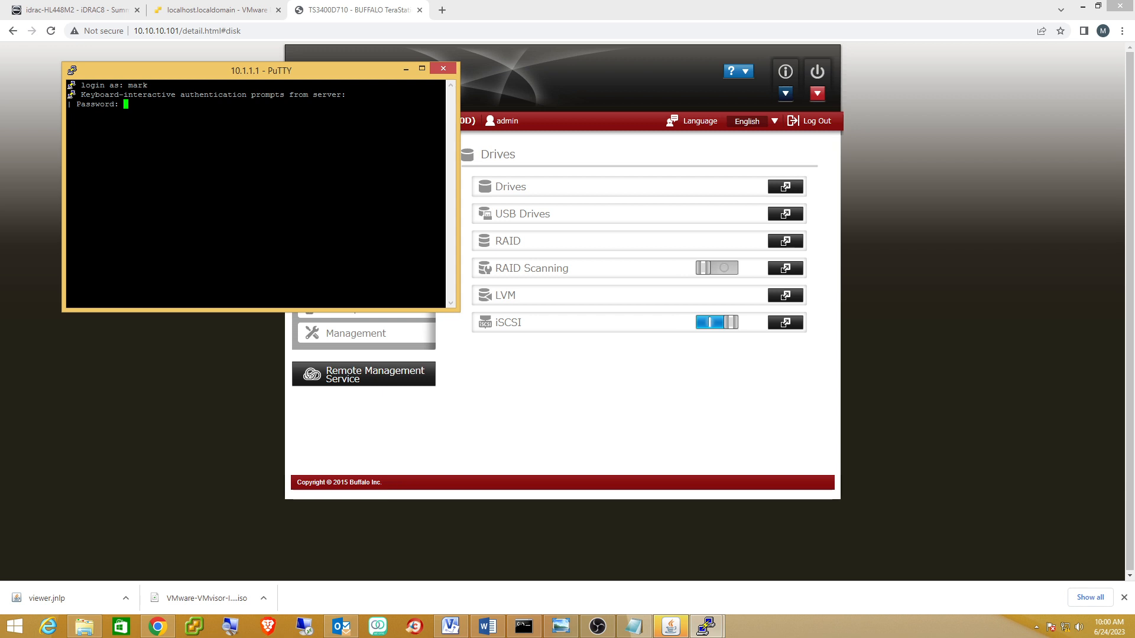
pyautogui.press('Return')
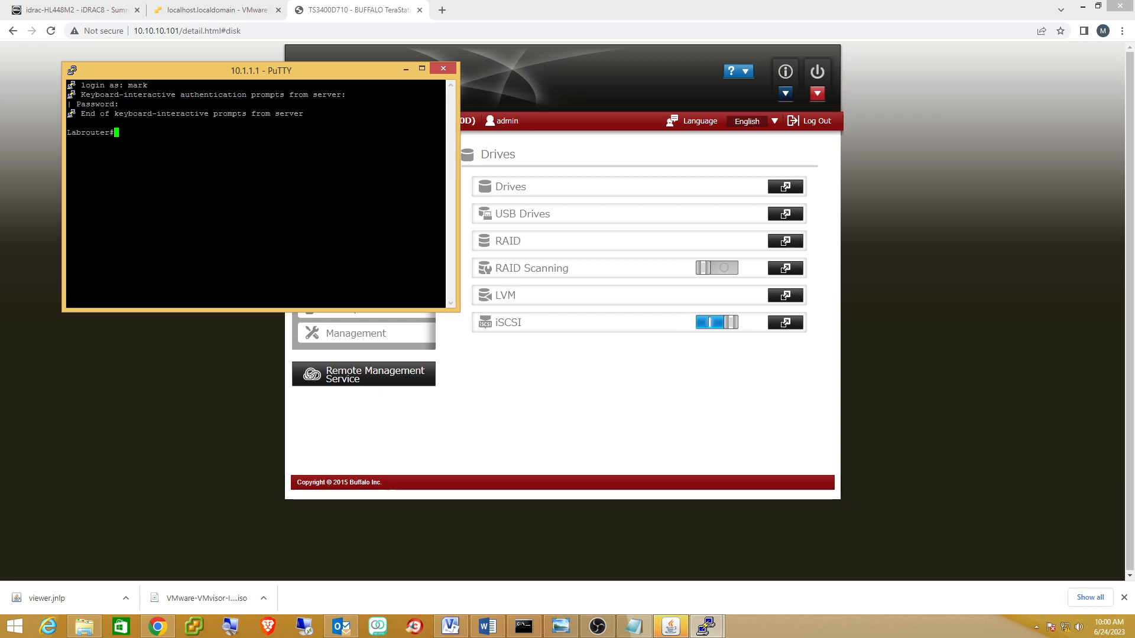
pyautogui.write('sh run')
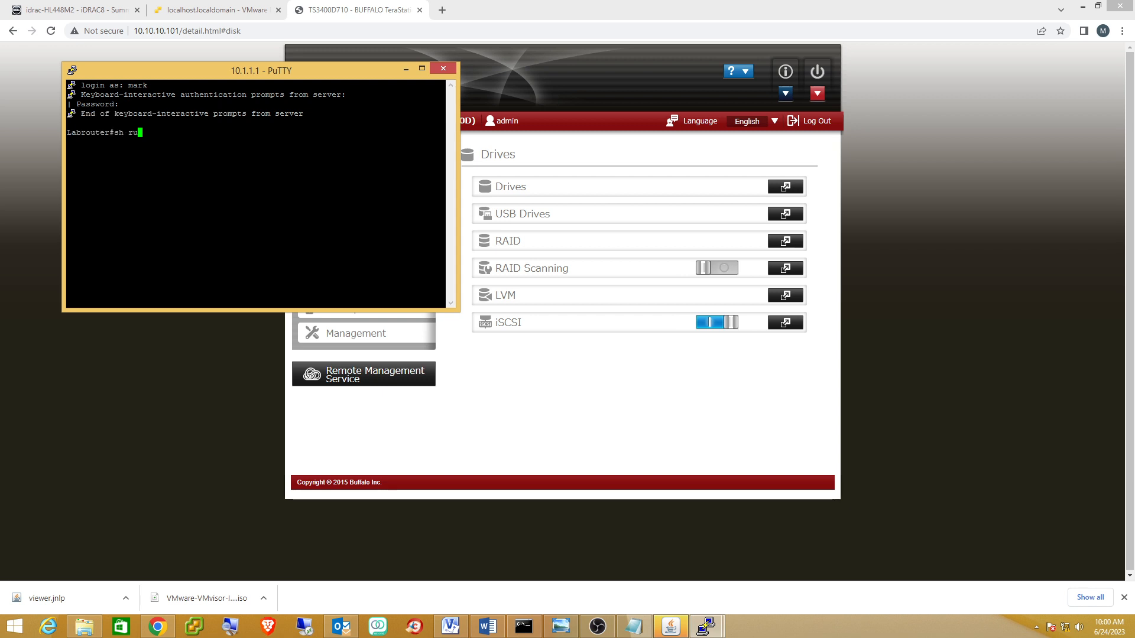
pyautogui.press('Return')
pyautogui.press('space')
pyautogui.press('space')
pyautogui.press('space')
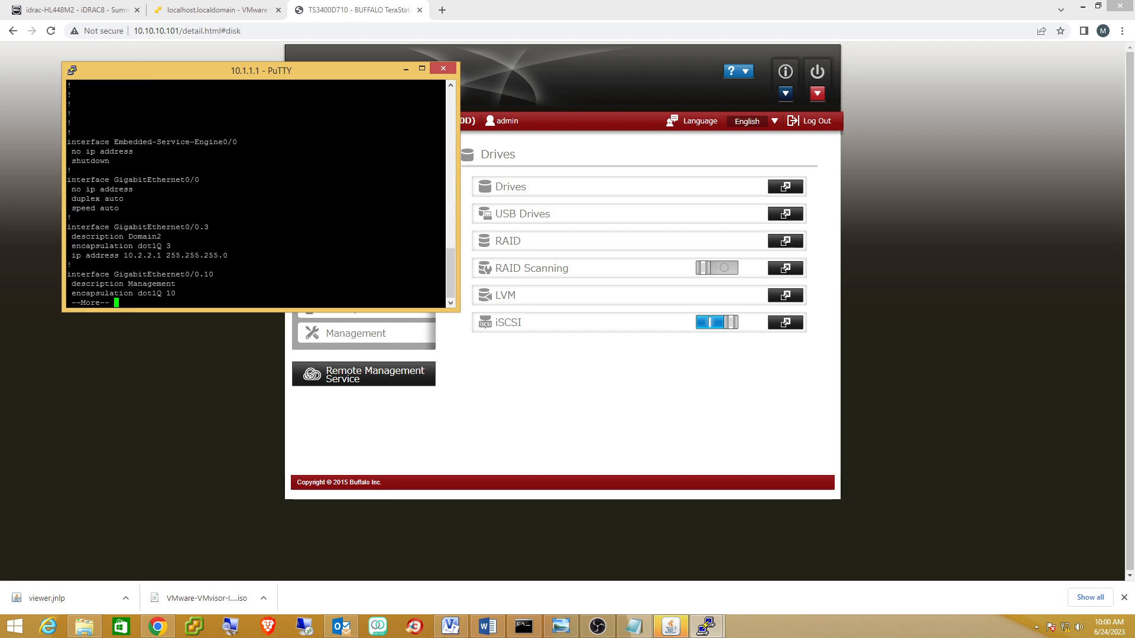
pyautogui.press('Return')
pyautogui.press('Return')
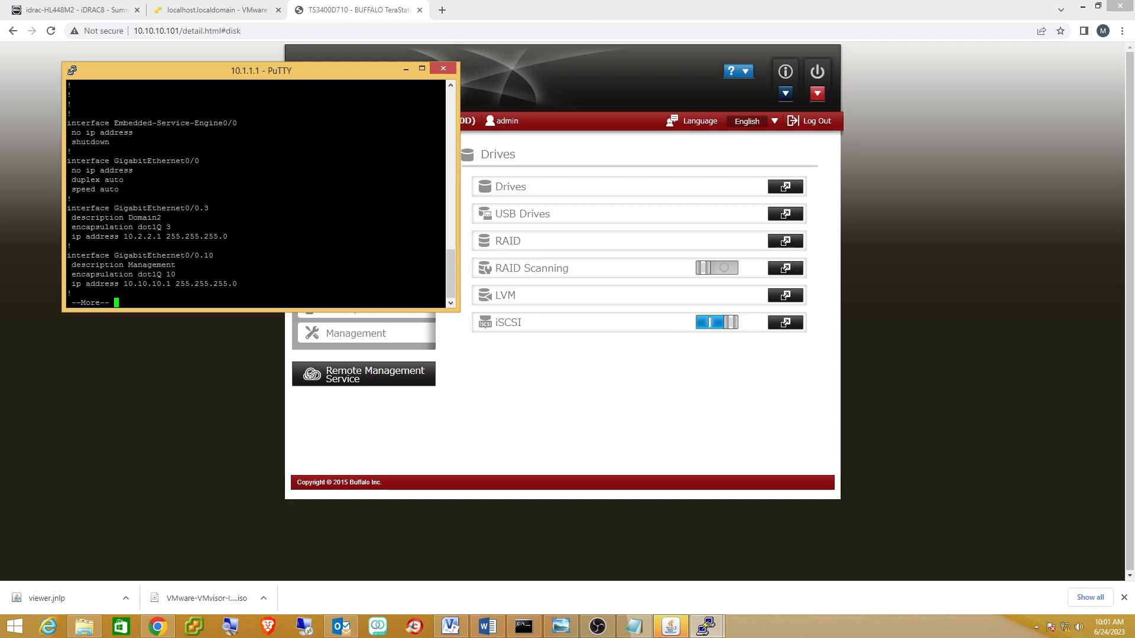
pyautogui.press('Return')
pyautogui.press('Return')
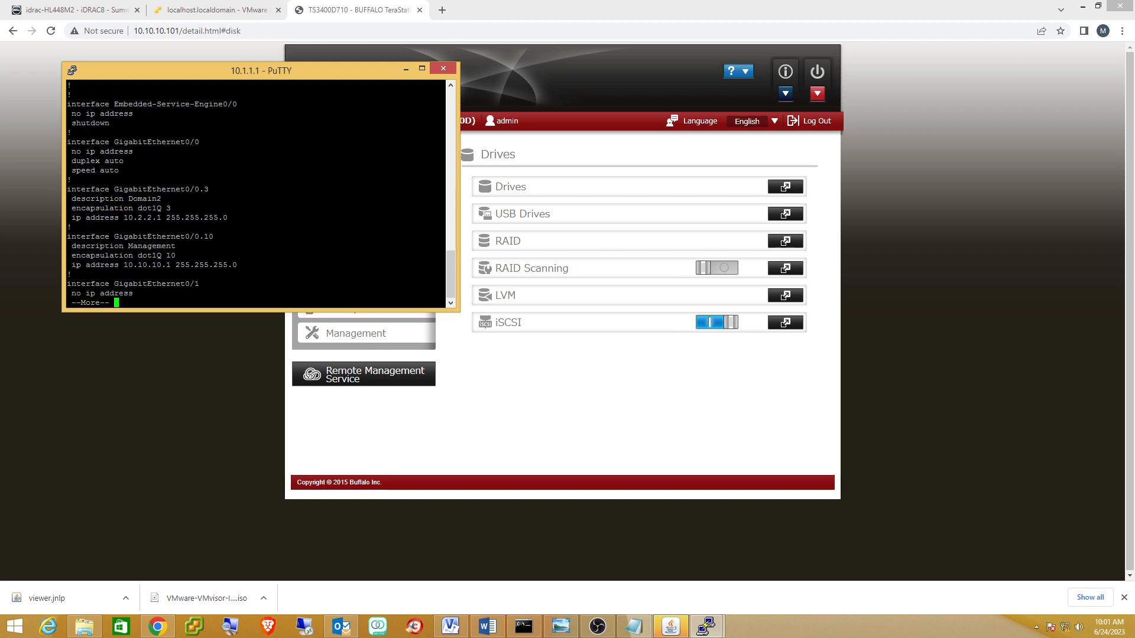
# In config mode, create subinterface GigabitEthernet0/0.2 with description Domain1.
pyautogui.write('q')
pyautogui.write('conf t')
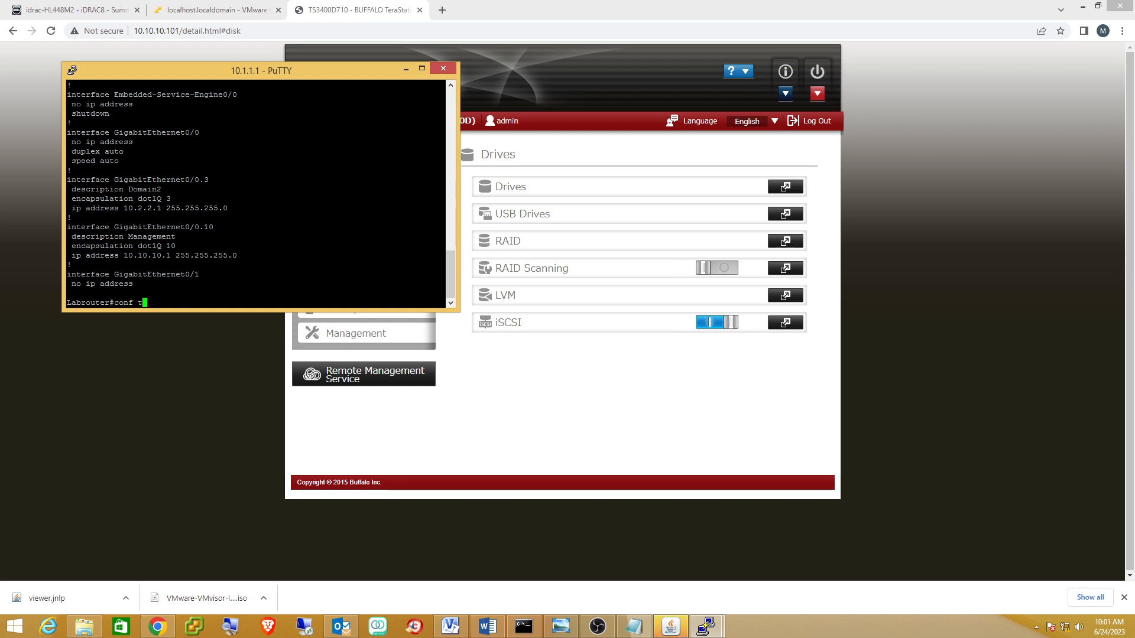
pyautogui.press('Return')
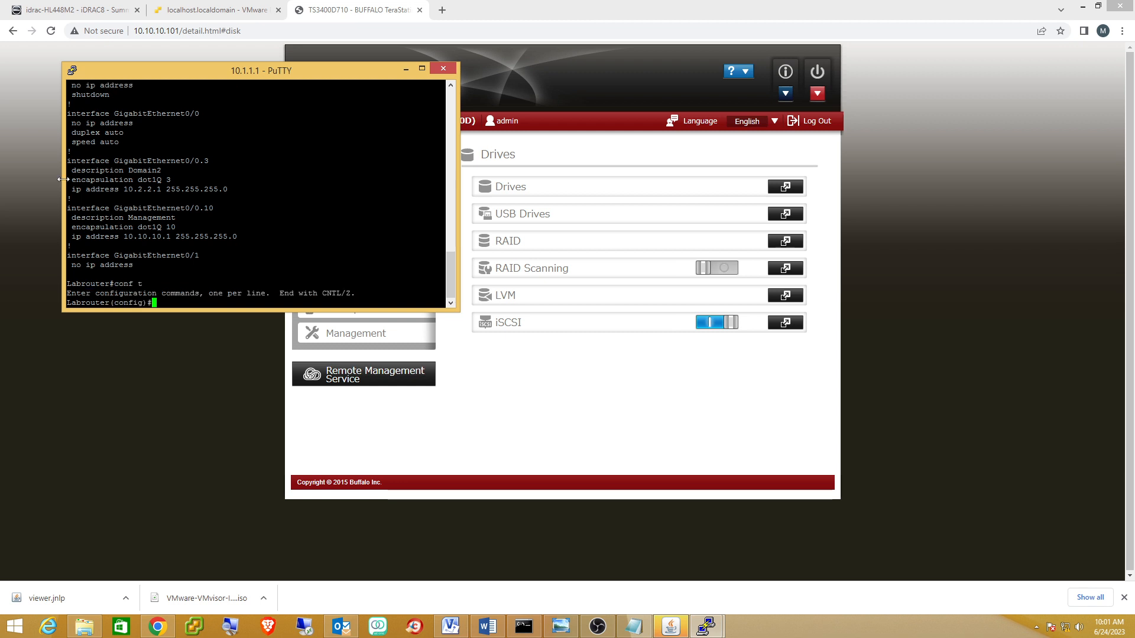
pyautogui.moveTo(67, 161); pyautogui.dragTo(207, 160)
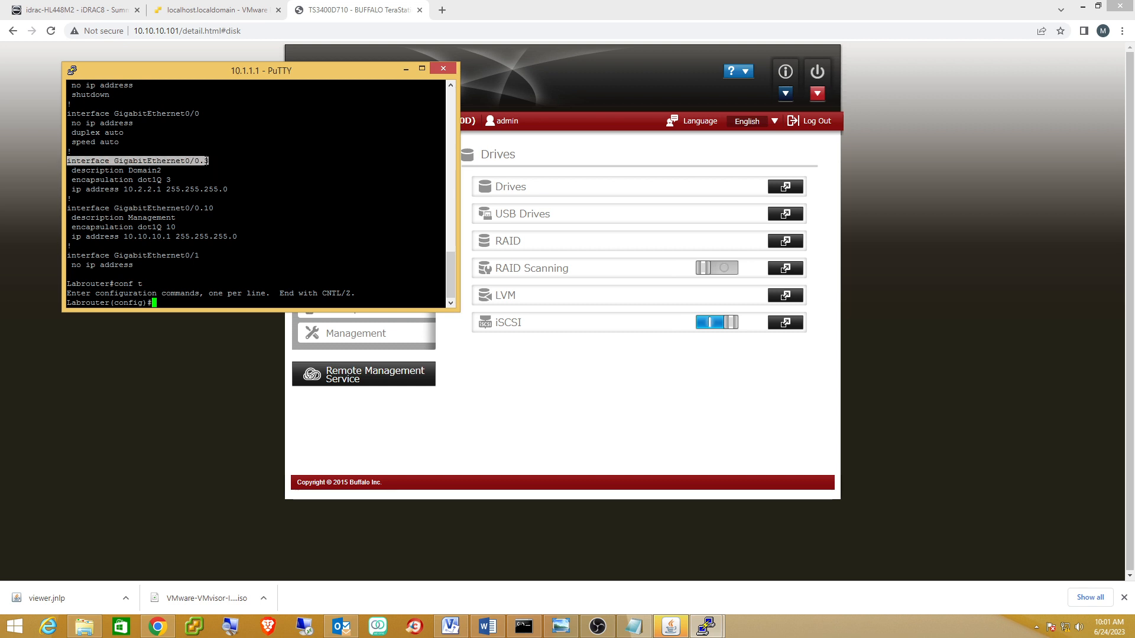
pyautogui.rightClick(207, 160)
pyautogui.press('BackSpace')
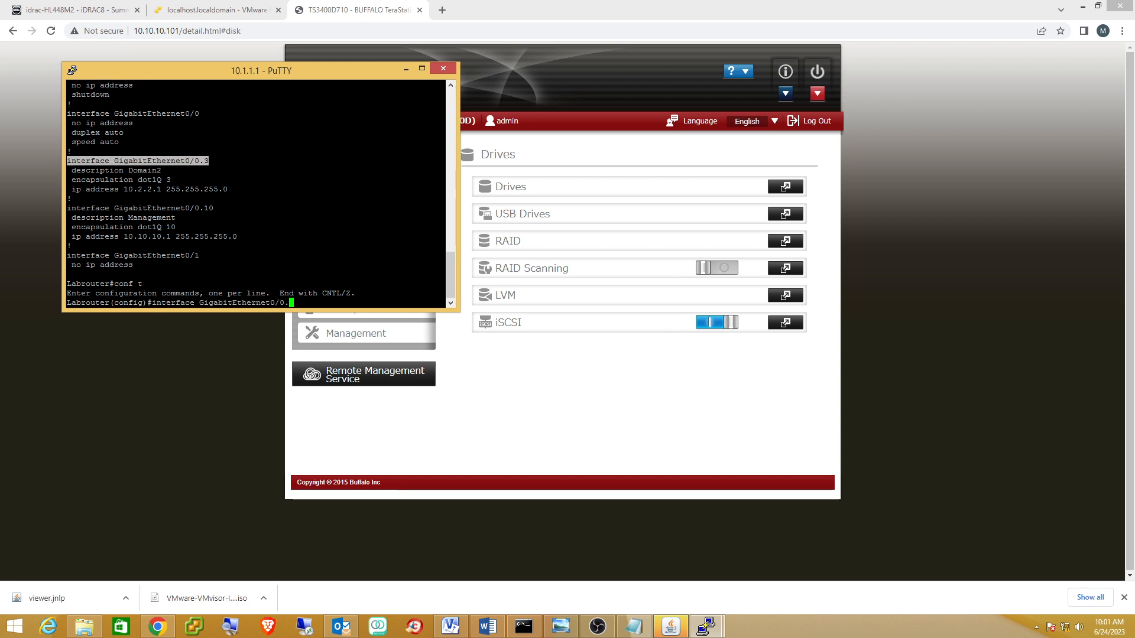
pyautogui.write('2')
pyautogui.press('Return')
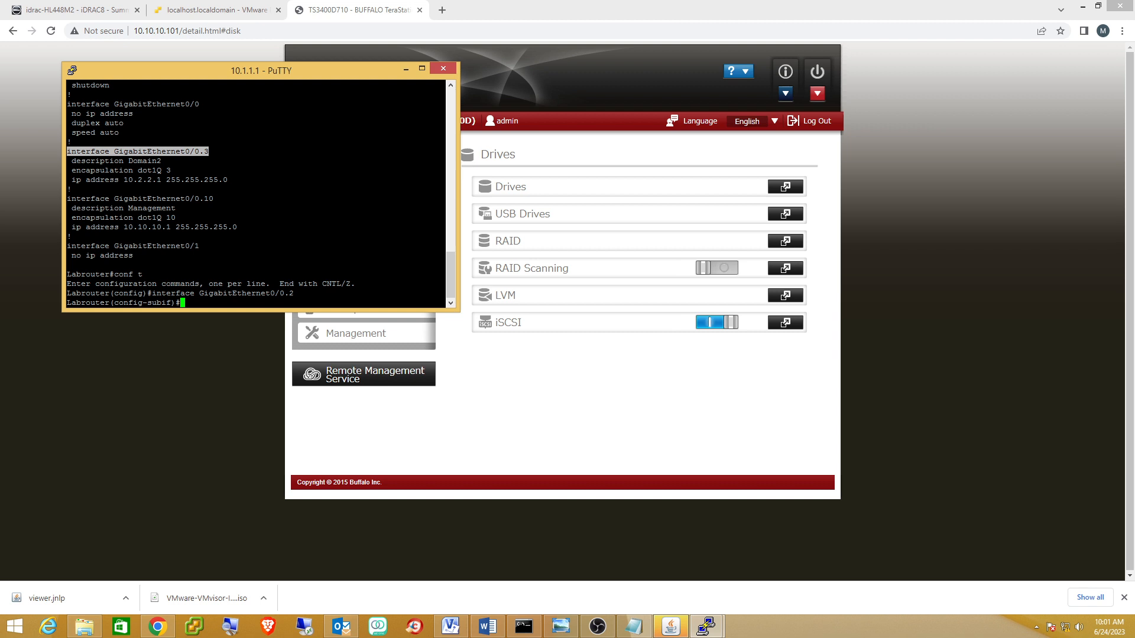
pyautogui.write('Des')
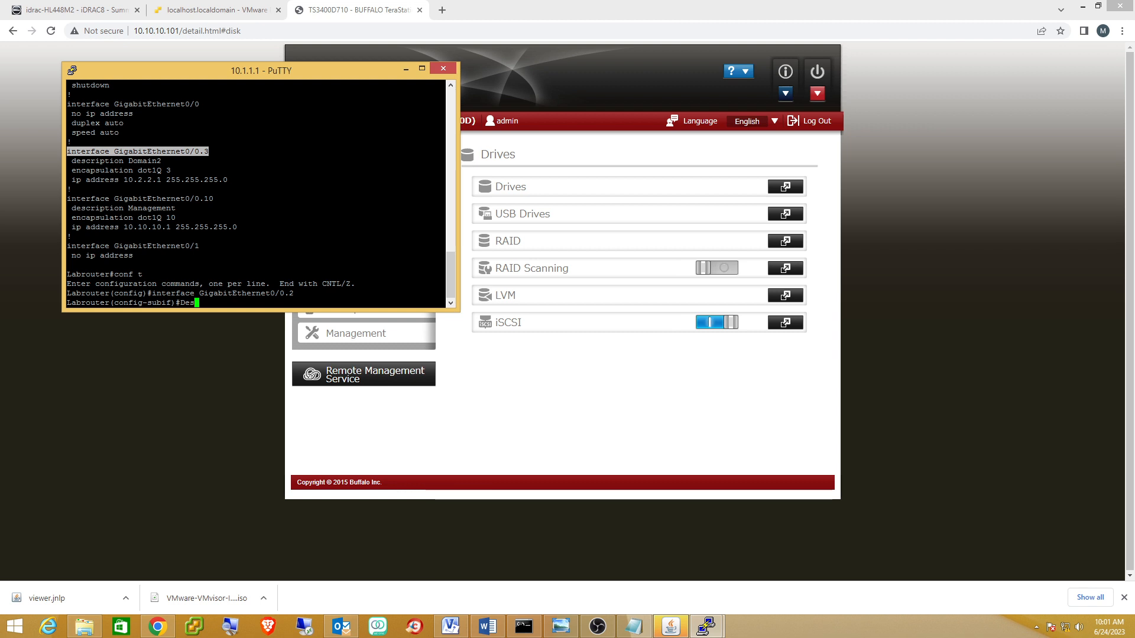
pyautogui.press('Tab')
pyautogui.write('Domain')
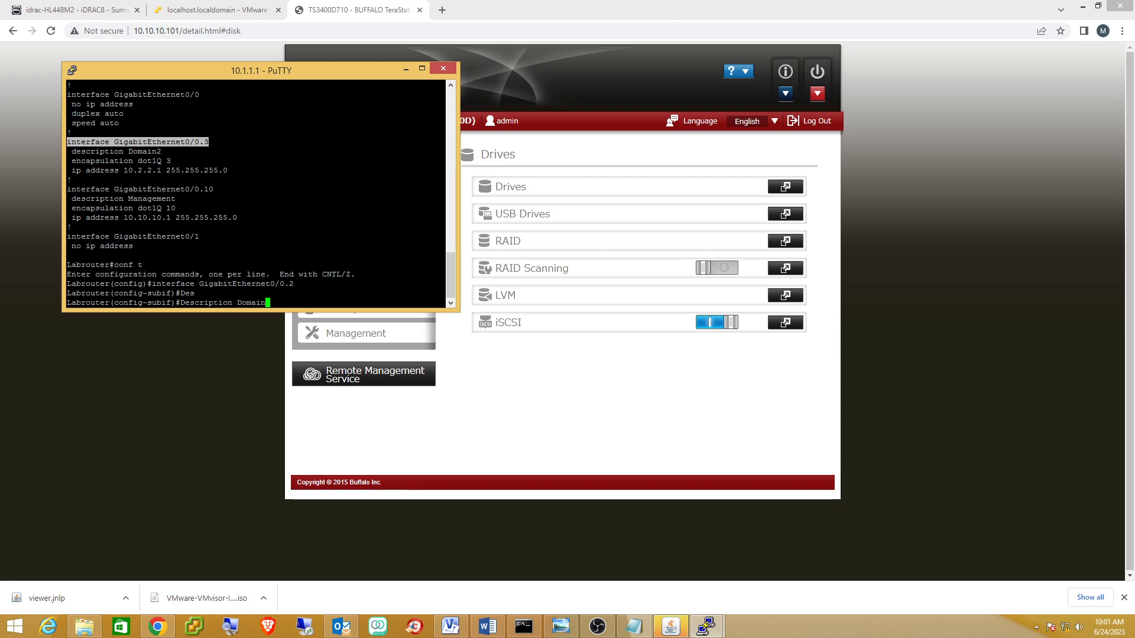
pyautogui.write('1')
pyautogui.press('Return')
# Set dot1Q encapsulation VLAN 2 and IP 10.1.1.1 255.255.255.0 on the subinterface.
pyautogui.write('er(config-subif)#e')
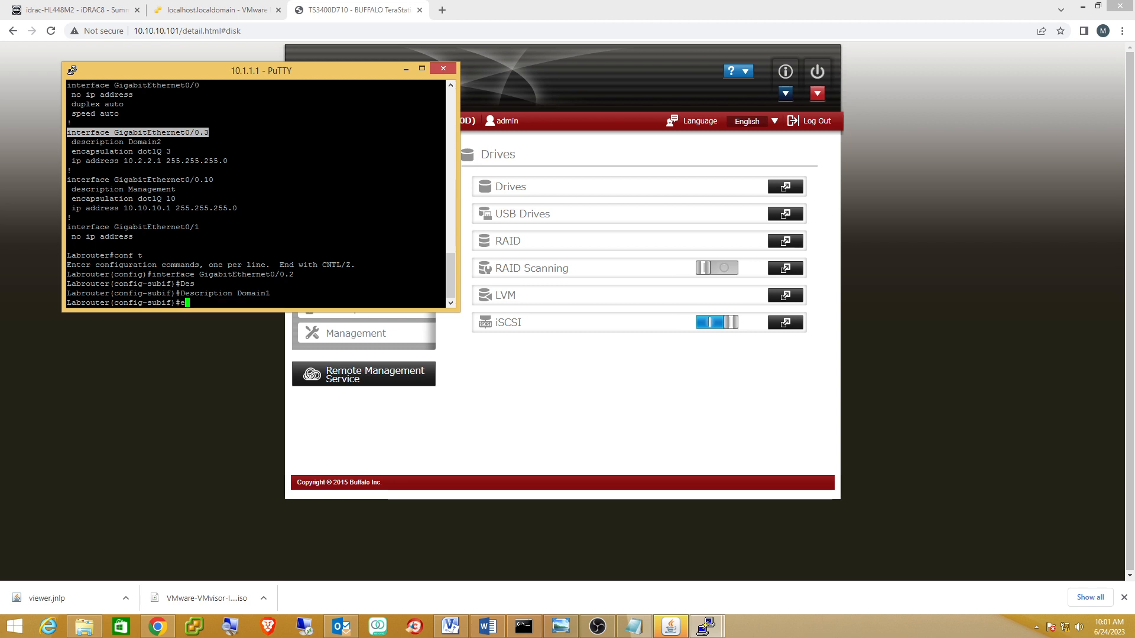
pyautogui.write('nc')
pyautogui.press('Tab')
pyautogui.write('do')
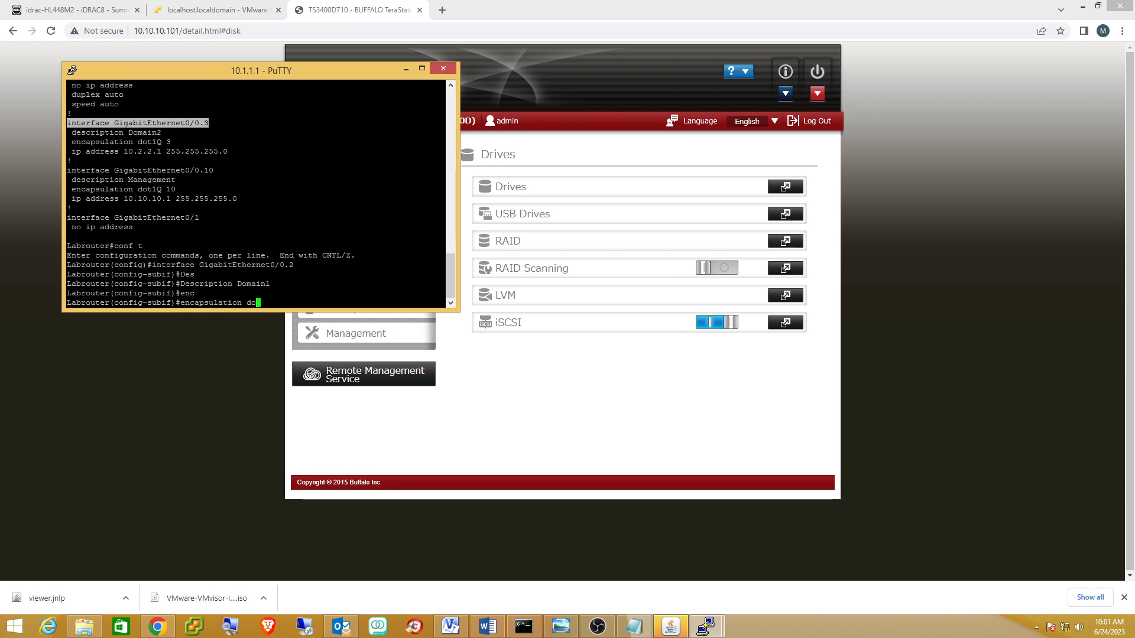
pyautogui.press('Tab')
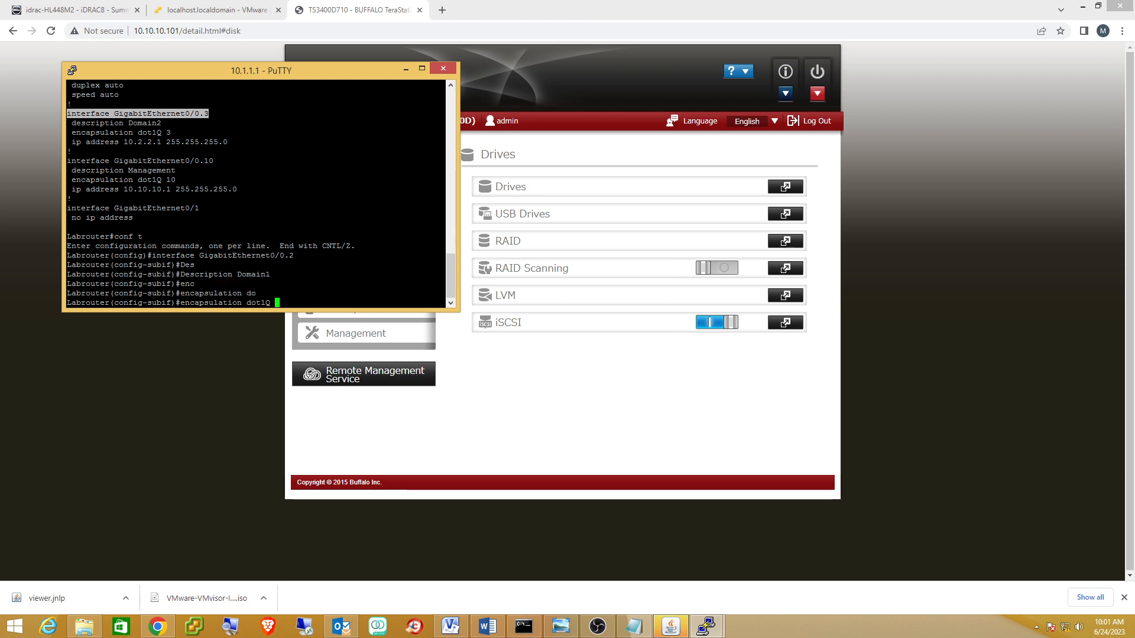
pyautogui.write('2')
pyautogui.press('Return')
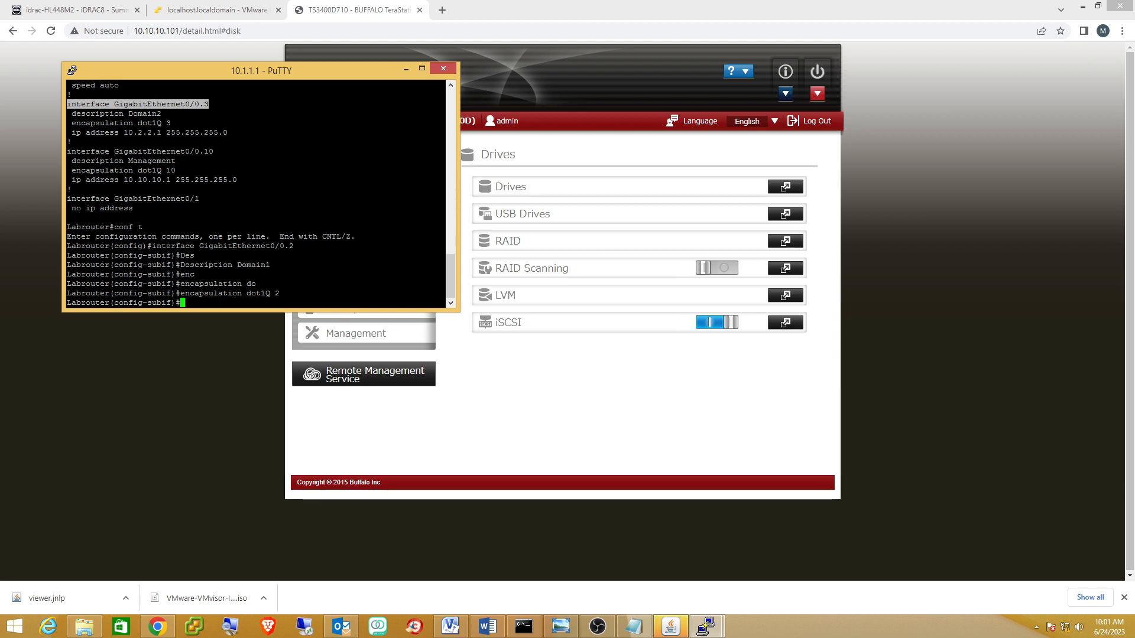
pyautogui.write('ip addr')
pyautogui.press('Tab')
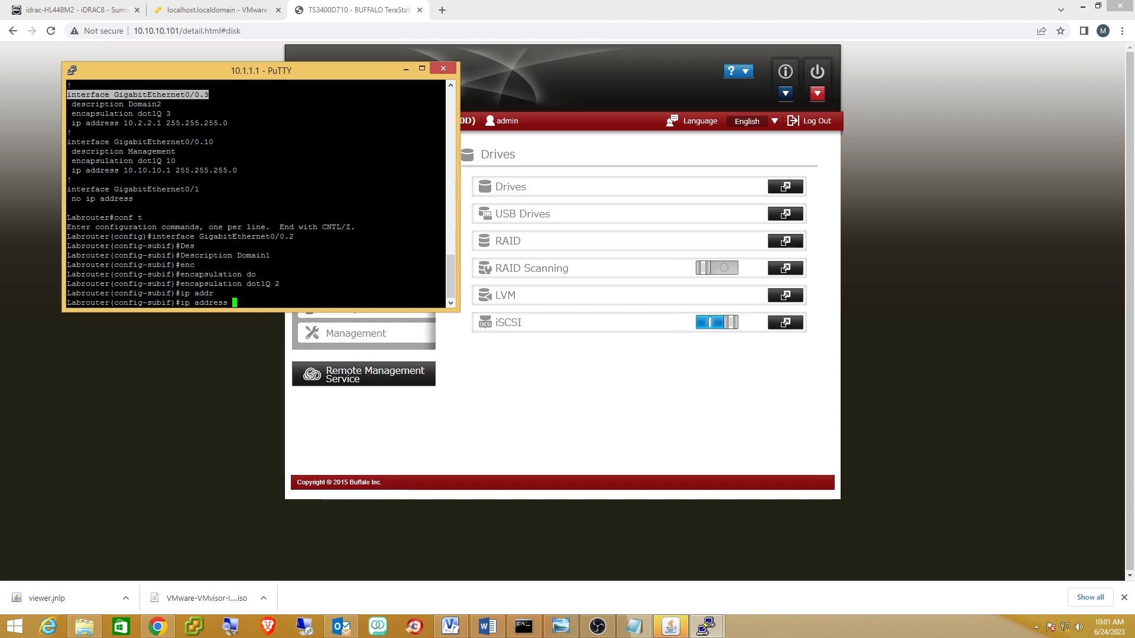
pyautogui.write('10.')
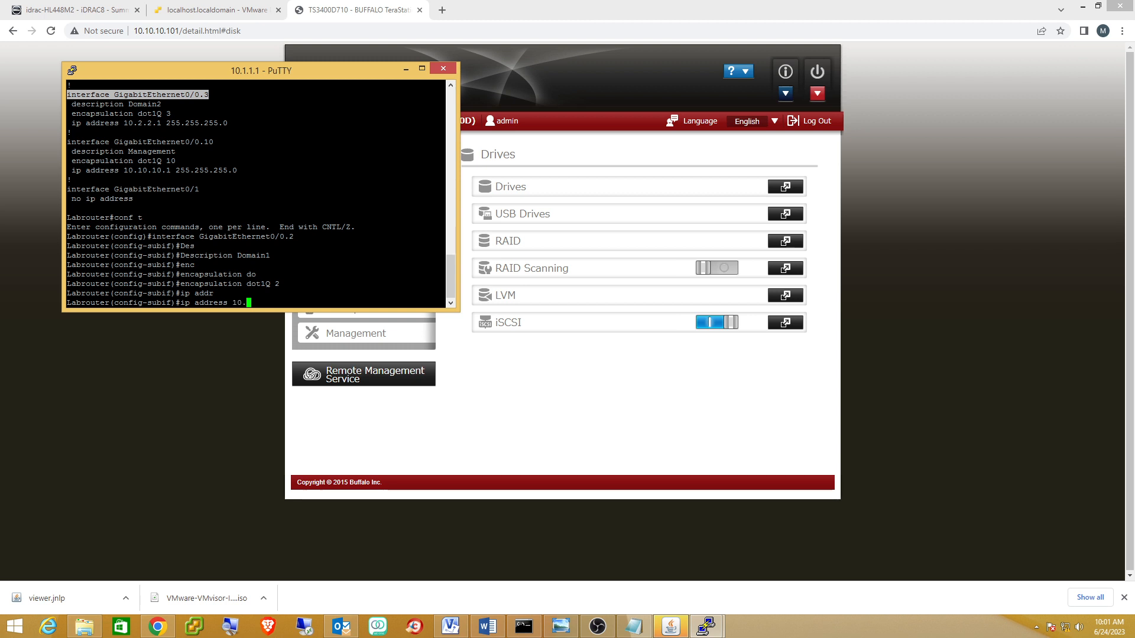
pyautogui.write('1.1.1 255.255.255.0')
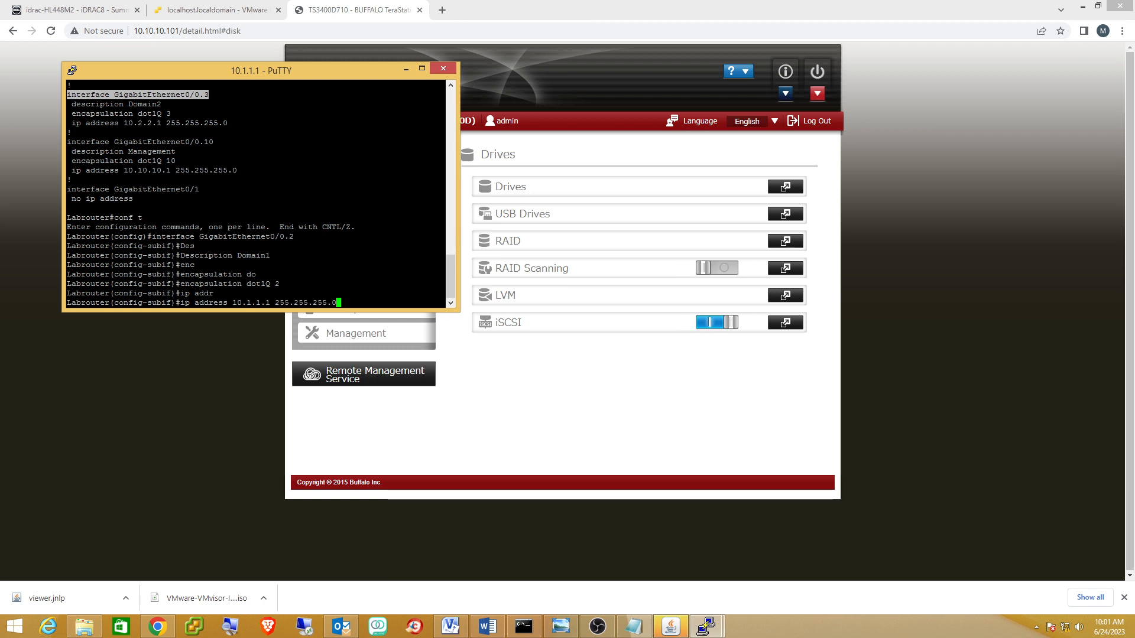
pyautogui.press('Return')
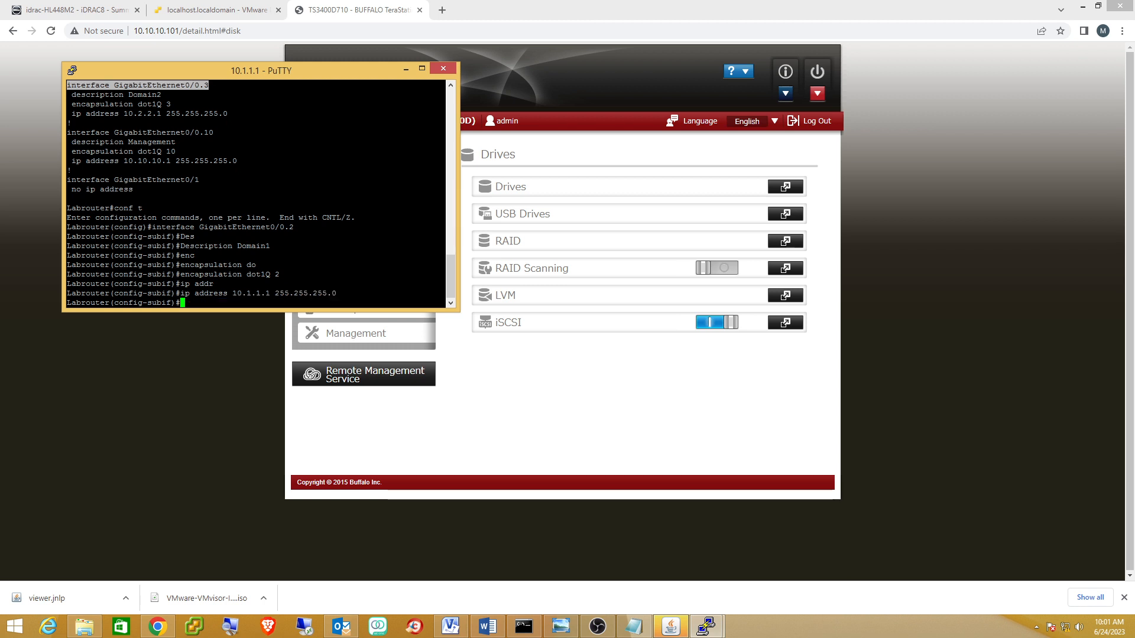
# Exit configuration mode and save the router configuration with 'wr'.
pyautogui.hotkey('ctrl', 'z')
pyautogui.write('wr')
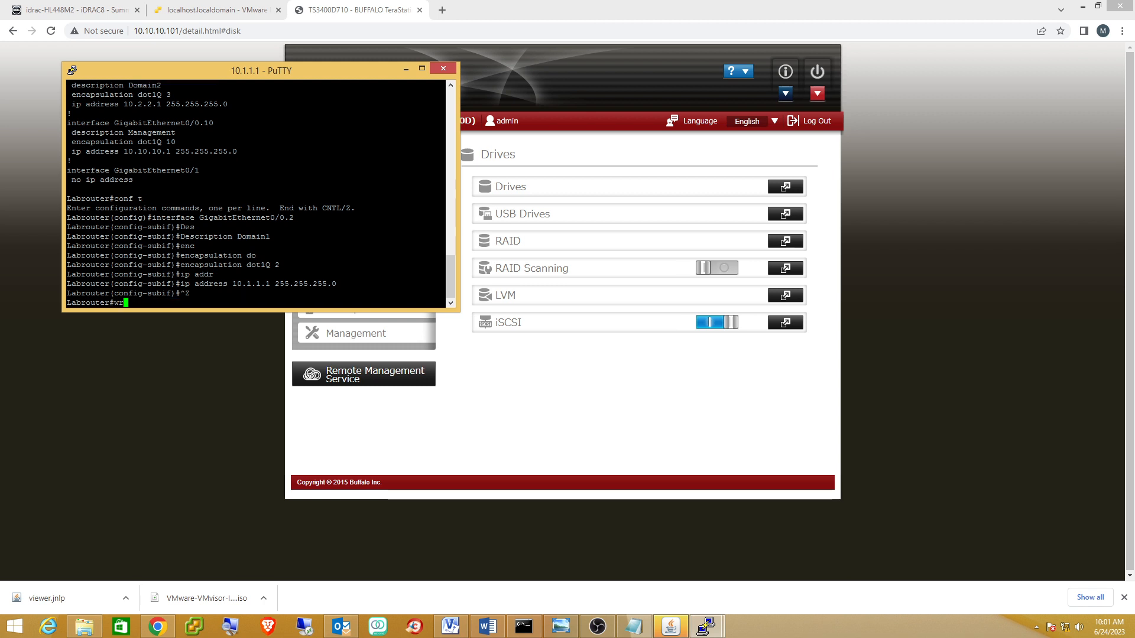
pyautogui.press('Return')
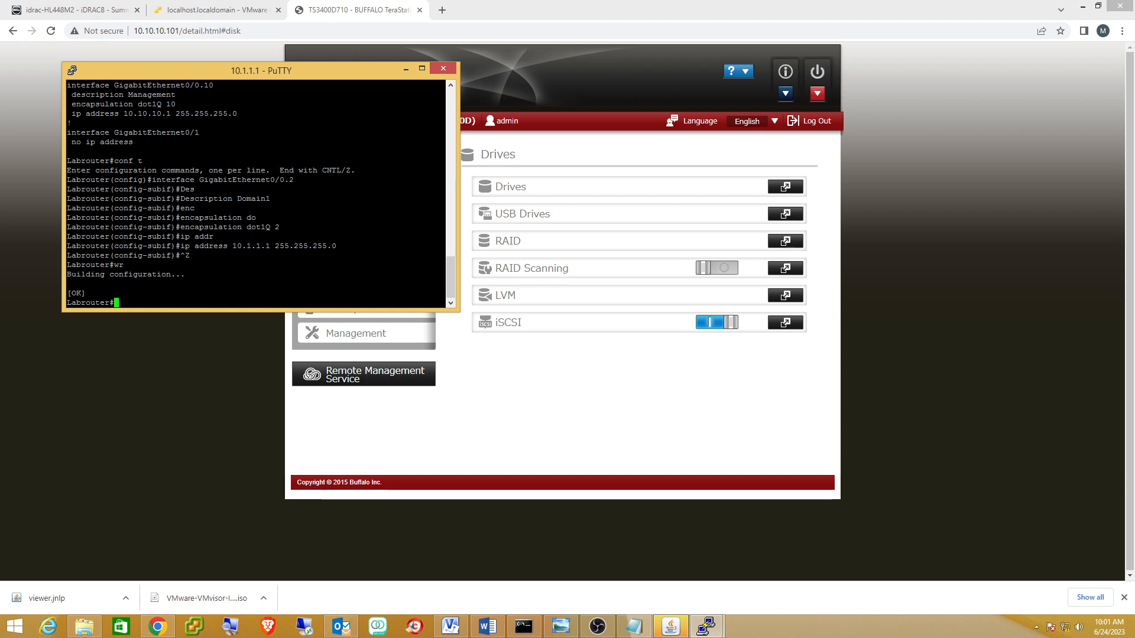
pyautogui.click(406, 69)
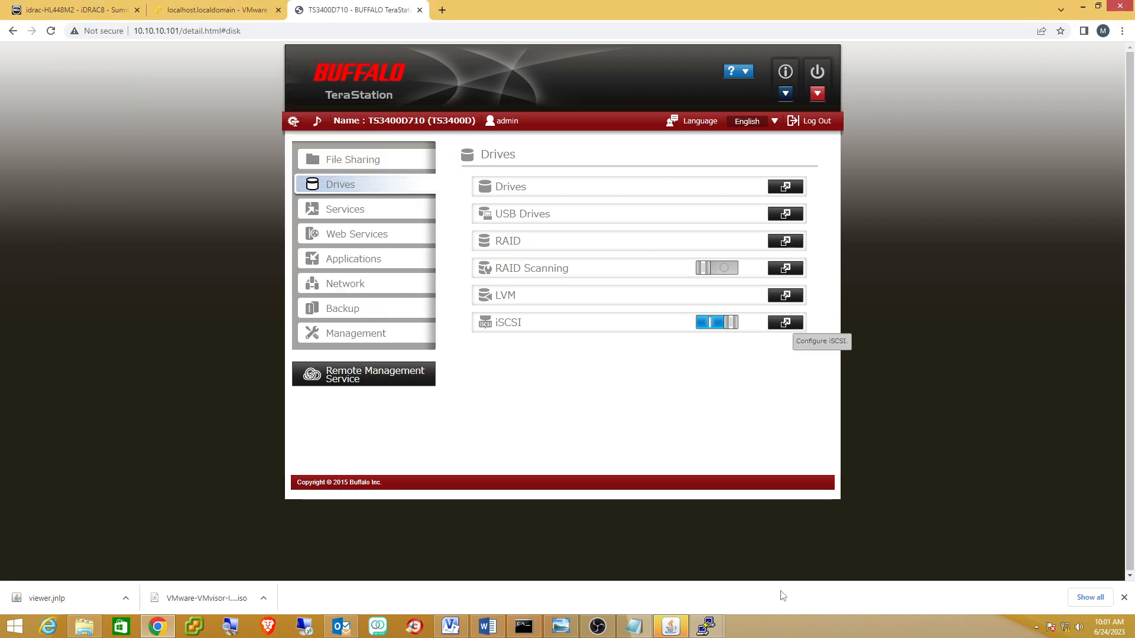
# Glance at the Visio lab diagram, then return to the ESXi host client tab in Chrome.
pyautogui.click(451, 628)
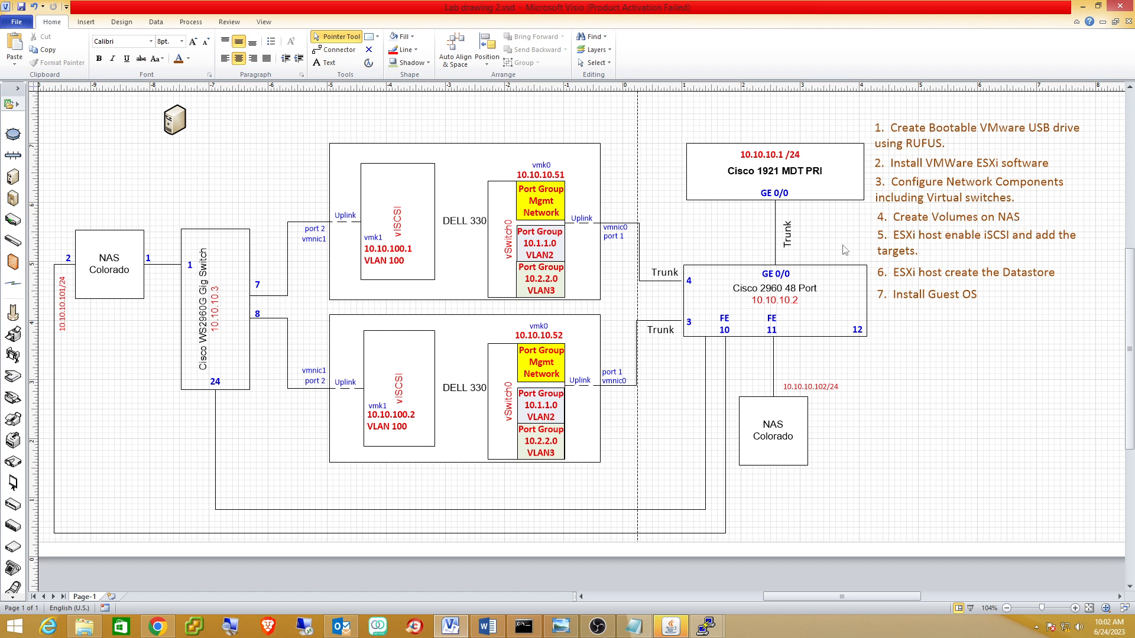
pyautogui.moveTo(157, 628)
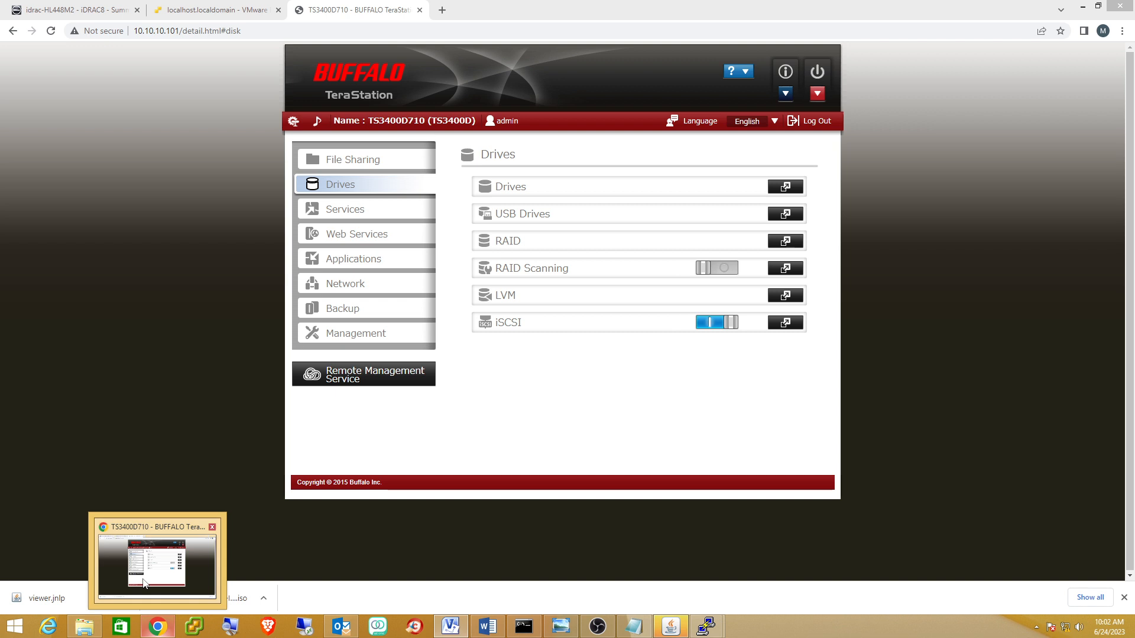
pyautogui.click(143, 582)
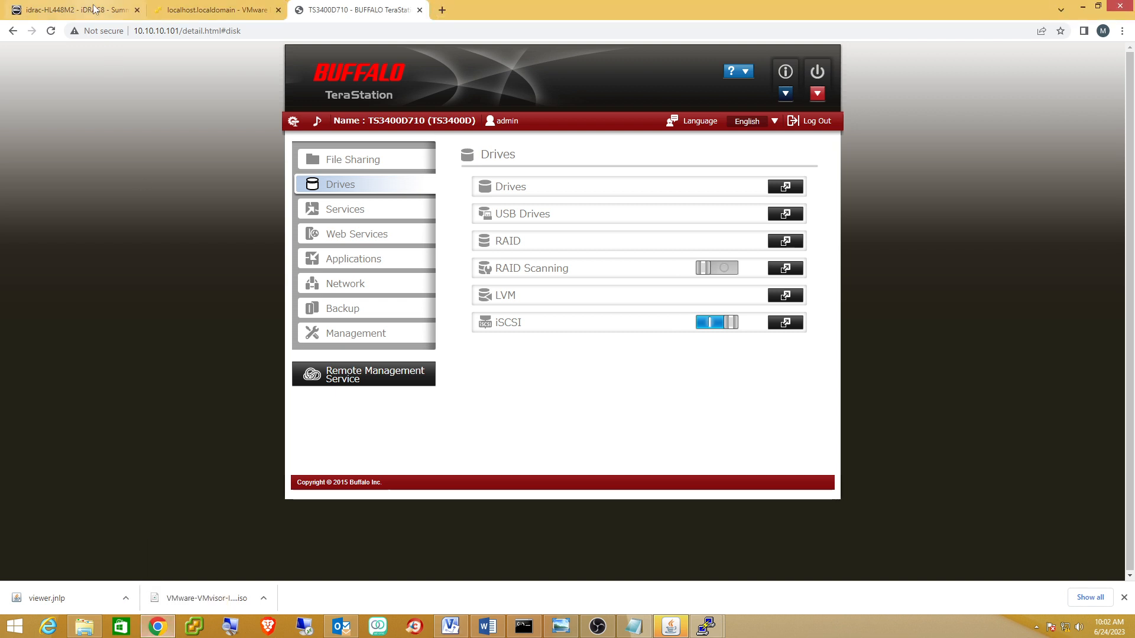
pyautogui.click(211, 11)
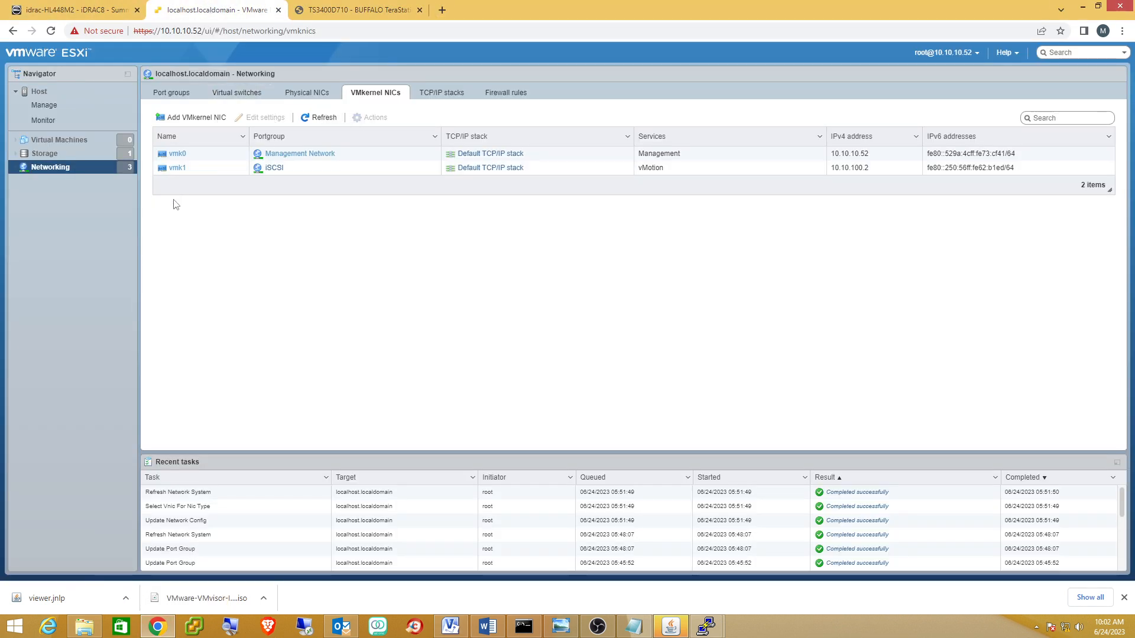
# Enable software iSCSI from the host's storage adapters.
pyautogui.click(39, 157)
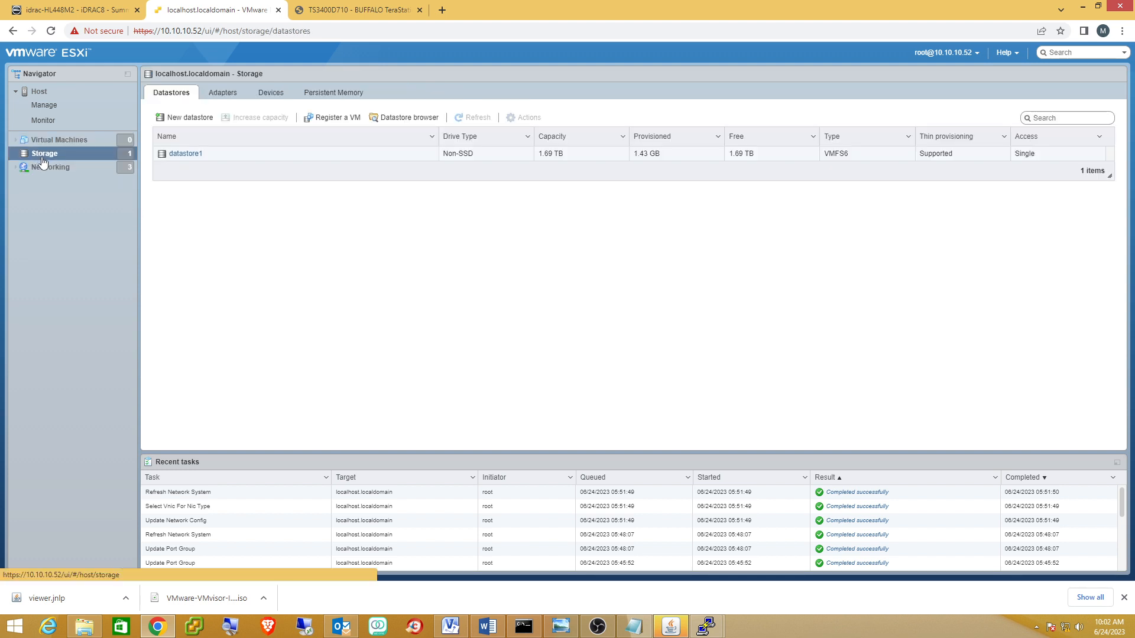
pyautogui.click(220, 94)
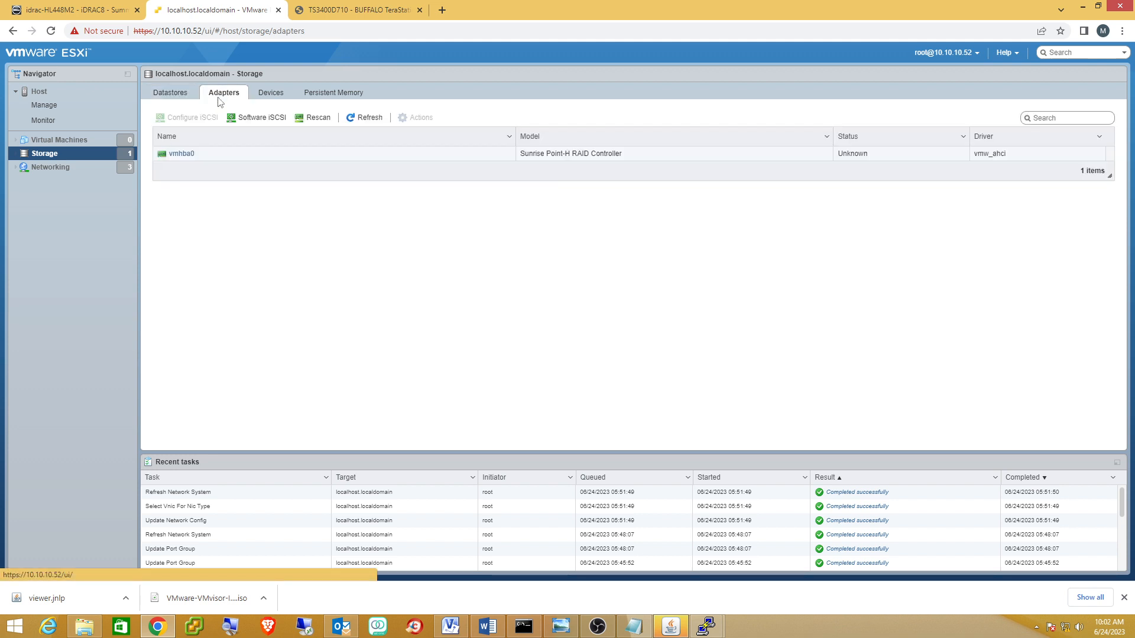
pyautogui.click(255, 118)
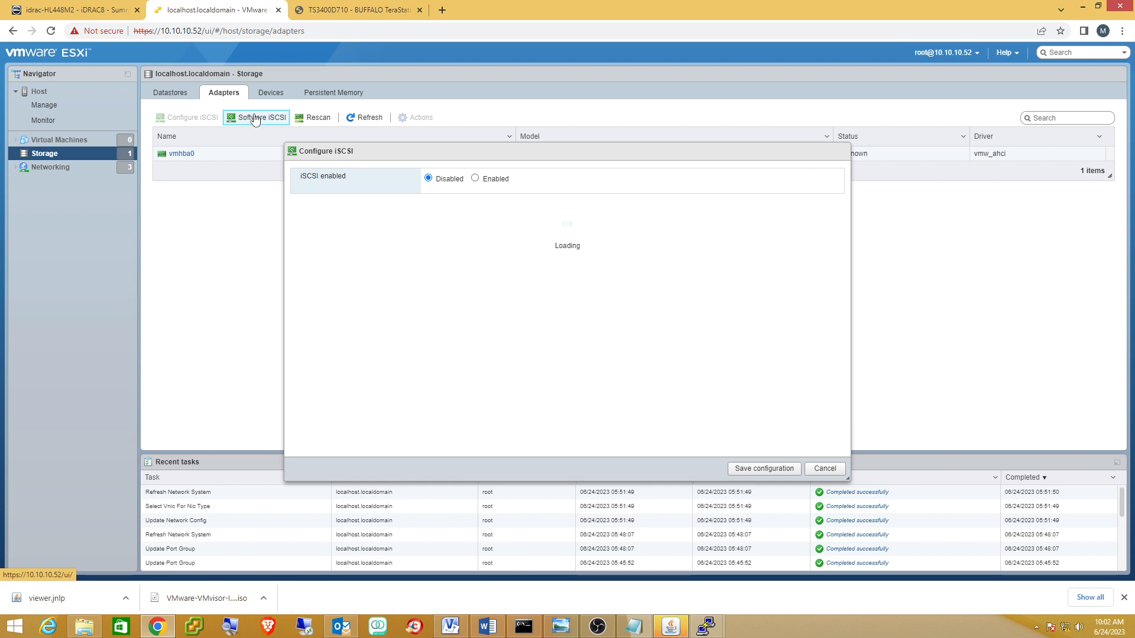
pyautogui.click(475, 179)
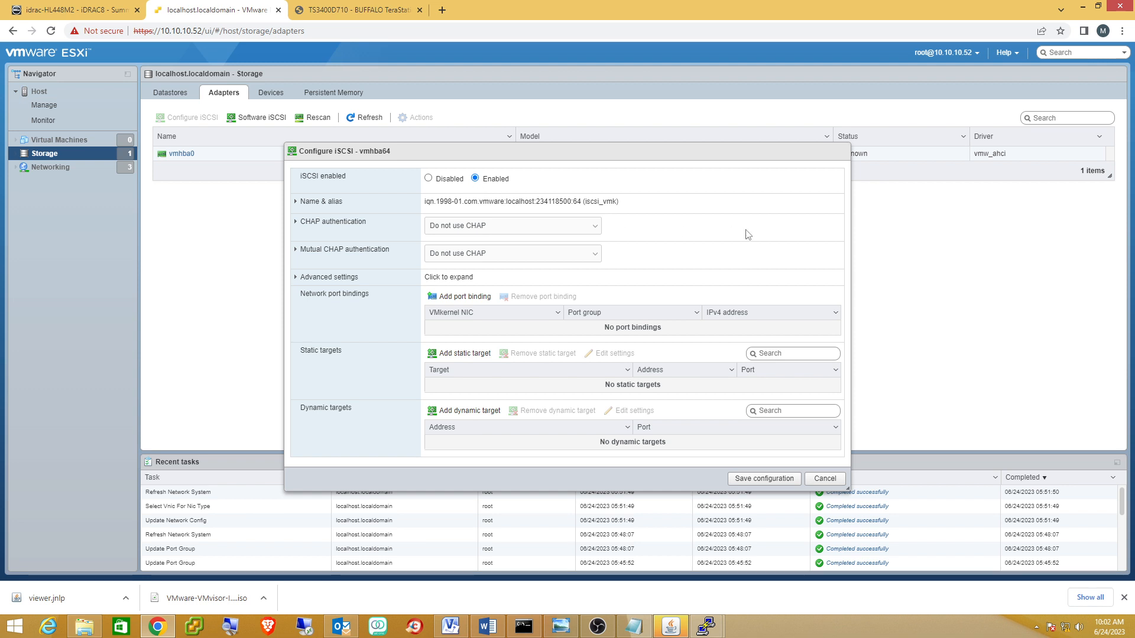
# Bind vmk1, add dynamic target 10.10.100.4 on port 3260, and save the iSCSI configuration.
pyautogui.click(457, 297)
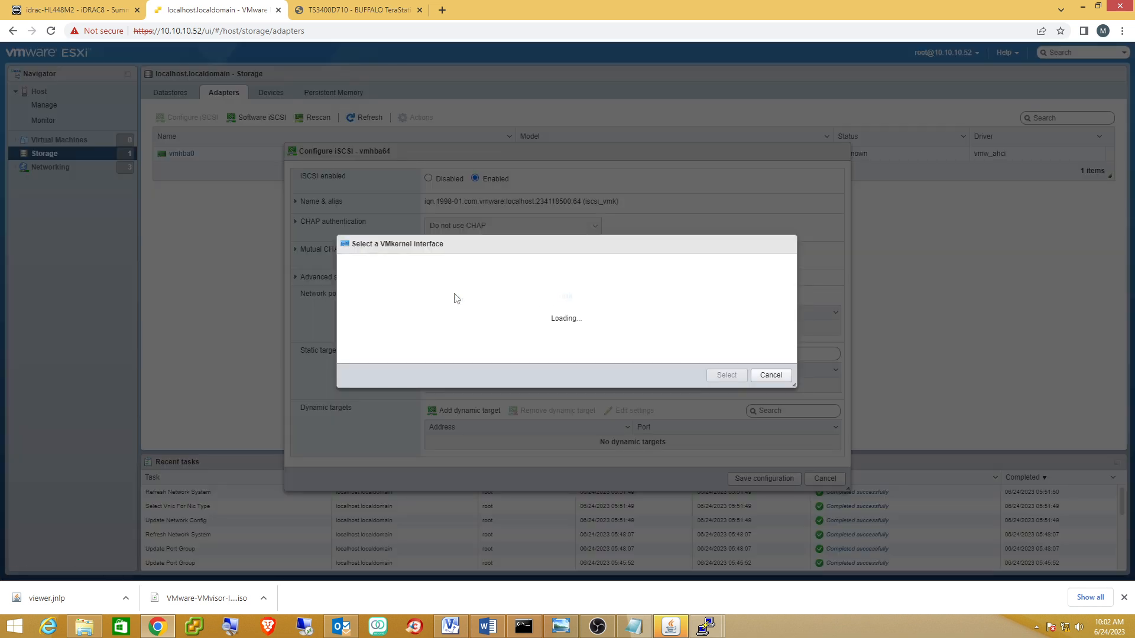
pyautogui.click(499, 324)
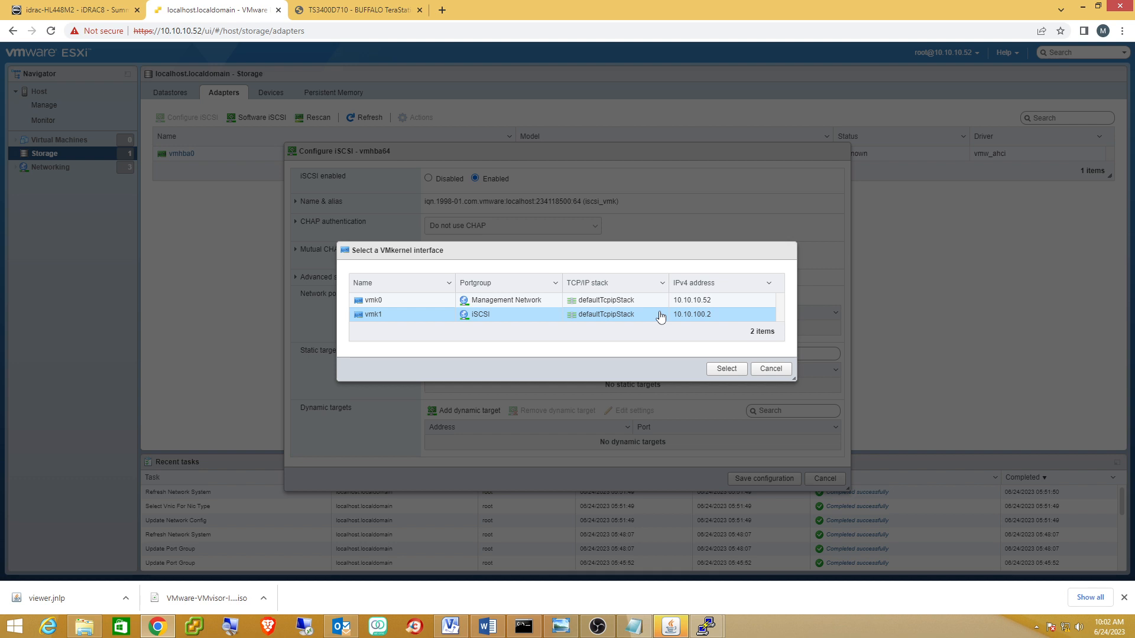
pyautogui.click(718, 371)
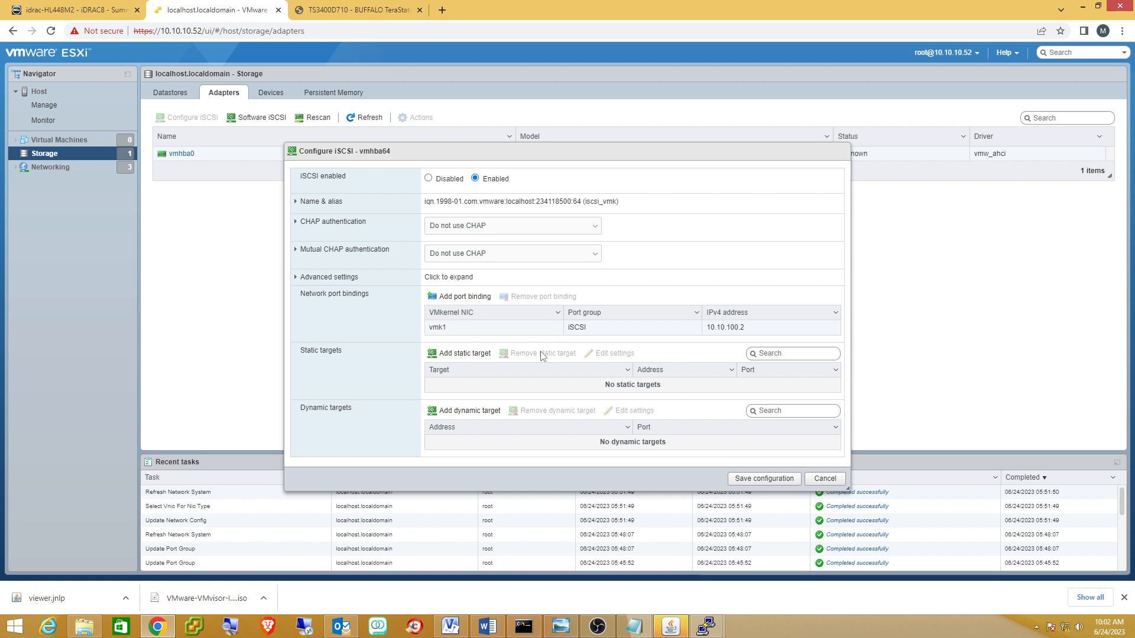
pyautogui.click(465, 411)
pyautogui.click(513, 447)
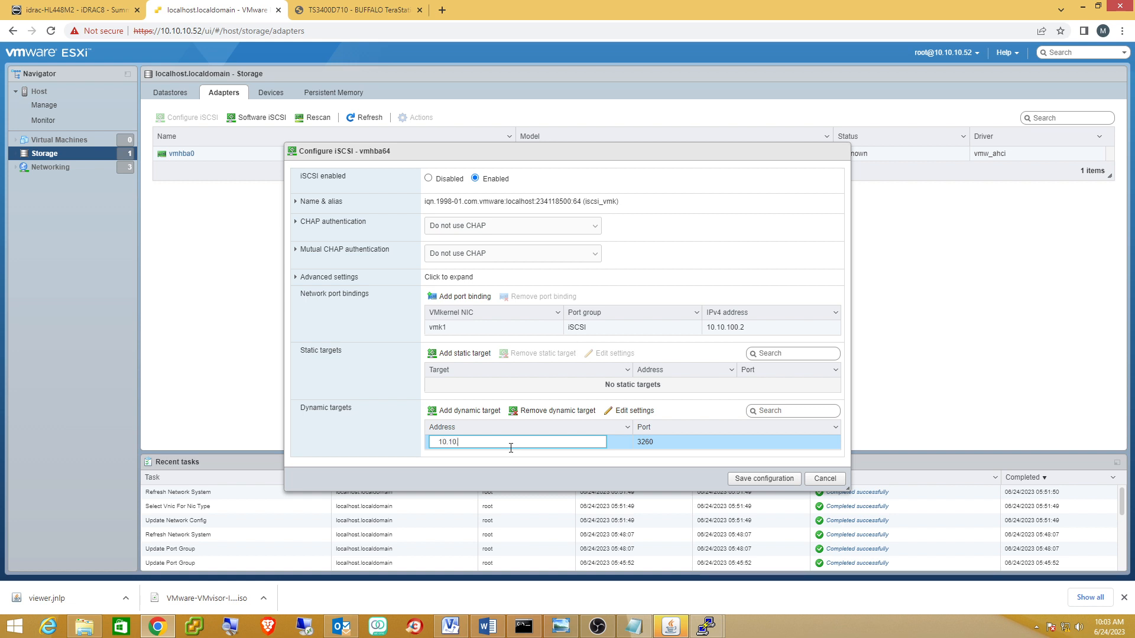
pyautogui.write('4')
pyautogui.click(753, 480)
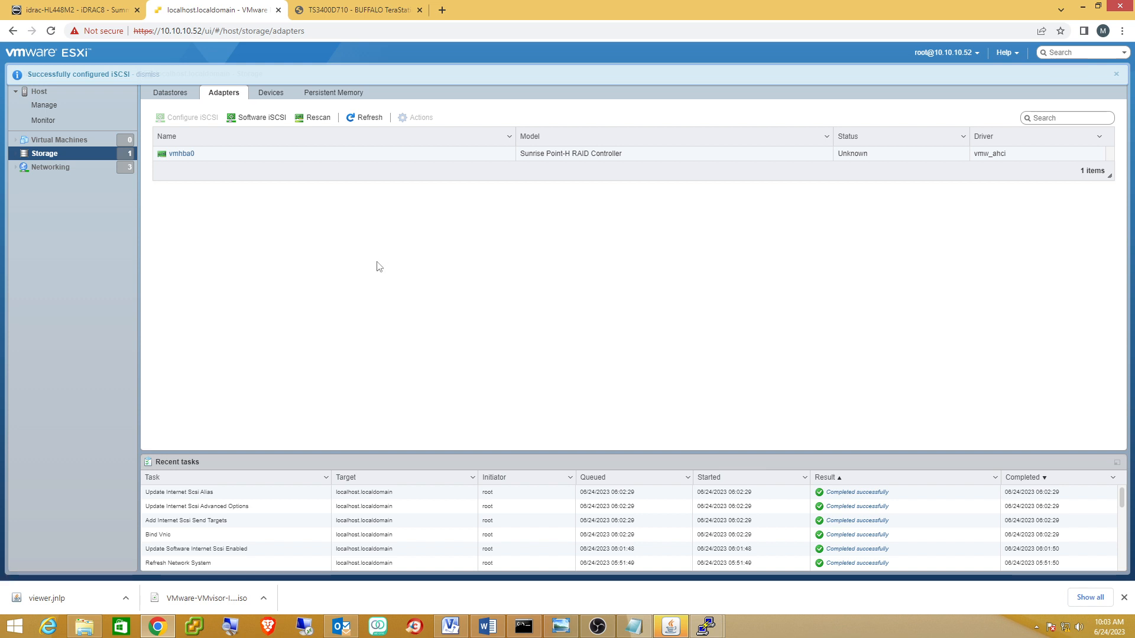
pyautogui.click(250, 117)
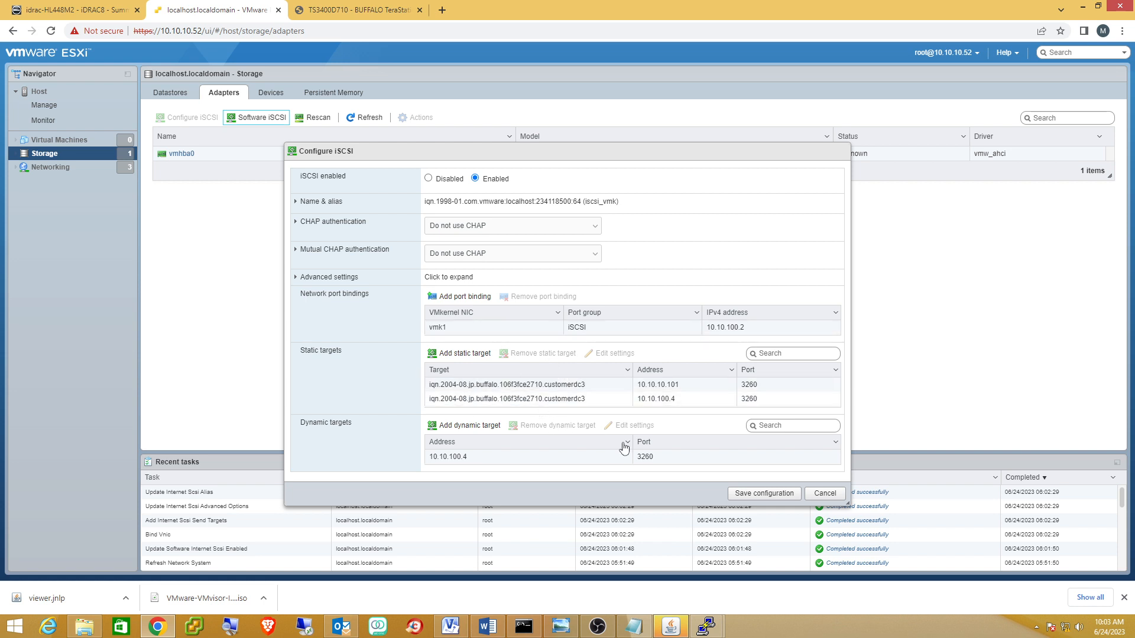
# Re-save the iSCSI configuration and list the datastores, showing datastore1.
pyautogui.click(753, 495)
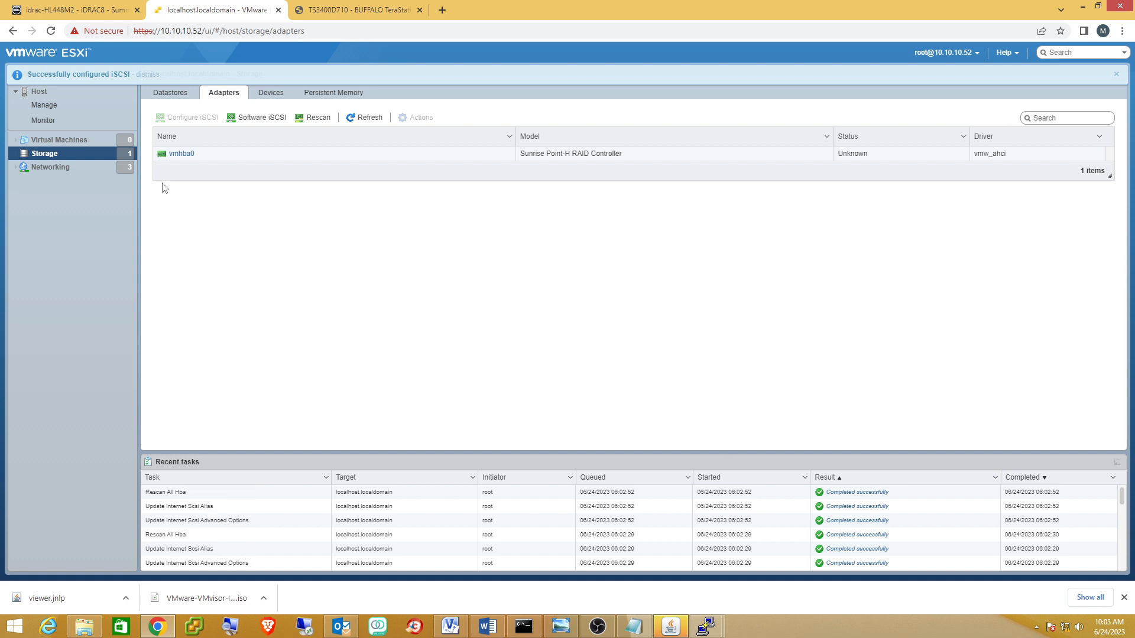
pyautogui.click(164, 97)
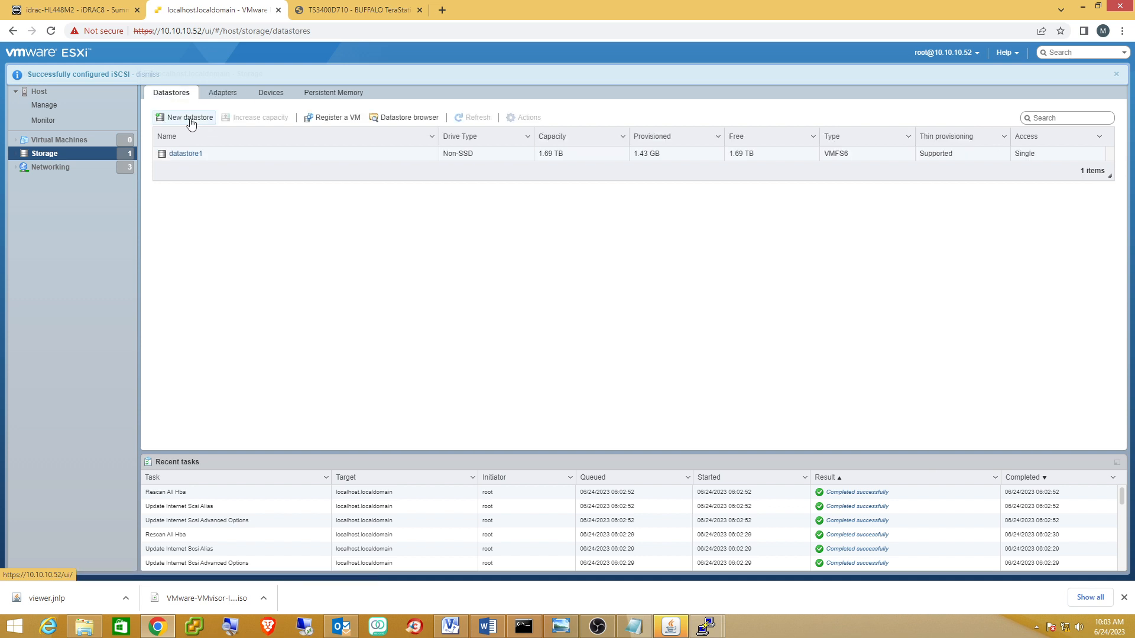
# Start the New datastore wizard, then cancel it without creating anything.
pyautogui.click(190, 118)
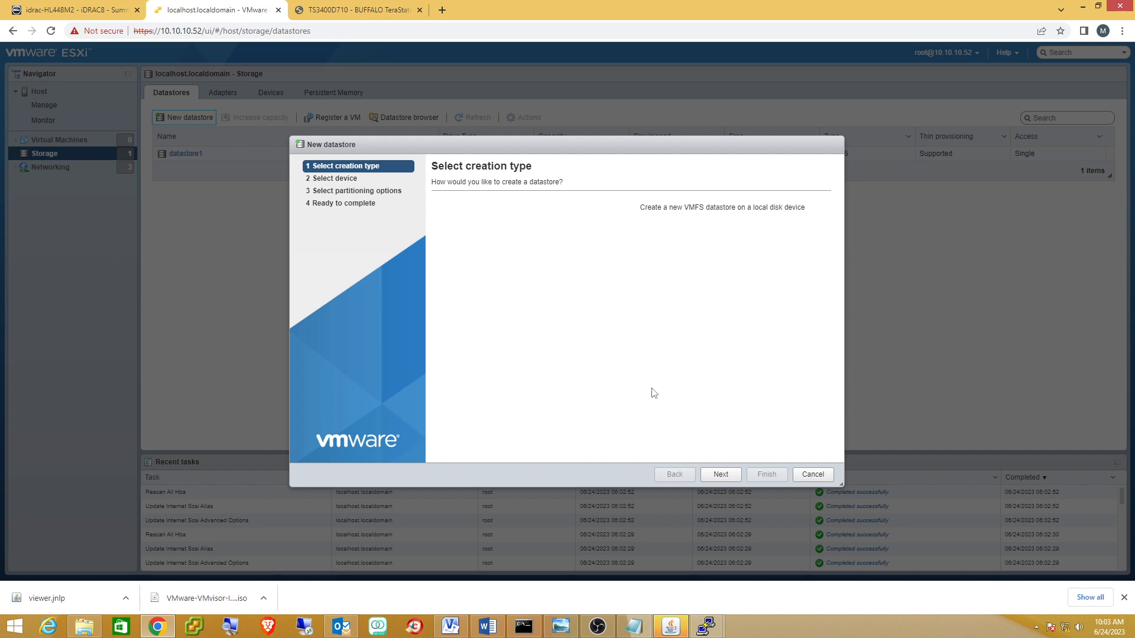
pyautogui.click(720, 473)
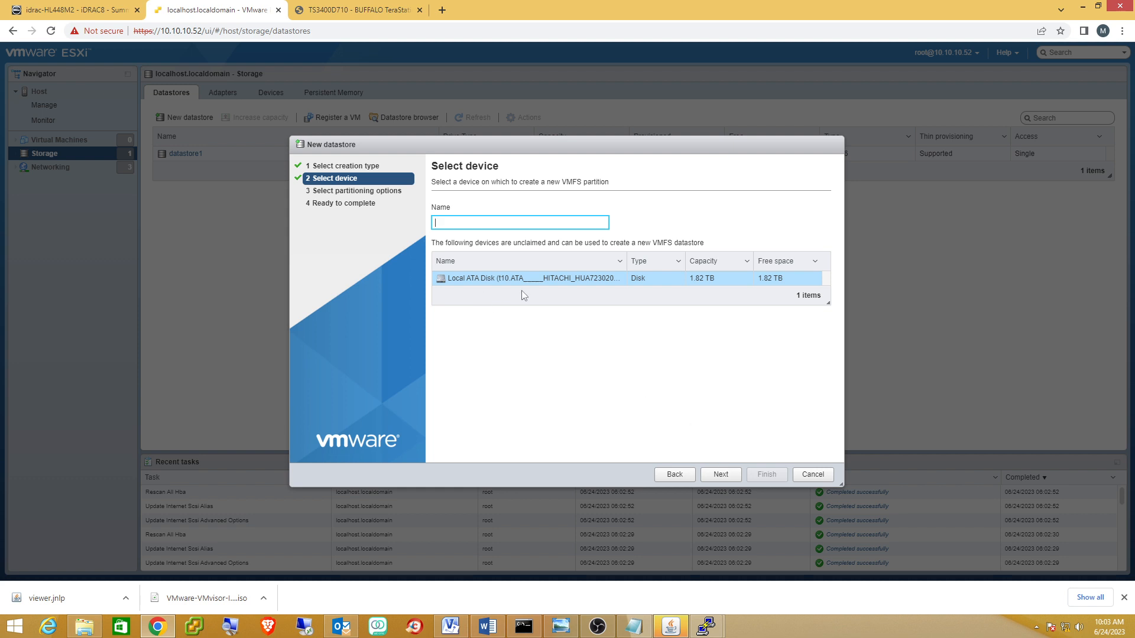
pyautogui.click(824, 478)
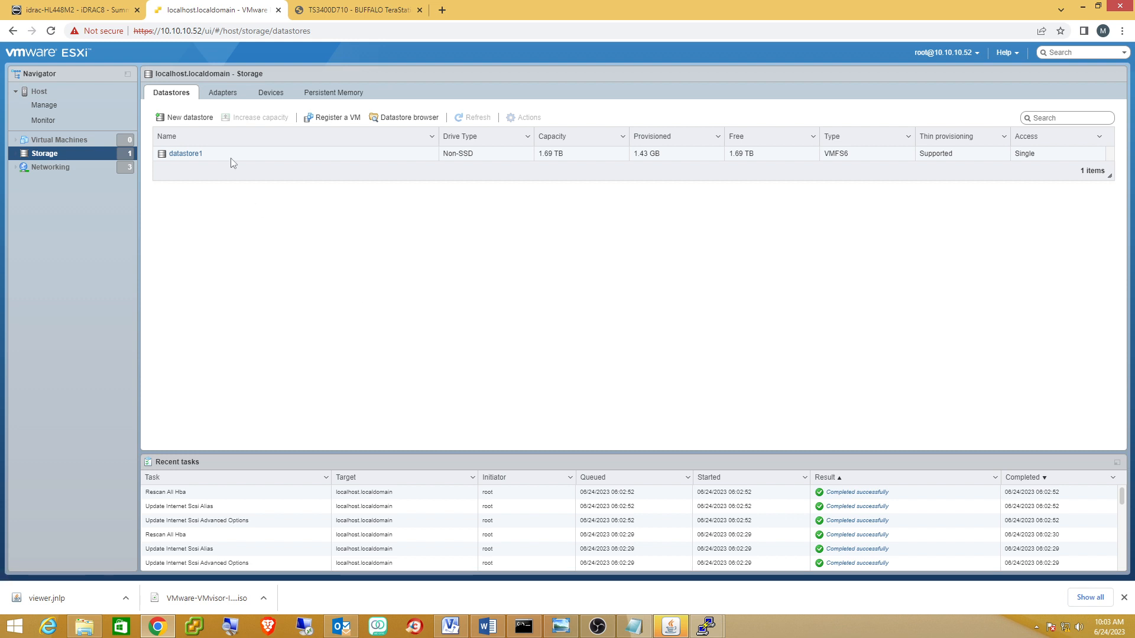
# Save the Software iSCSI configuration again, rescan all adapters, and close the iSCSI settings.
pyautogui.click(222, 95)
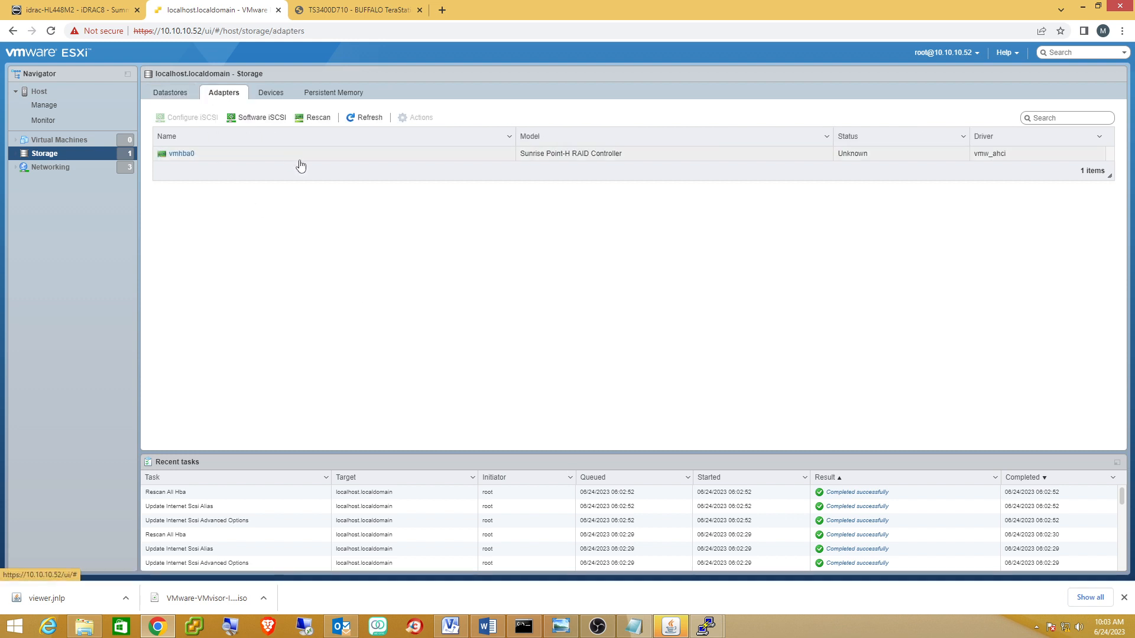
pyautogui.click(255, 126)
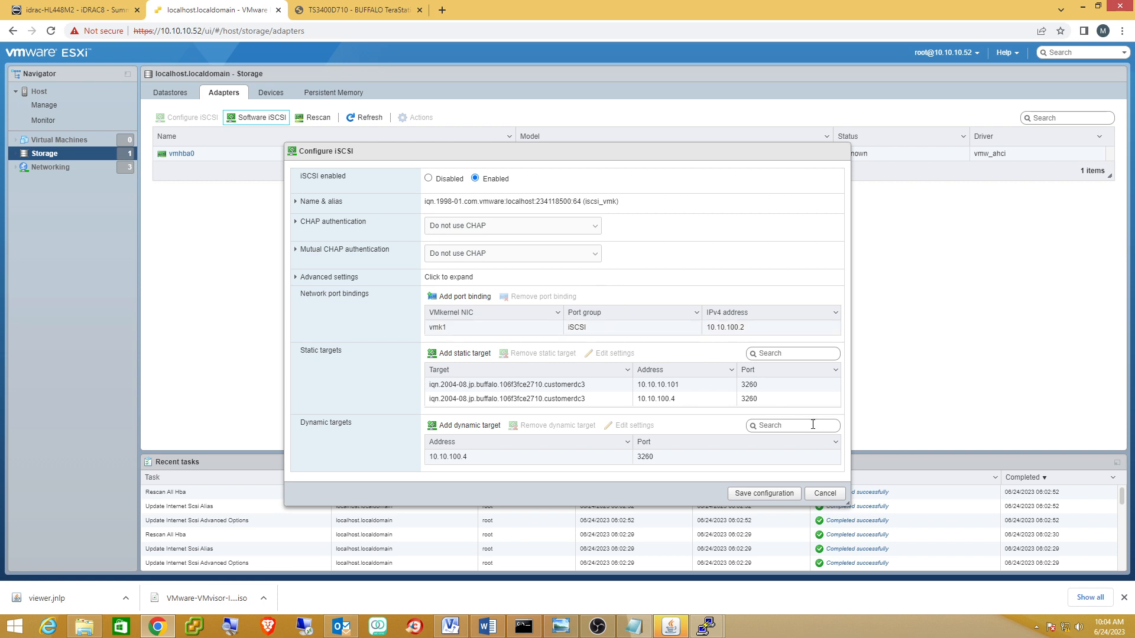
pyautogui.click(761, 493)
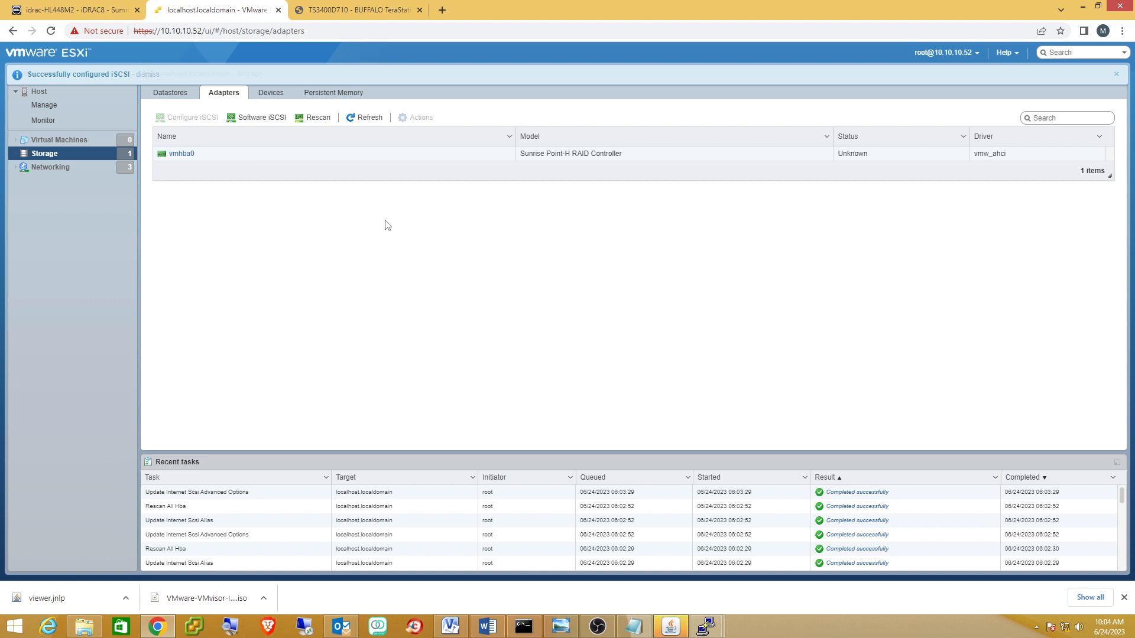
pyautogui.click(303, 119)
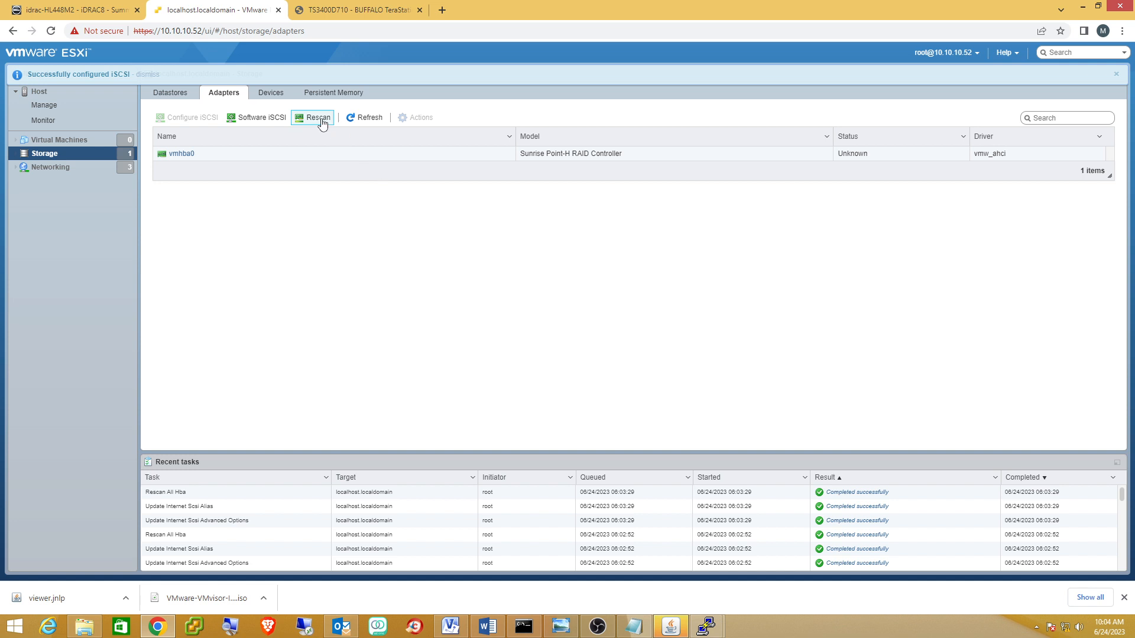
pyautogui.click(253, 118)
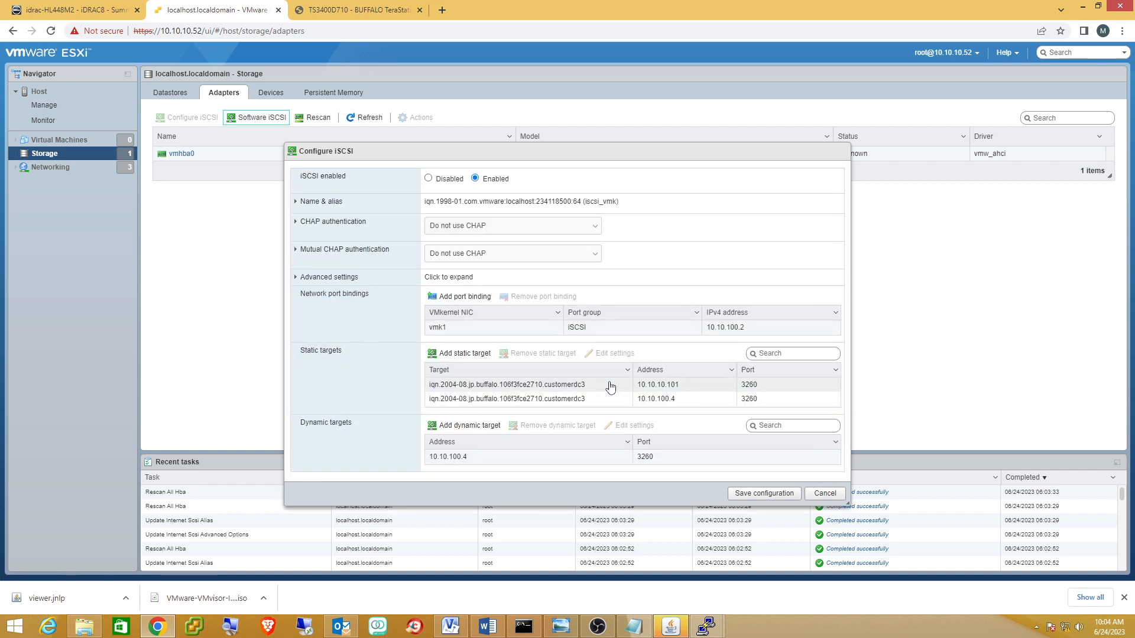
pyautogui.click(824, 494)
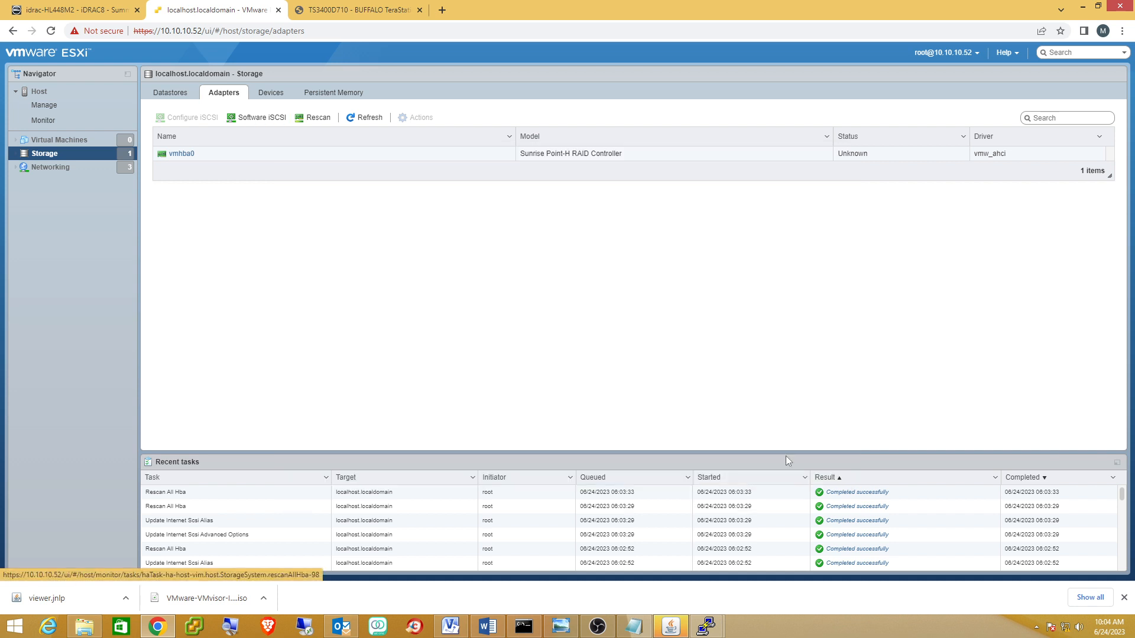
# Put the host into maintenance mode and reboot it.
pyautogui.click(57, 95)
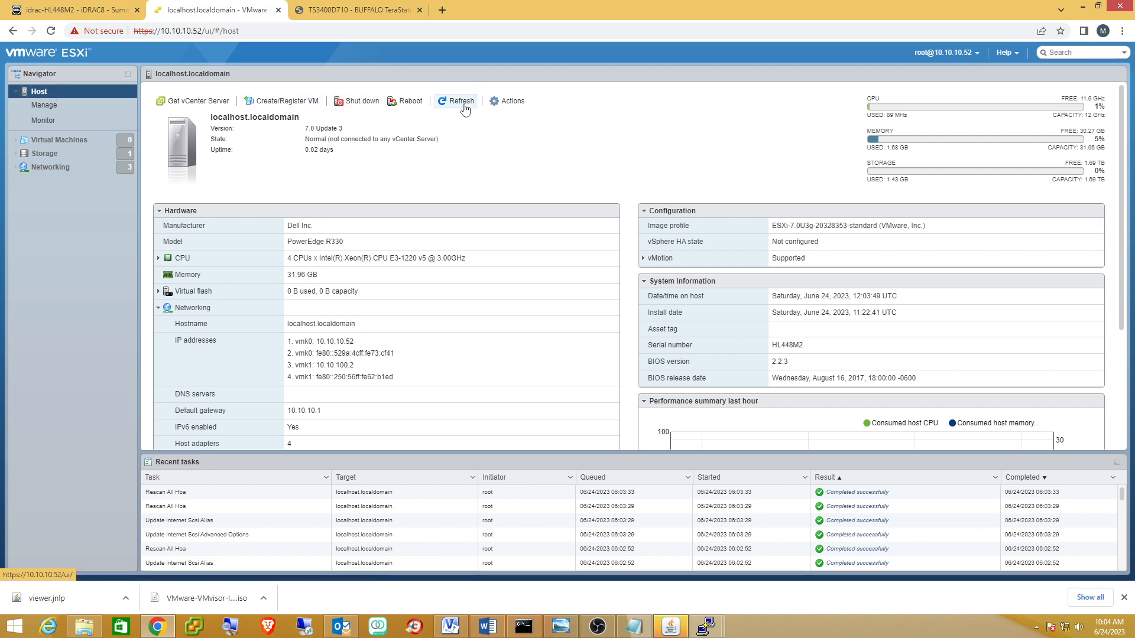
pyautogui.click(504, 105)
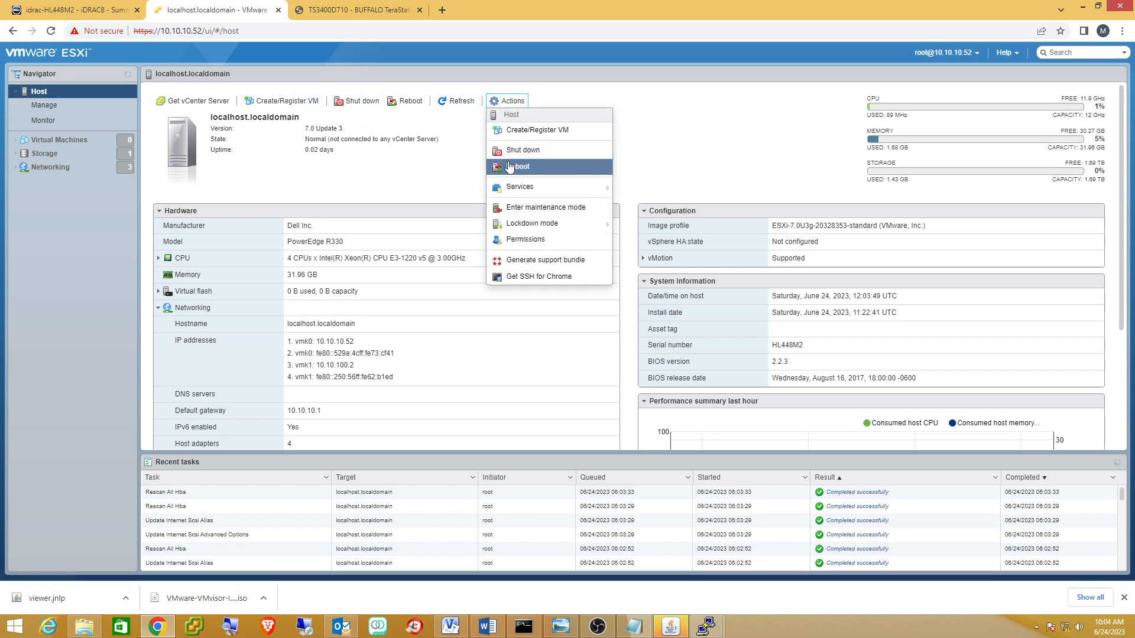
pyautogui.click(536, 208)
pyautogui.click(681, 378)
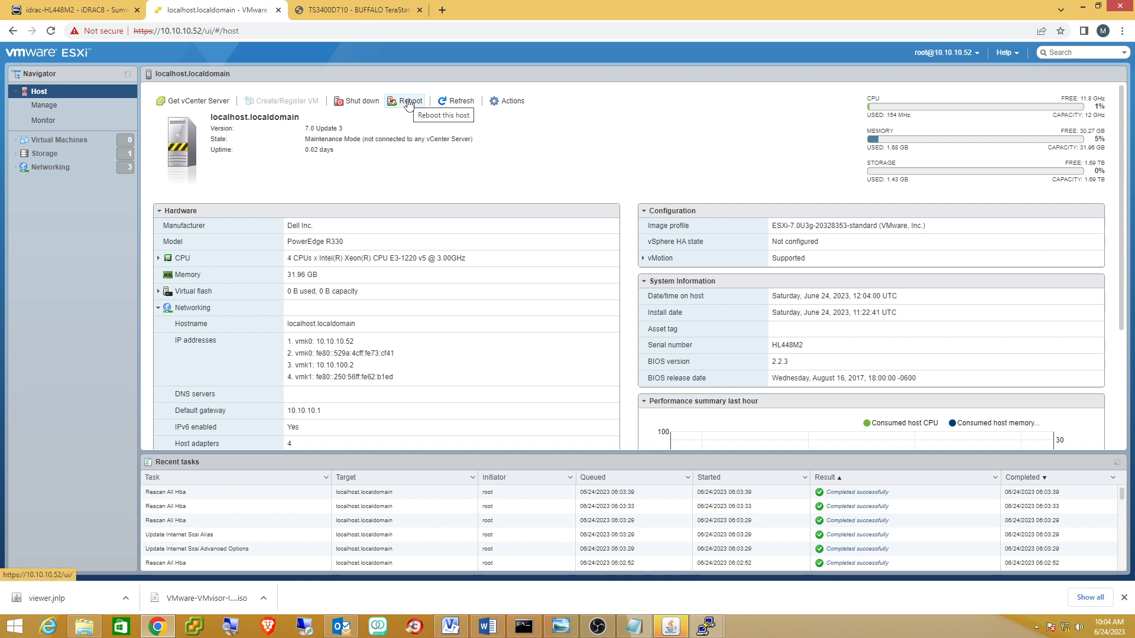
pyautogui.click(407, 103)
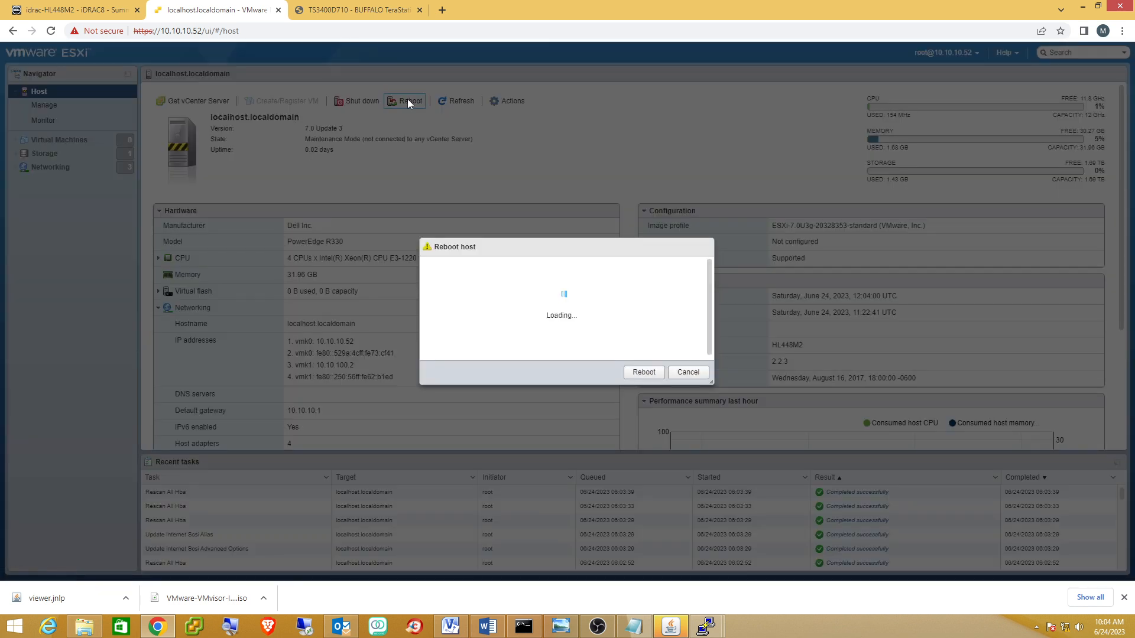
pyautogui.click(646, 354)
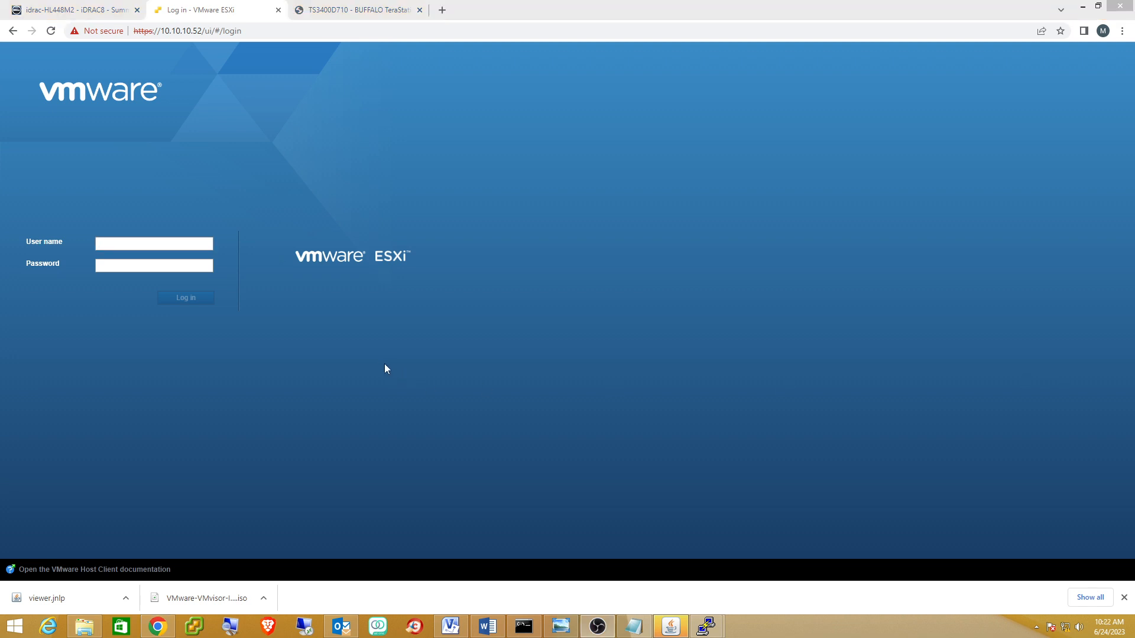
# Log back in to the host as root with its password.
pyautogui.click(129, 243)
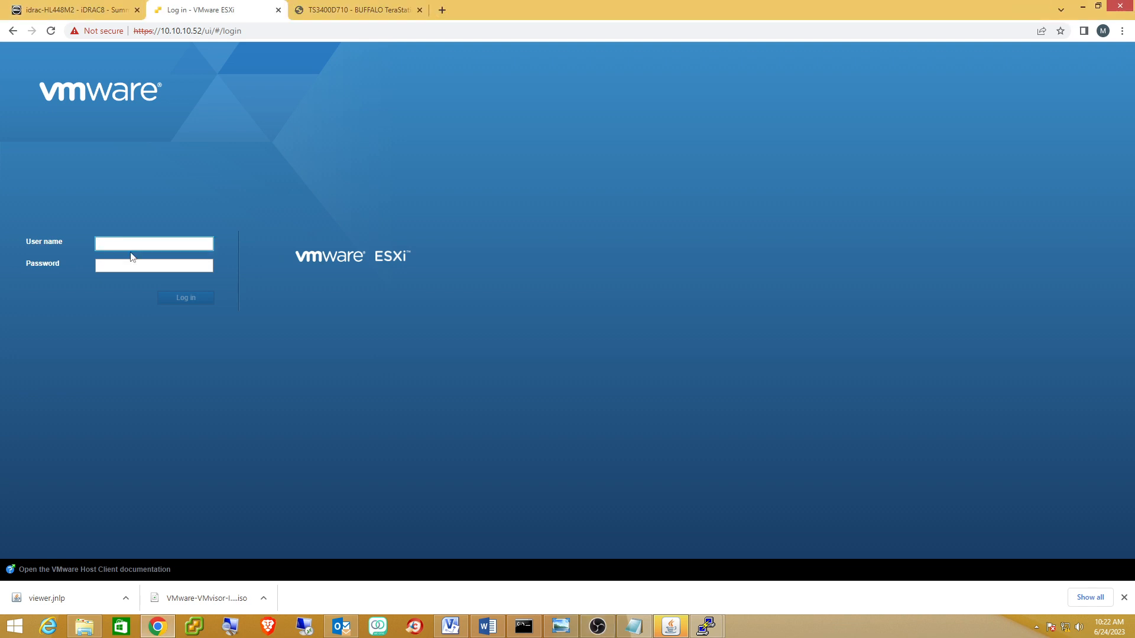
pyautogui.write('root')
pyautogui.press('Tab')
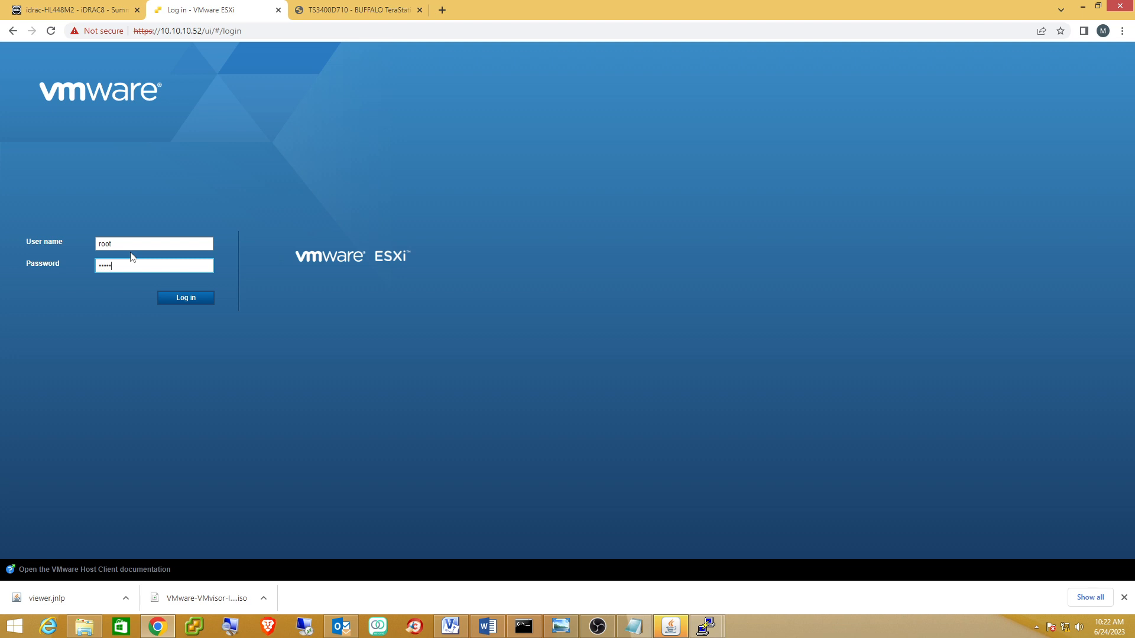
pyautogui.press('Return')
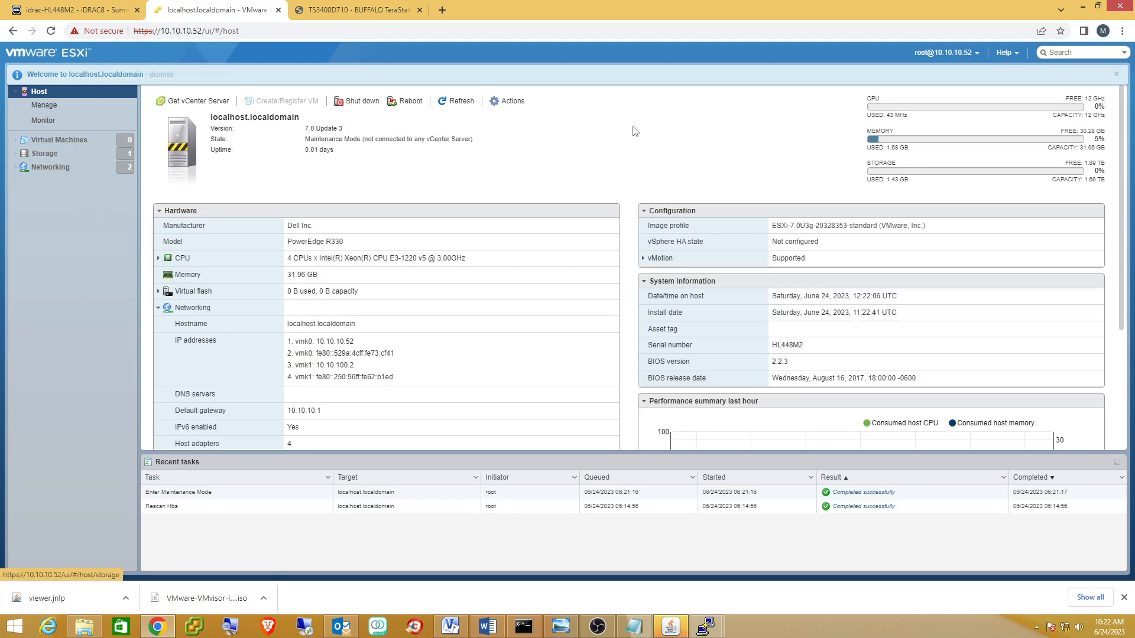
# Exit maintenance mode and show details of the 128 GB LIO-ORG iSCSI disk under Storage Devices.
pyautogui.click(512, 102)
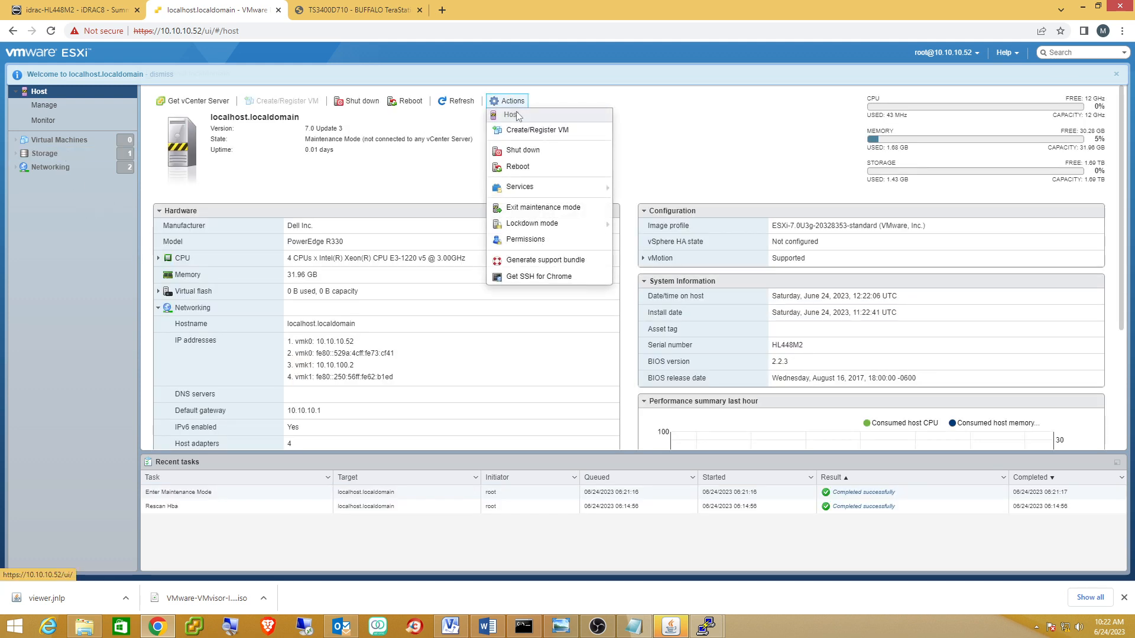
pyautogui.click(528, 209)
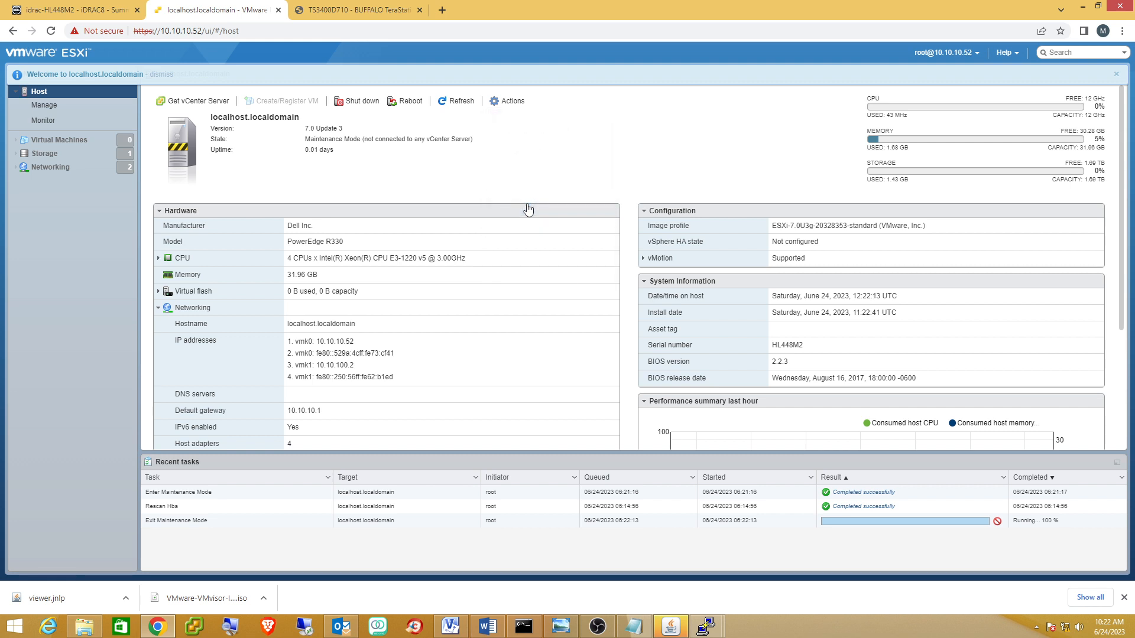
pyautogui.click(36, 154)
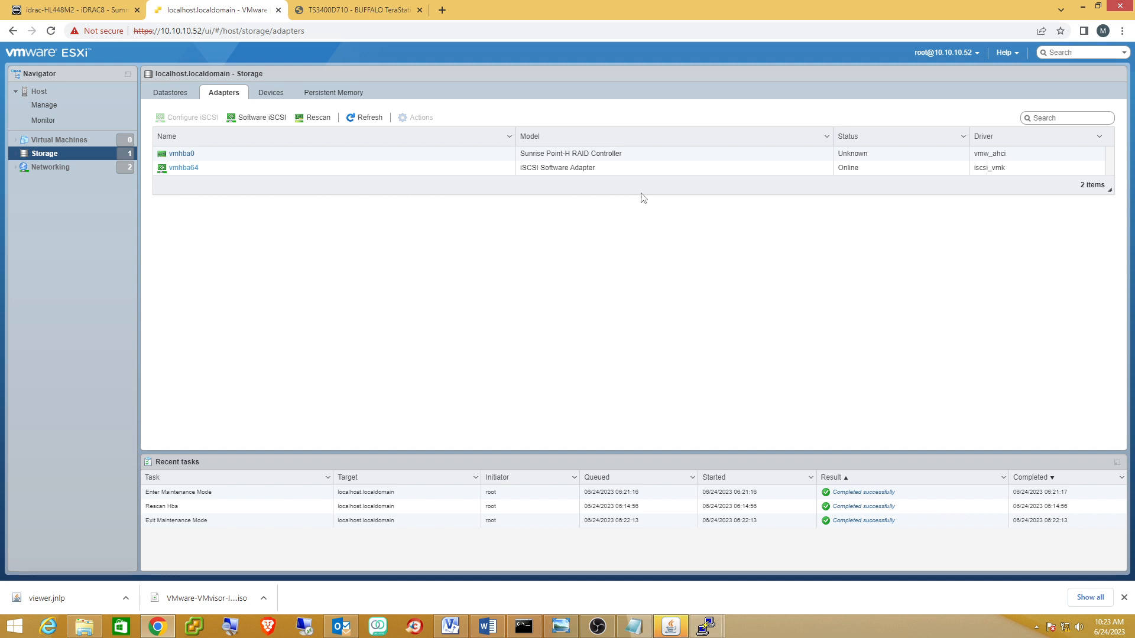
pyautogui.click(645, 170)
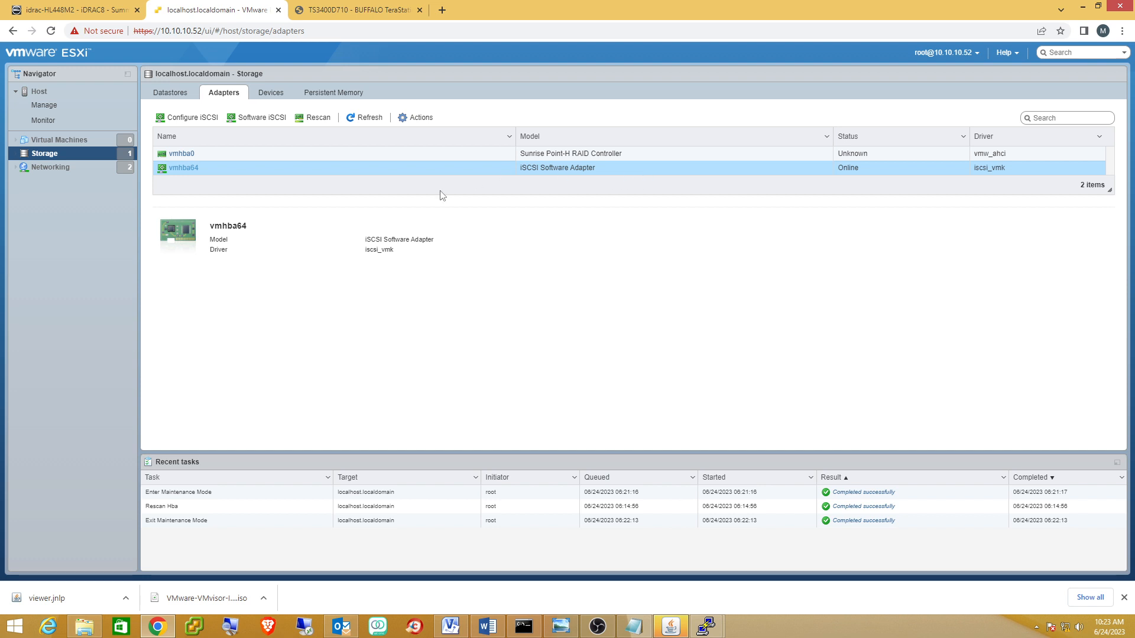
pyautogui.click(182, 103)
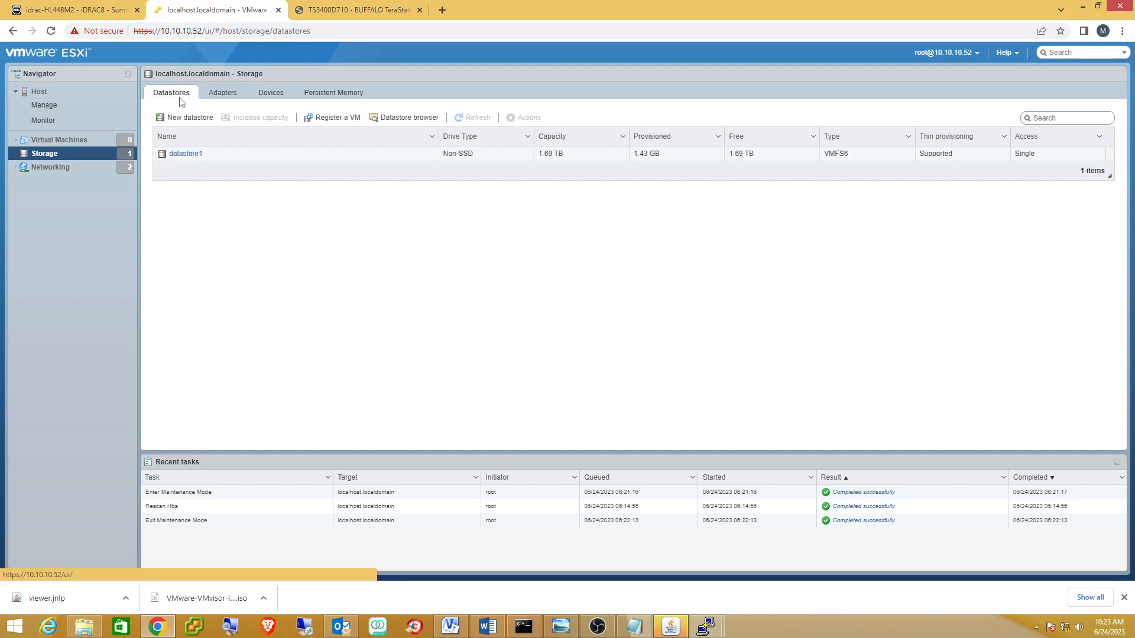
pyautogui.click(221, 95)
pyautogui.click(273, 96)
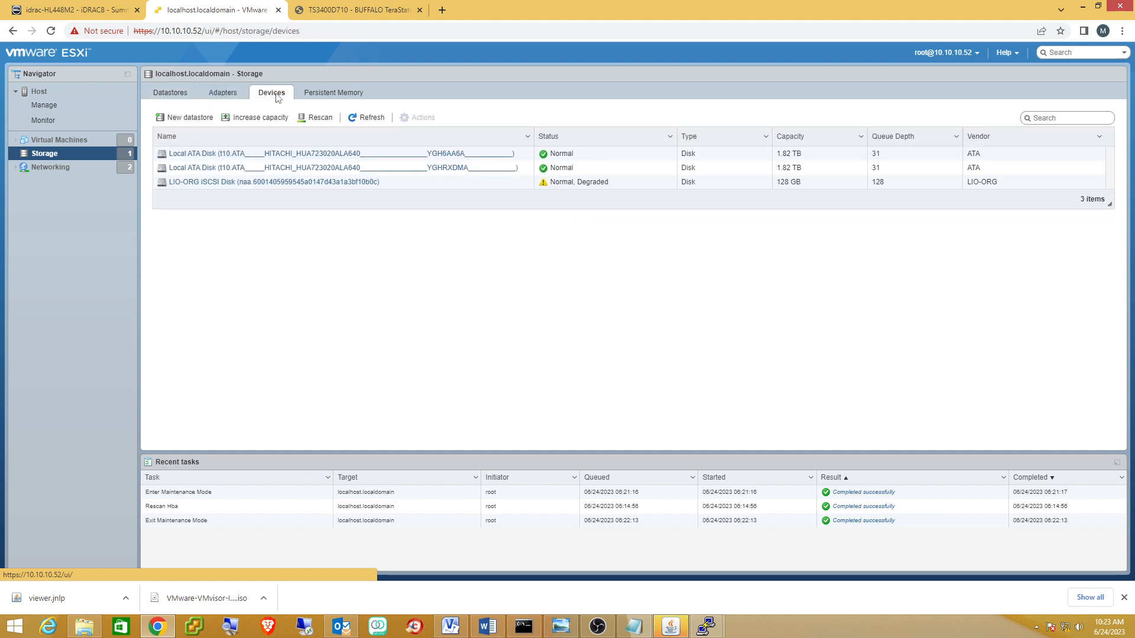
pyautogui.click(399, 186)
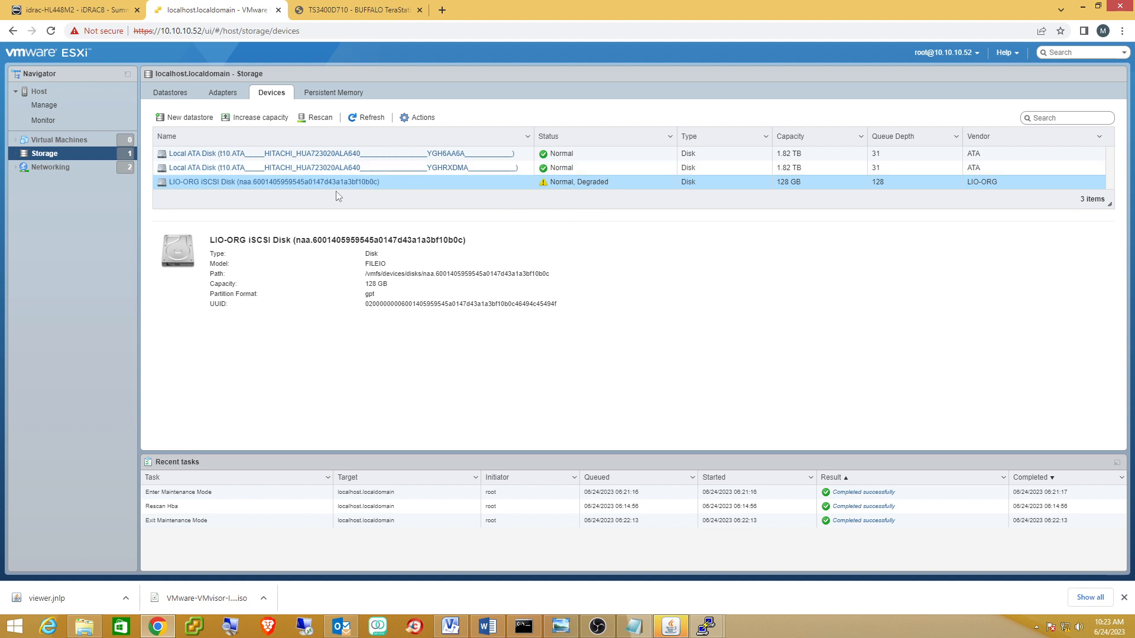
# Create datastore CustomerDC3 using the full 128 GB iSCSI disk, then view the datastore list.
pyautogui.click(184, 118)
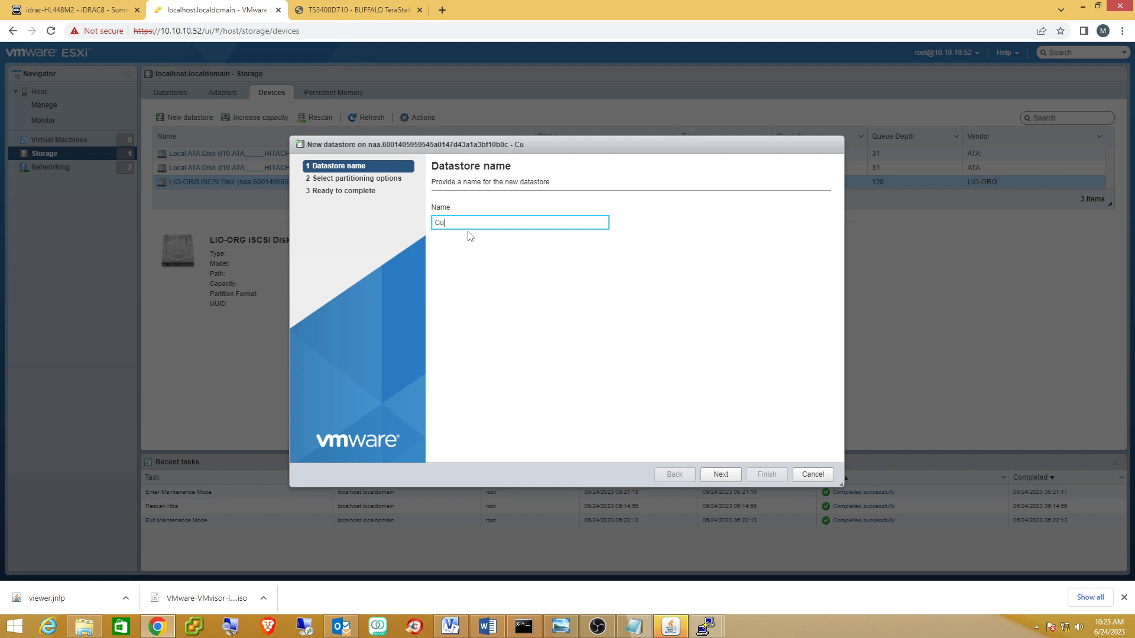
pyautogui.write('CustomerDC3')
pyautogui.click(711, 478)
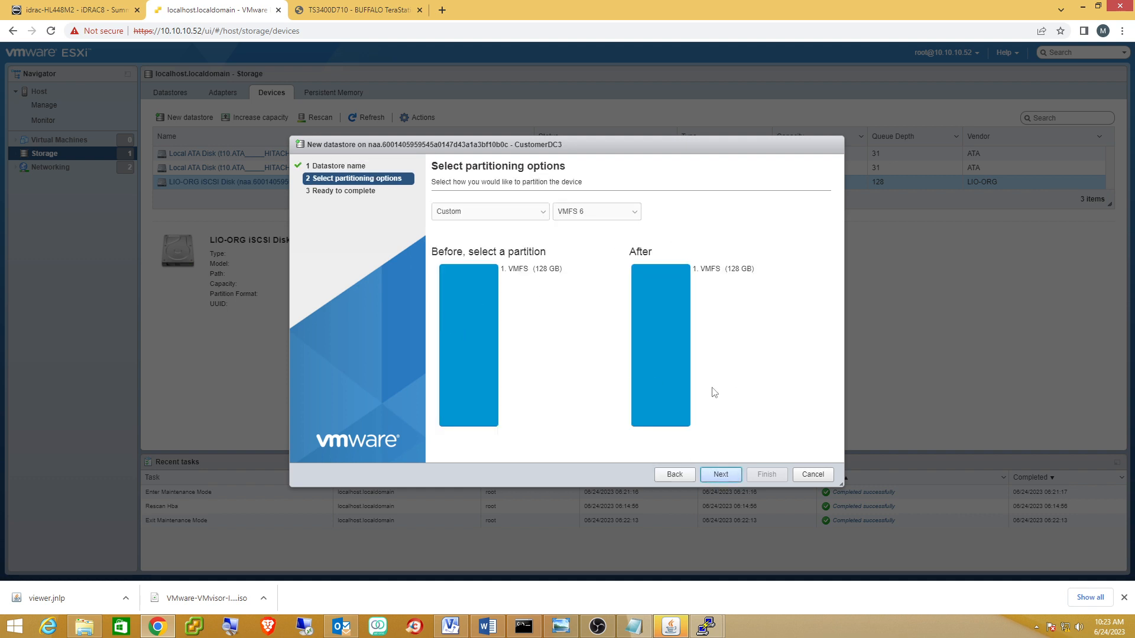
pyautogui.click(716, 480)
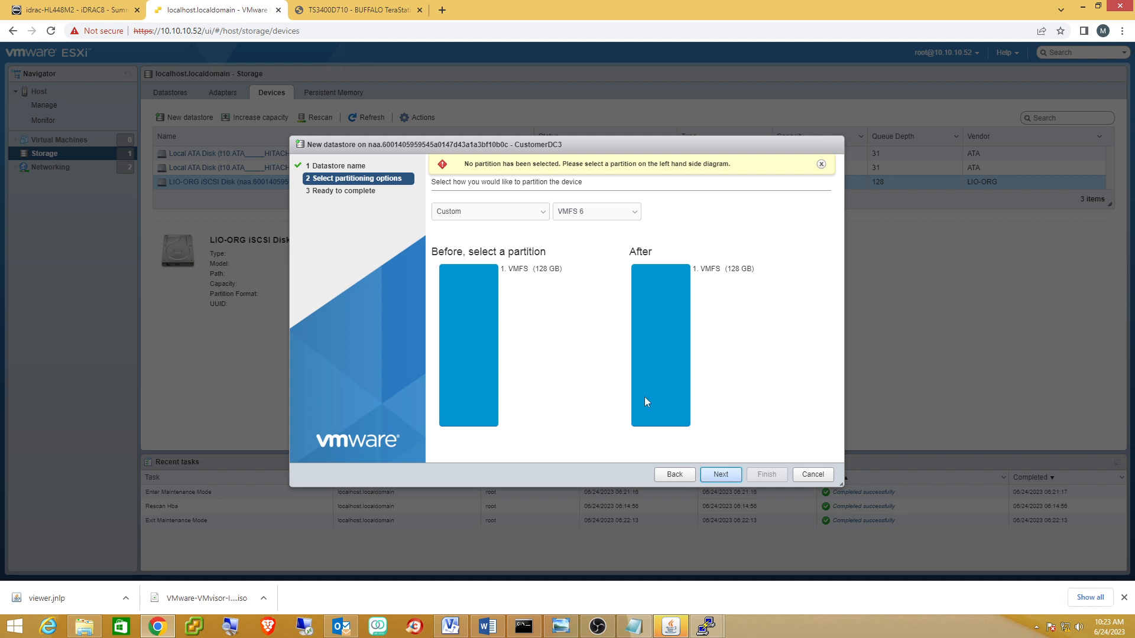
pyautogui.click(523, 214)
pyautogui.click(497, 230)
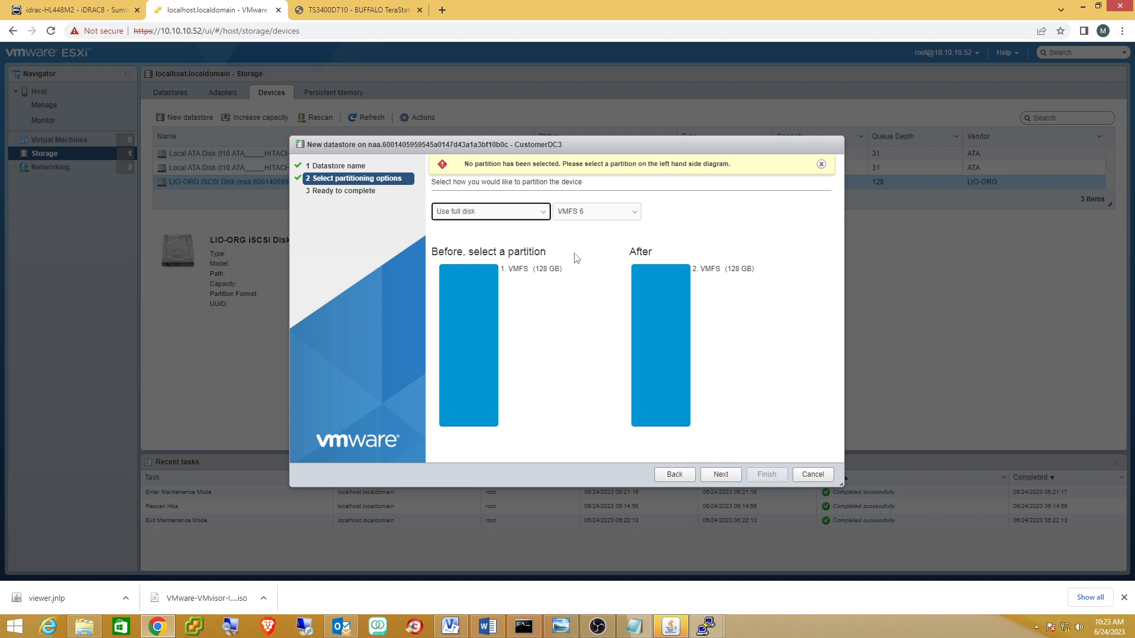
pyautogui.click(720, 476)
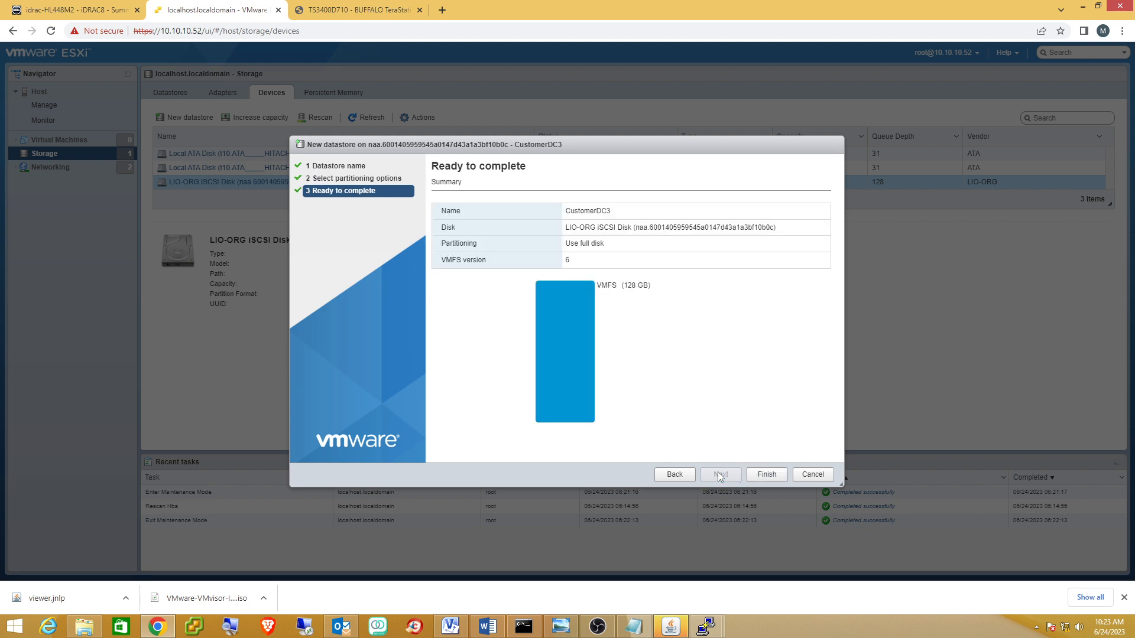
pyautogui.click(772, 474)
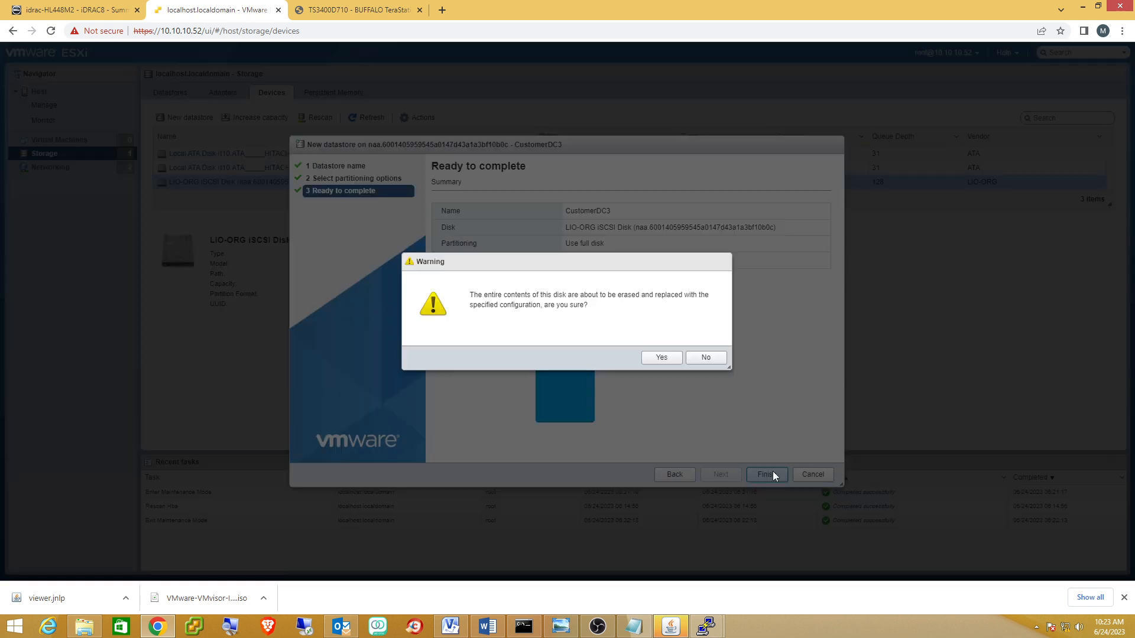
pyautogui.click(657, 357)
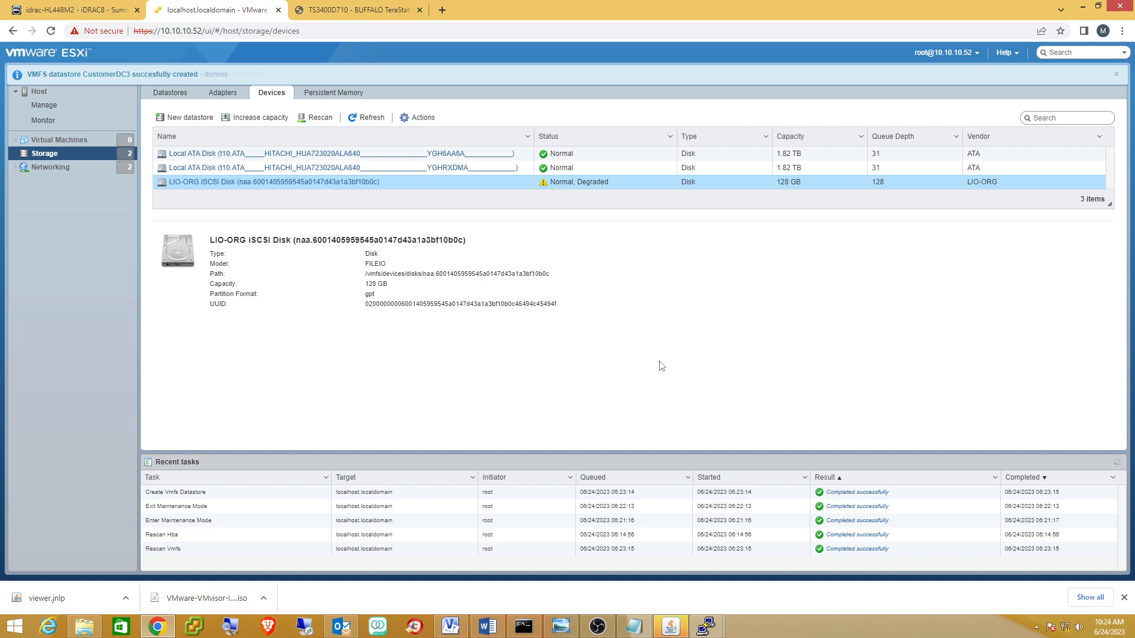
pyautogui.click(181, 97)
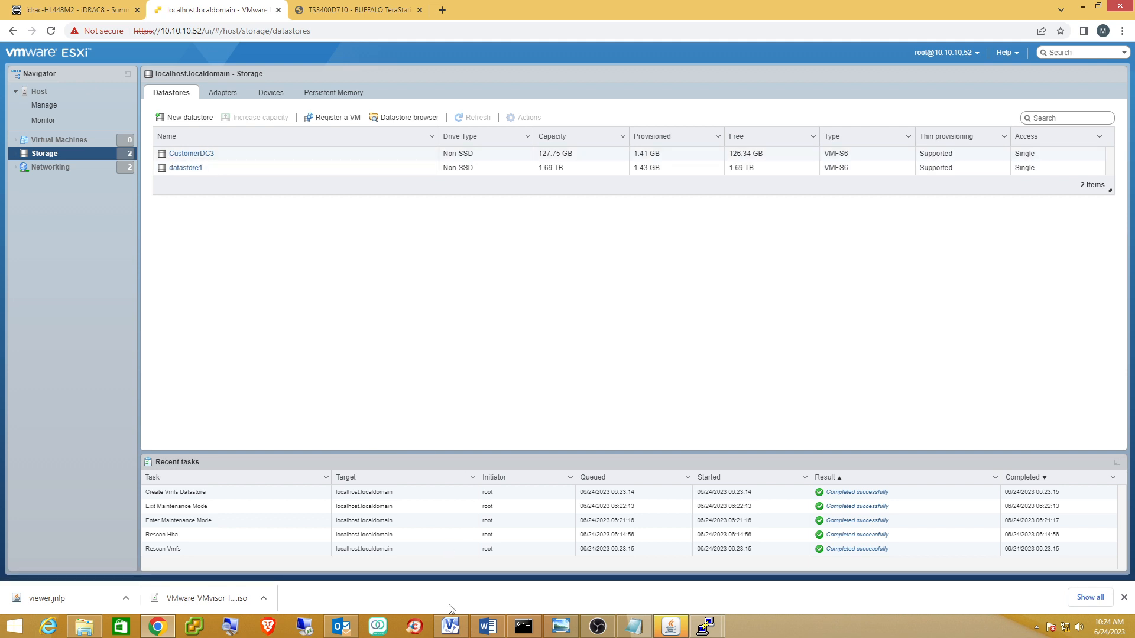
pyautogui.click(450, 625)
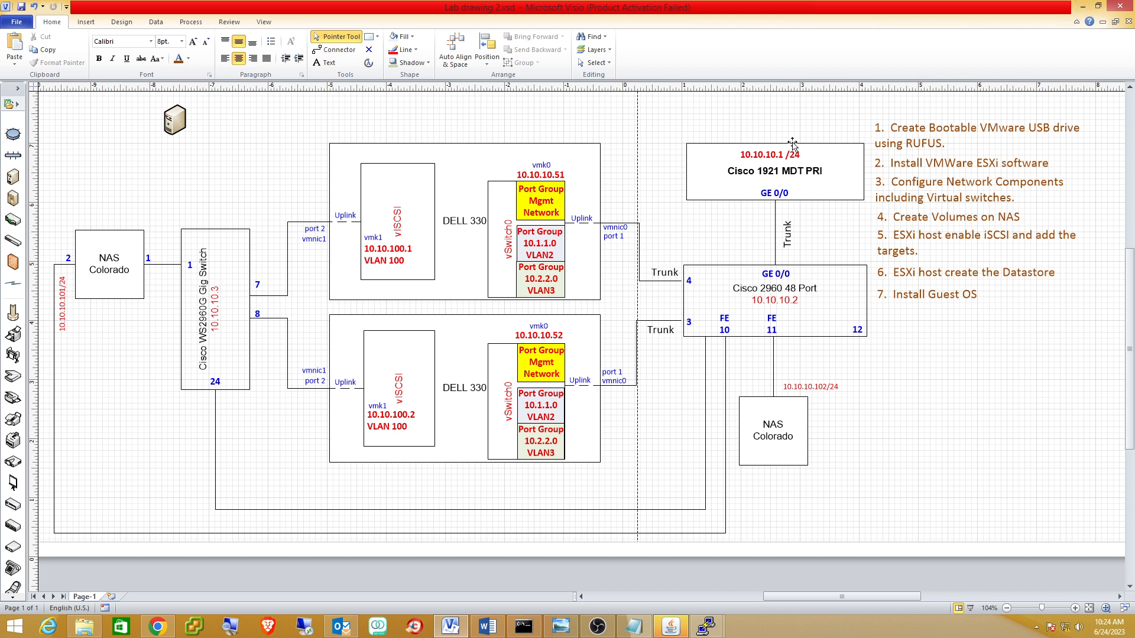
# Minimize the Visio lab network drawing to return to the ESXi datastore list.
pyautogui.click(1082, 7)
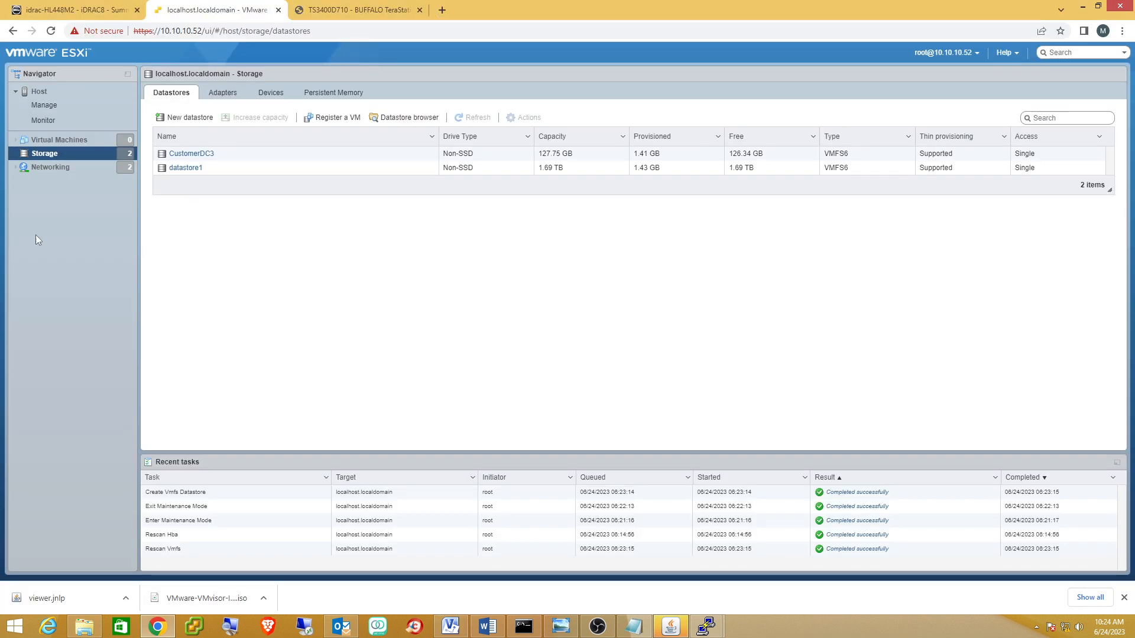
# Create VM CustomerDC3 as Windows Server 2019 (64-bit) stored on the CustomerDC3 datastore.
pyautogui.click(58, 139)
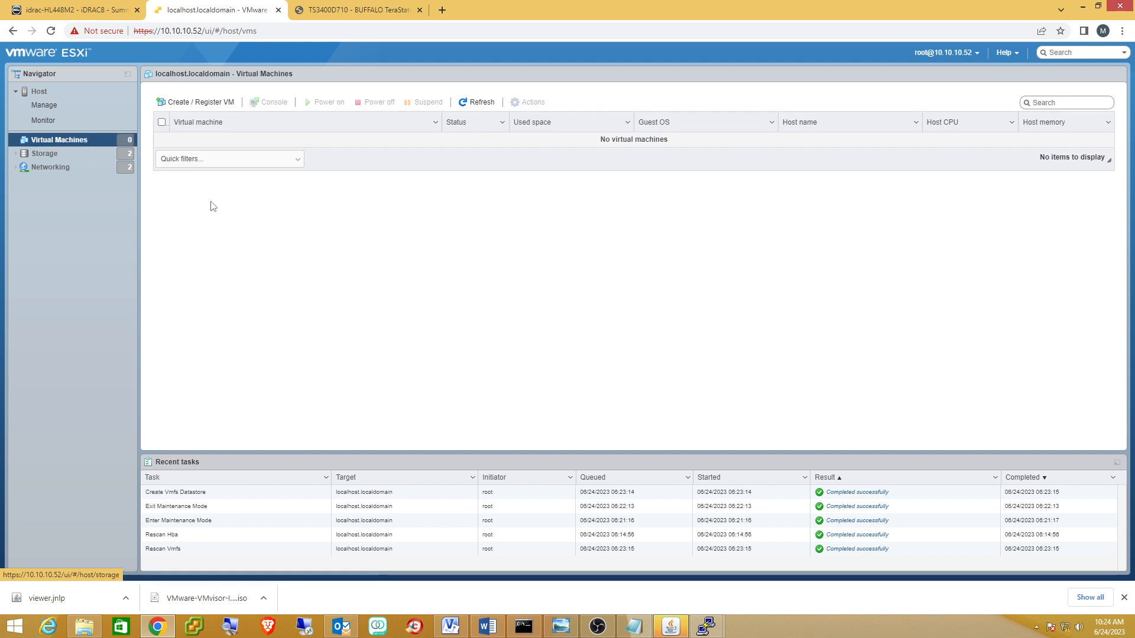
pyautogui.click(195, 104)
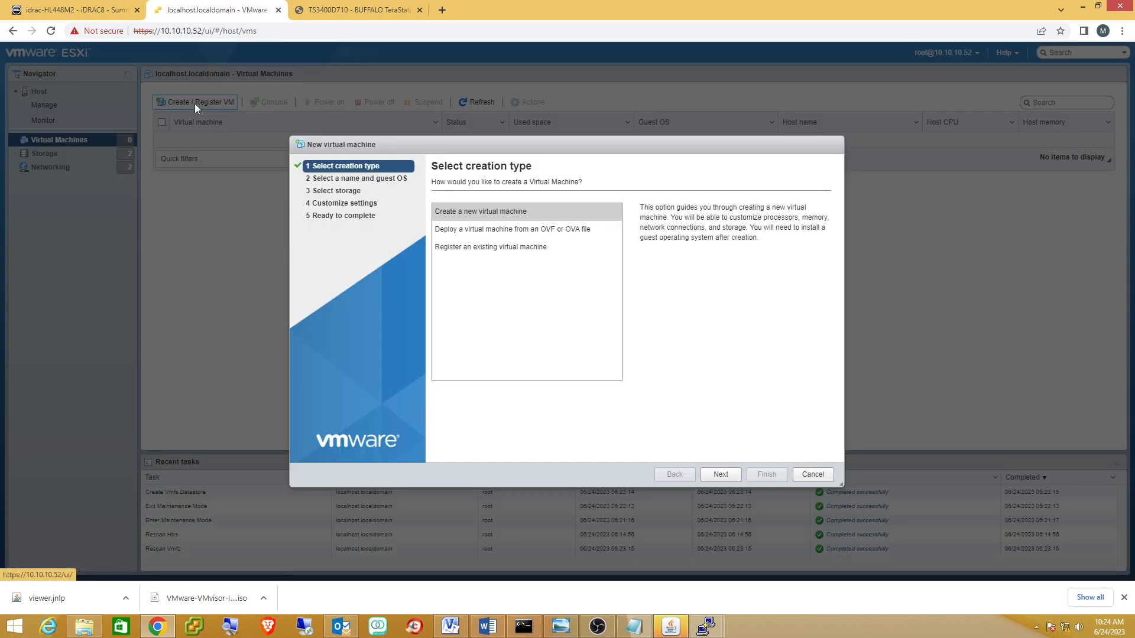
pyautogui.click(721, 476)
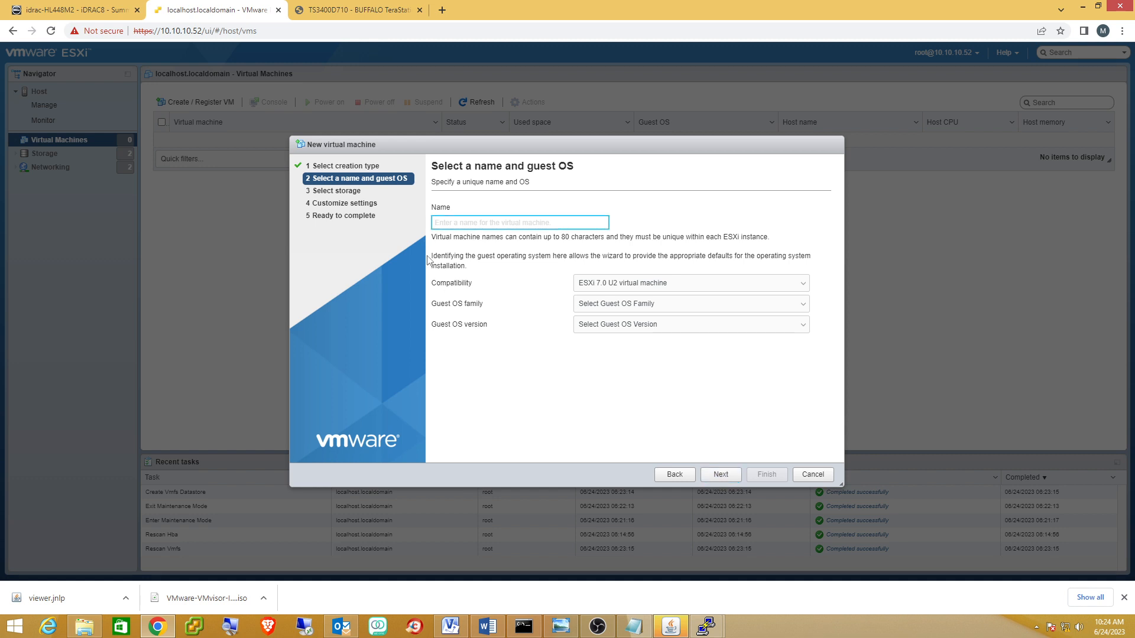
pyautogui.write('Customer')
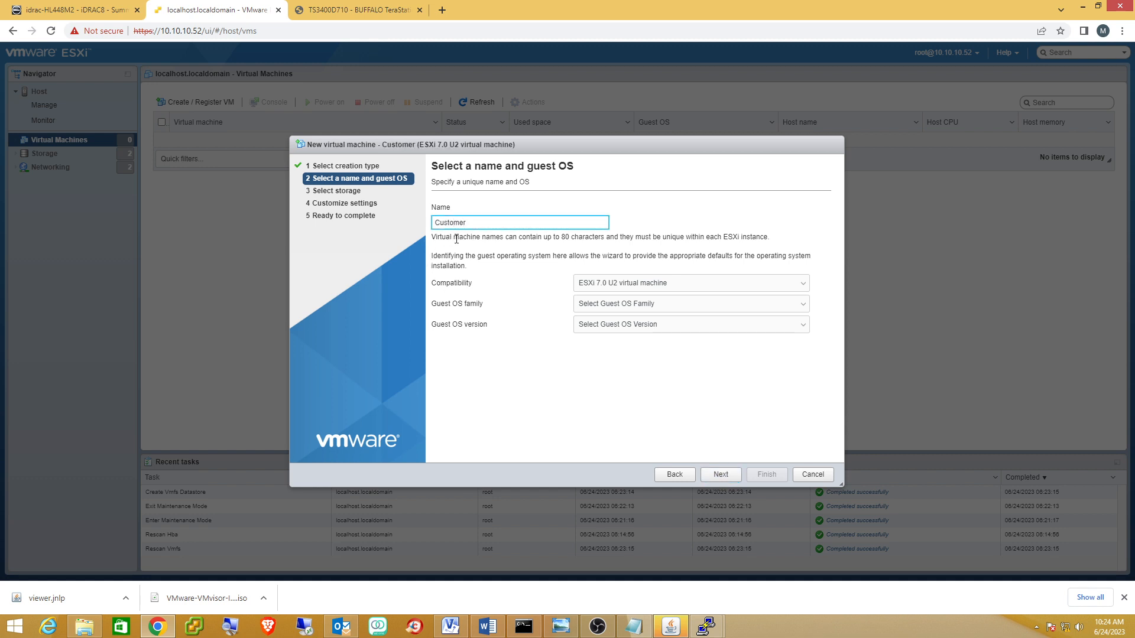
pyautogui.write('DC3')
pyautogui.click(807, 310)
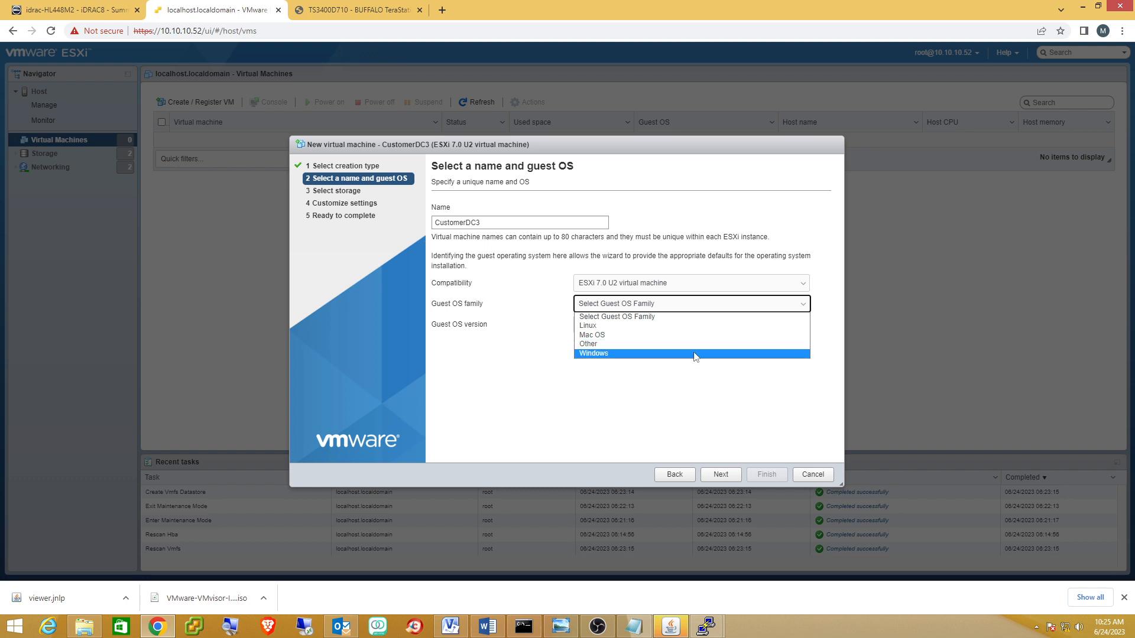
pyautogui.click(693, 357)
pyautogui.click(804, 327)
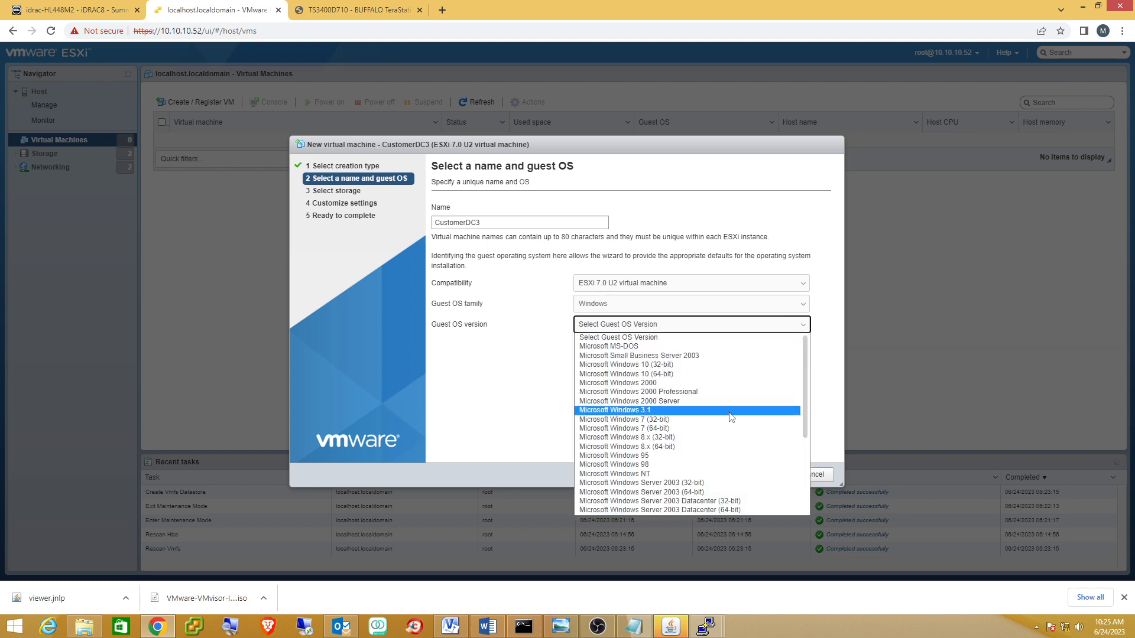
pyautogui.scroll(-5, 650, 407)
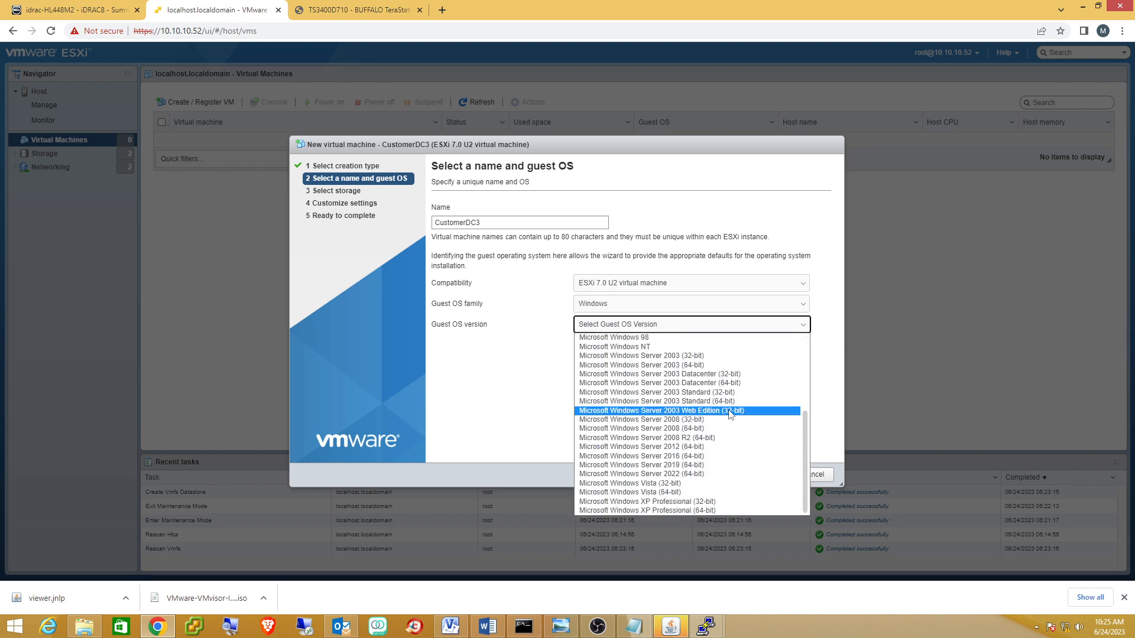
pyautogui.click(644, 465)
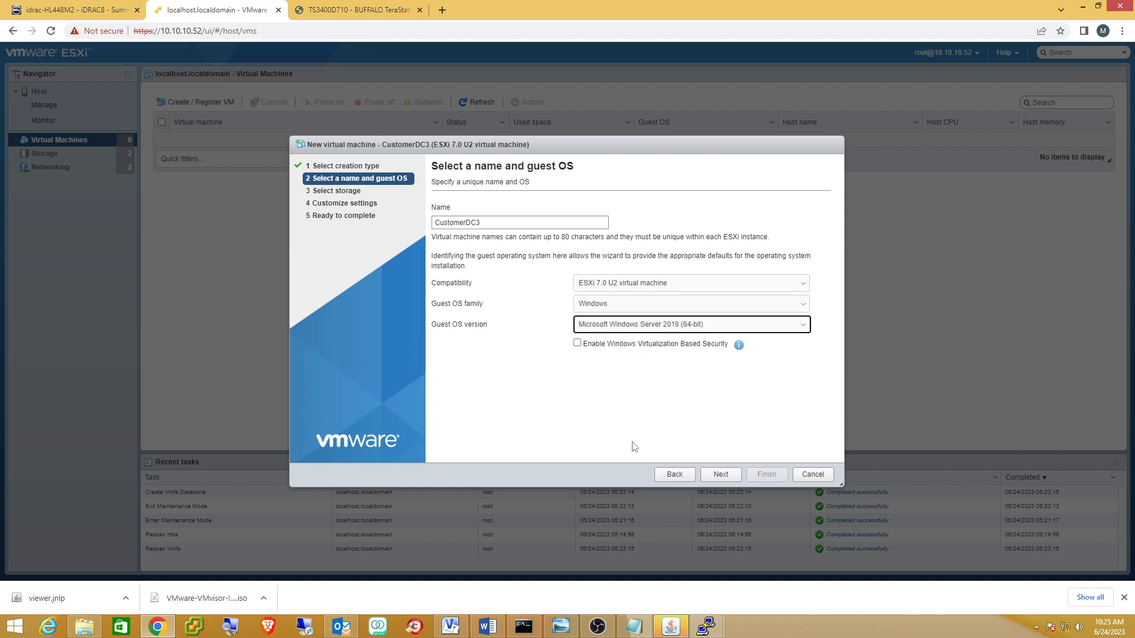
pyautogui.click(718, 476)
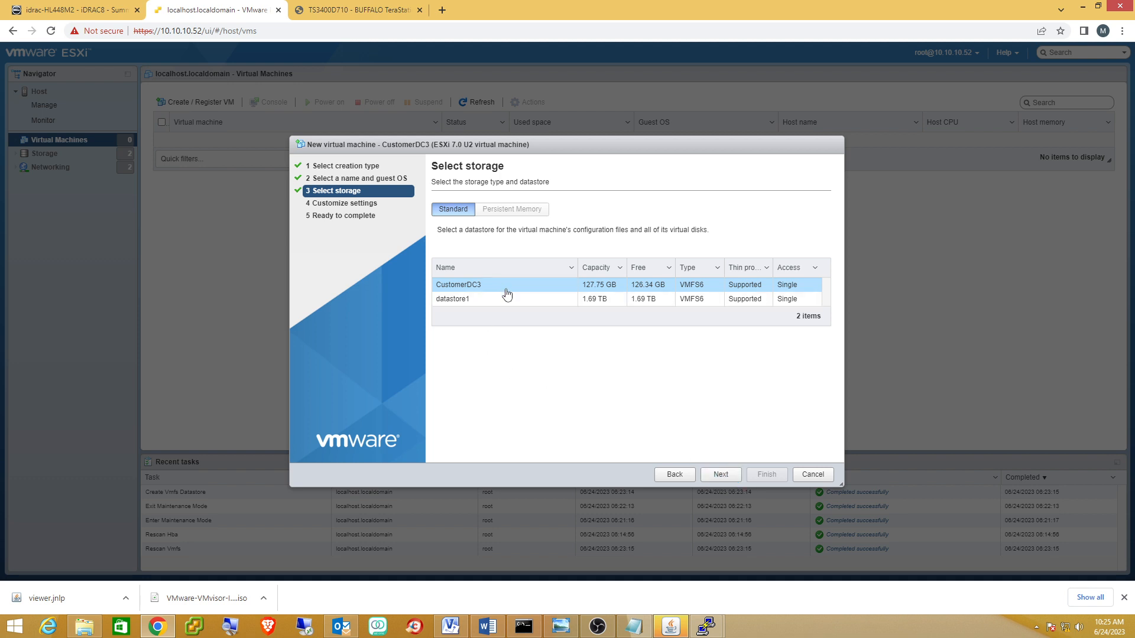
pyautogui.click(718, 476)
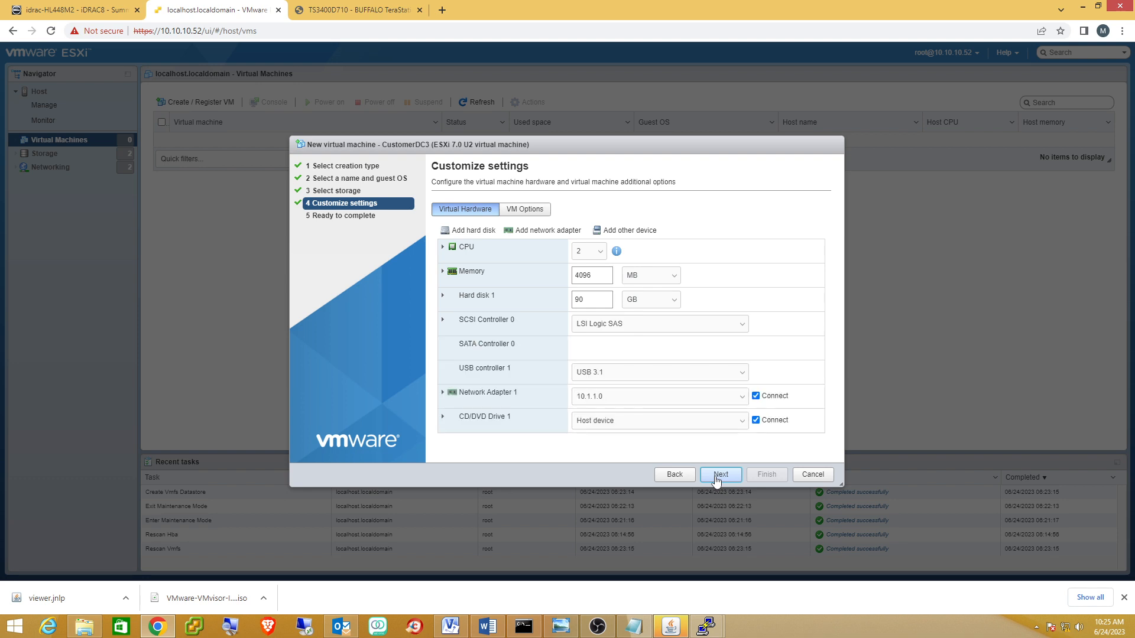
# Set the VM memory to 8192 MB and switch CD/DVD Drive 1 to Datastore ISO file.
pyautogui.click(599, 275)
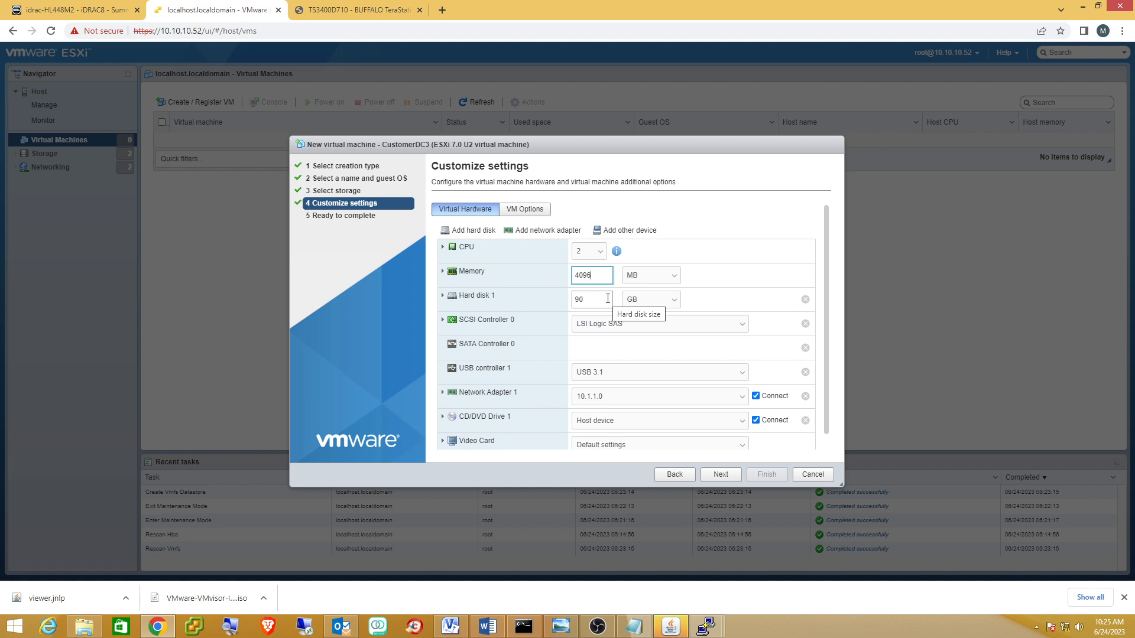
pyautogui.press('BackSpace')
pyautogui.press('BackSpace')
pyautogui.press('BackSpace')
pyautogui.press('BackSpace')
pyautogui.click(741, 422)
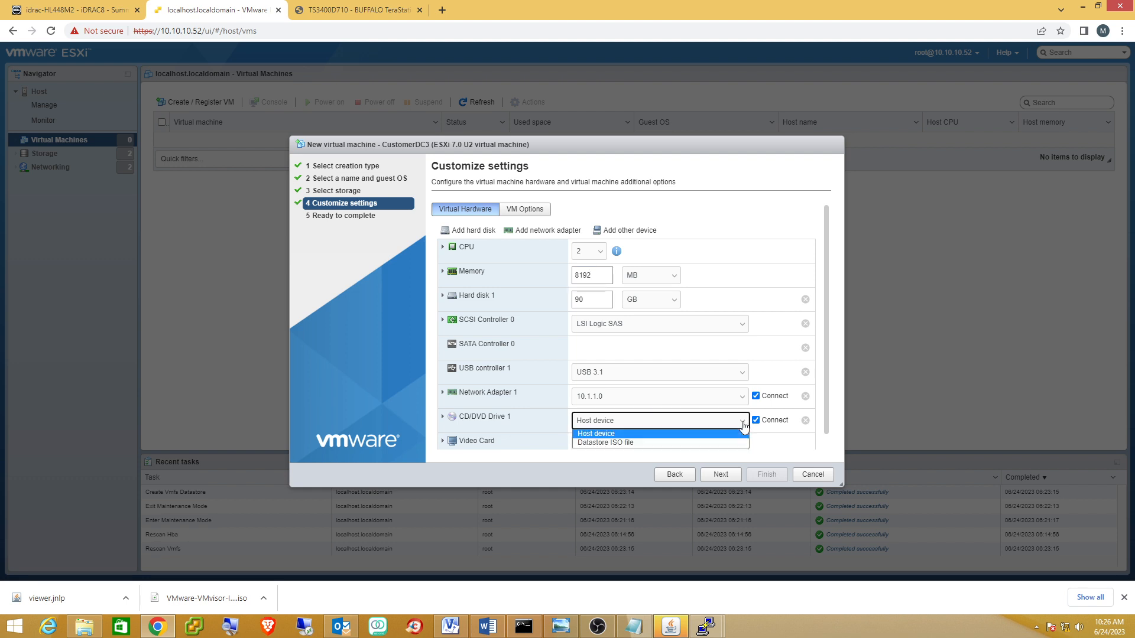
pyautogui.click(598, 442)
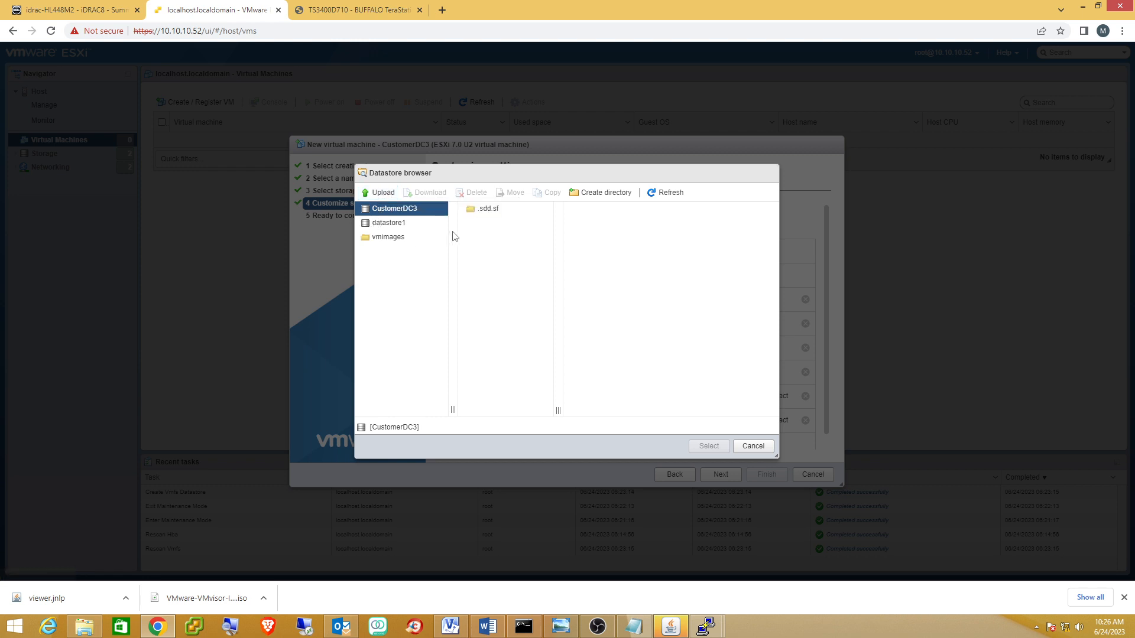
# Upload Windows 2019.iso from the download folder on FreeAgent Drive (E:) to the datastore.
pyautogui.click(382, 195)
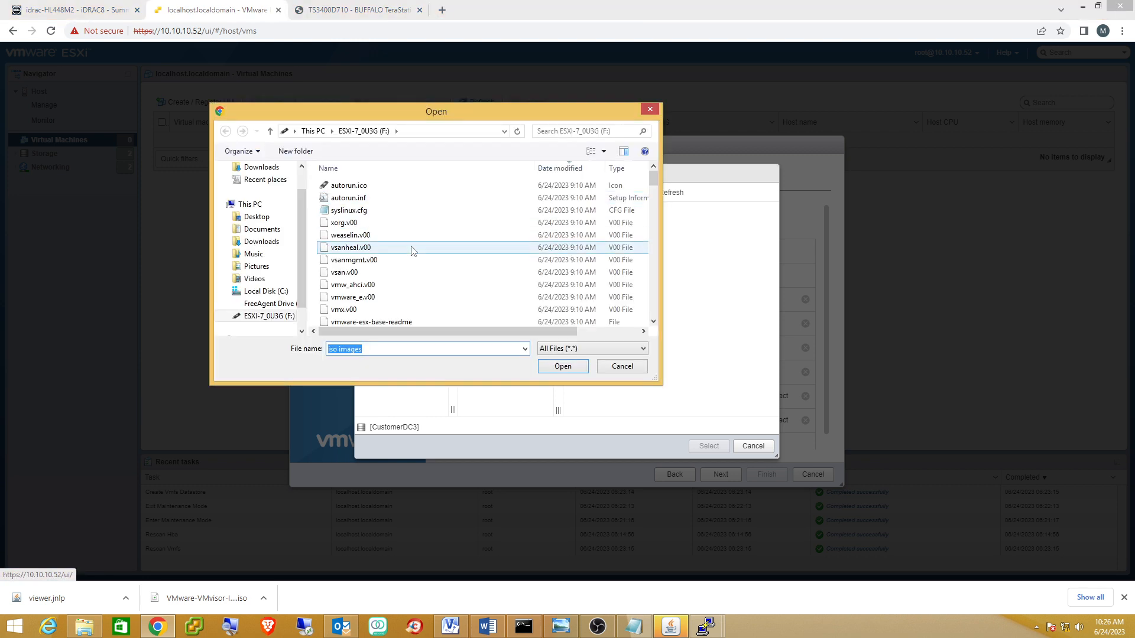
pyautogui.click(270, 304)
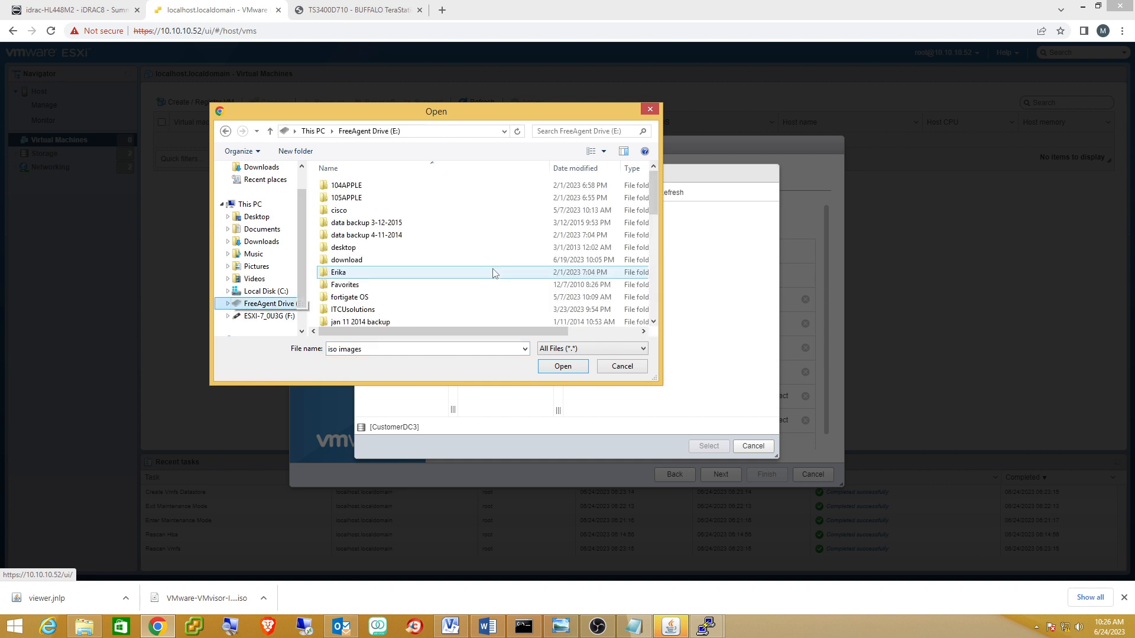
pyautogui.scroll(-3, 491, 270)
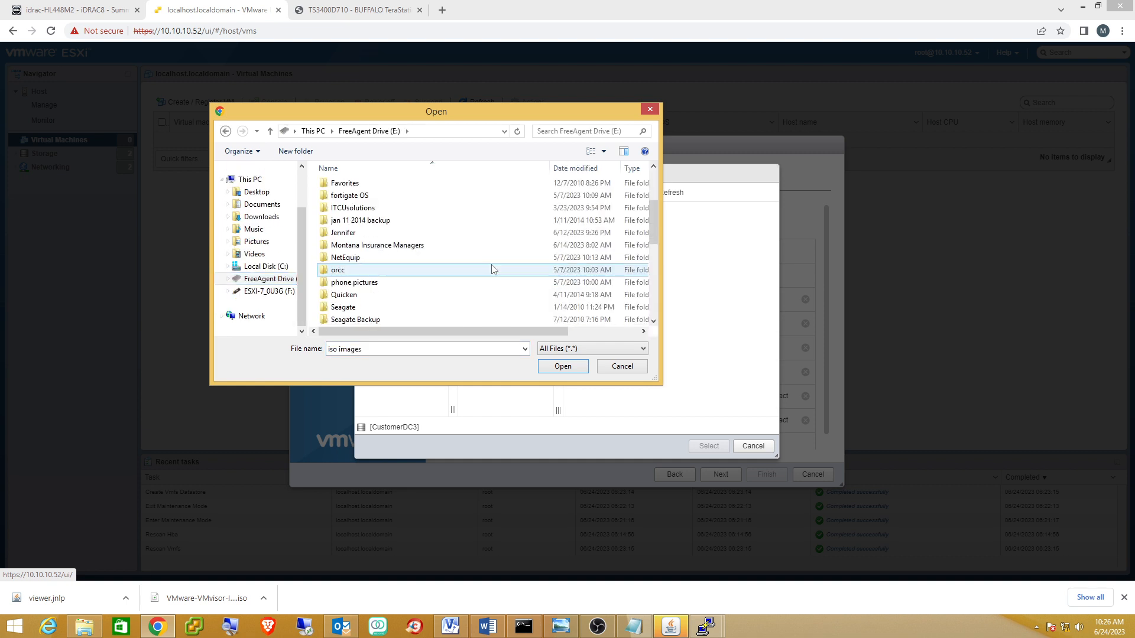
pyautogui.scroll(-3, 491, 270)
pyautogui.doubleClick(381, 296)
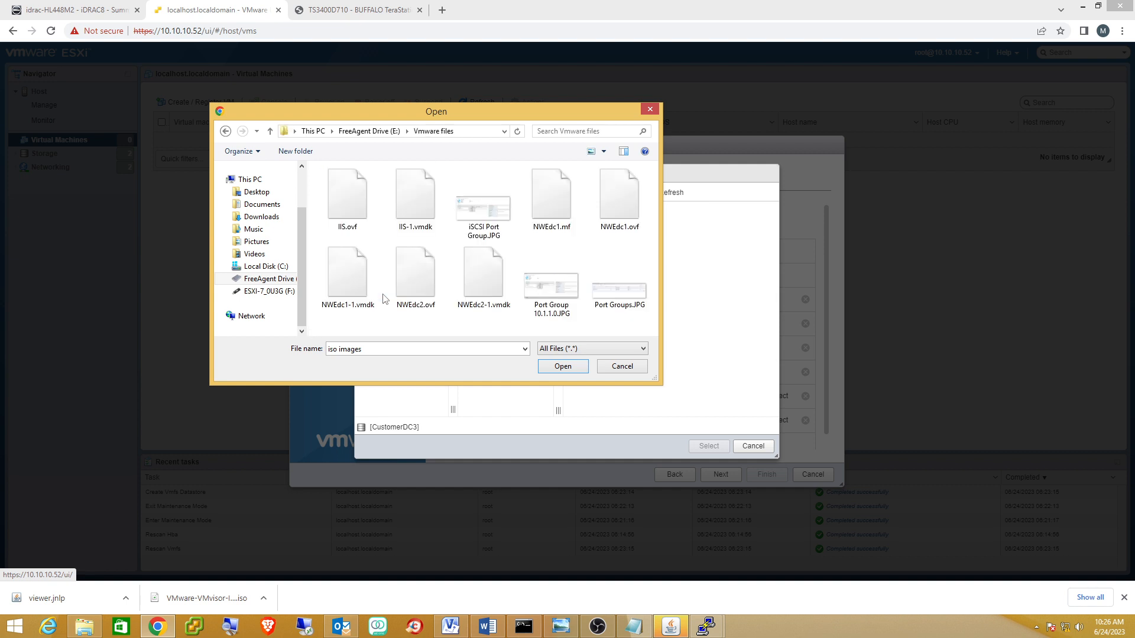
pyautogui.click(373, 131)
pyautogui.scroll(-3, 460, 251)
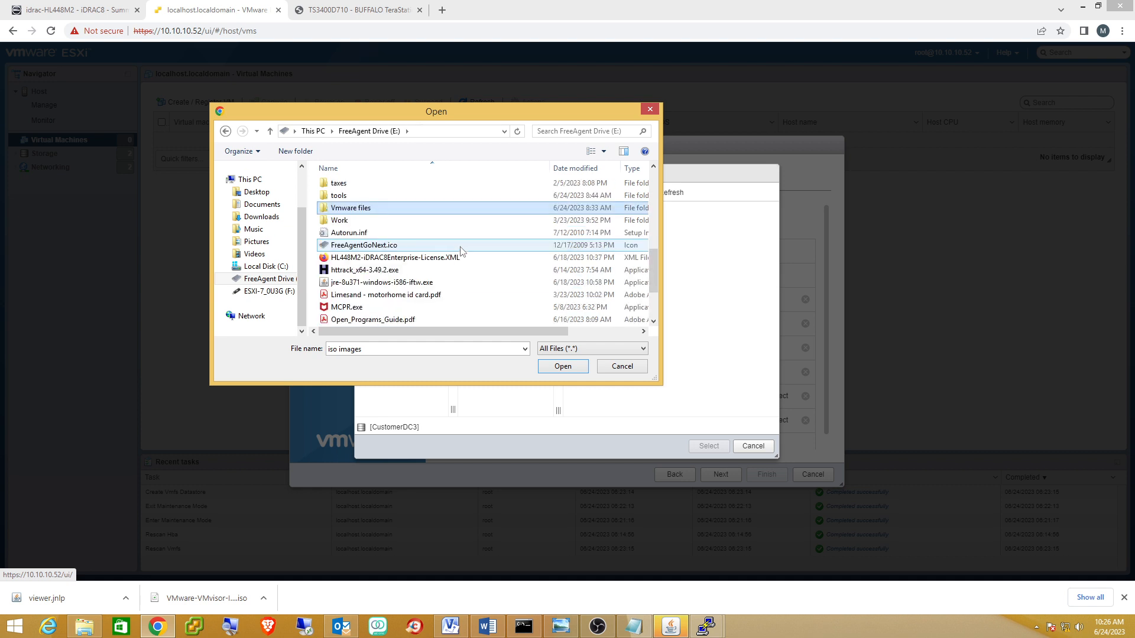
pyautogui.scroll(-1, 461, 251)
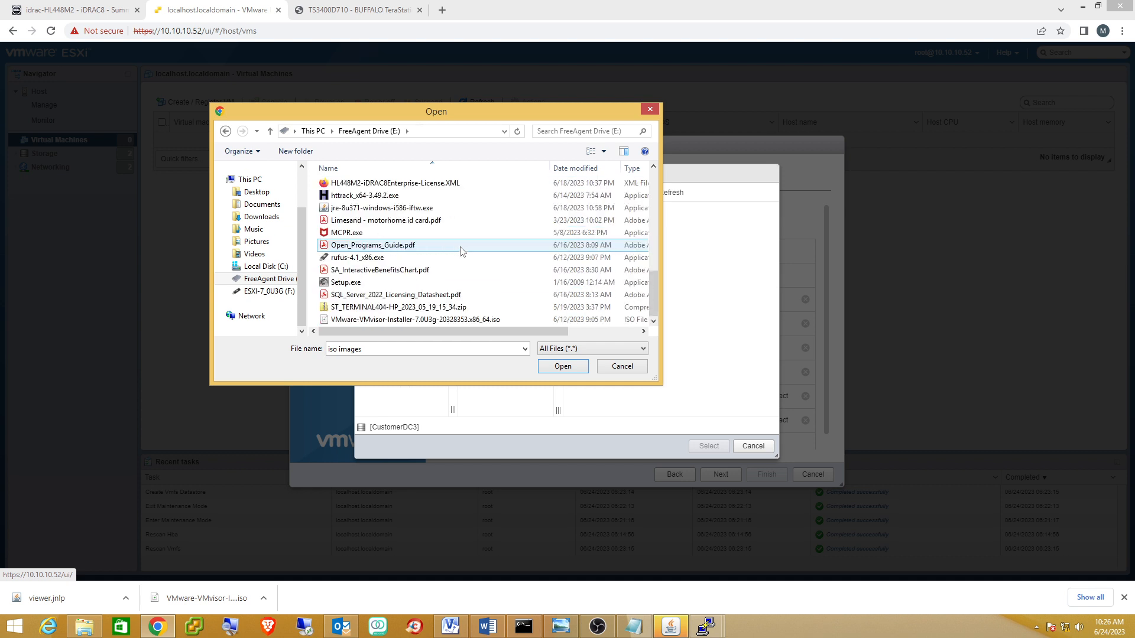
pyautogui.scroll(2, 462, 251)
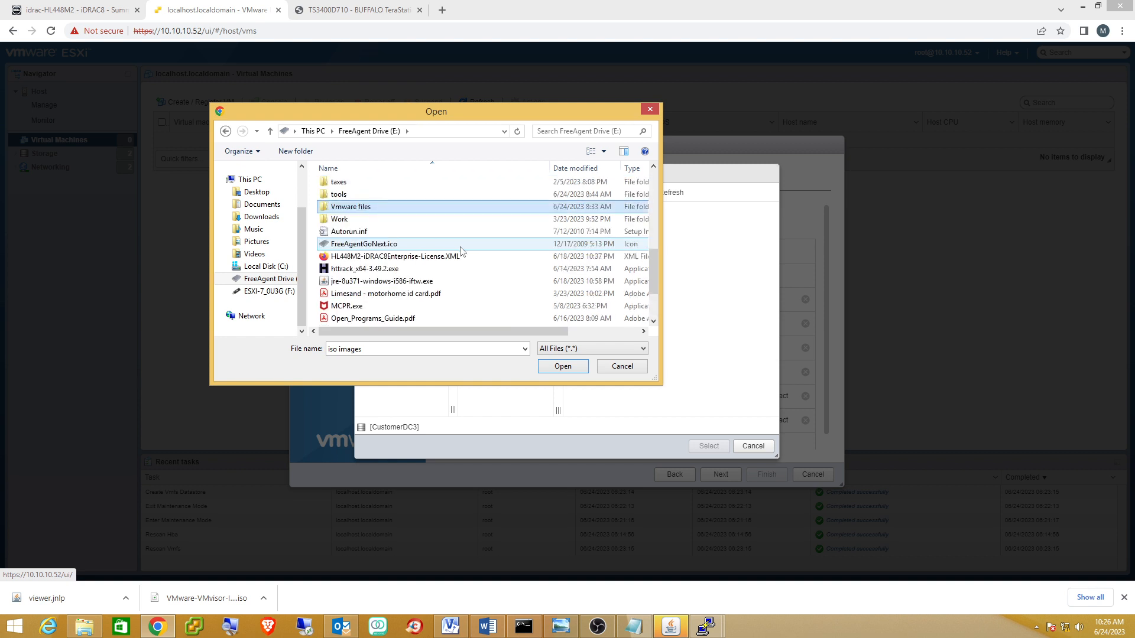
pyautogui.scroll(2, 462, 251)
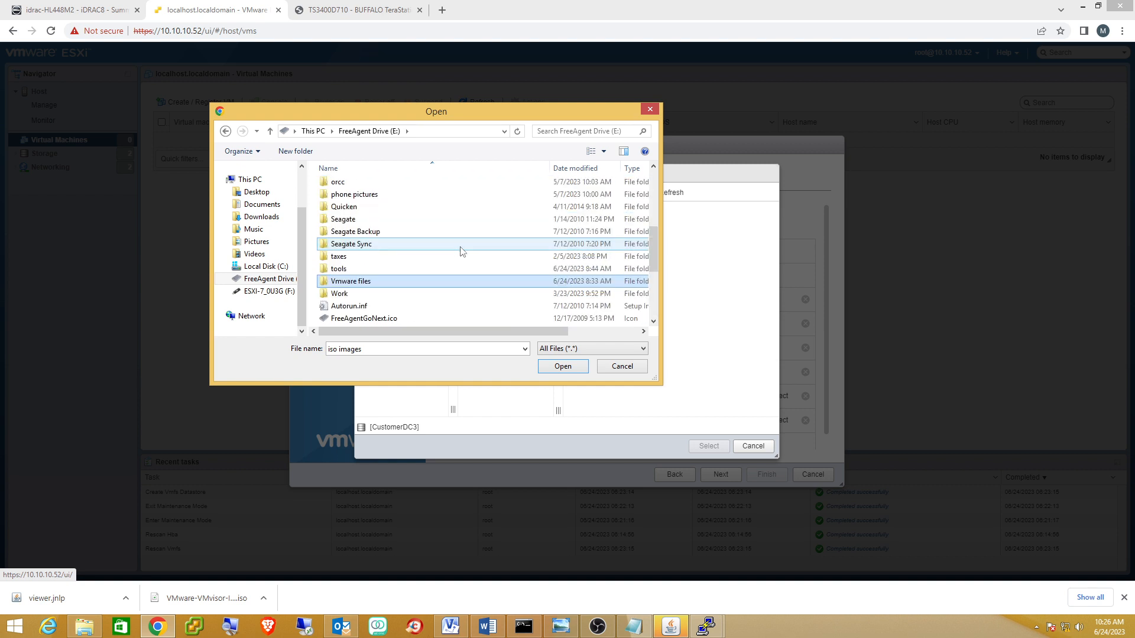
pyautogui.scroll(2, 462, 251)
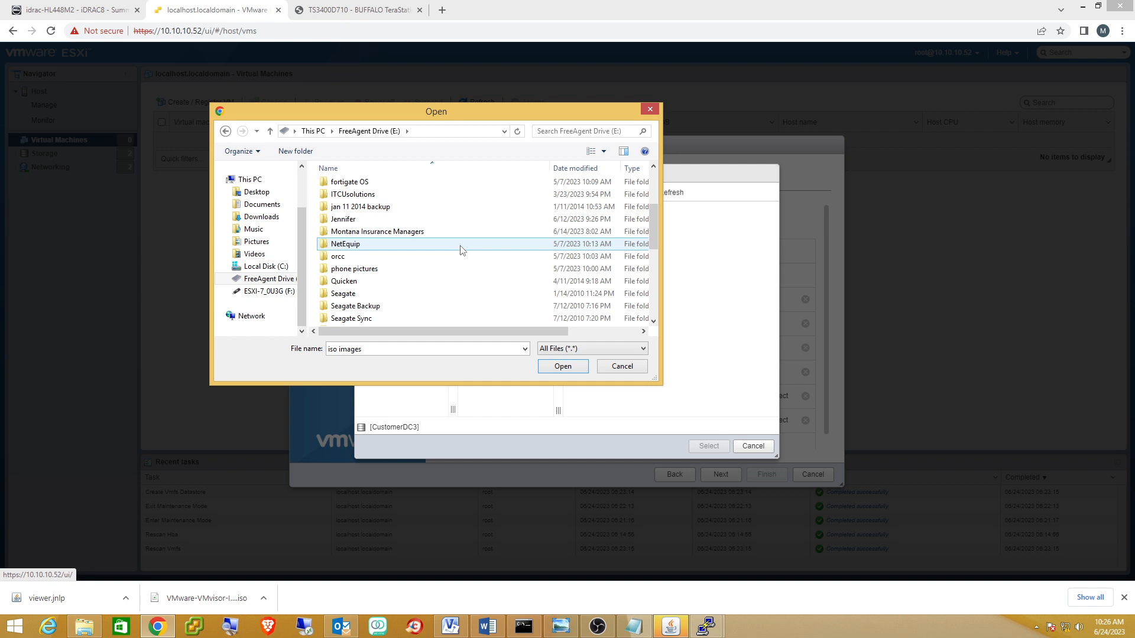
pyautogui.scroll(1, 460, 247)
pyautogui.scroll(2, 462, 251)
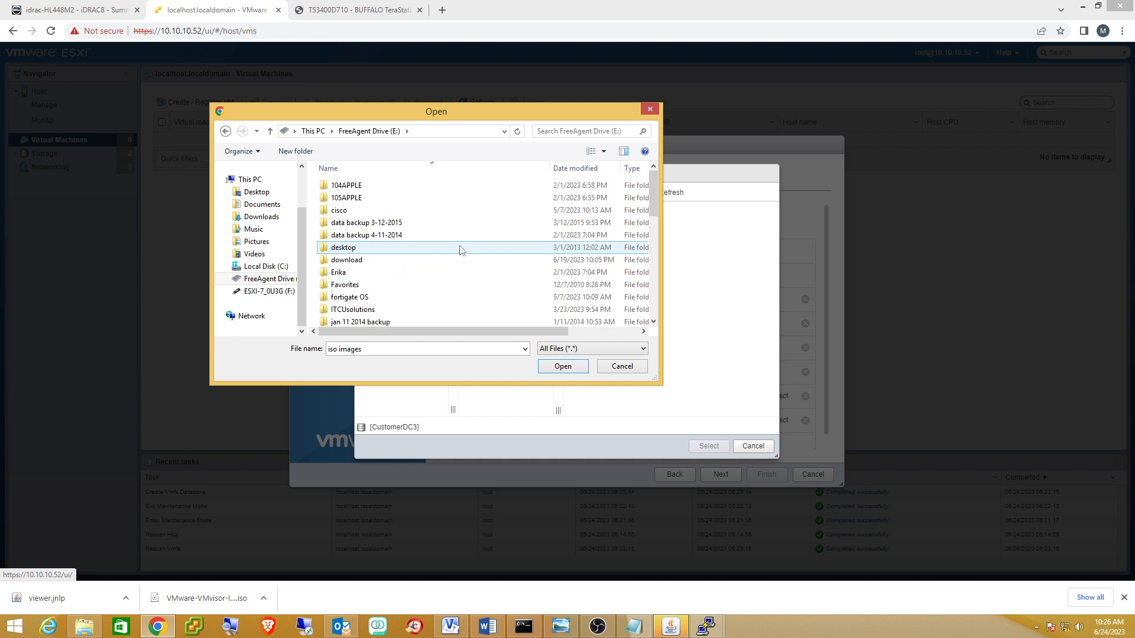
pyautogui.click(349, 263)
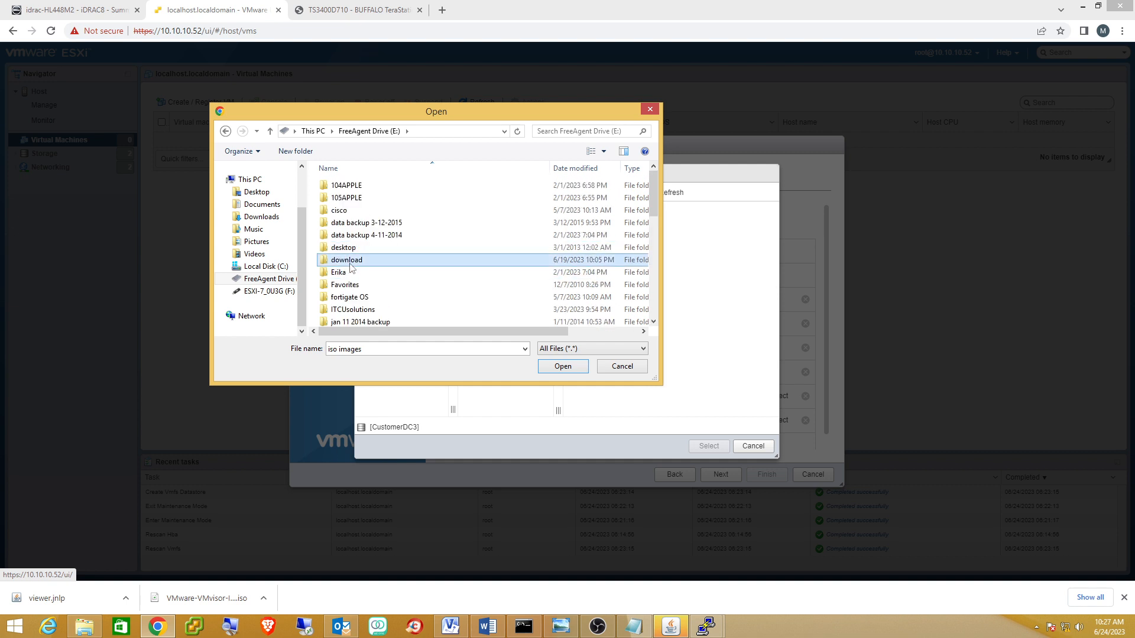
pyautogui.doubleClick(349, 261)
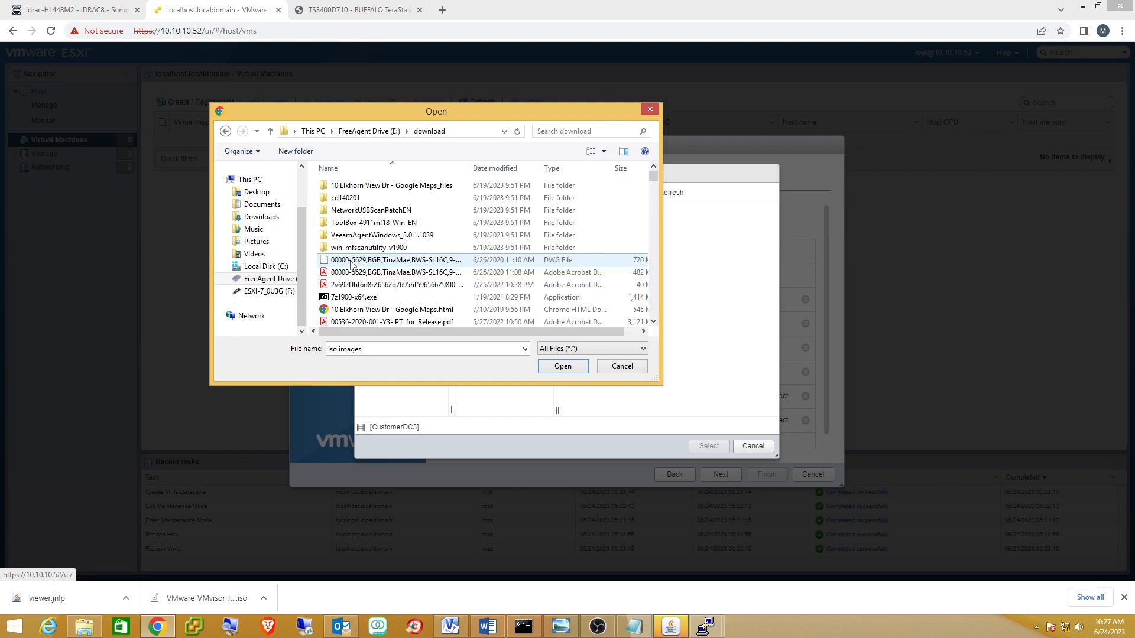
pyautogui.scroll(-3, 465, 251)
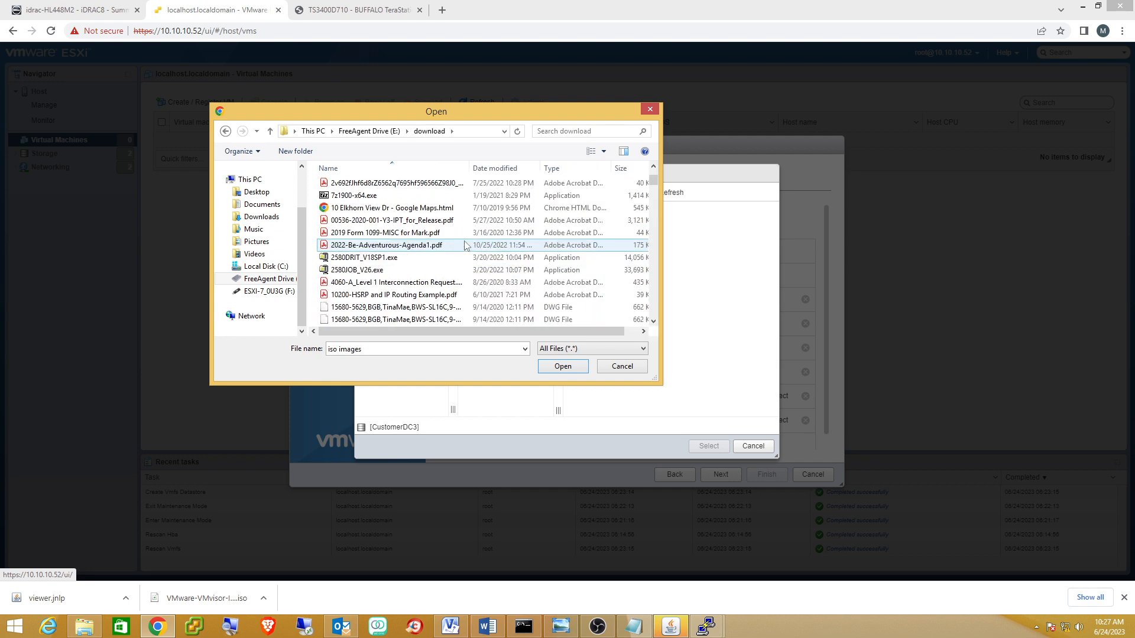
pyautogui.scroll(-6, 465, 251)
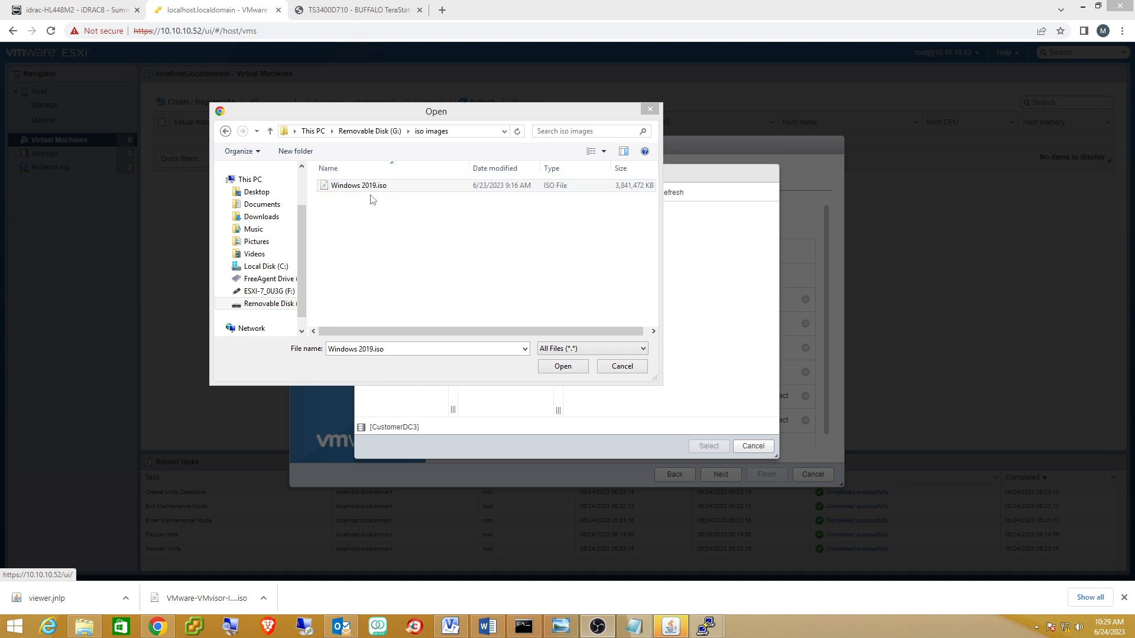
pyautogui.click(562, 367)
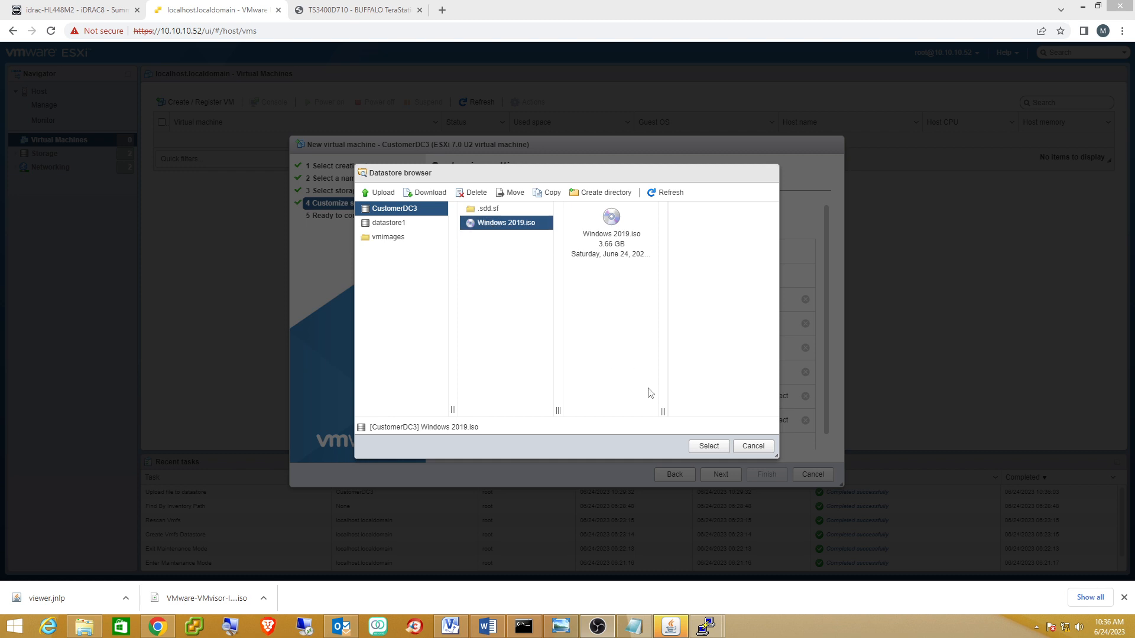
# Attach the uploaded Windows 2019.iso to the CD/DVD drive and finish creating the VM.
pyautogui.click(709, 447)
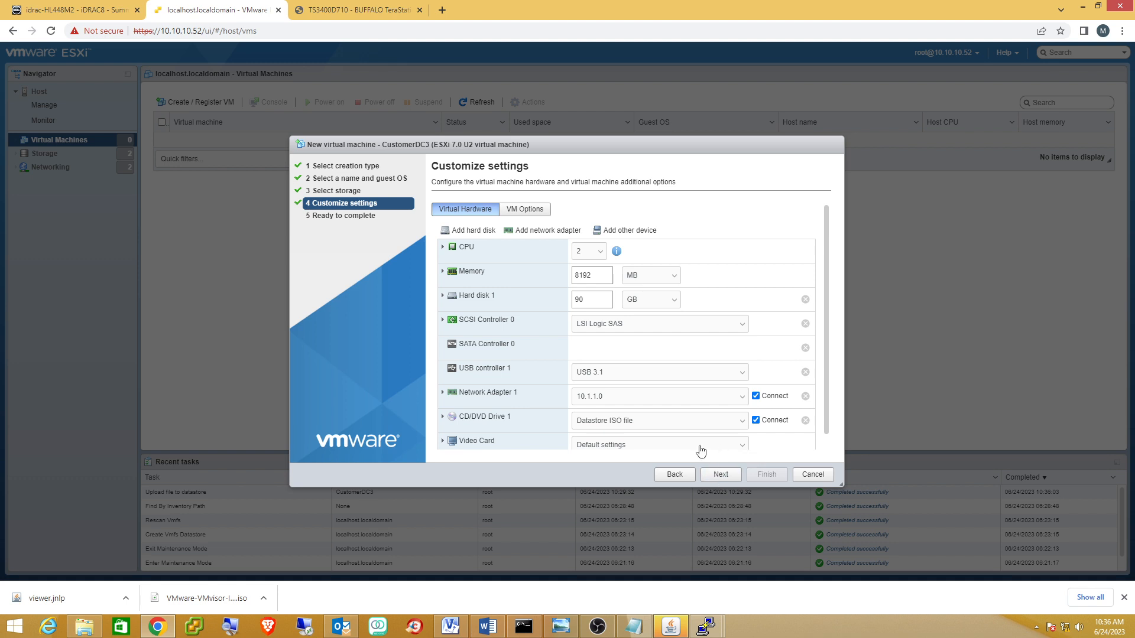
pyautogui.click(731, 476)
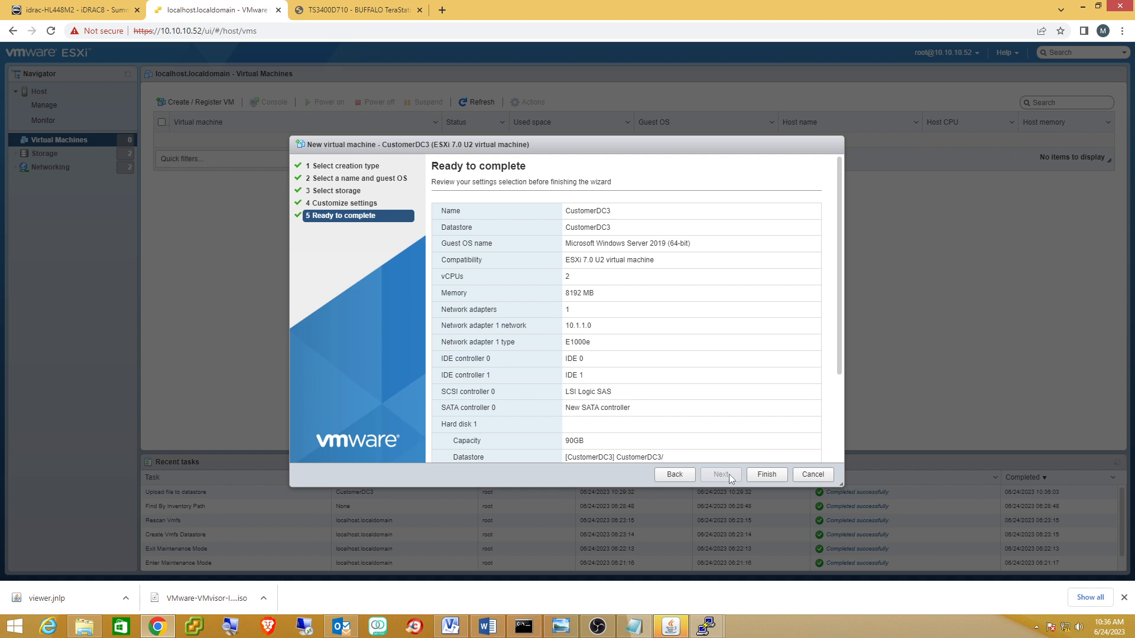
pyautogui.click(766, 474)
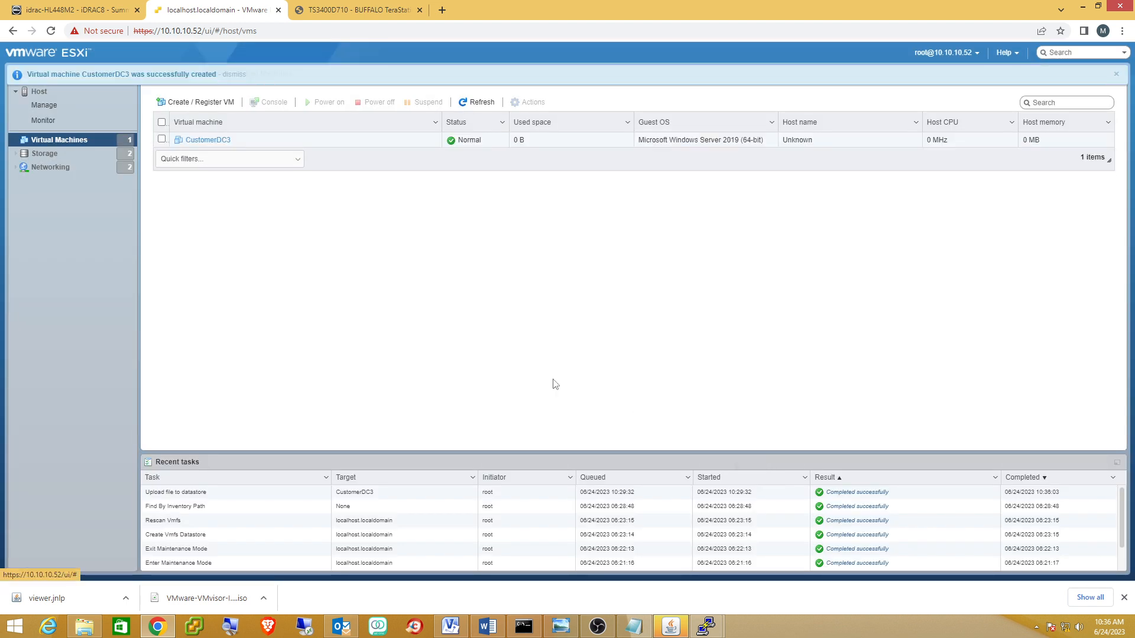
# Open CustomerDC3's page, power it on, and close the console popup.
pyautogui.click(208, 140)
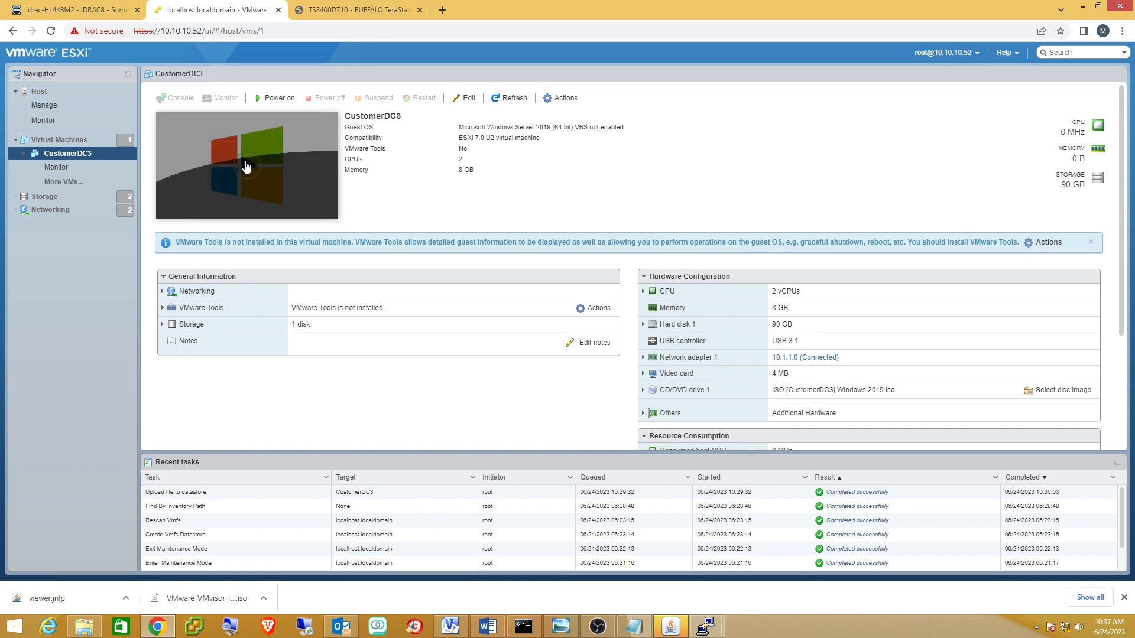
pyautogui.click(245, 163)
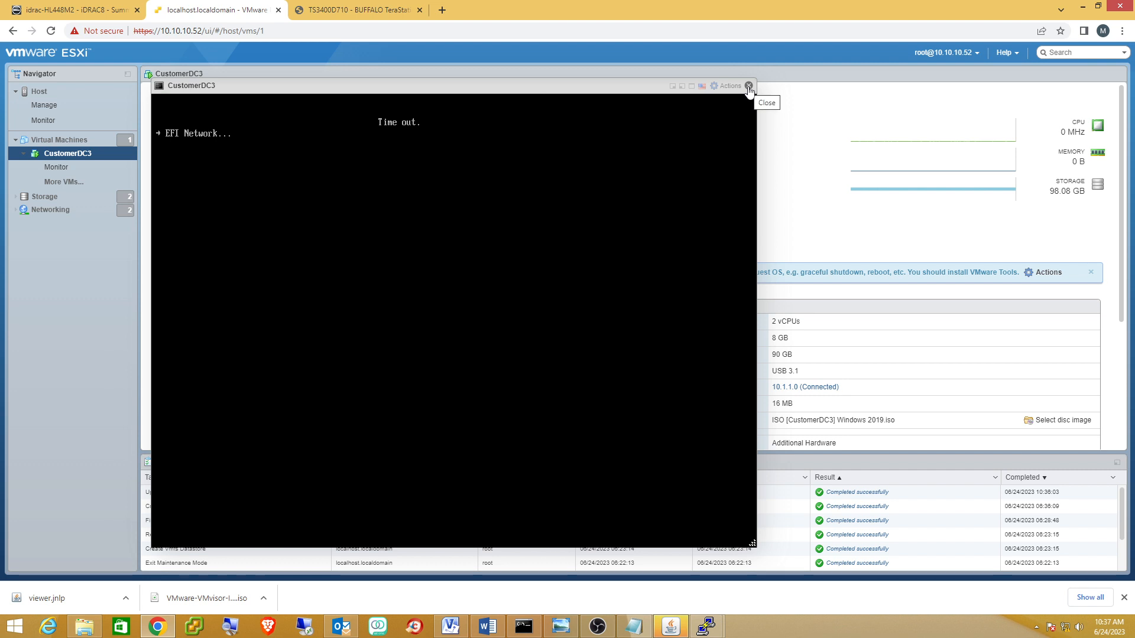
pyautogui.click(748, 86)
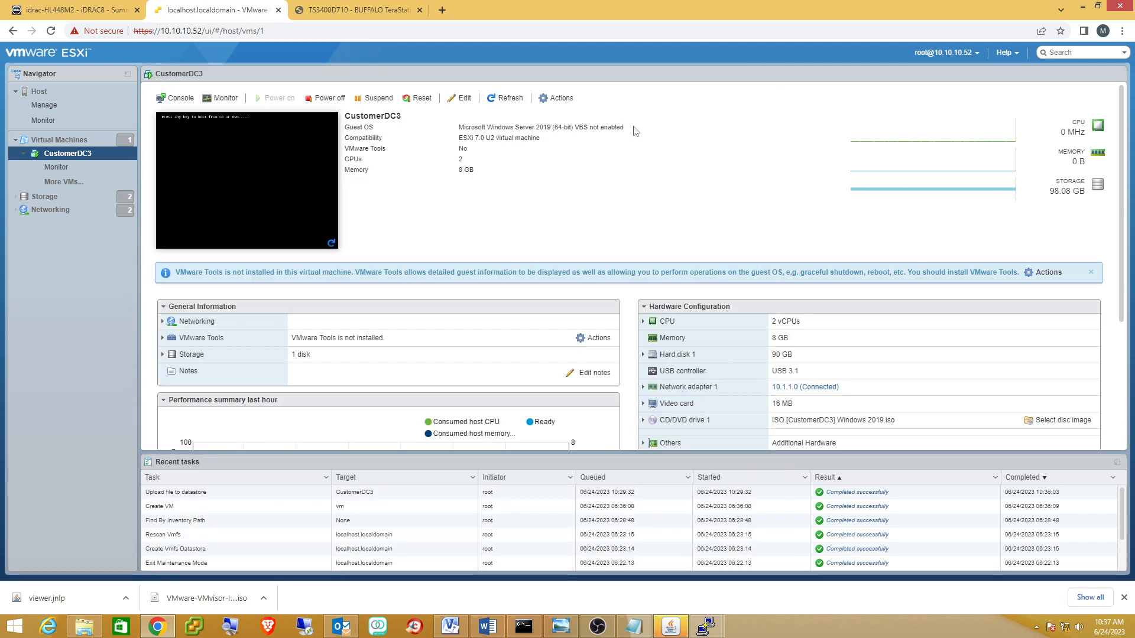
# Uncheck Enable UEFI secure boot in CustomerDC3's VM Options boot settings and save.
pyautogui.click(460, 99)
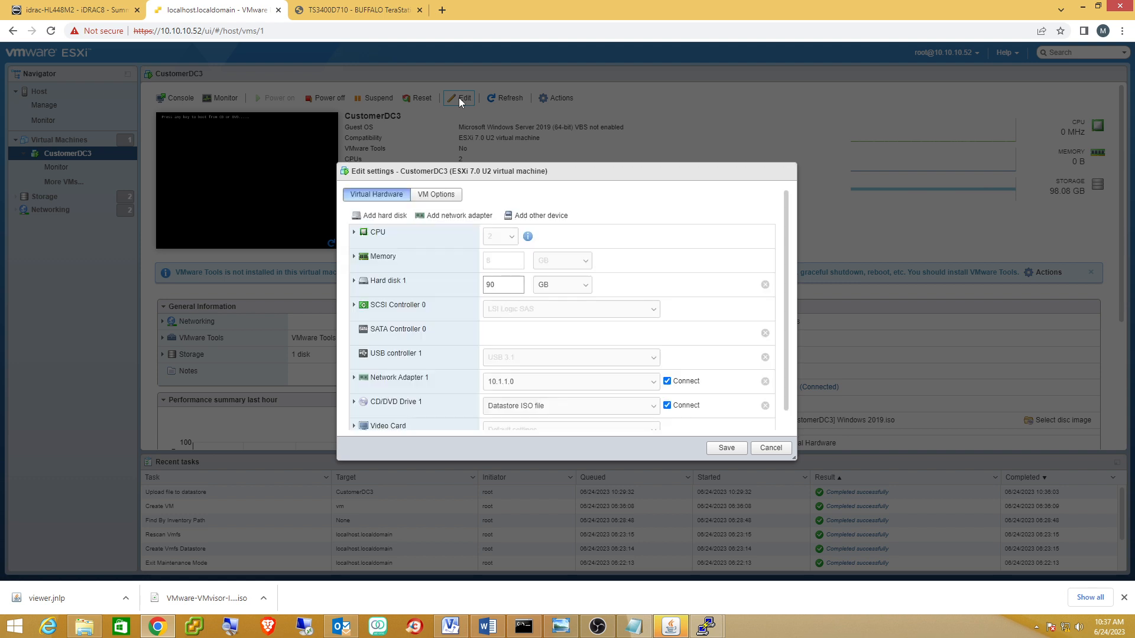
pyautogui.click(440, 196)
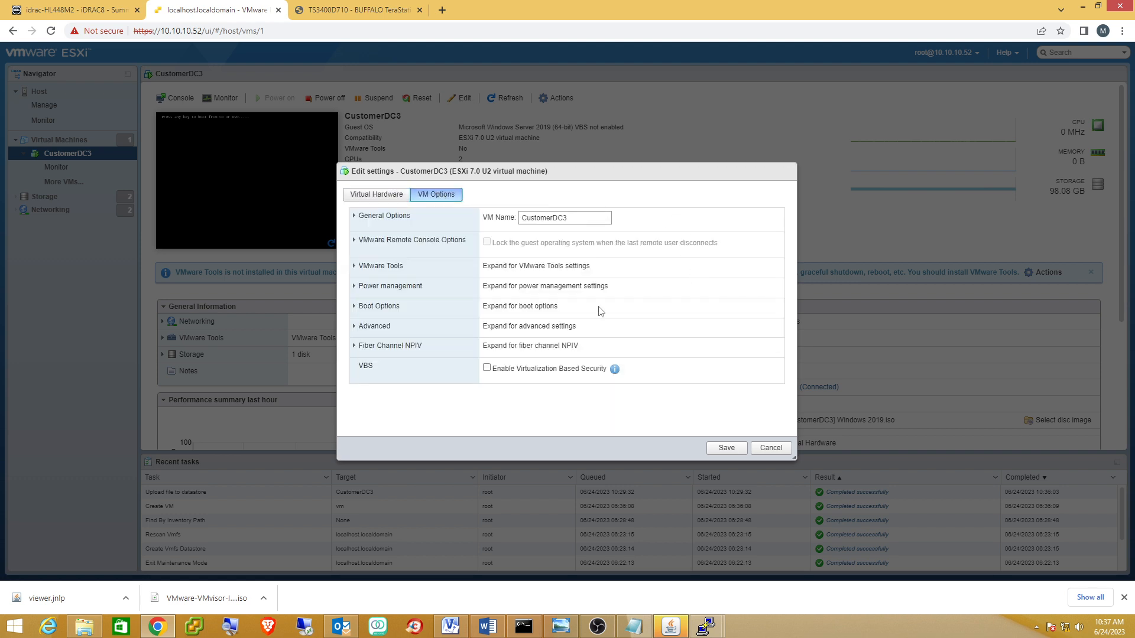
pyautogui.click(358, 305)
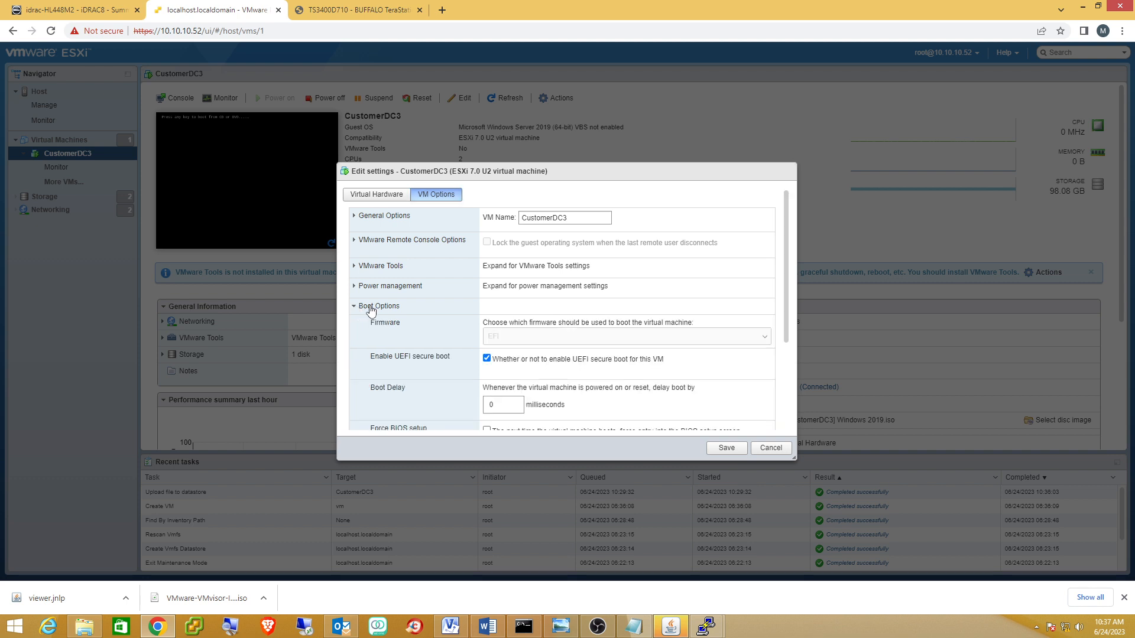
pyautogui.scroll(-2, 709, 309)
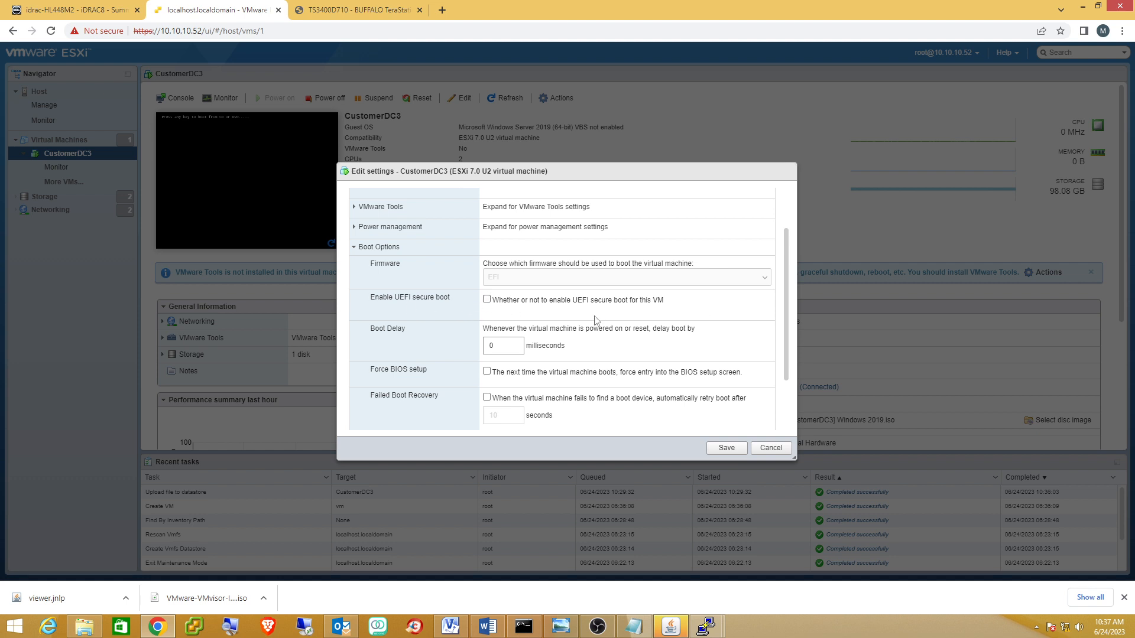
pyautogui.scroll(-2, 788, 380)
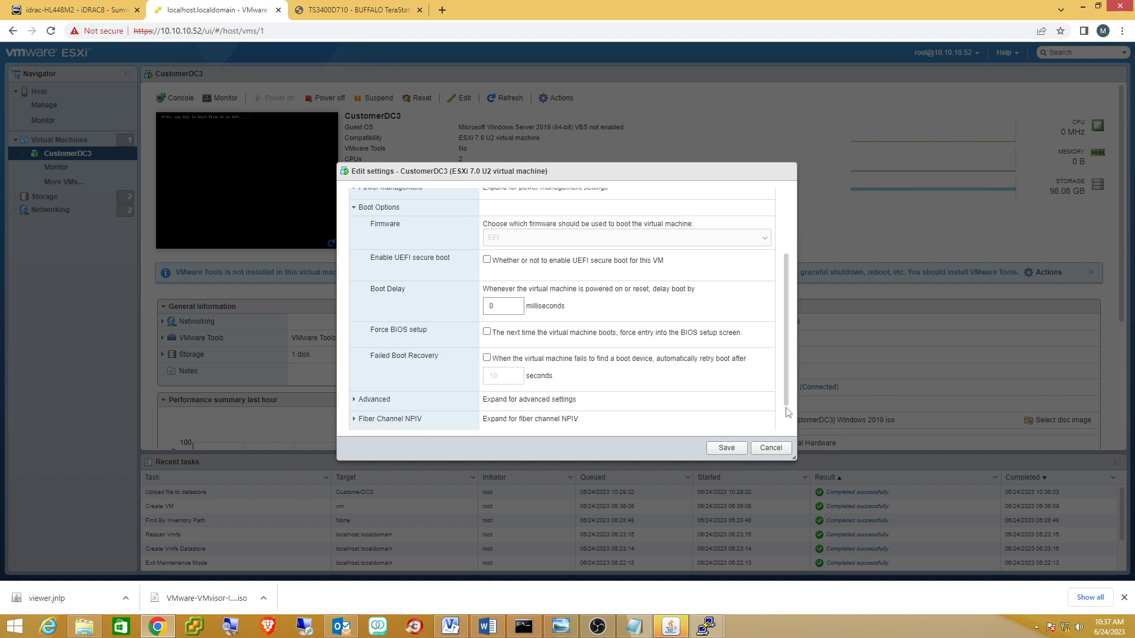
pyautogui.click(728, 449)
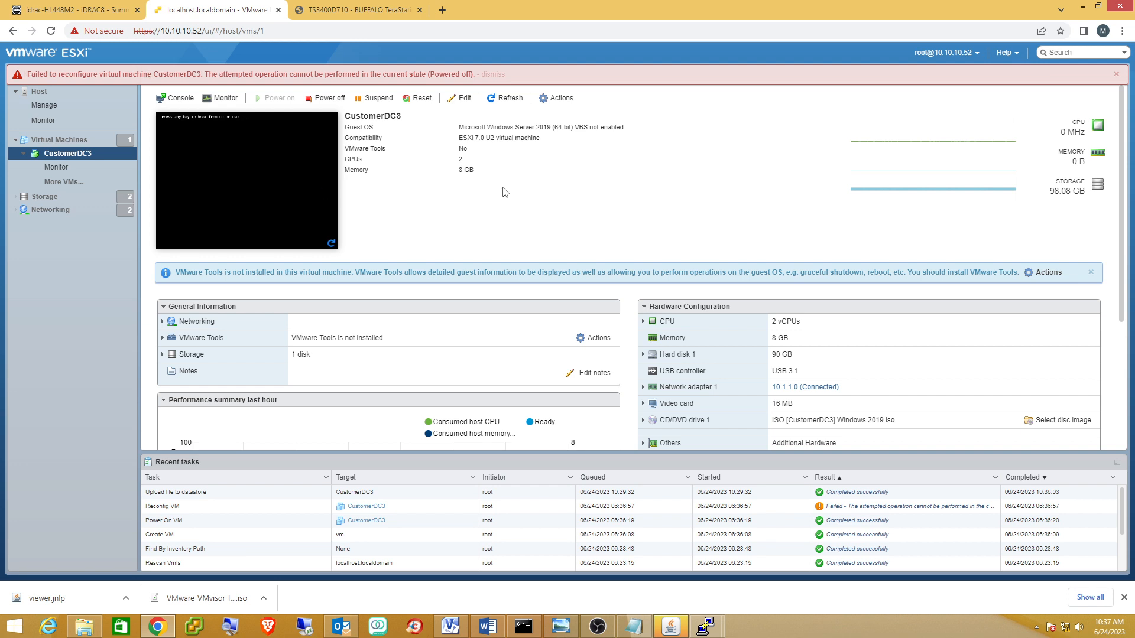
# Dismiss the reconfigure error on CustomerDC3's console and refresh the VM summary page.
pyautogui.click(217, 188)
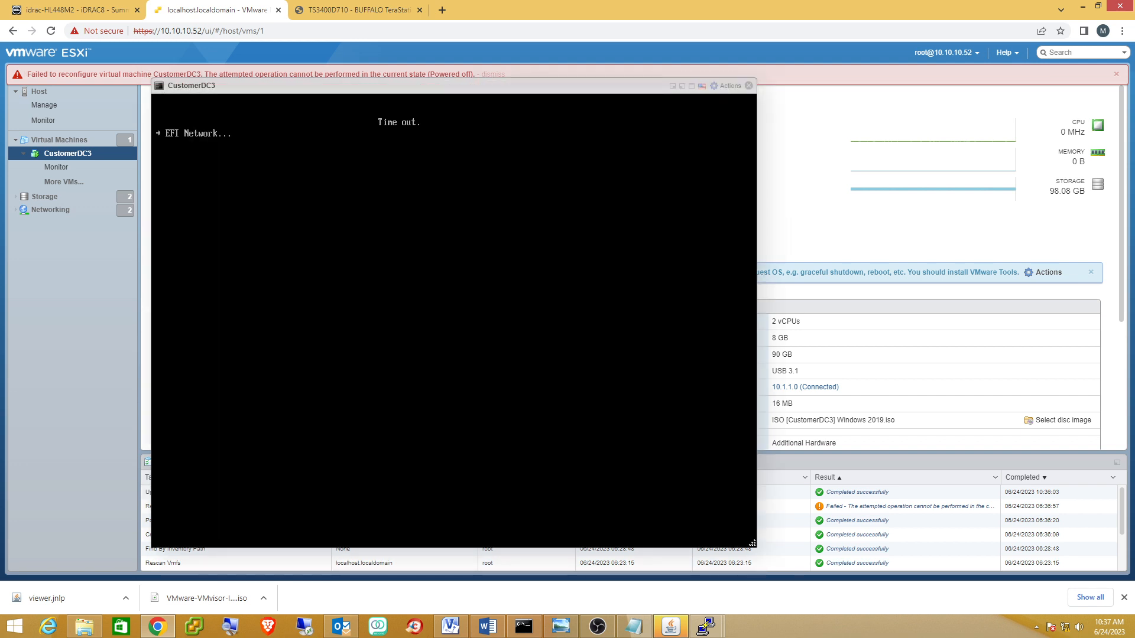
pyautogui.click(1116, 73)
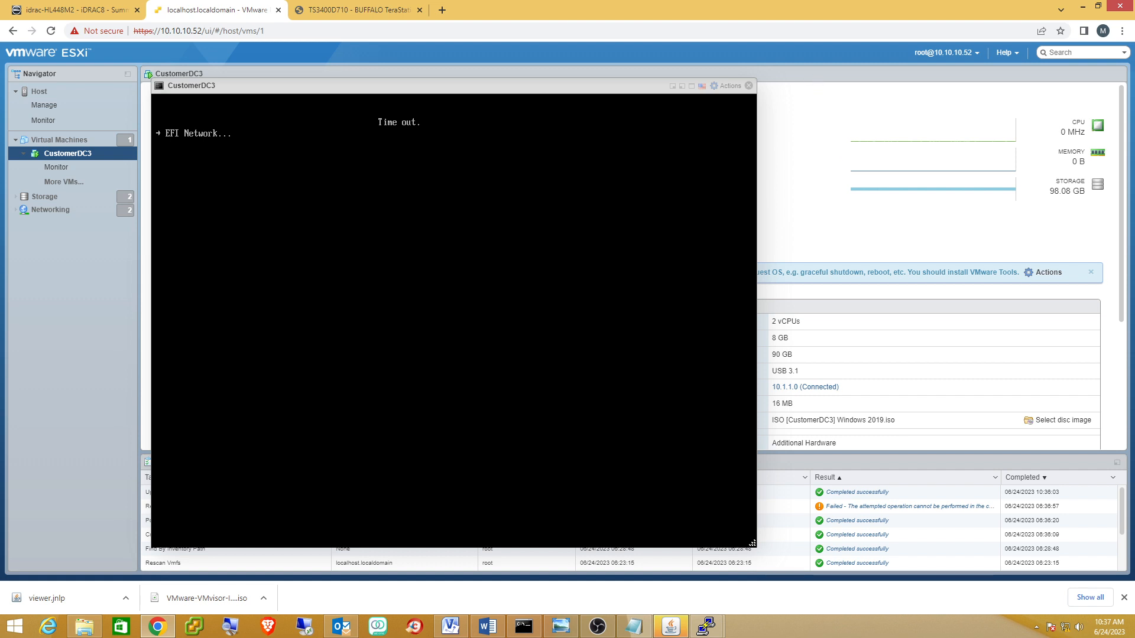
pyautogui.moveTo(550, 90); pyautogui.dragTo(809, 78)
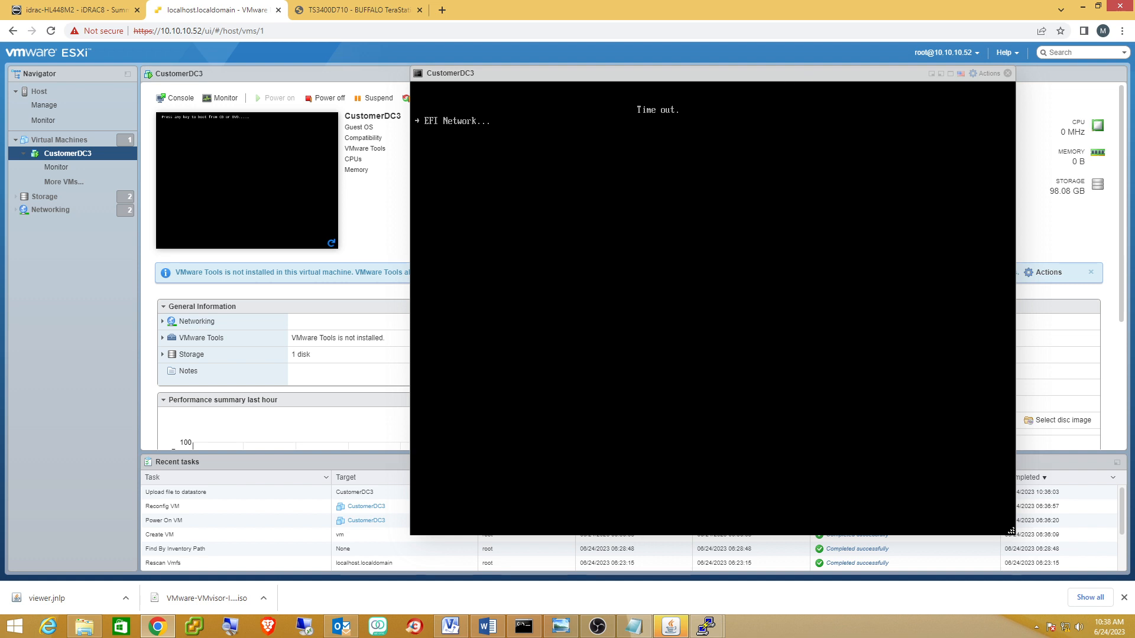
pyautogui.click(1007, 72)
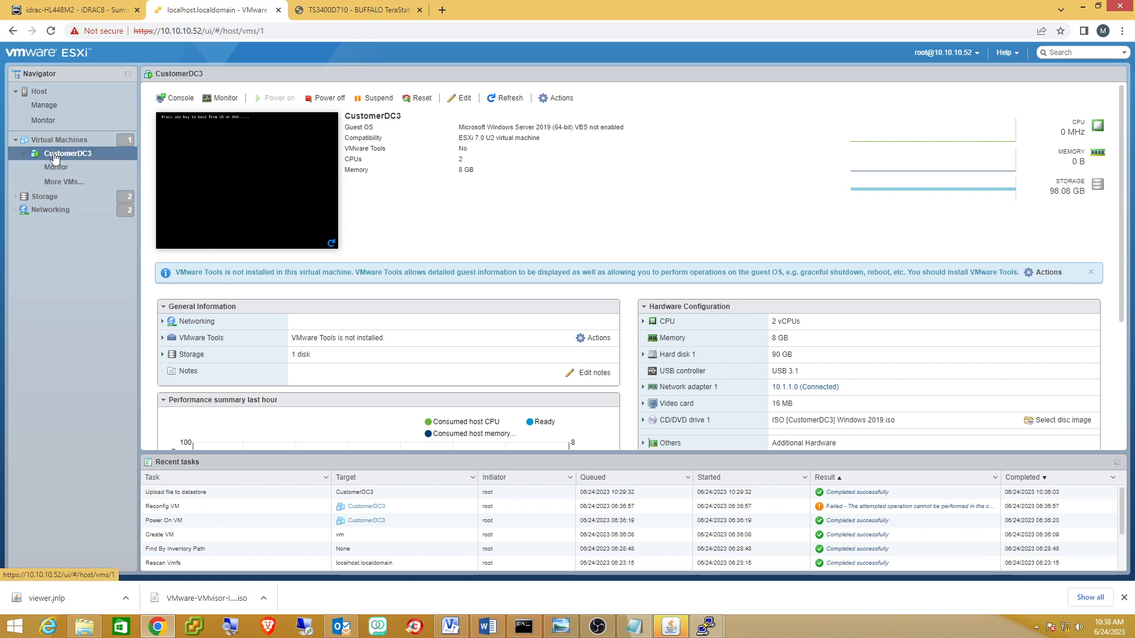
pyautogui.click(505, 98)
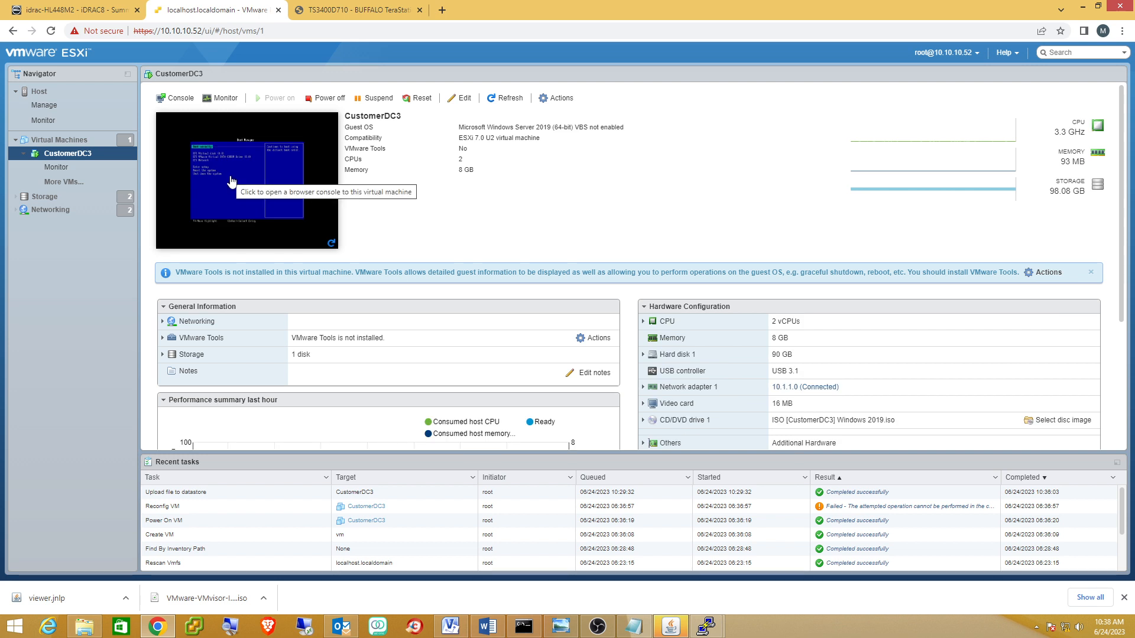
# Choose Boot normally in CustomerDC3's Boot Manager, then close the console.
pyautogui.click(231, 182)
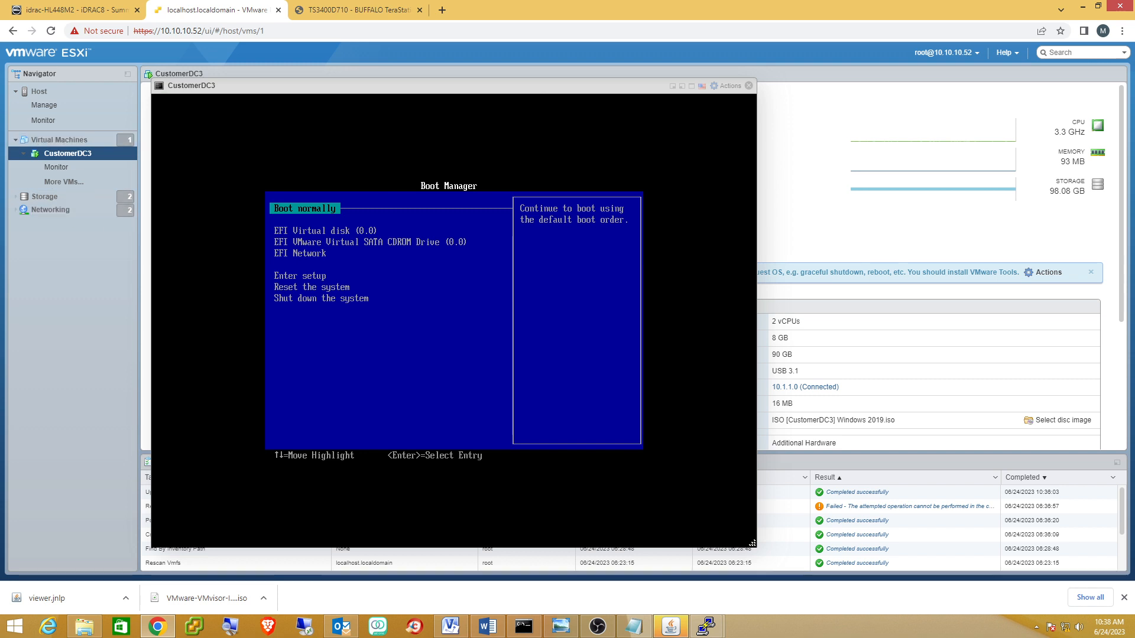
pyautogui.press('Return')
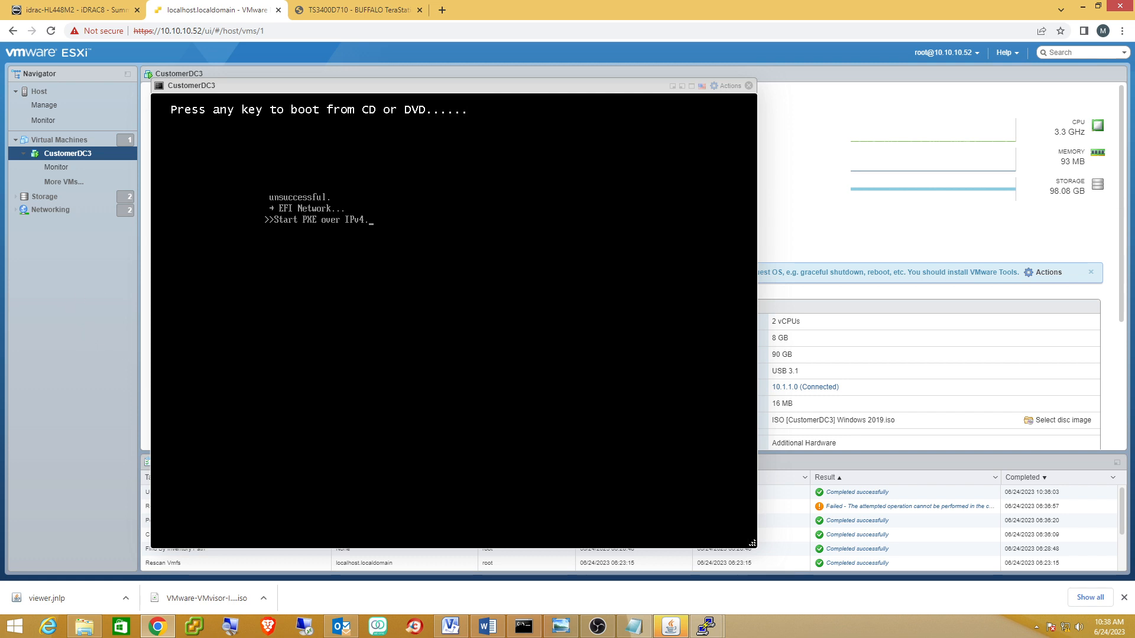
pyautogui.click(749, 86)
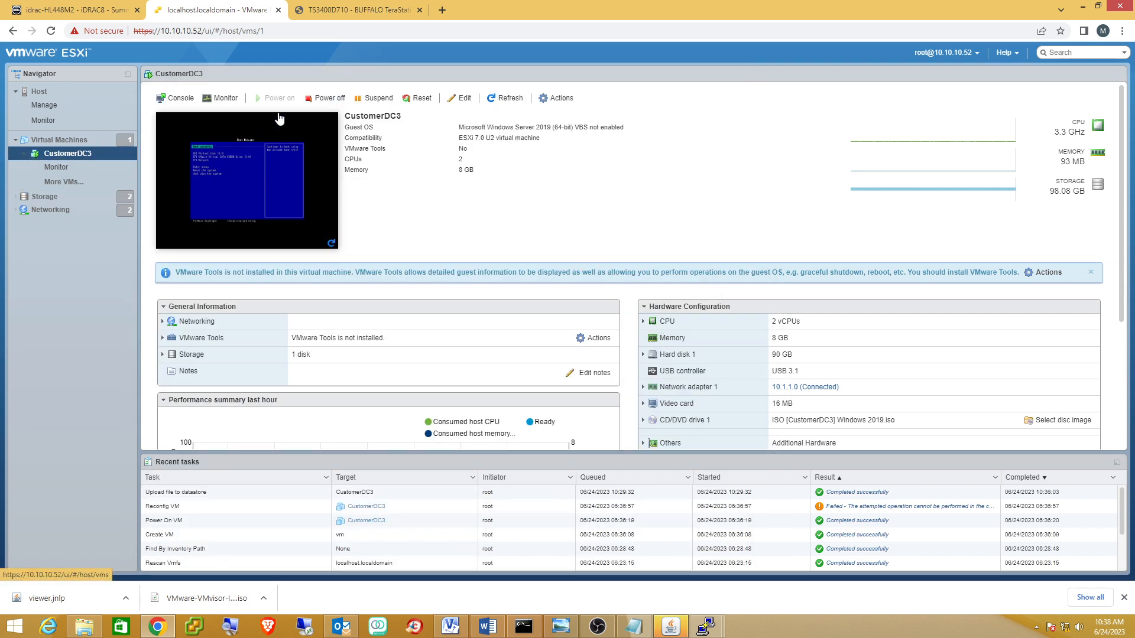
# Power off CustomerDC3 and confirm the power-off.
pyautogui.click(323, 97)
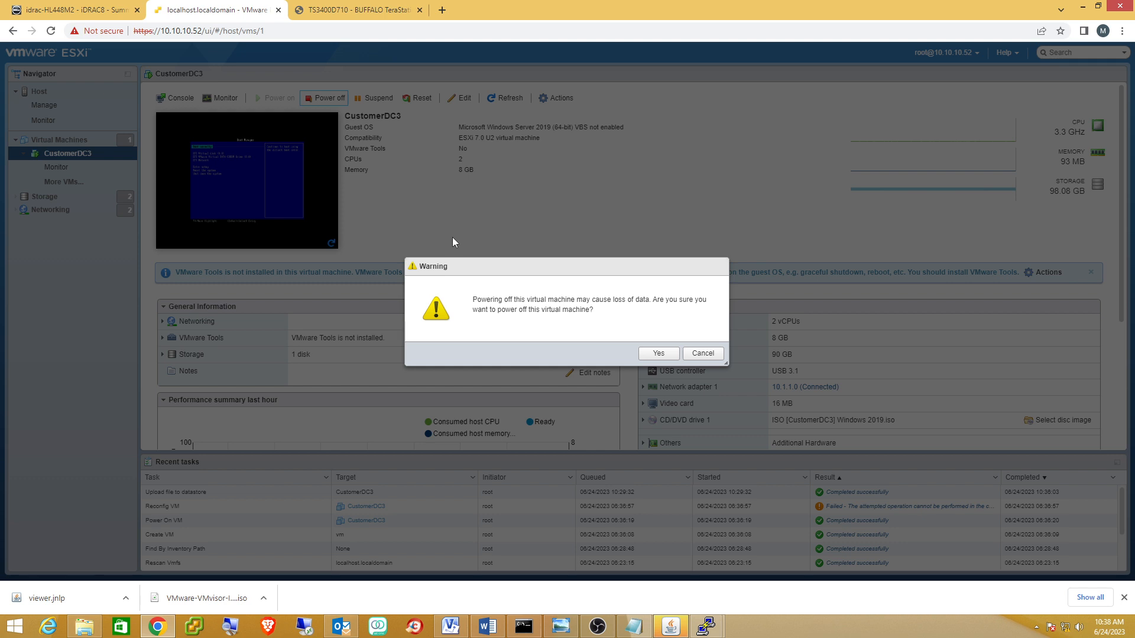
pyautogui.click(657, 354)
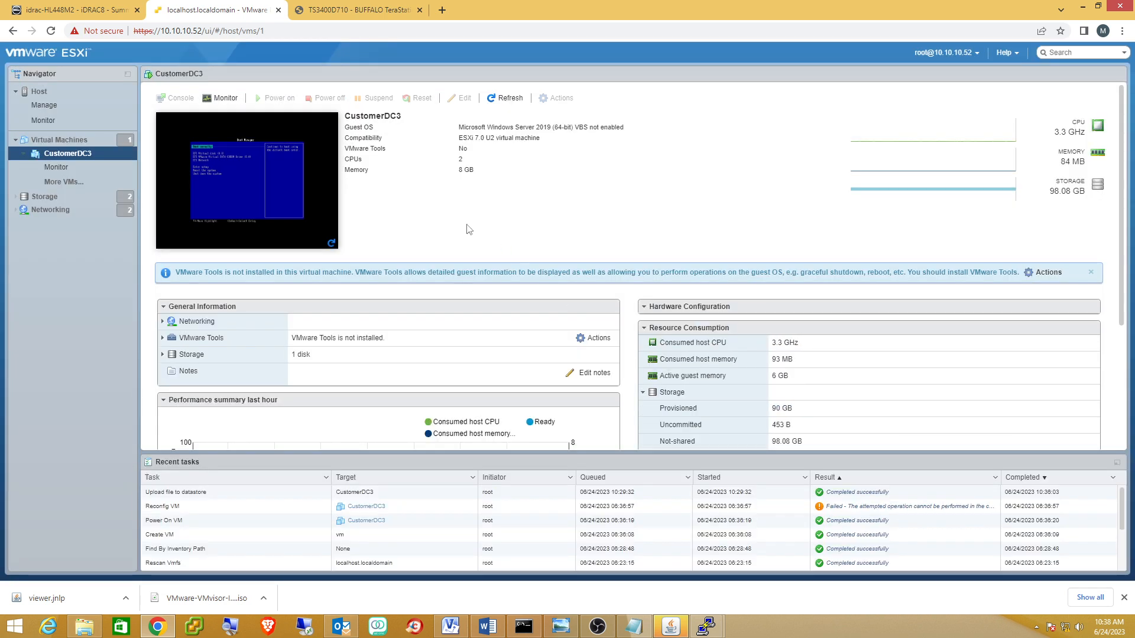
pyautogui.click(86, 155)
# Uncheck Enable UEFI secure boot in CustomerDC3's Boot Options, save, and power it on.
pyautogui.rightClick(86, 153)
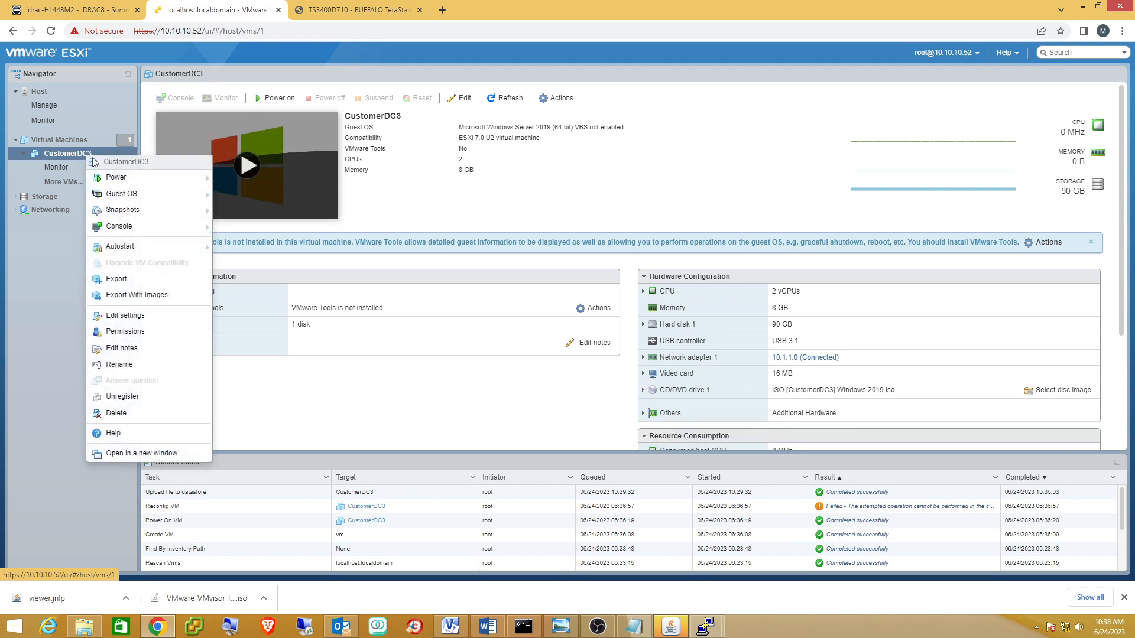
pyautogui.click(156, 322)
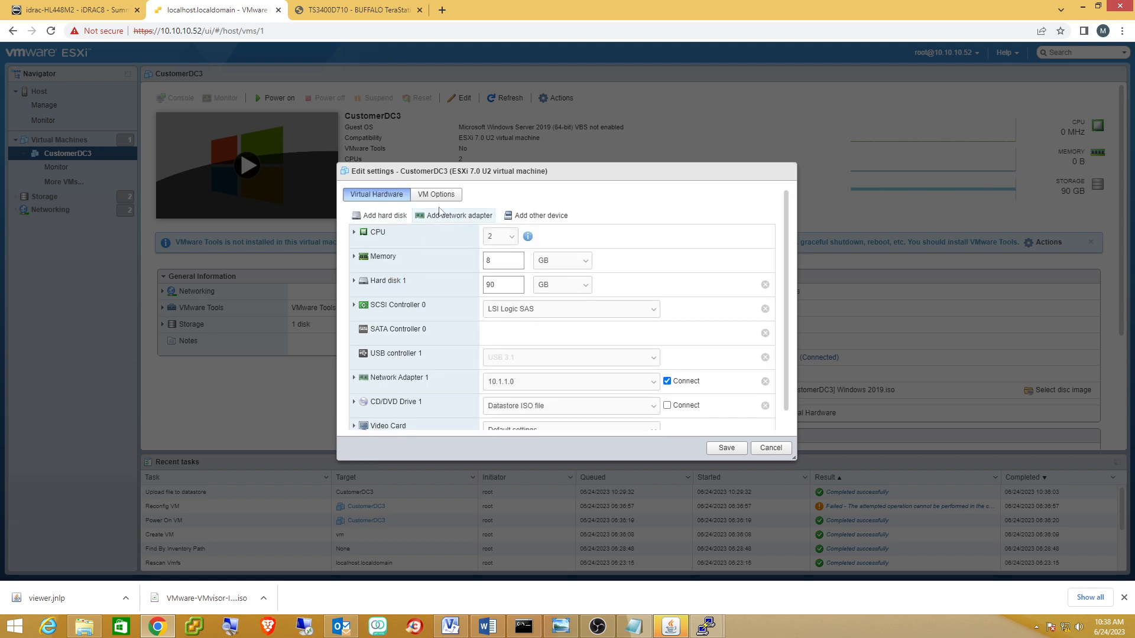
pyautogui.click(435, 198)
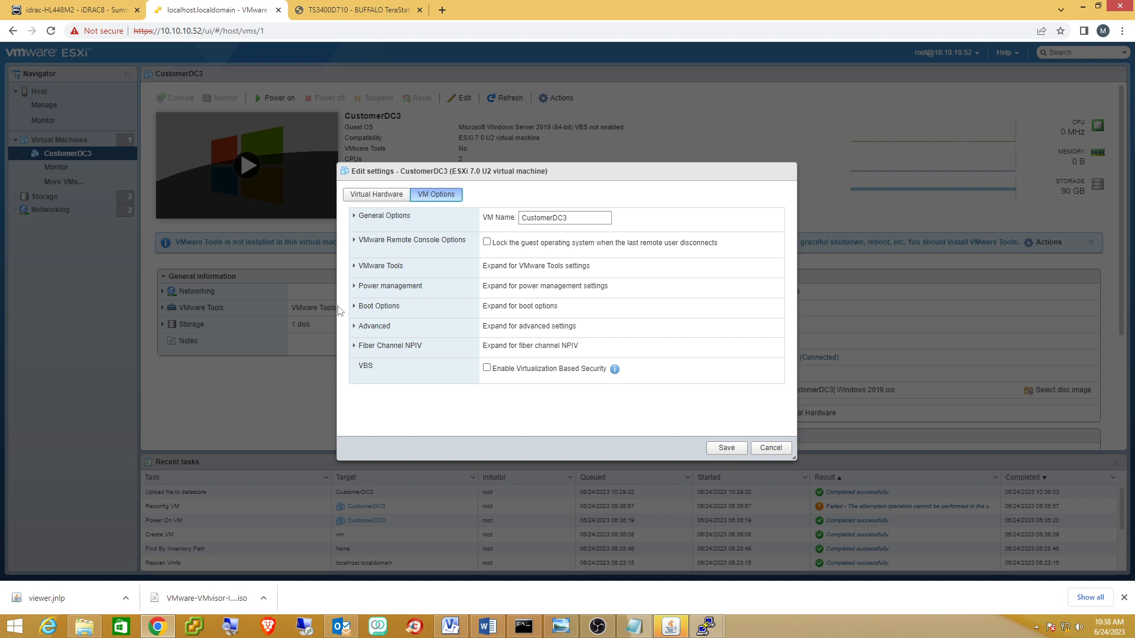
pyautogui.click(358, 311)
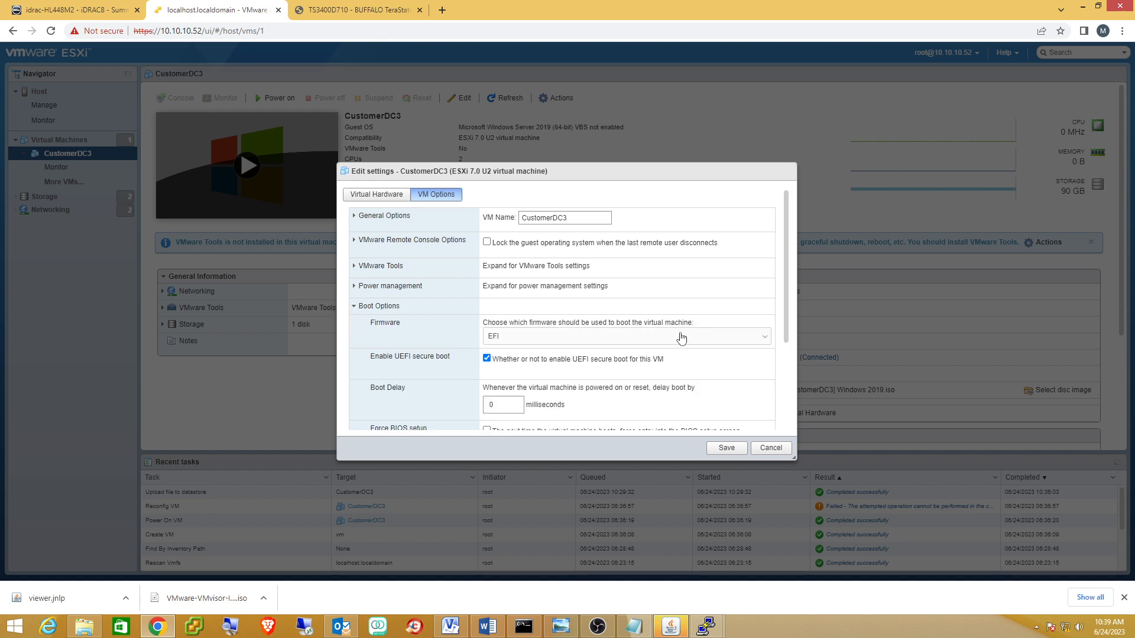
pyautogui.scroll(-2, 681, 338)
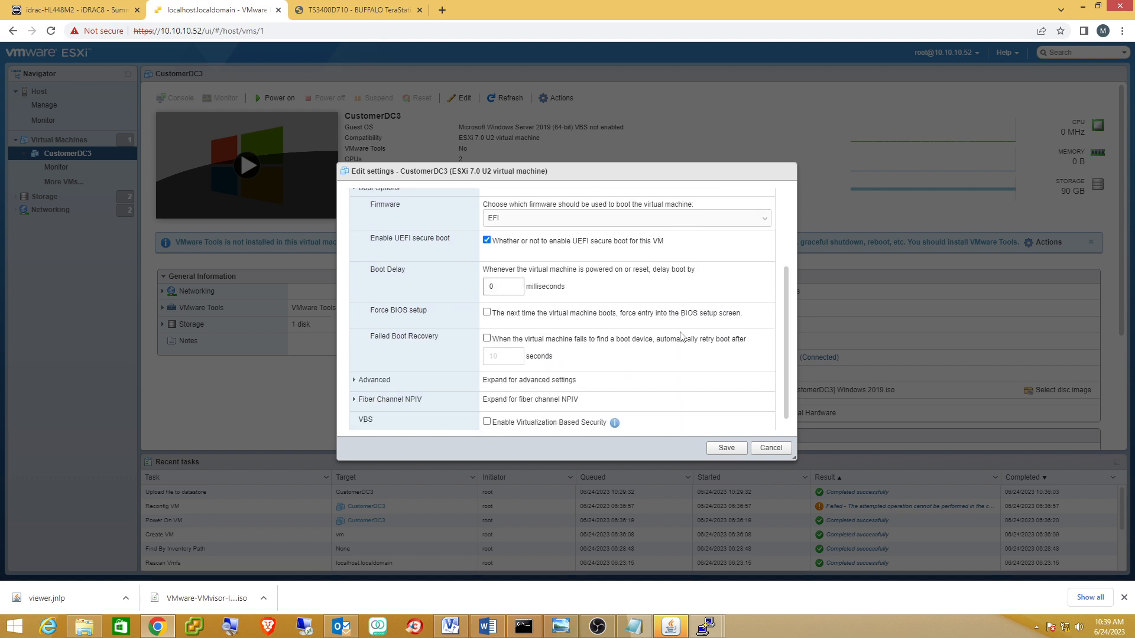
pyautogui.click(489, 242)
pyautogui.click(726, 448)
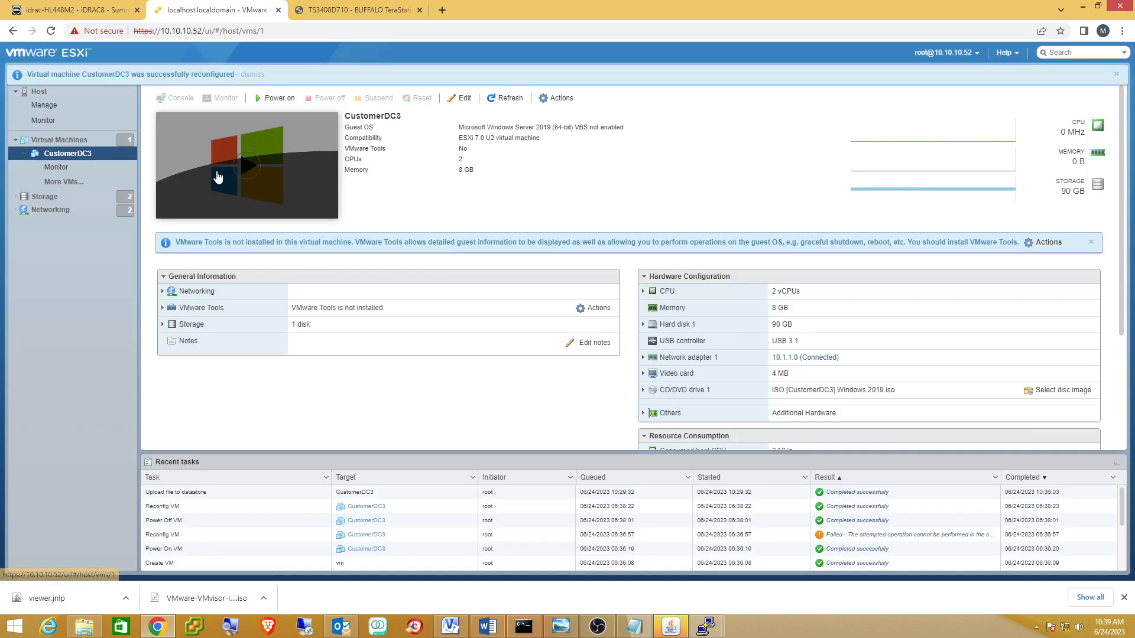
pyautogui.click(247, 170)
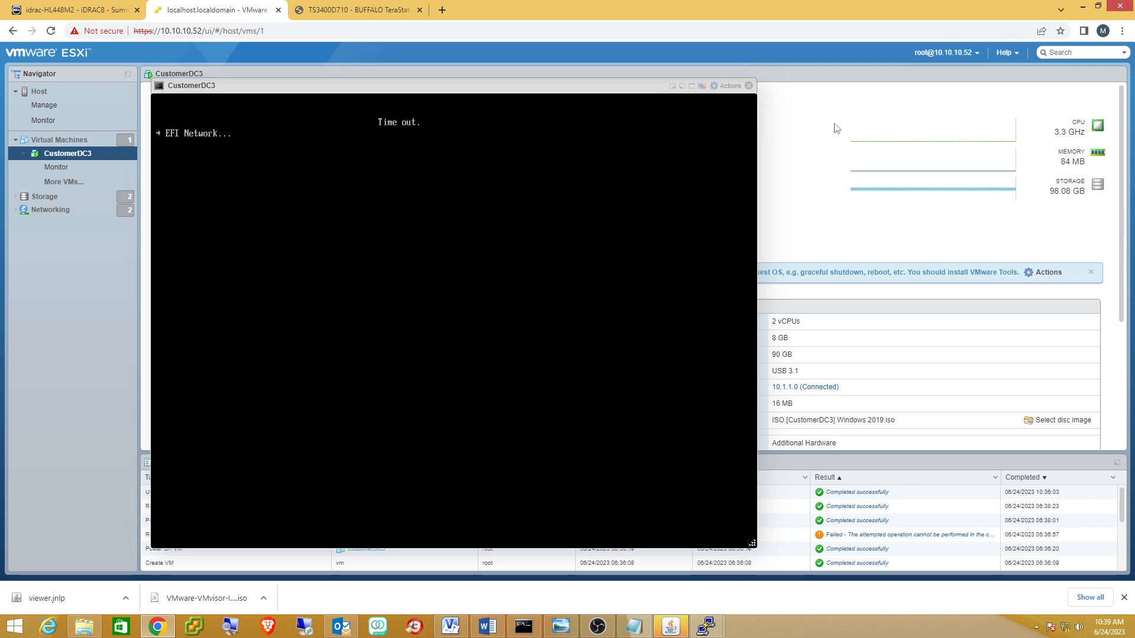
# Close the console after the EFI Network time-out and power off CustomerDC3.
pyautogui.click(749, 87)
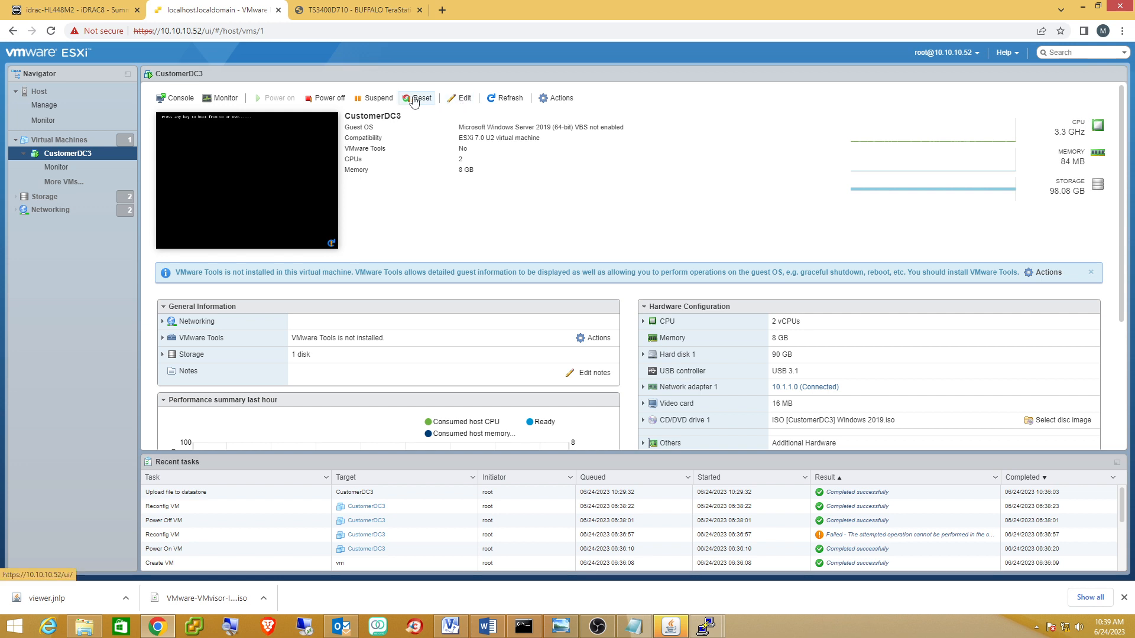
pyautogui.click(331, 99)
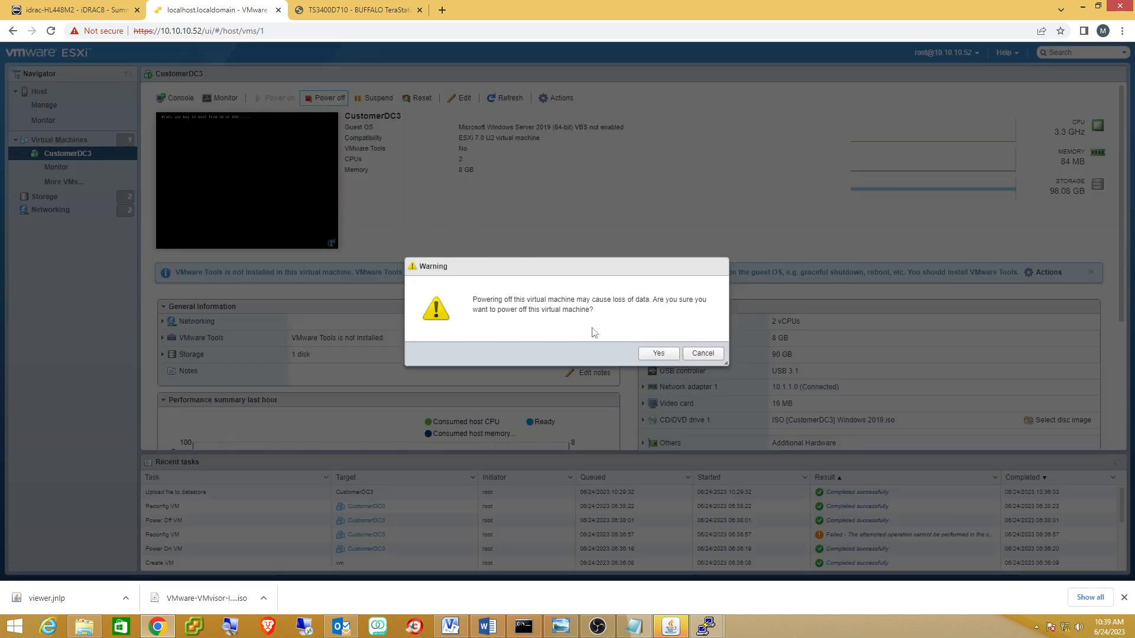
pyautogui.click(660, 354)
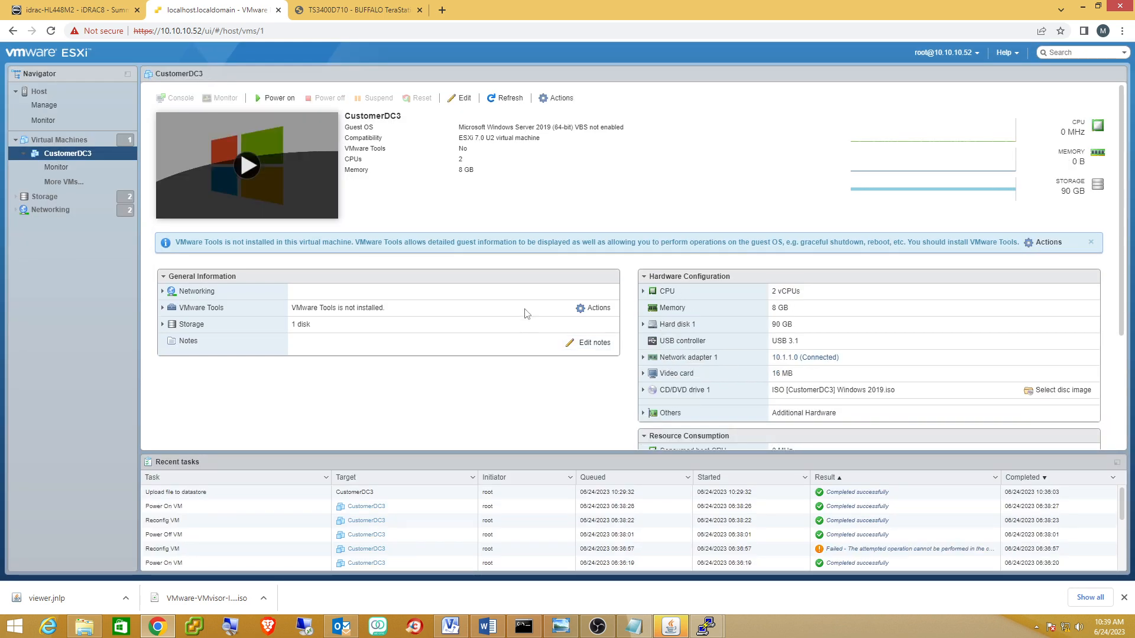
# Power CustomerDC3 back on, check its console, then power it off again.
pyautogui.click(249, 167)
pyautogui.click(249, 167)
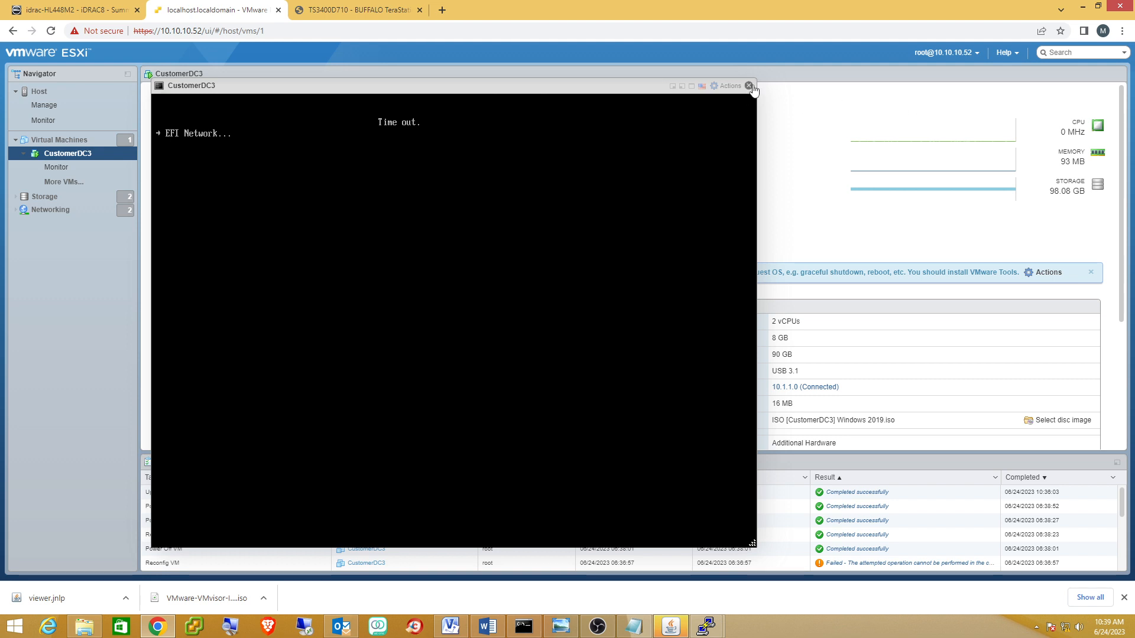
pyautogui.click(748, 86)
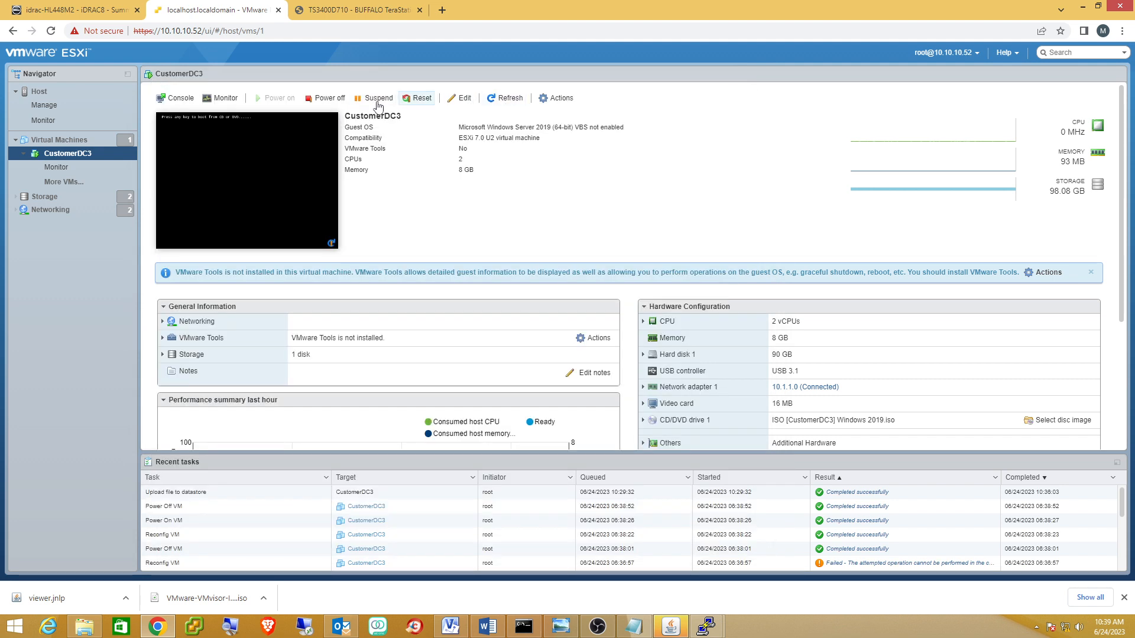
pyautogui.click(325, 99)
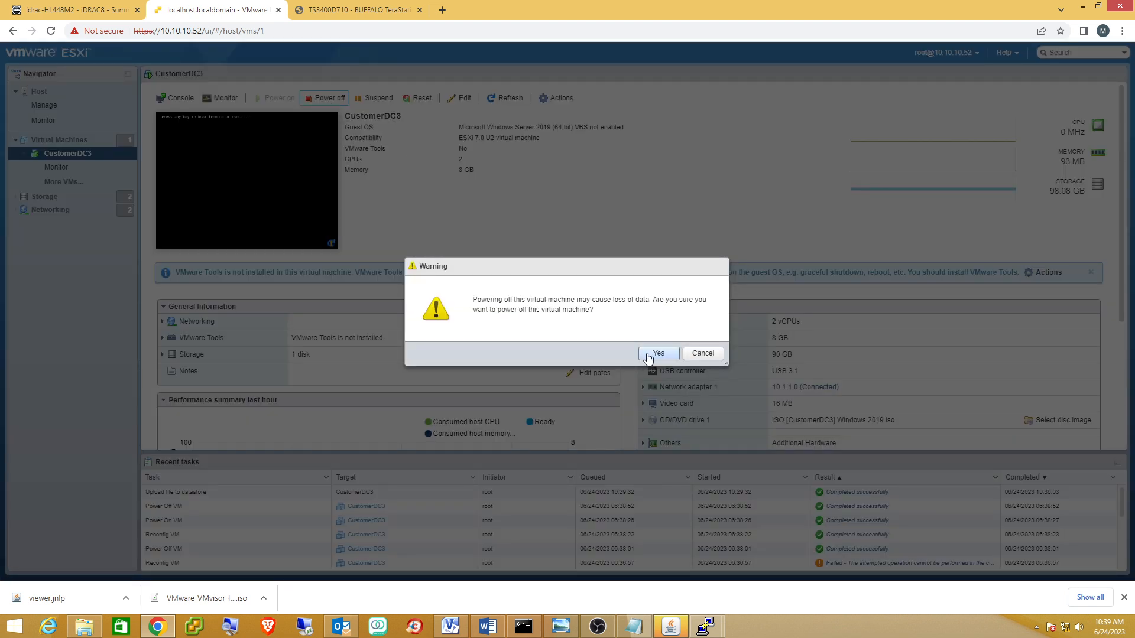
pyautogui.click(656, 353)
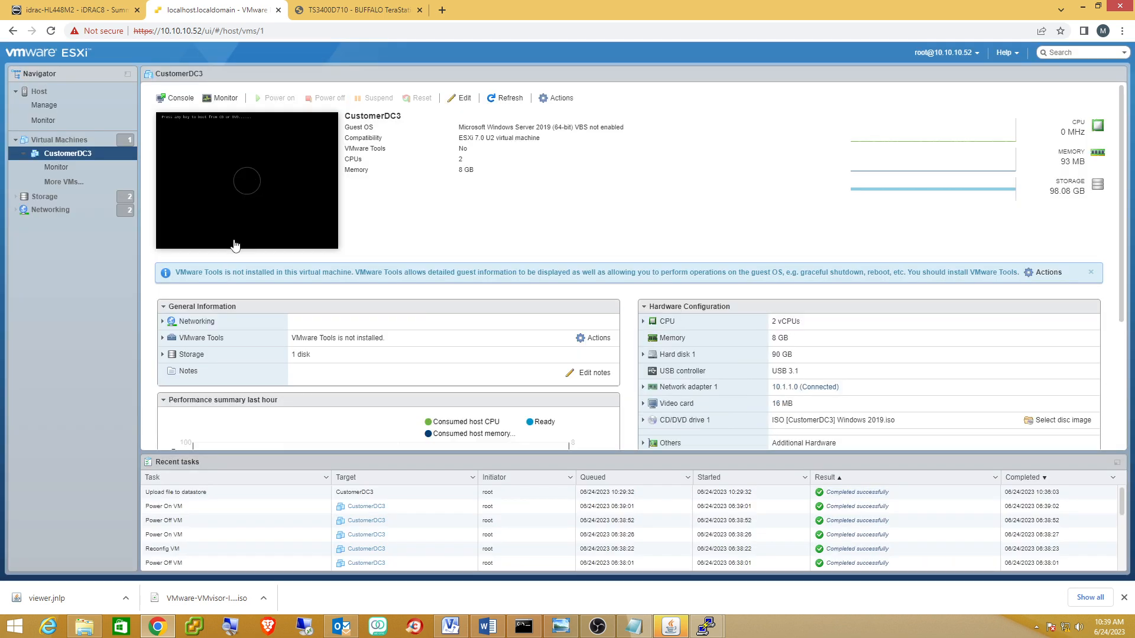
# In CustomerDC3's settings, tick Connect on CD/DVD Drive 1 with the Windows 2019 ISO.
pyautogui.rightClick(64, 152)
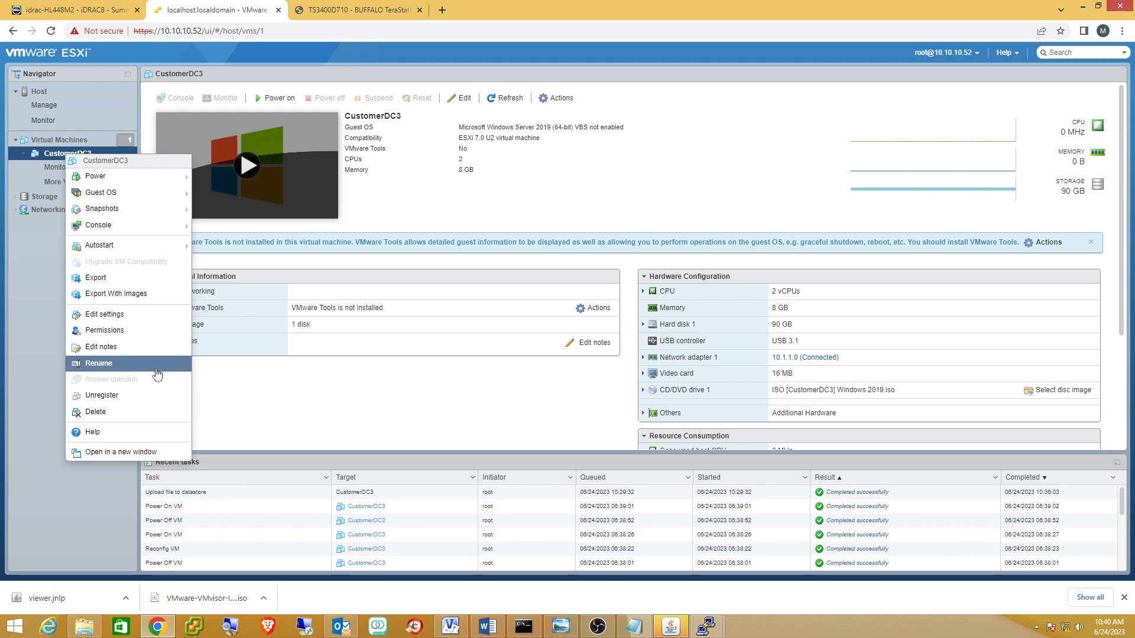
pyautogui.click(142, 320)
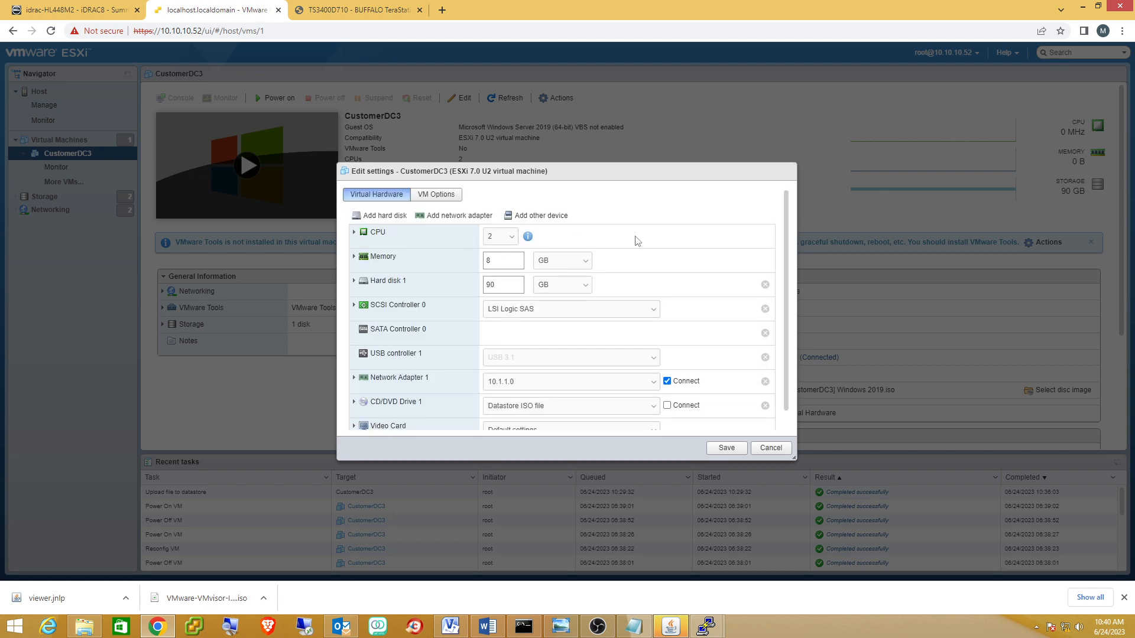
pyautogui.scroll(-1, 669, 245)
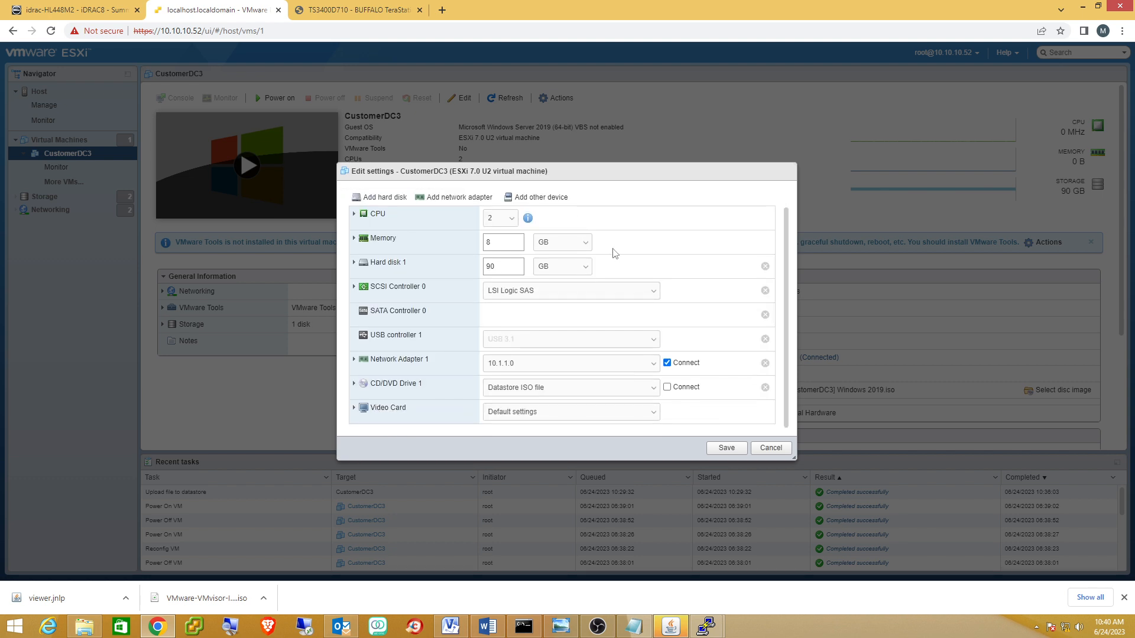
pyautogui.click(667, 387)
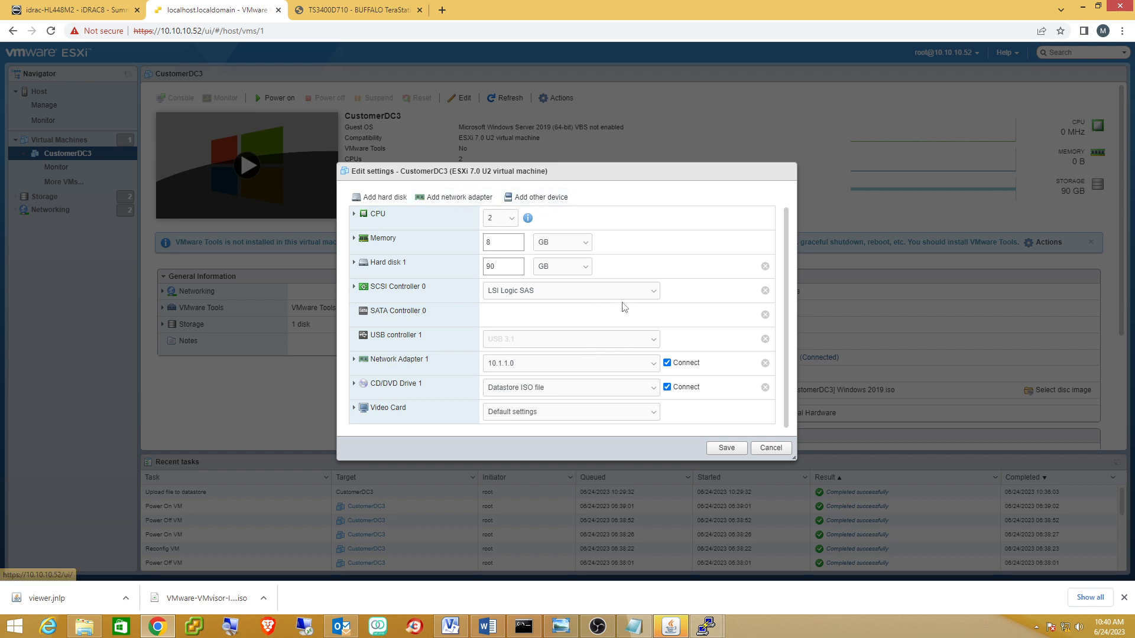
pyautogui.scroll(1, 620, 307)
# Review the firmware under Boot Options, save the settings, and power on CustomerDC3.
pyautogui.click(442, 197)
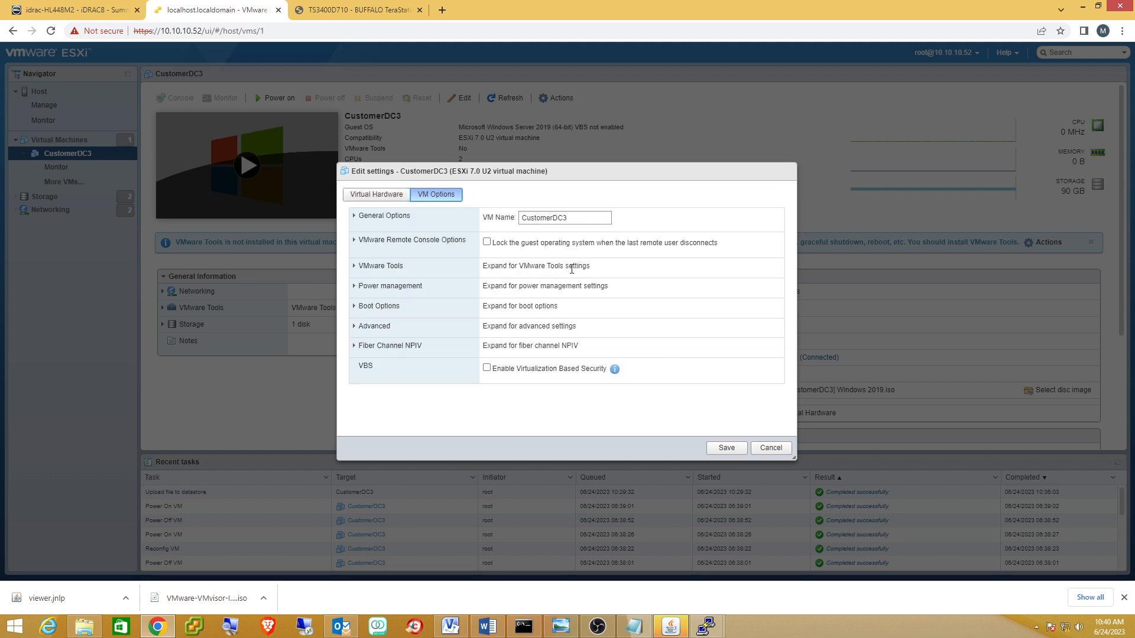
pyautogui.click(354, 307)
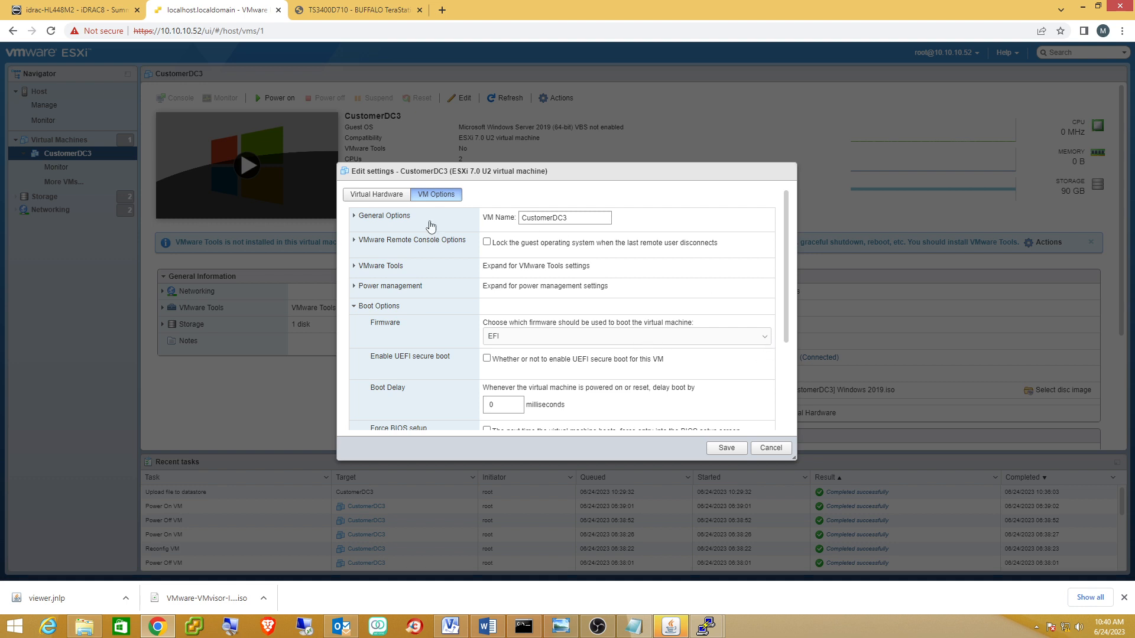
pyautogui.click(377, 195)
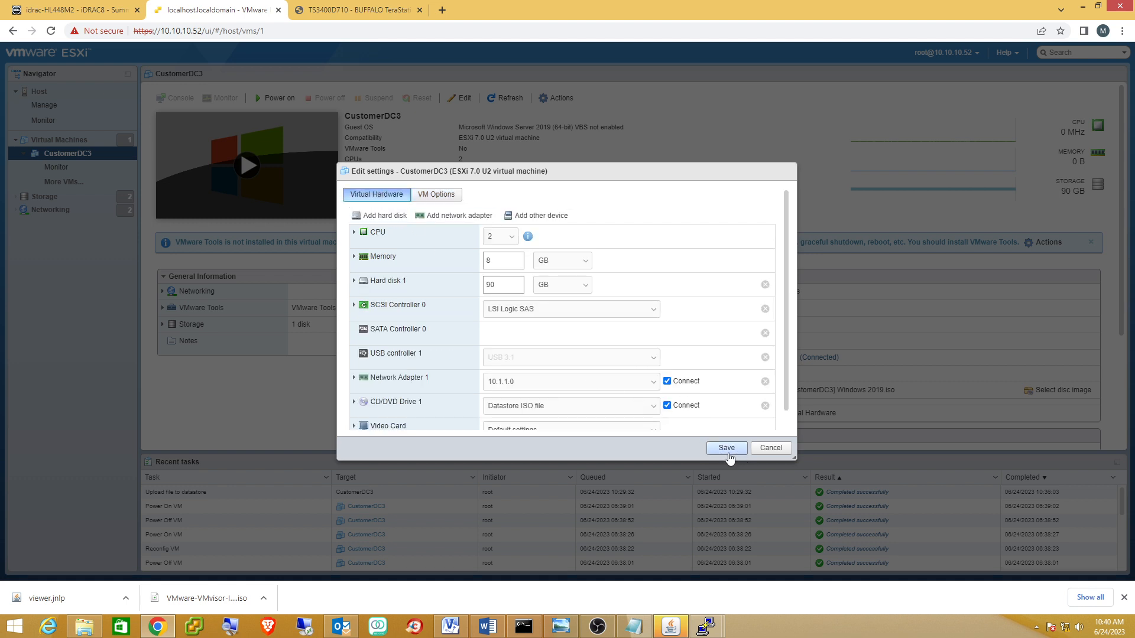
pyautogui.click(727, 449)
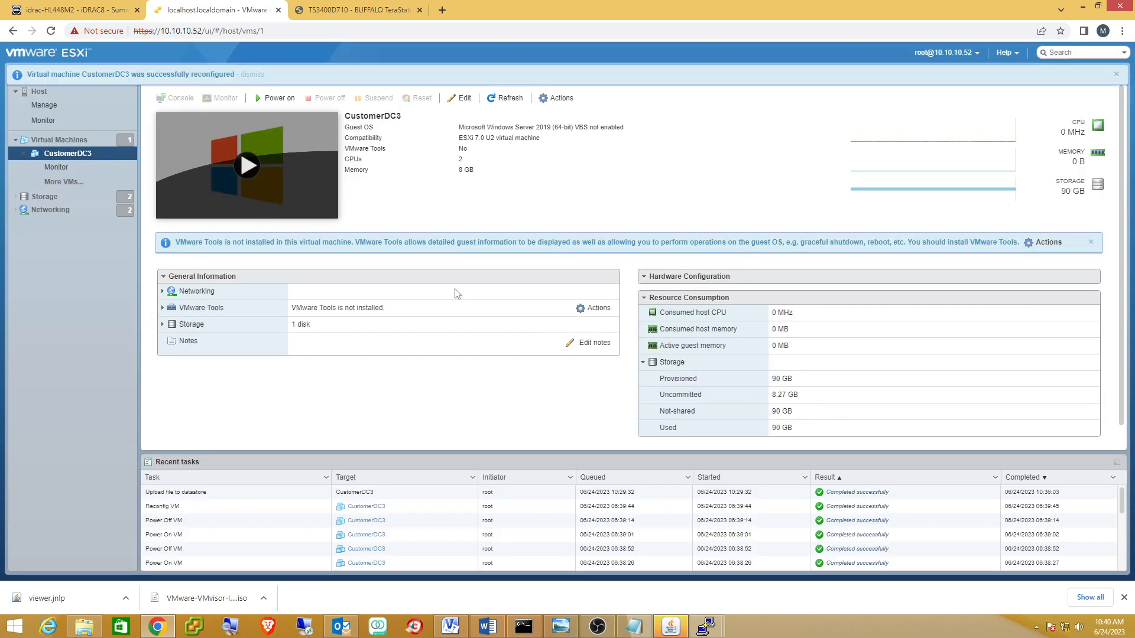
pyautogui.click(246, 172)
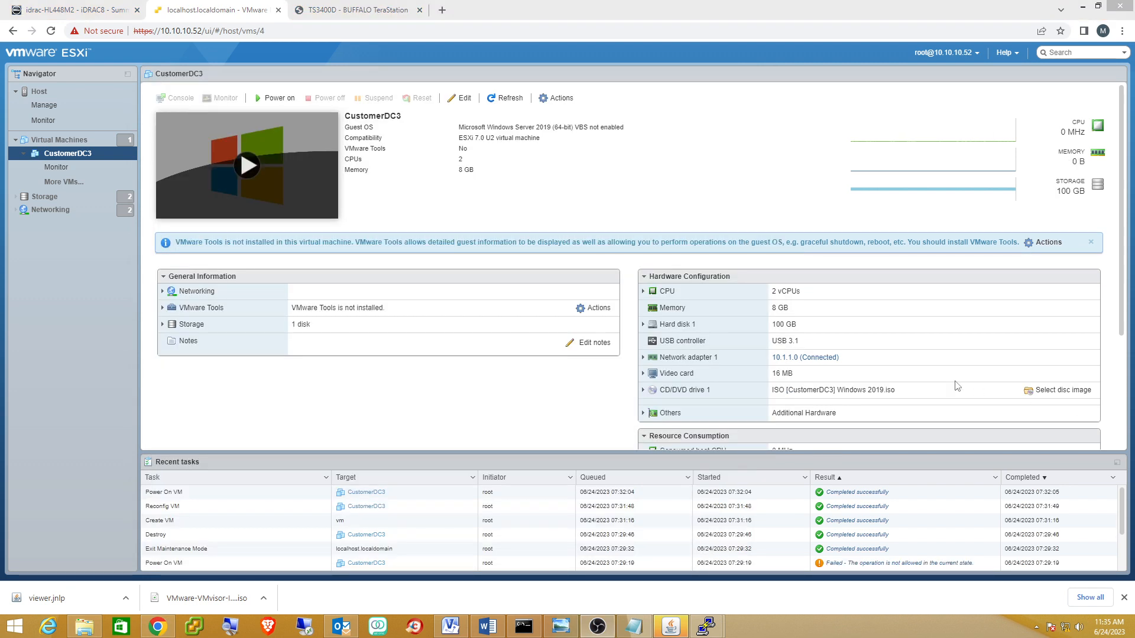
pyautogui.click(556, 99)
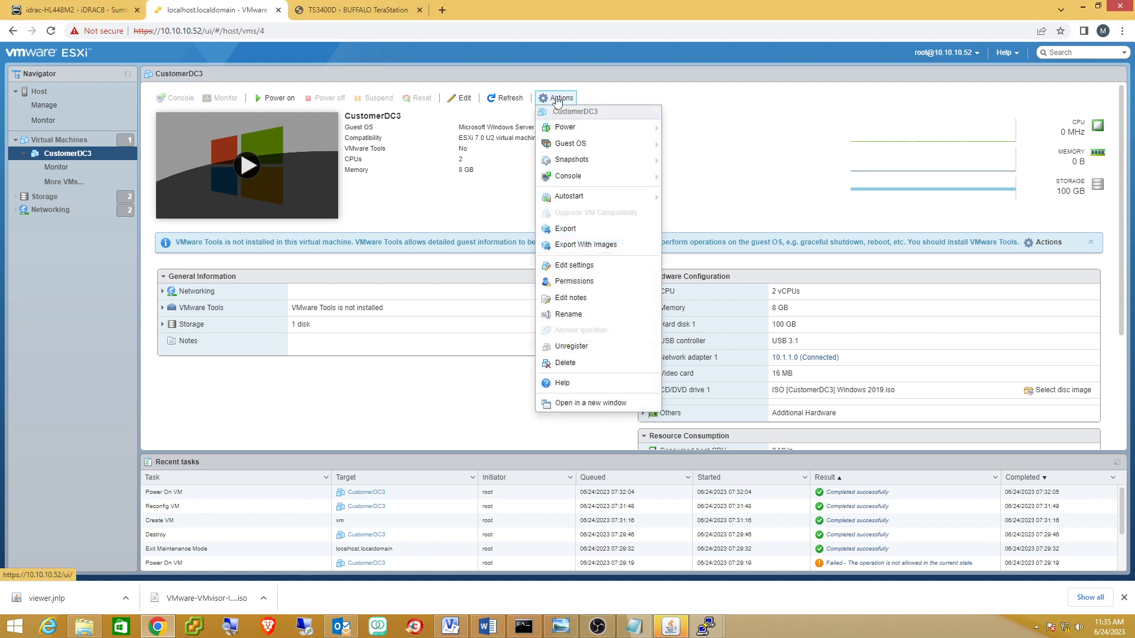
pyautogui.moveTo(564, 162)
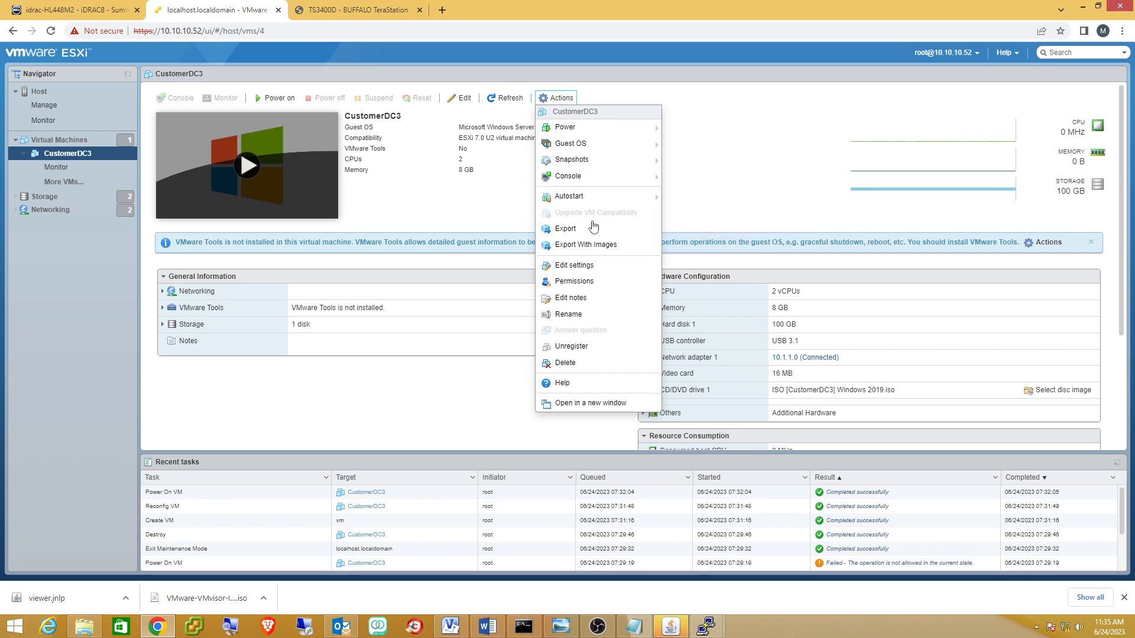
pyautogui.click(586, 273)
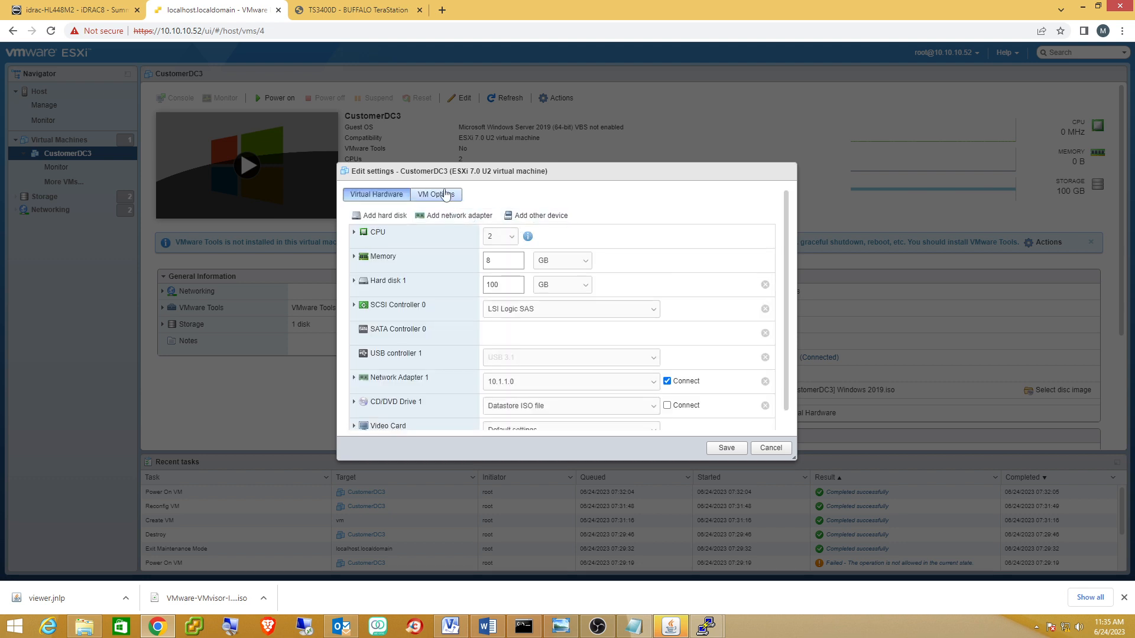
pyautogui.click(445, 196)
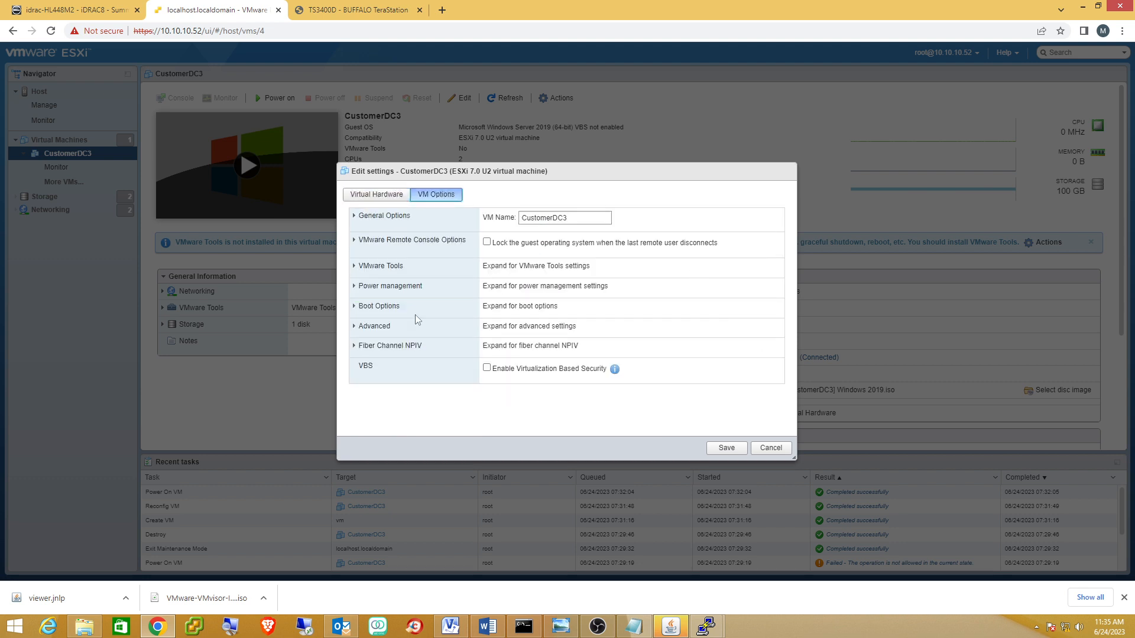
pyautogui.click(355, 307)
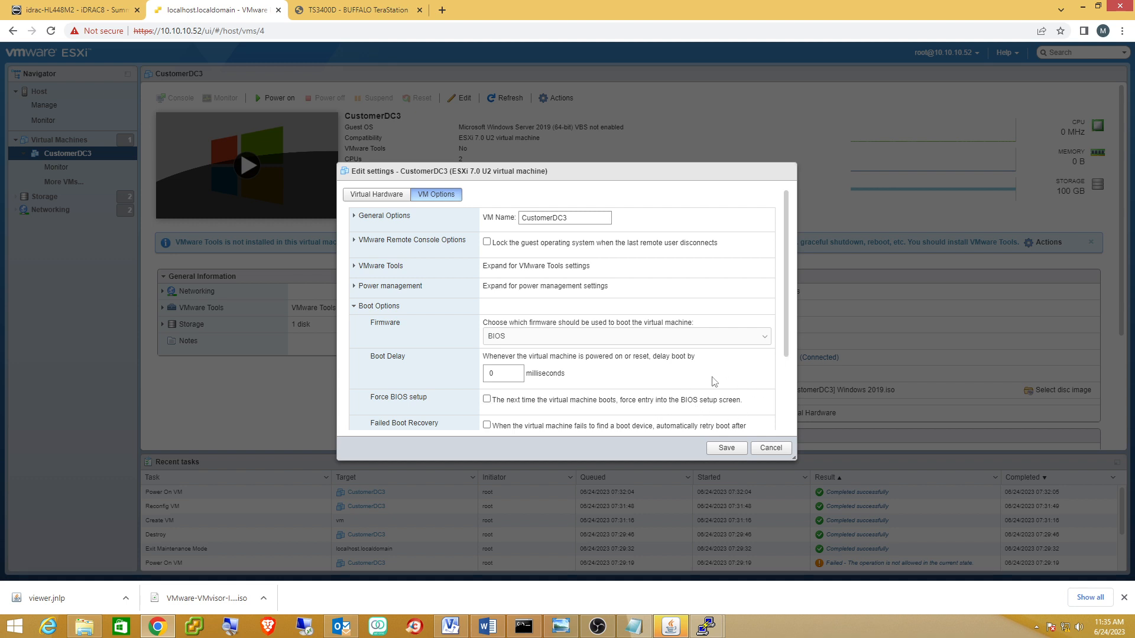
pyautogui.click(770, 448)
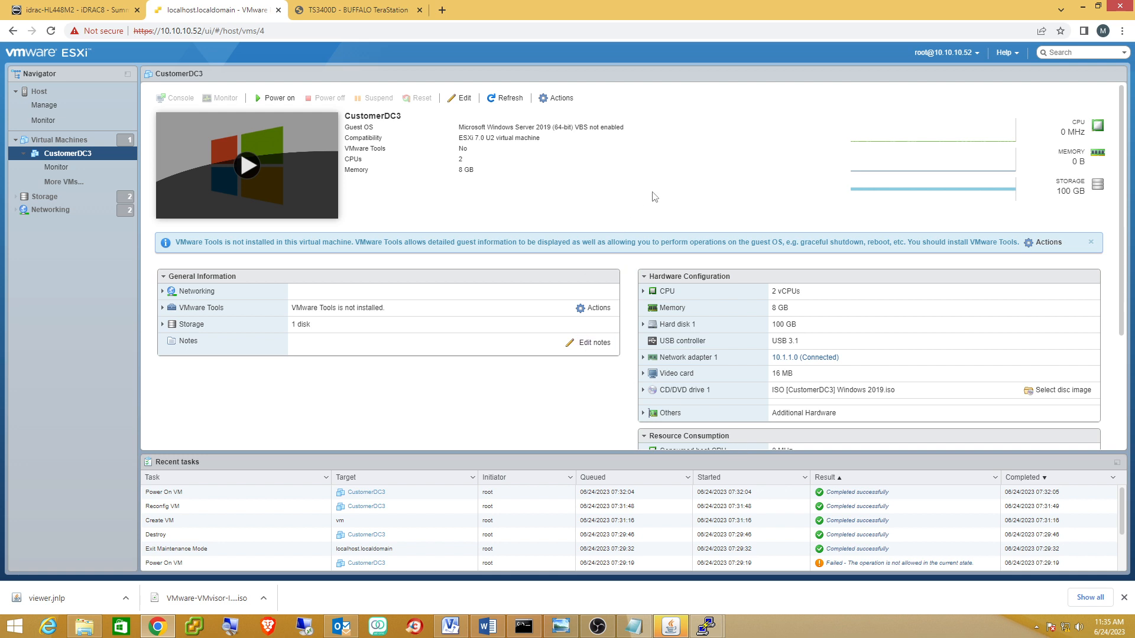
# Power on CustomerDC3, accept the English (United States) defaults, and start the Windows Server 2019 install.
pyautogui.click(246, 170)
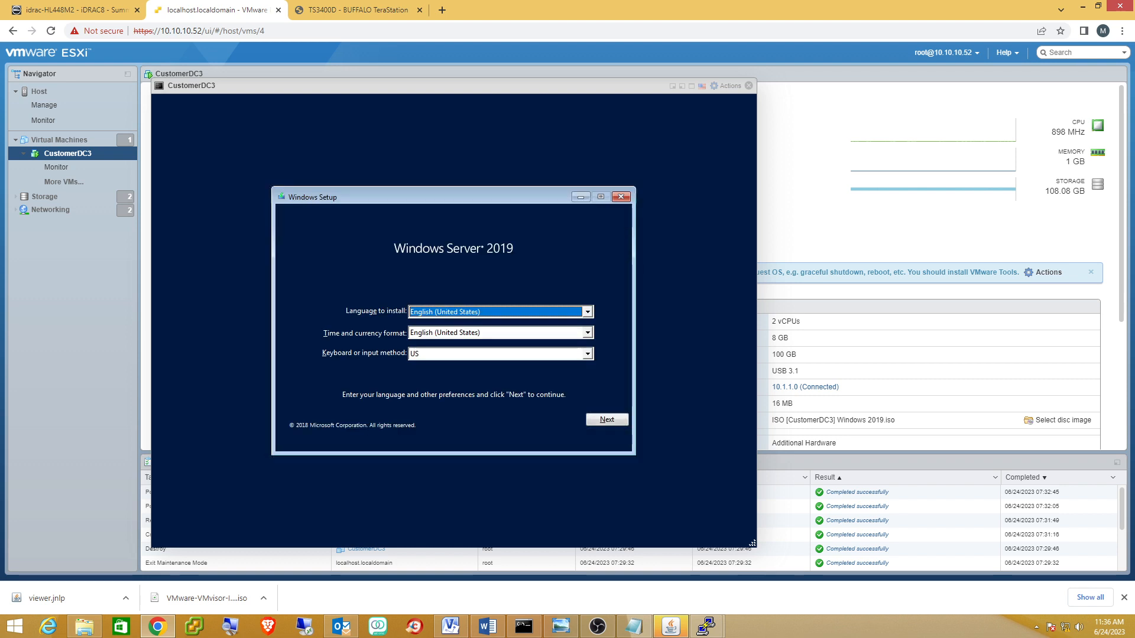
pyautogui.click(606, 421)
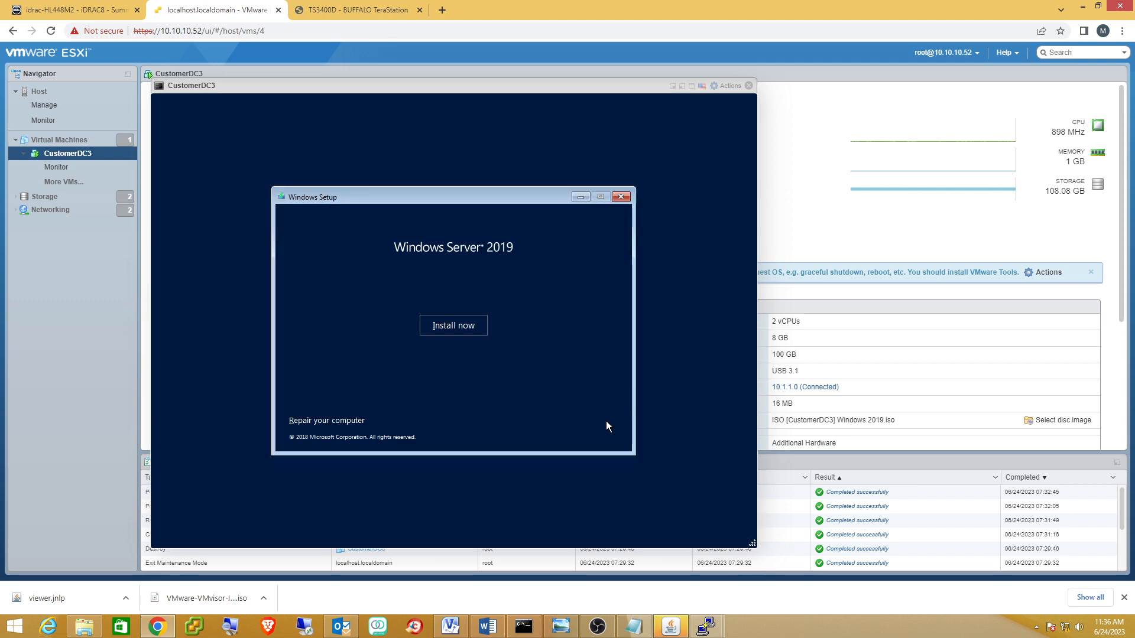
pyautogui.click(437, 324)
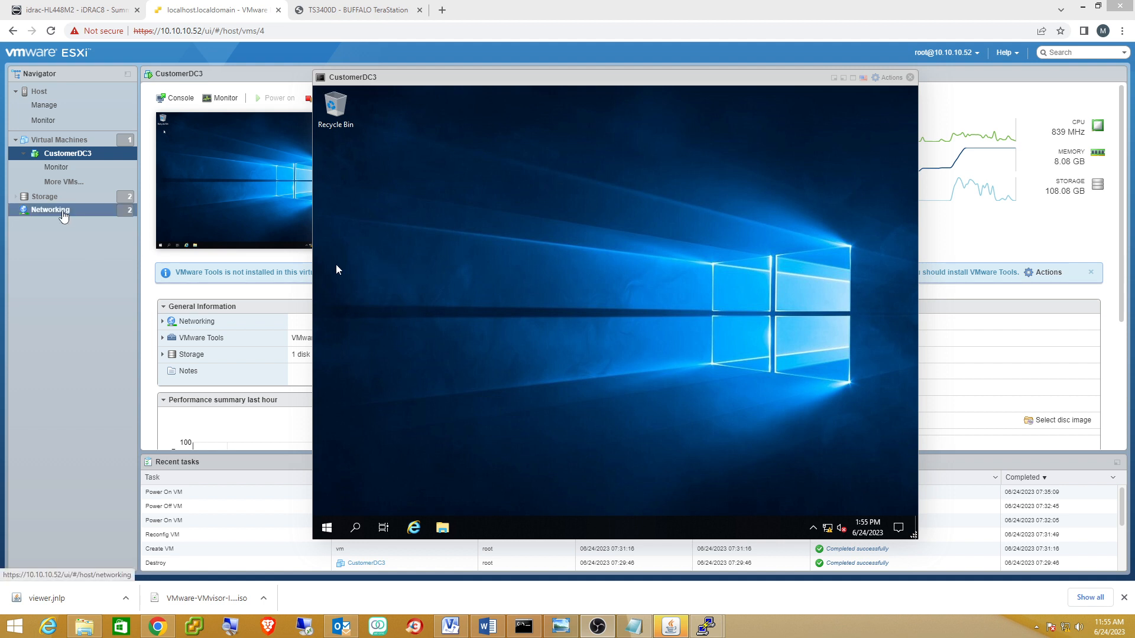
# Open Networking, move the console aside, and review the port groups and virtual switches.
pyautogui.click(62, 211)
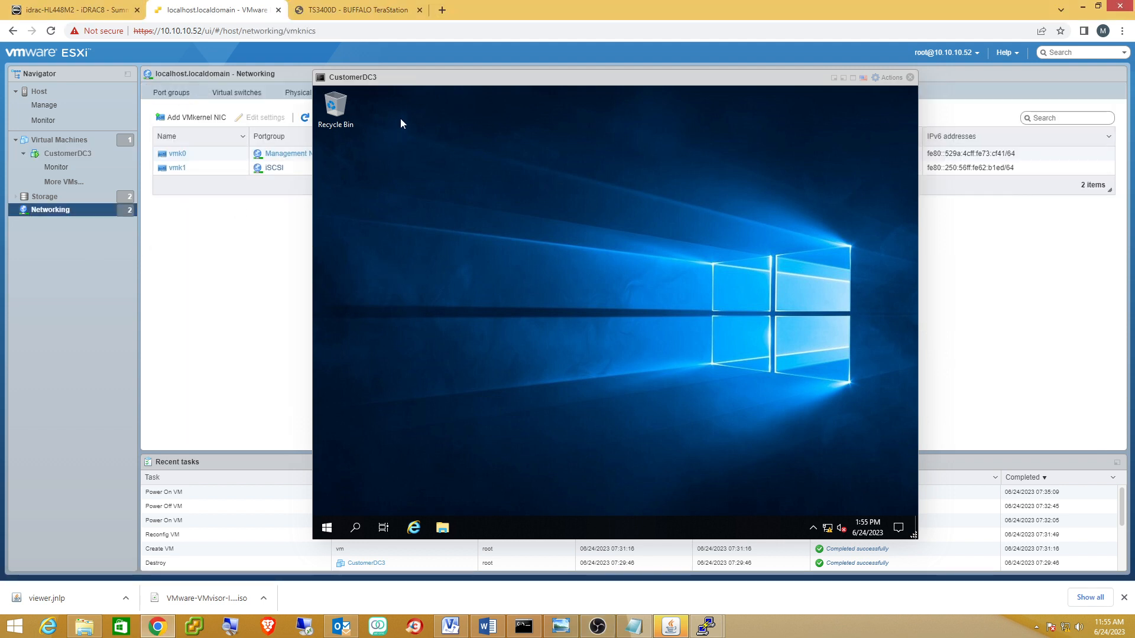
pyautogui.moveTo(438, 86); pyautogui.dragTo(494, 250)
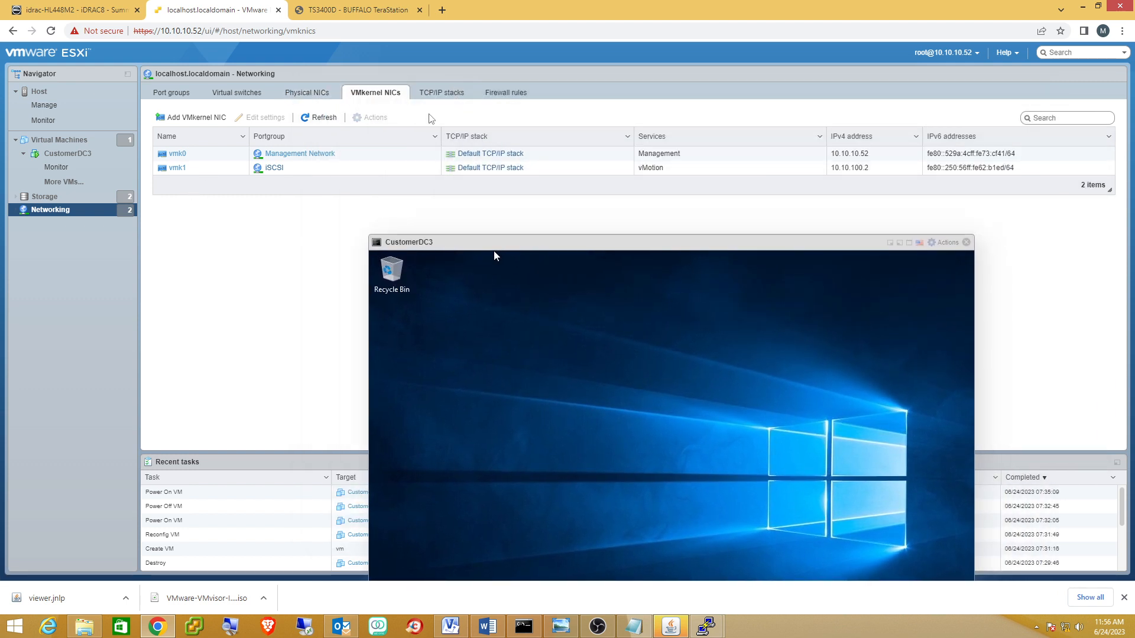
pyautogui.click(173, 93)
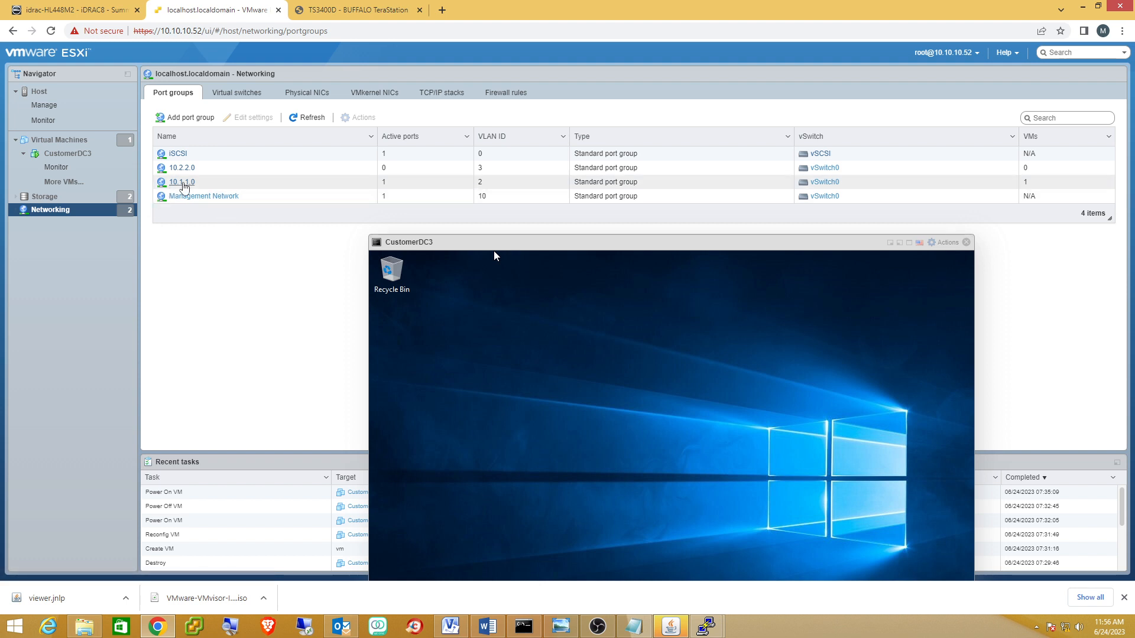
pyautogui.moveTo(494, 251); pyautogui.dragTo(438, 115)
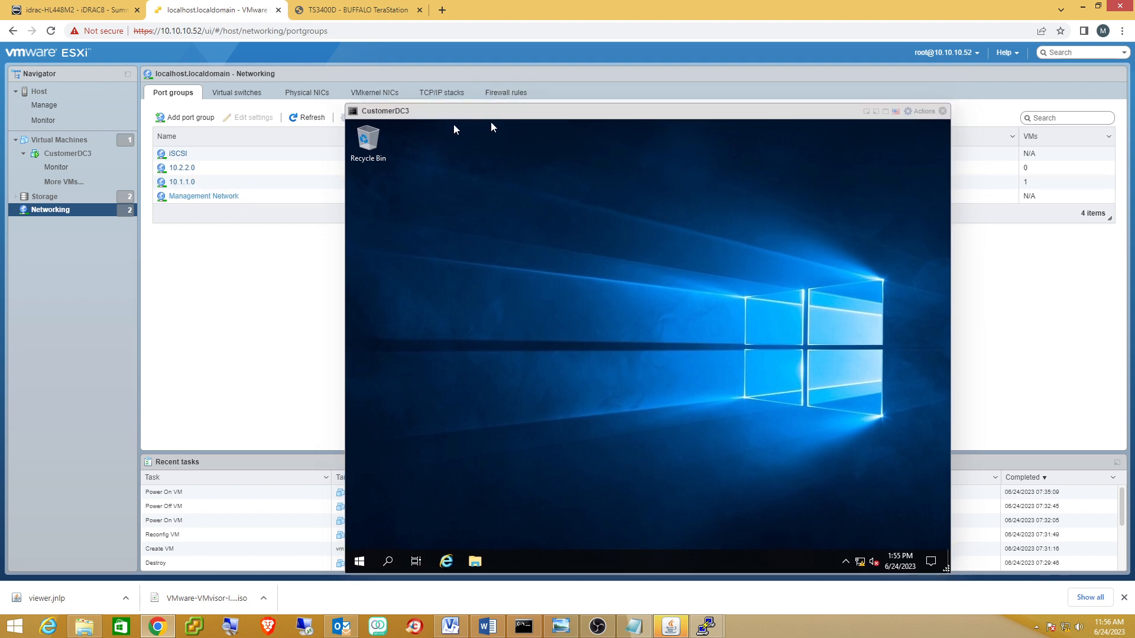
pyautogui.moveTo(466, 111); pyautogui.dragTo(398, 110)
pyautogui.click(253, 93)
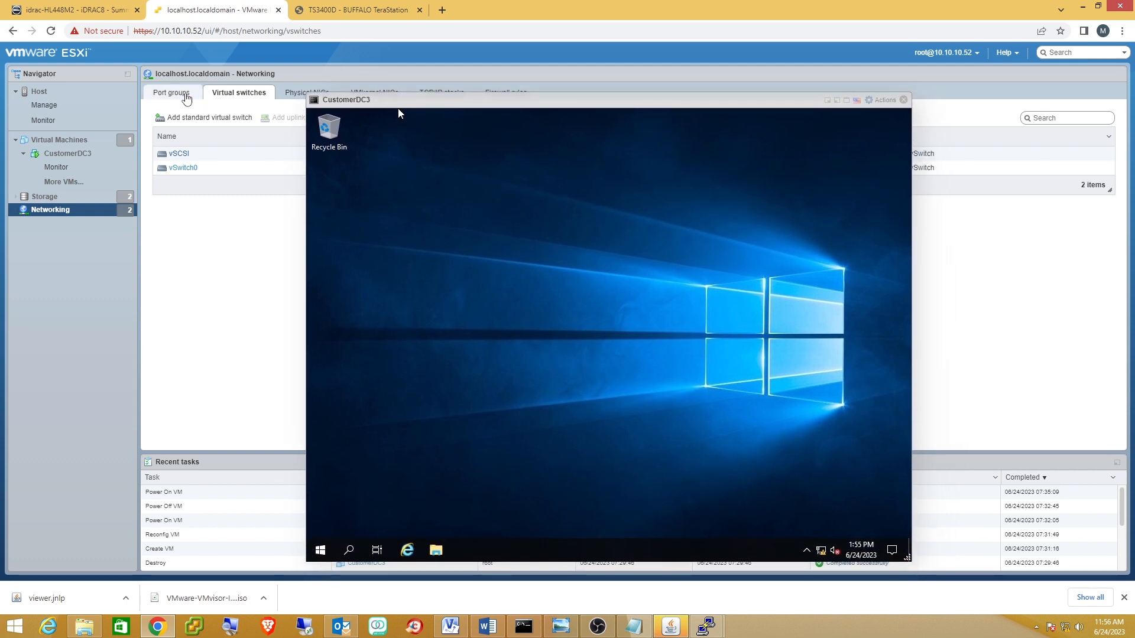
pyautogui.click(172, 93)
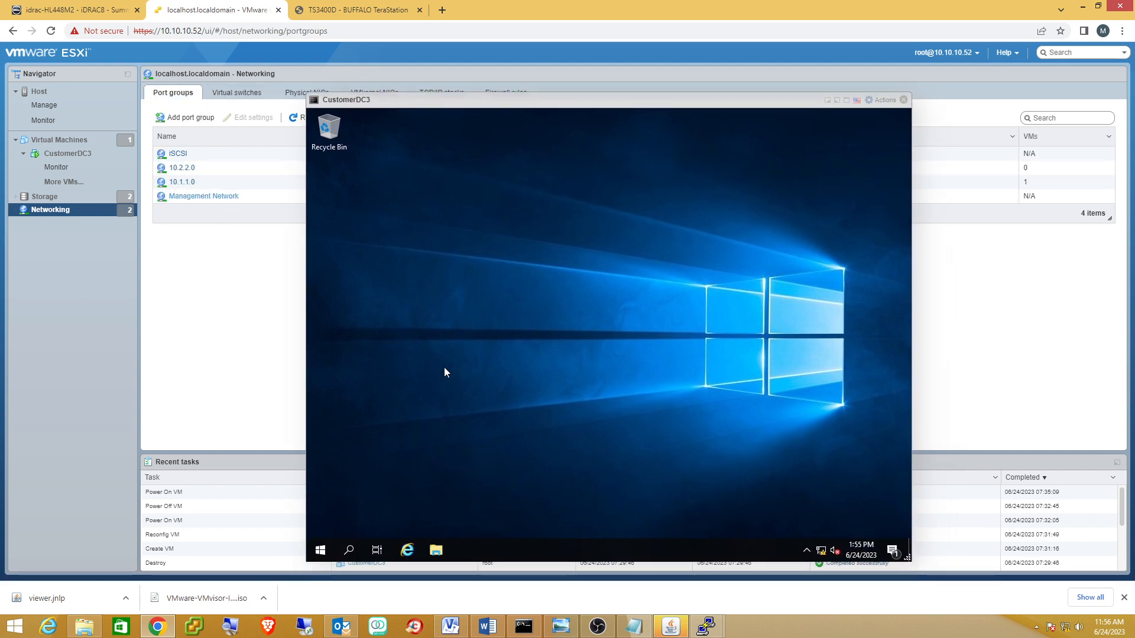
# Dismiss the DVD notification and open the guest's Network & Internet settings from the tray.
pyautogui.rightClick(819, 544)
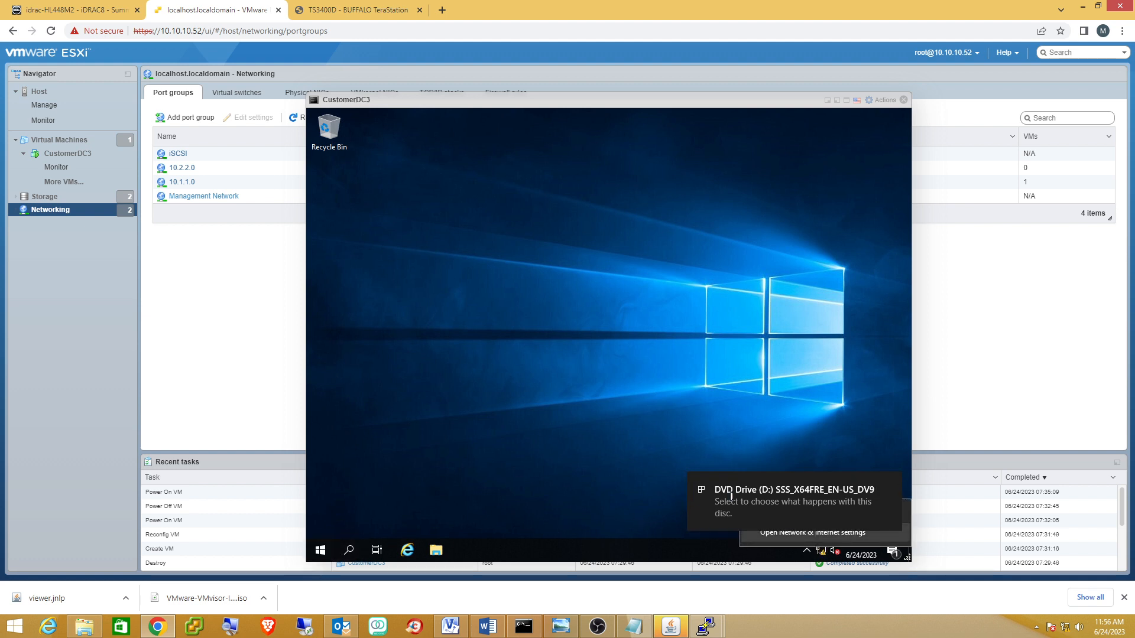
pyautogui.click(610, 460)
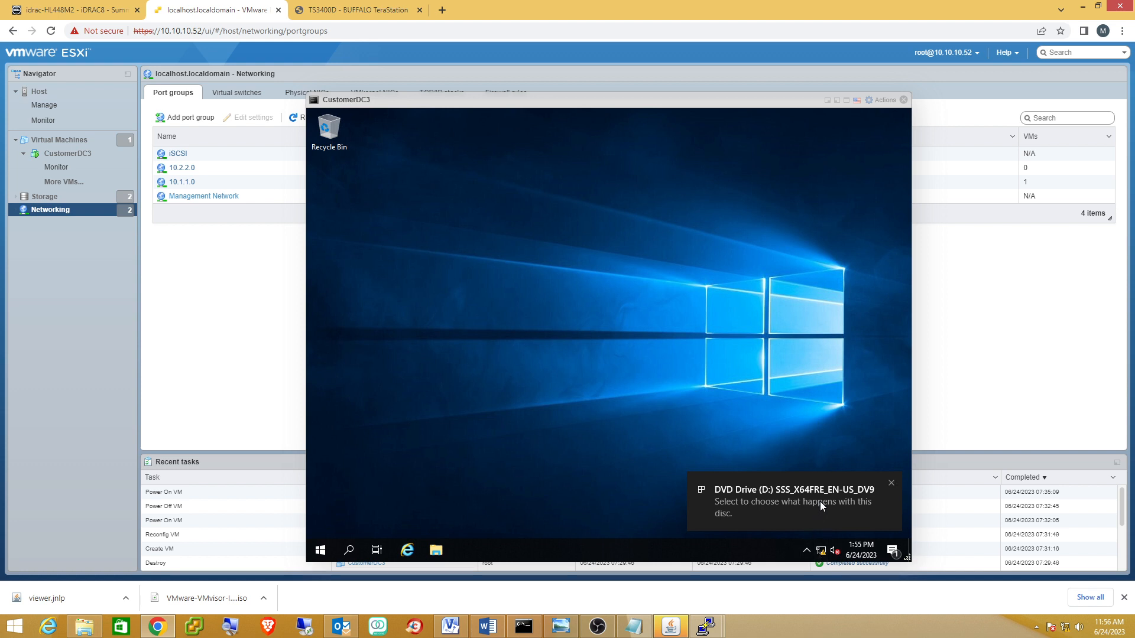
pyautogui.click(892, 483)
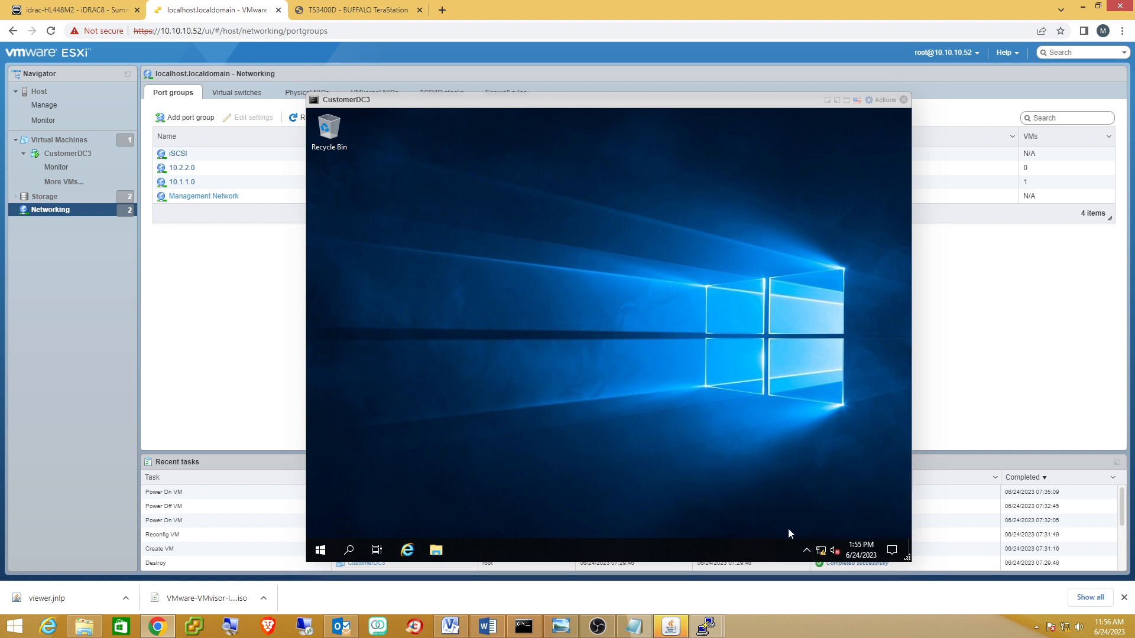
pyautogui.rightClick(821, 550)
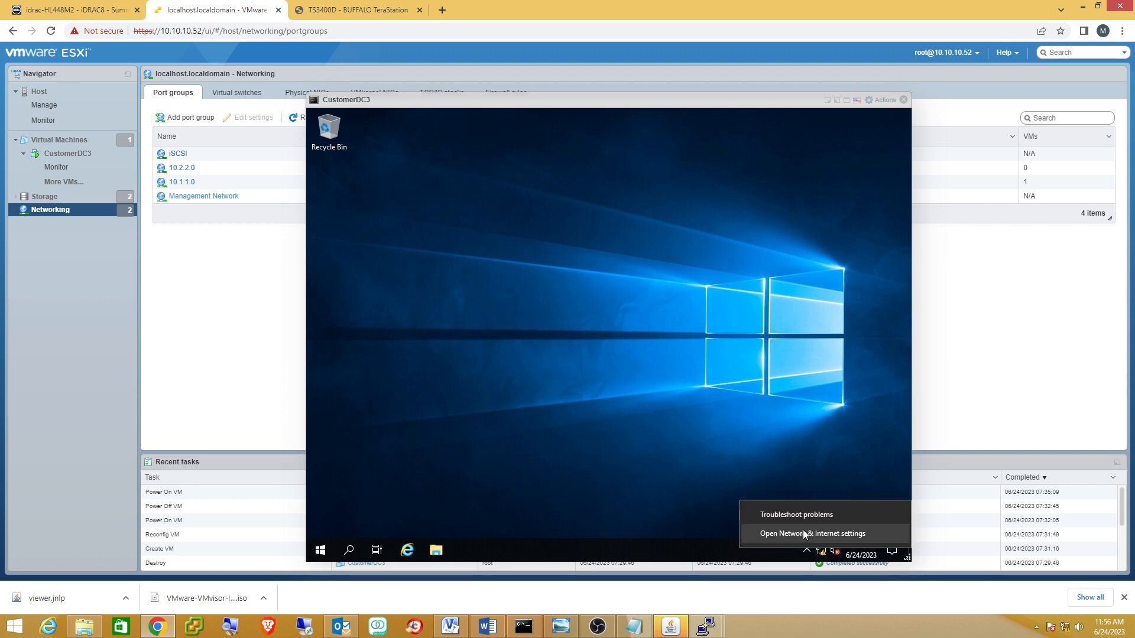
pyautogui.click(803, 532)
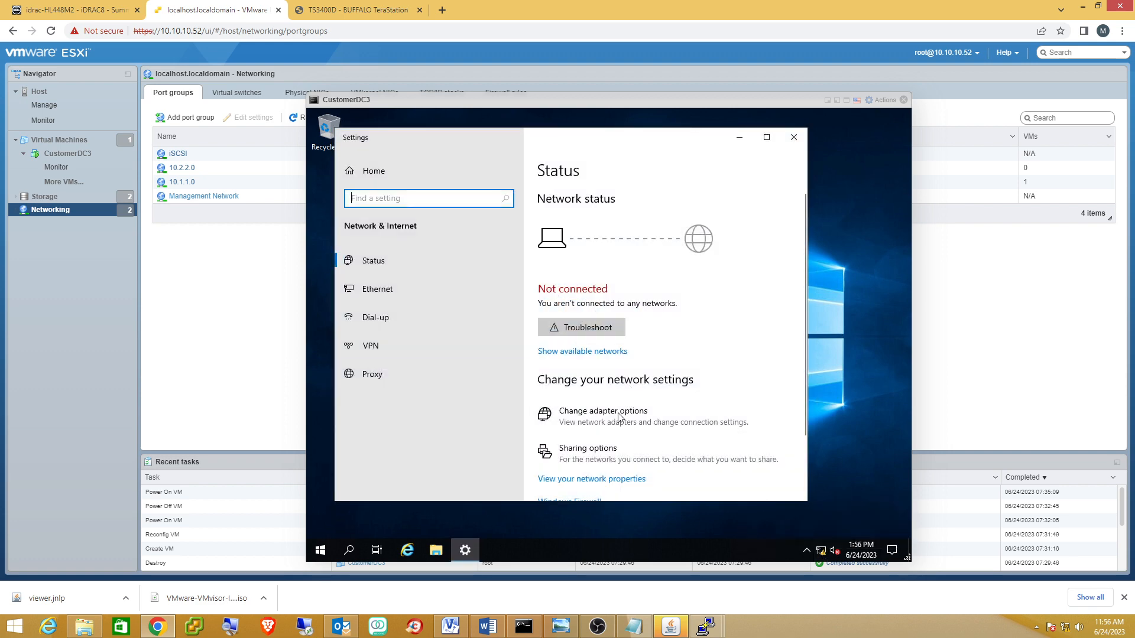
# In Ethernet0's IPv4 properties, select Use the following IP address.
pyautogui.click(614, 417)
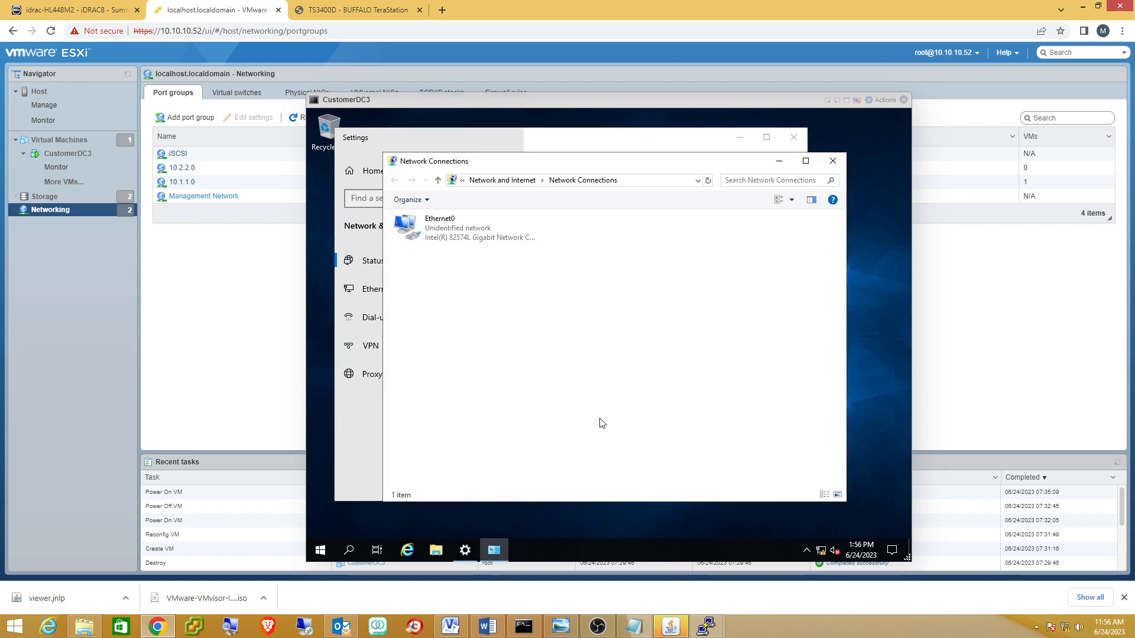
pyautogui.doubleClick(440, 235)
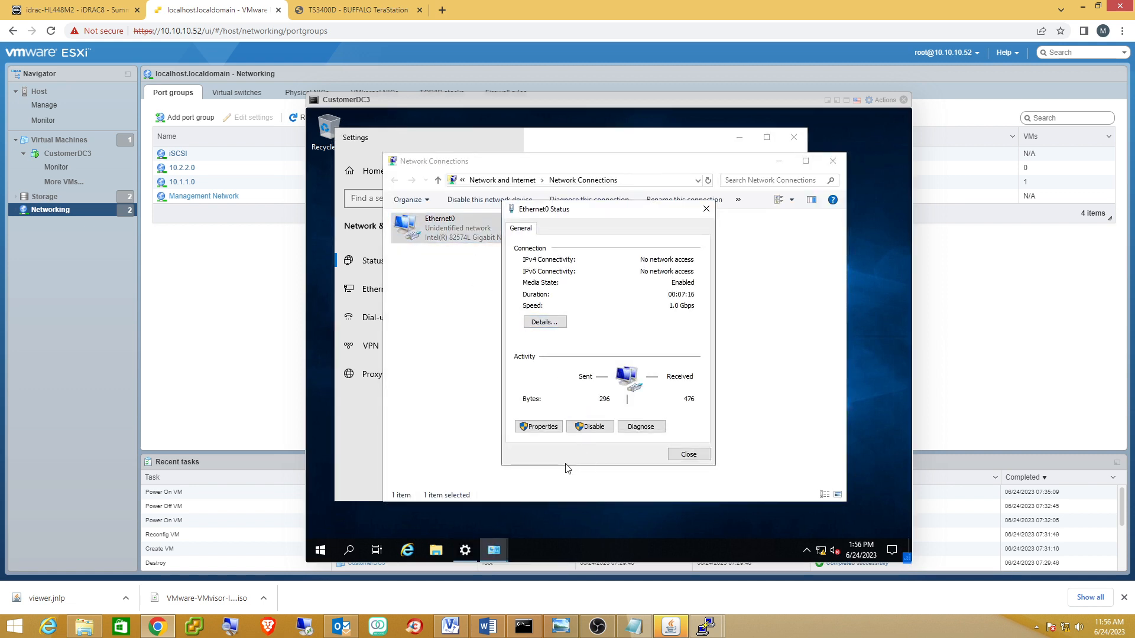
pyautogui.click(548, 427)
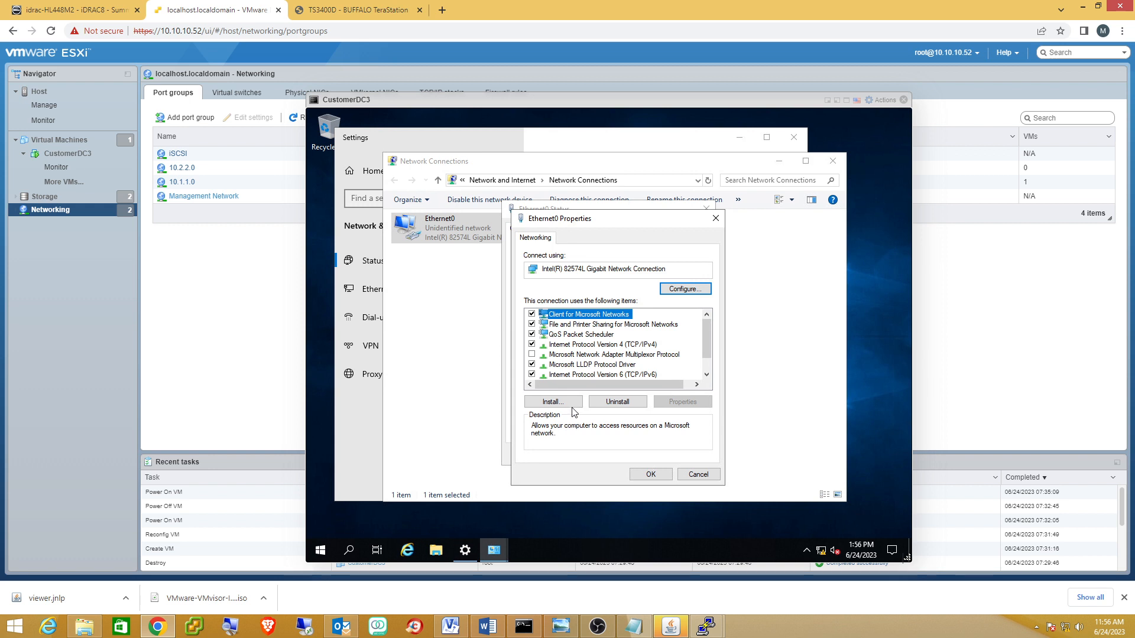
pyautogui.click(583, 345)
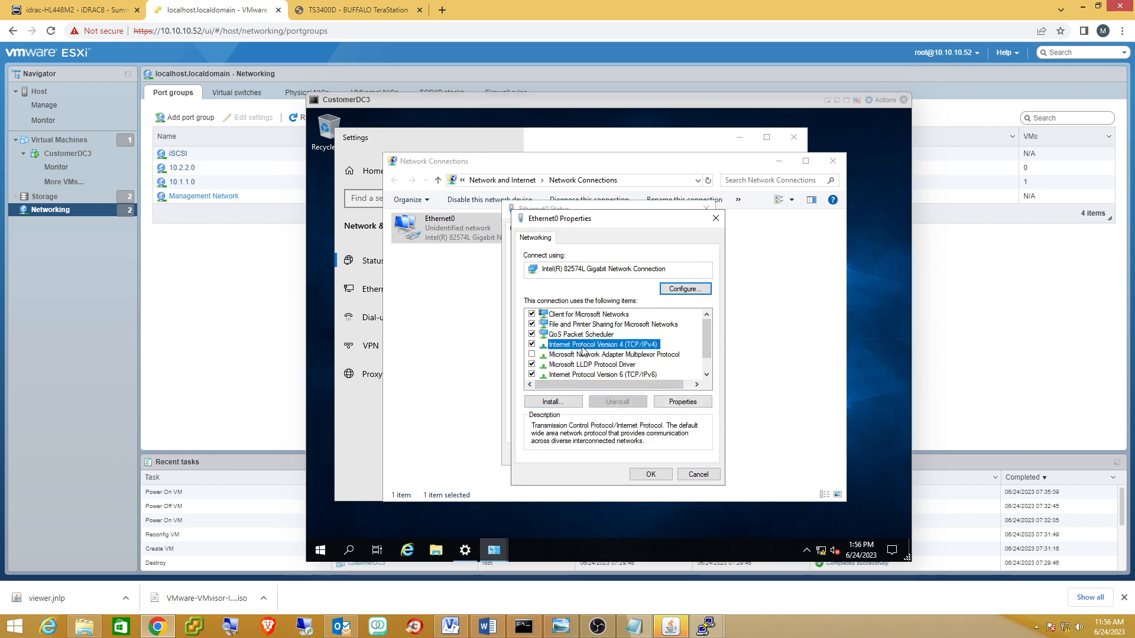
pyautogui.click(672, 404)
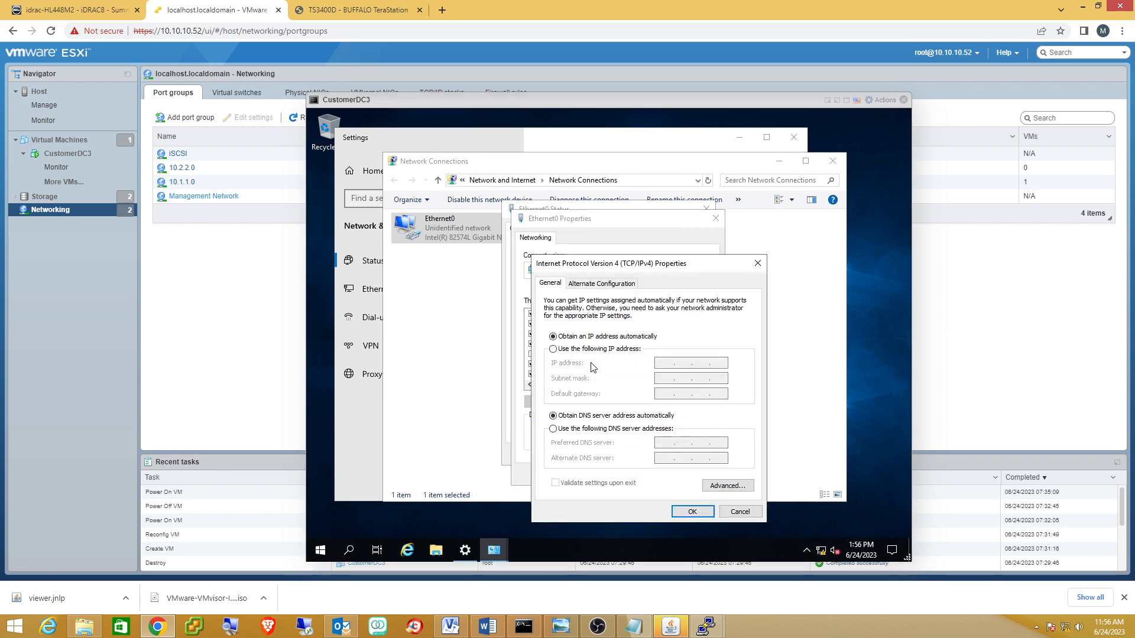
pyautogui.click(611, 352)
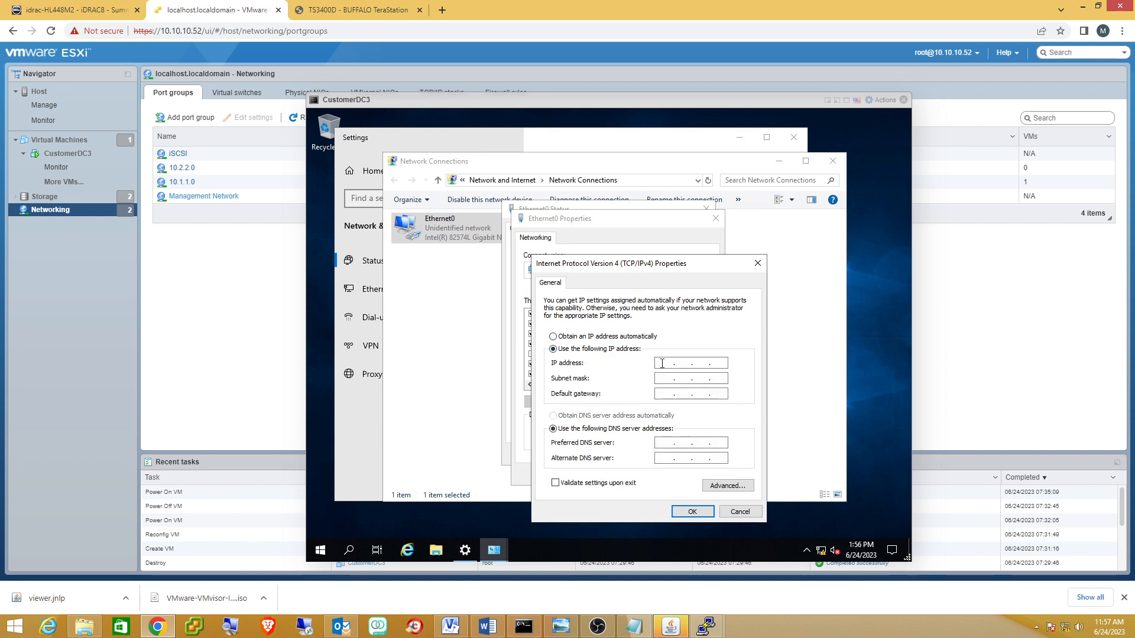
# Enter IP 10.1.1.209, mask 255.255.255.0 and gateway 10.1.1.1, and apply with OK.
pyautogui.click(661, 363)
pyautogui.write('10.11.')
pyautogui.press('BackSpace')
pyautogui.press('BackSpace')
pyautogui.press('BackSpace')
pyautogui.write('1 . 1 . 209')
pyautogui.click(684, 377)
pyautogui.click(685, 379)
pyautogui.write('255 . 255')
pyautogui.click(667, 394)
pyautogui.write('10.1.1.1')
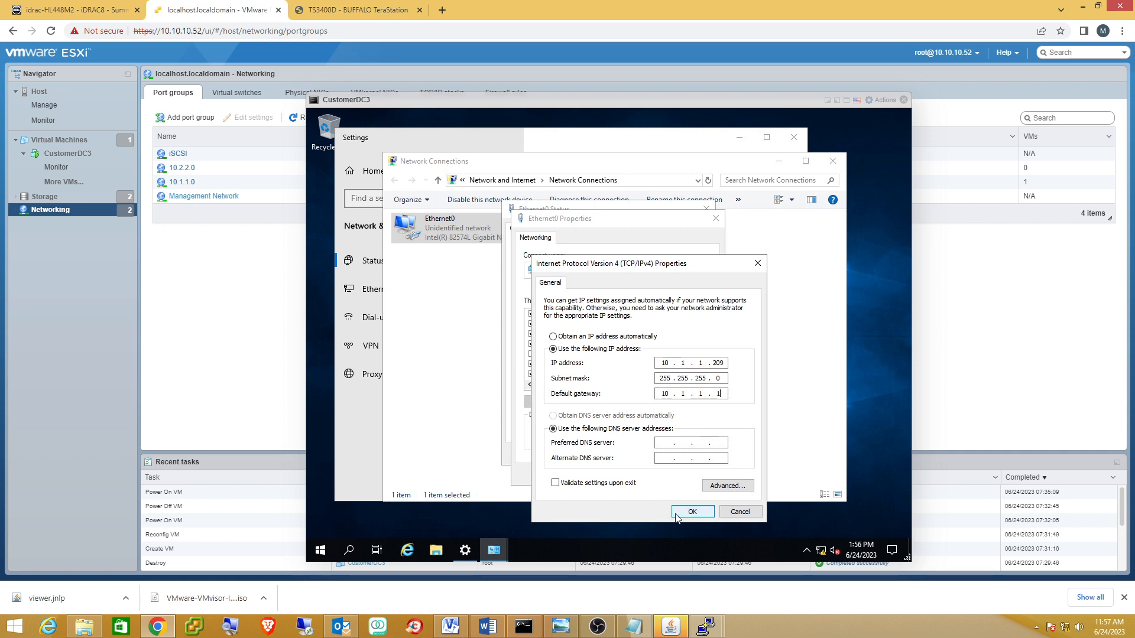
pyautogui.click(689, 510)
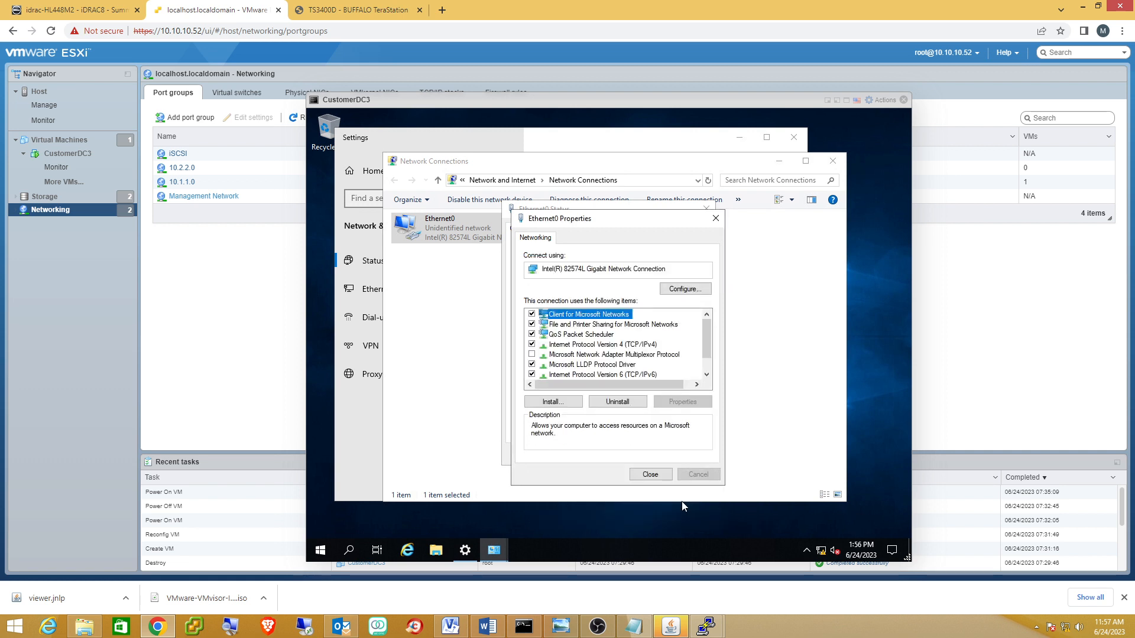
# Close the Ethernet0 Properties, Status, Network Connections and Settings windows.
pyautogui.click(651, 474)
pyautogui.click(689, 453)
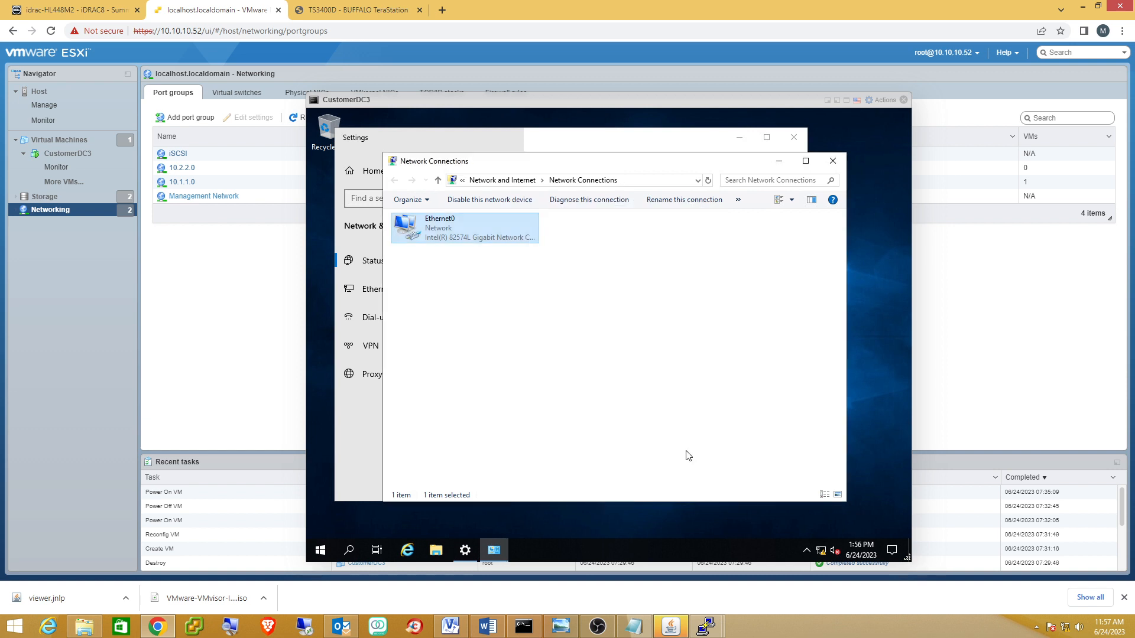
pyautogui.click(832, 161)
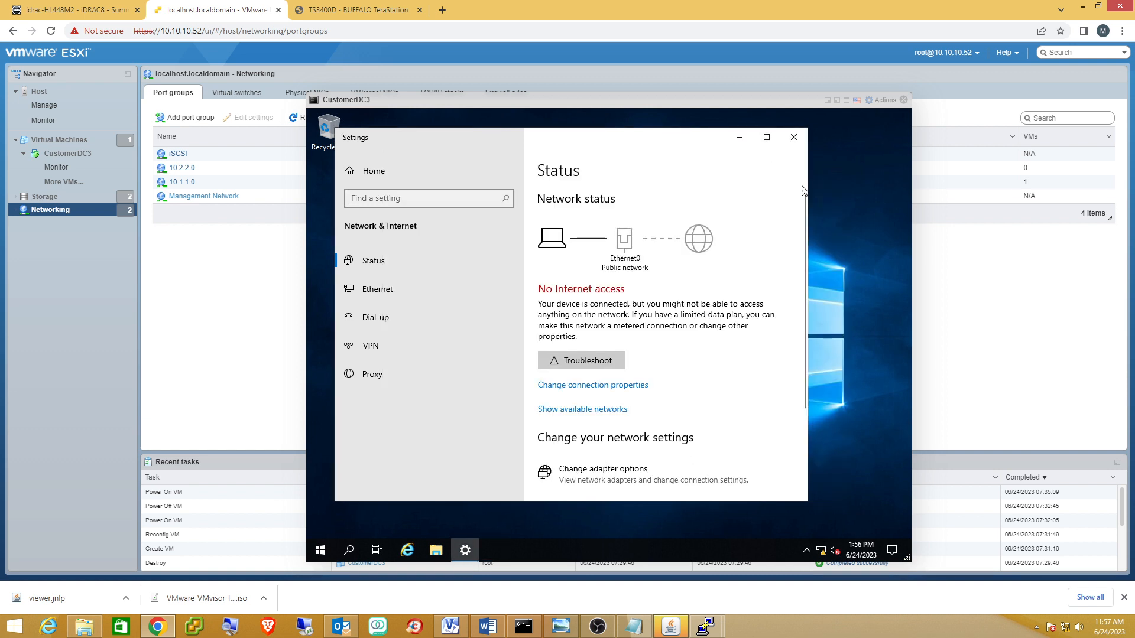
pyautogui.click(788, 145)
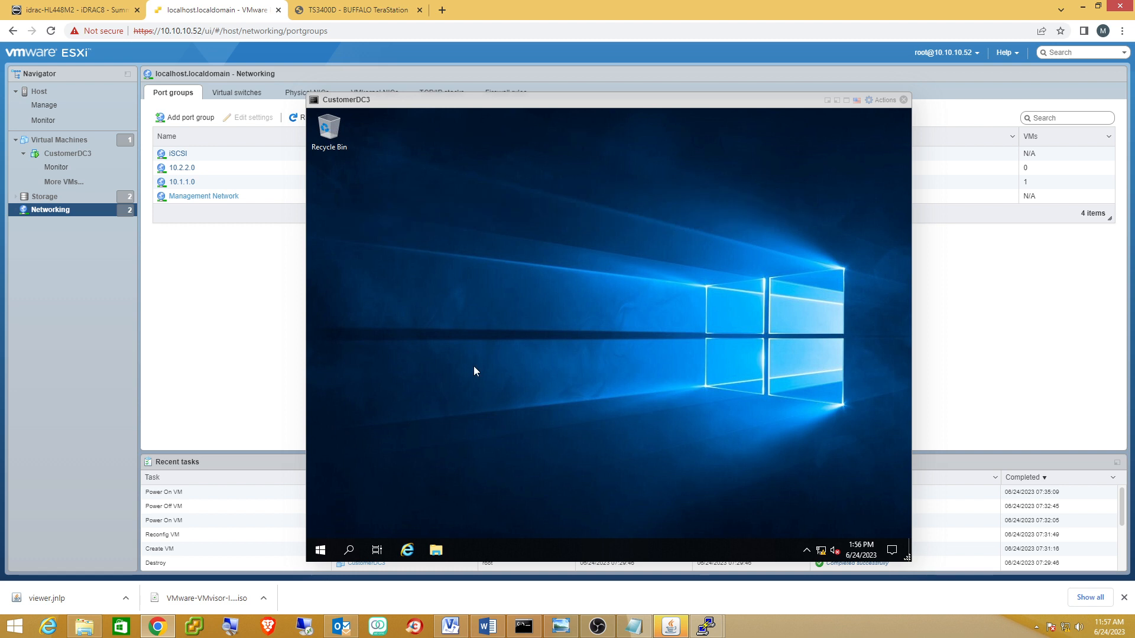
# Ping gateway 10.1.1.1 from an administrator command prompt, then switch to the Visio drawing.
pyautogui.rightClick(319, 549)
pyautogui.click(345, 494)
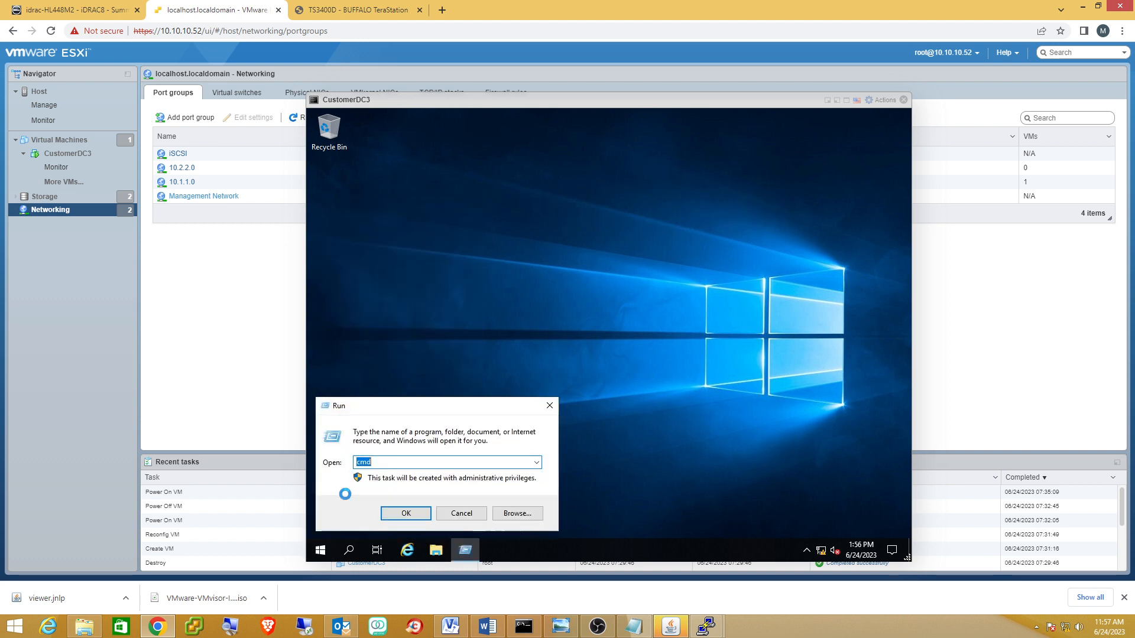
pyautogui.press('Return')
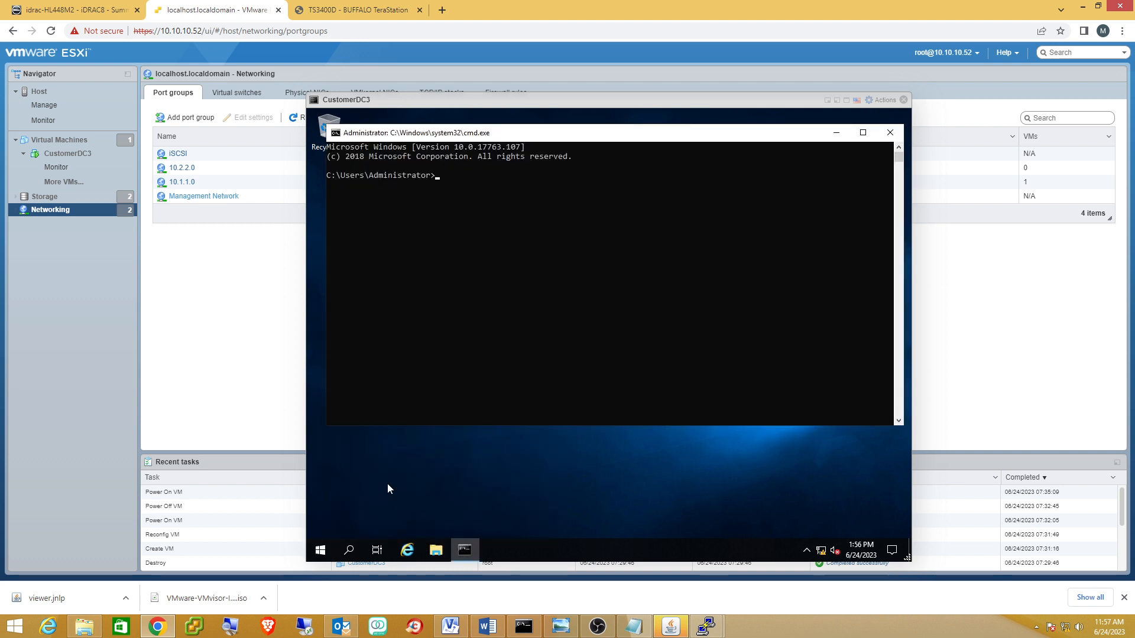
pyautogui.write('ping 10.1.1.1')
pyautogui.press('Return')
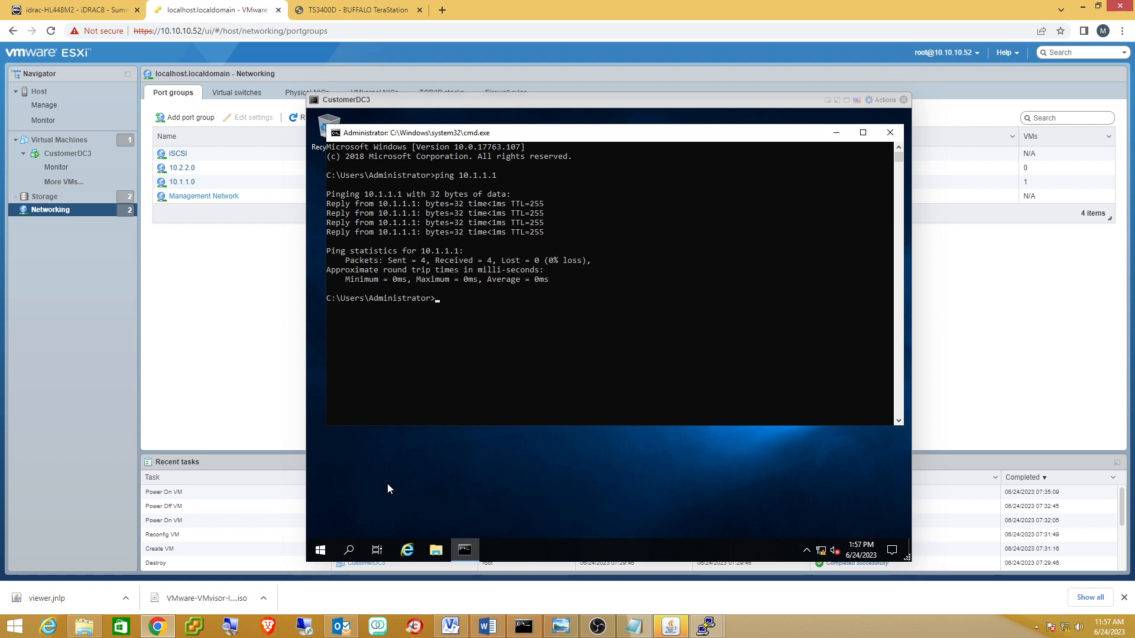
pyautogui.moveTo(454, 546)
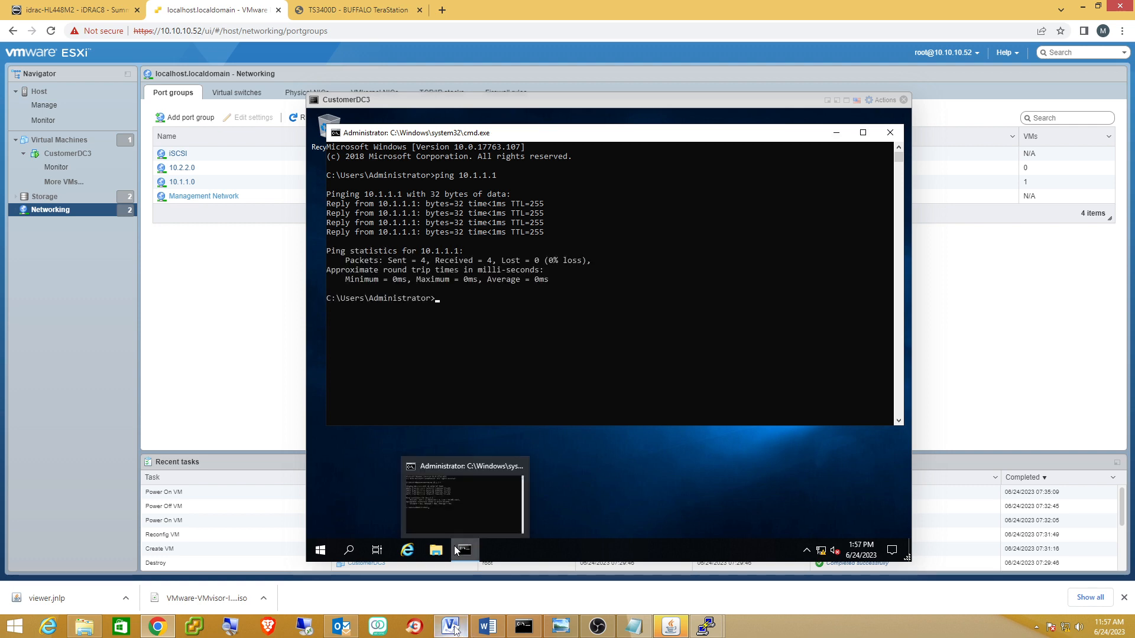
pyautogui.click(452, 628)
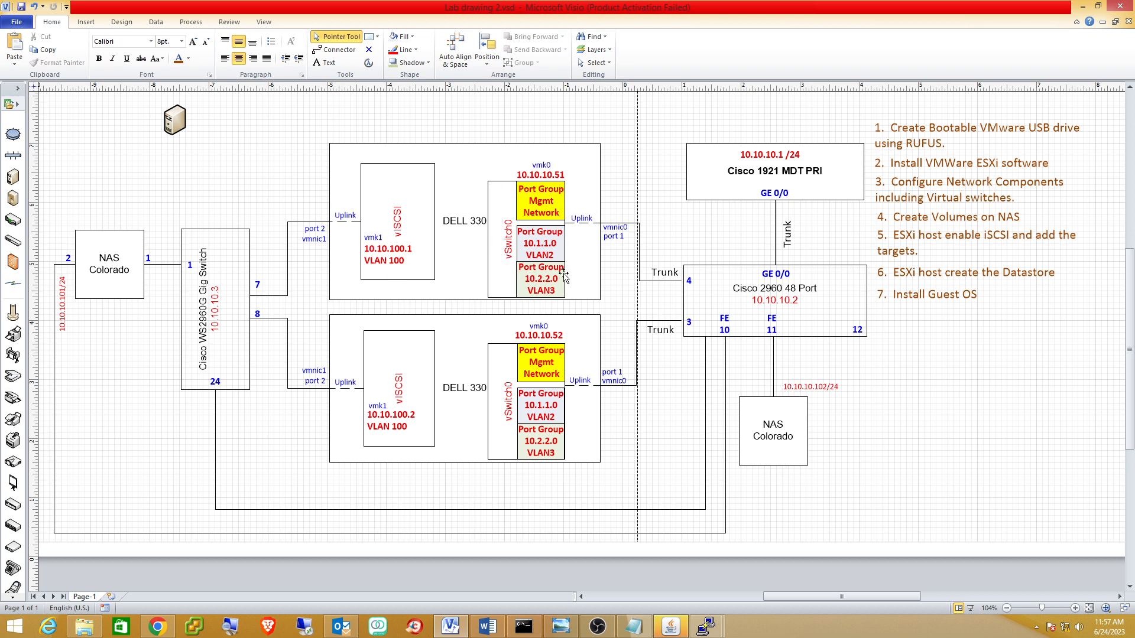
# Drag the server shape beside vSwitch0's Port Group 10.1.1.0 VLAN2 on the upper DELL 330.
pyautogui.moveTo(182, 128); pyautogui.dragTo(588, 258)
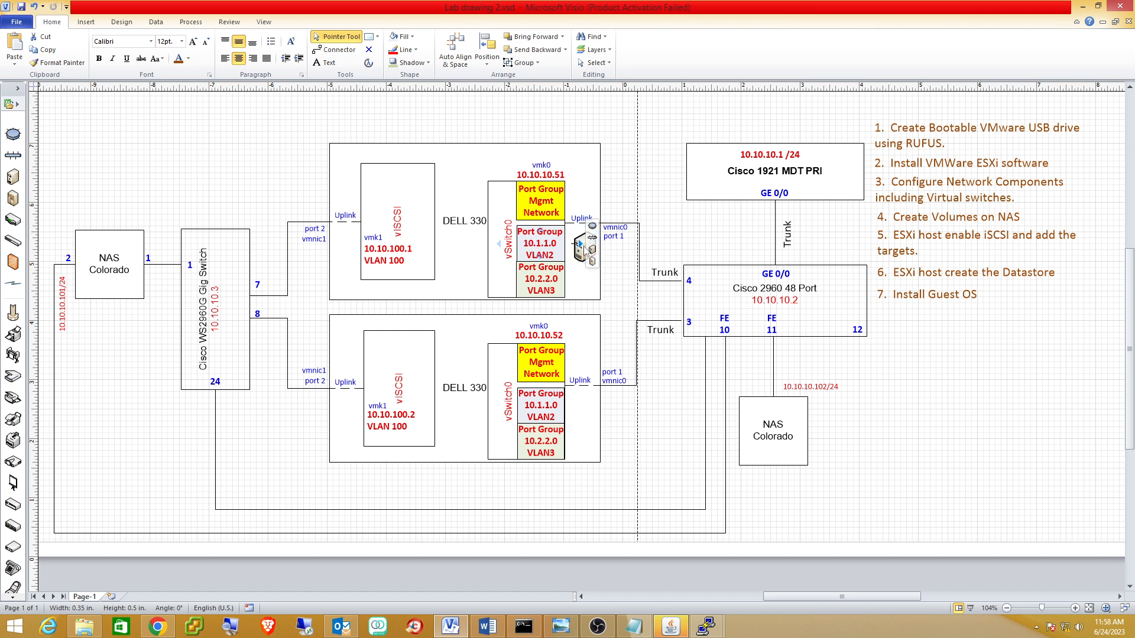
pyautogui.click(584, 249)
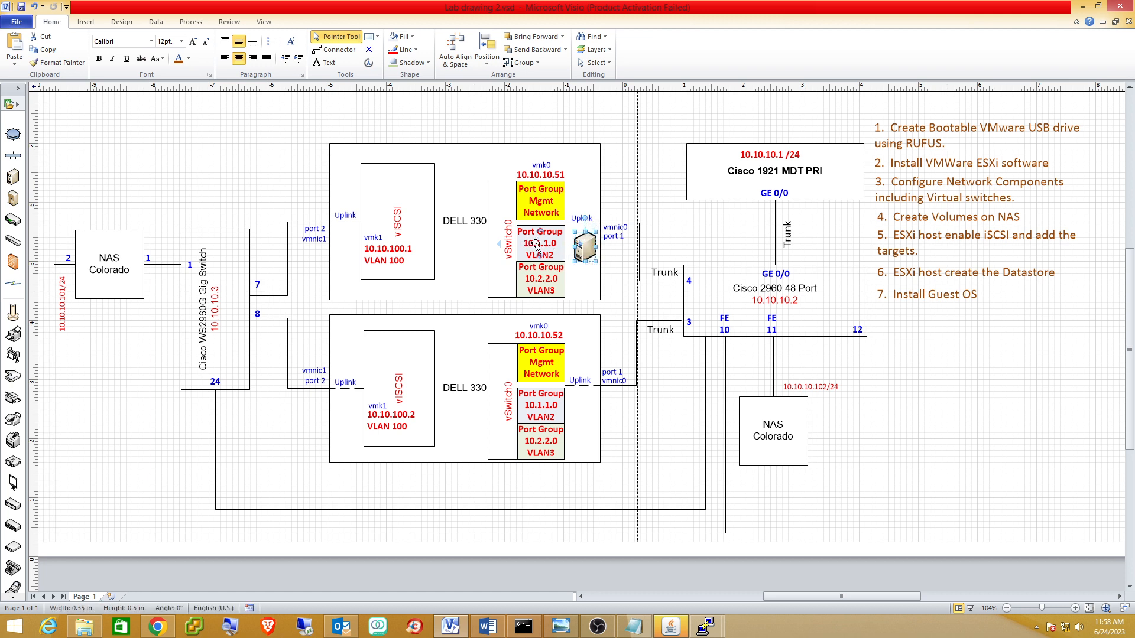